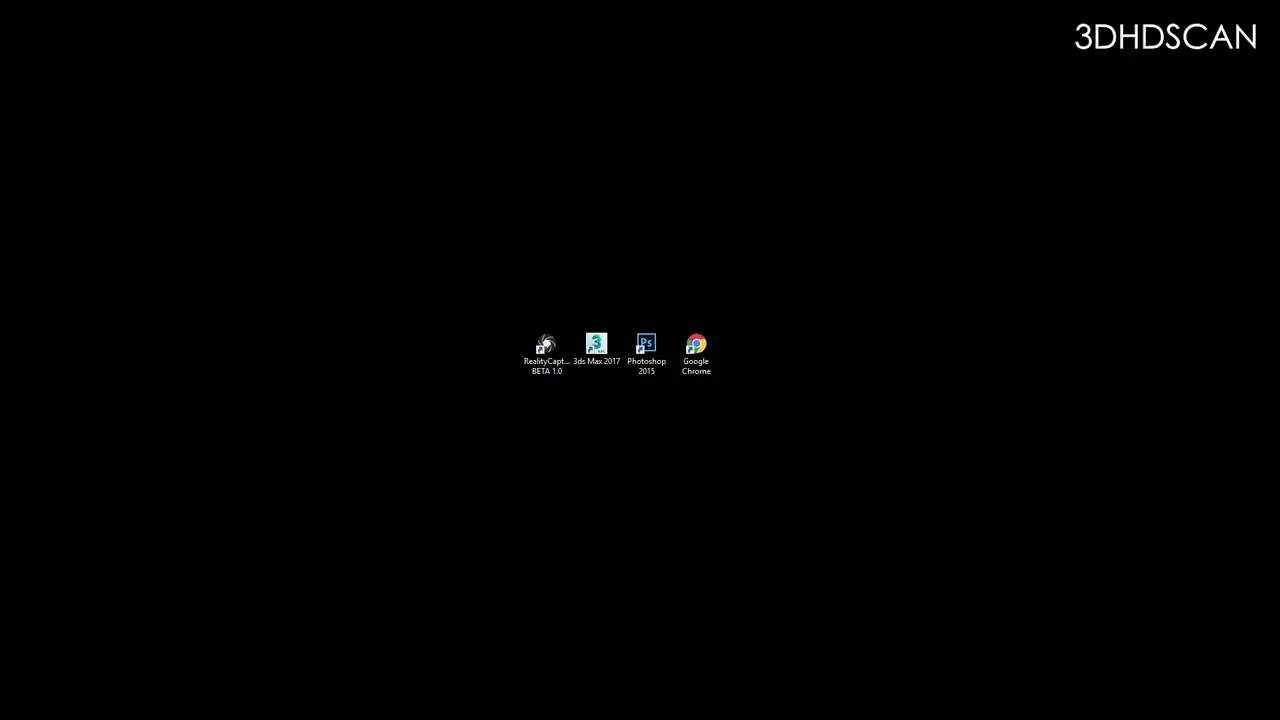
- Launch RealityCapture with a new empty project
{"action": "left_click", "coordinate": [524, 356]}
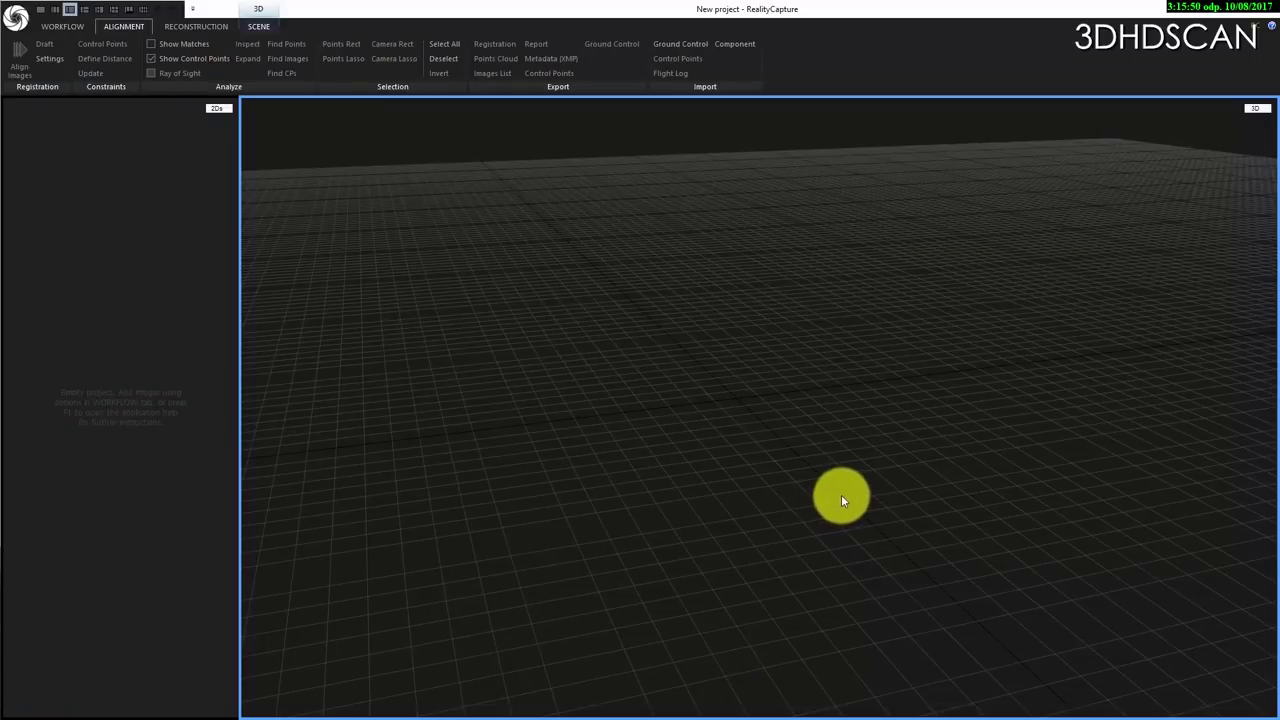
{"action": "left_click_drag", "start_coordinate": [878, 465], "coordinate": [837, 476]}
{"action": "left_click_drag", "start_coordinate": [964, 453], "coordinate": [833, 510]}
{"action": "key", "text": "alt"}
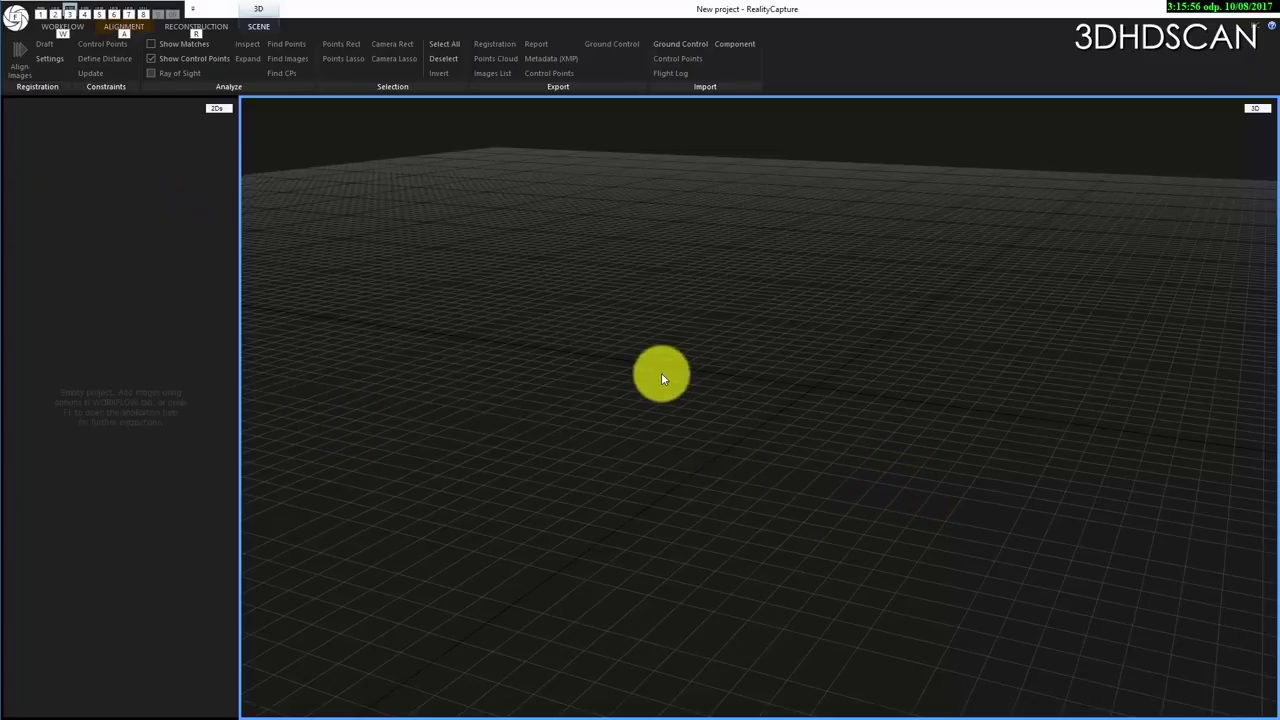
{"action": "left_click_drag", "start_coordinate": [802, 414], "coordinate": [759, 418]}
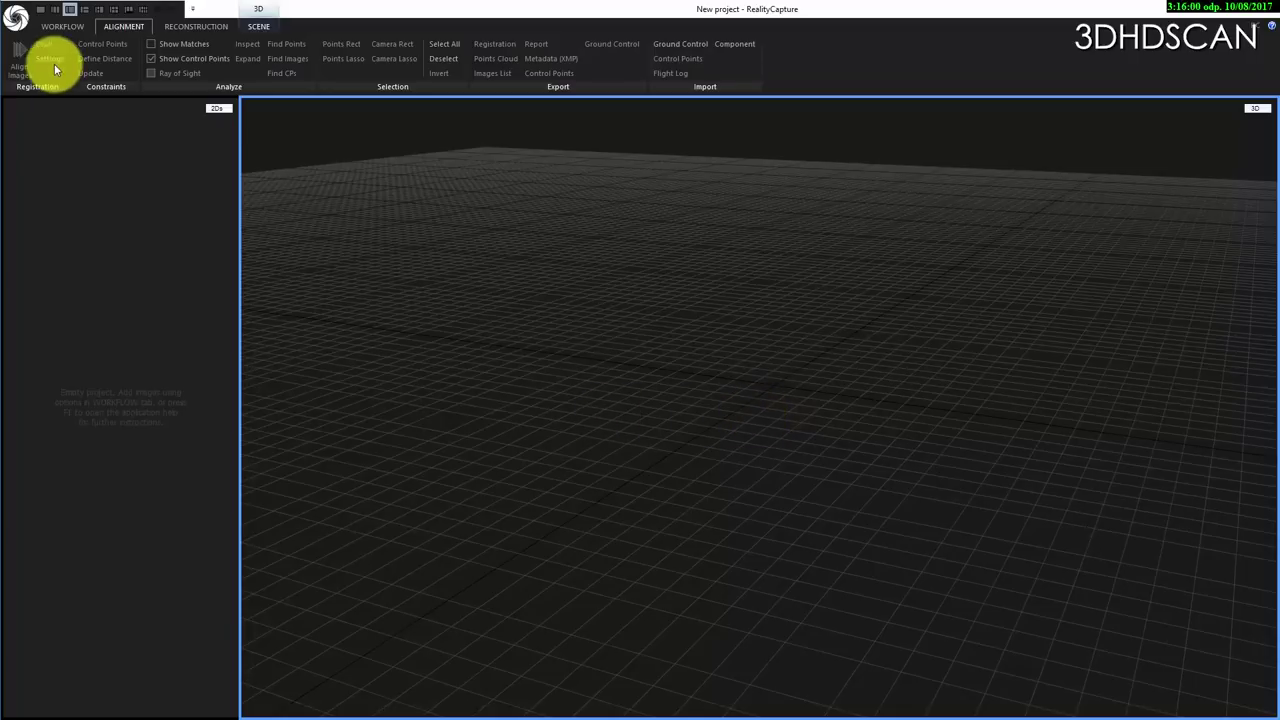
- Import all the JPG photos from the stump_510 folder into the project
{"action": "left_click", "coordinate": [60, 27]}
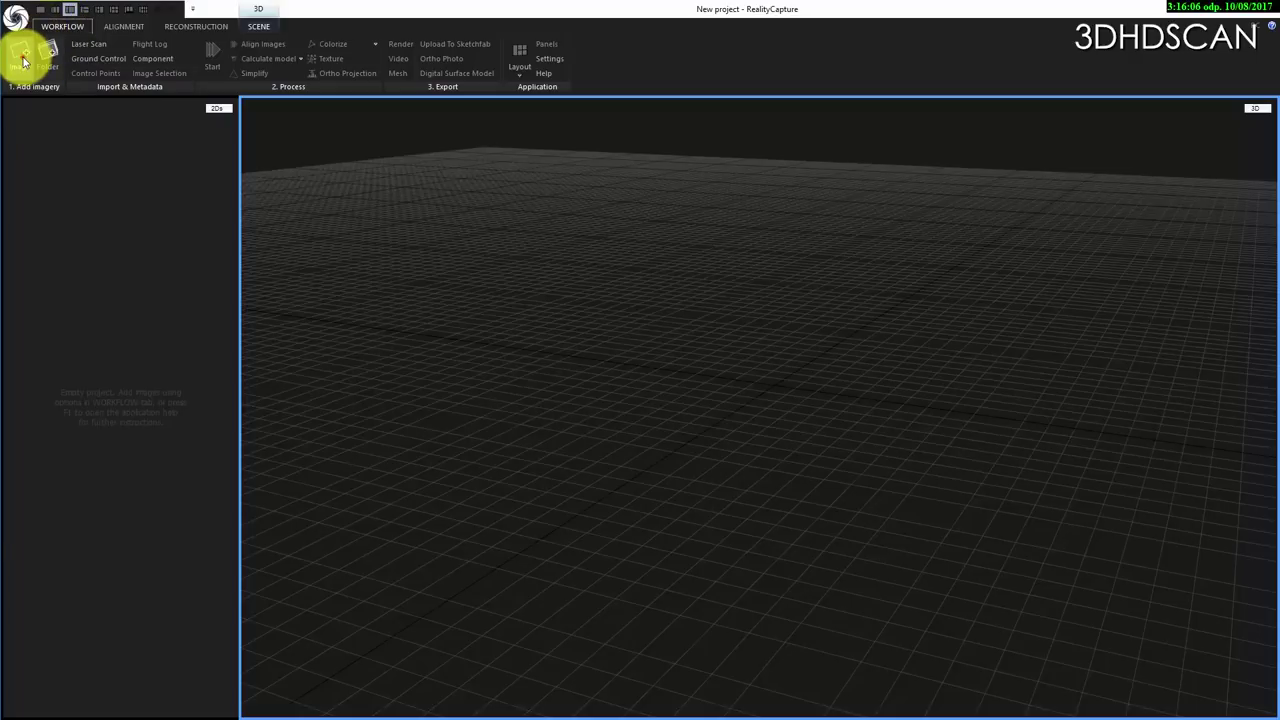
{"action": "left_click", "coordinate": [21, 56]}
{"action": "left_click", "coordinate": [706, 330]}
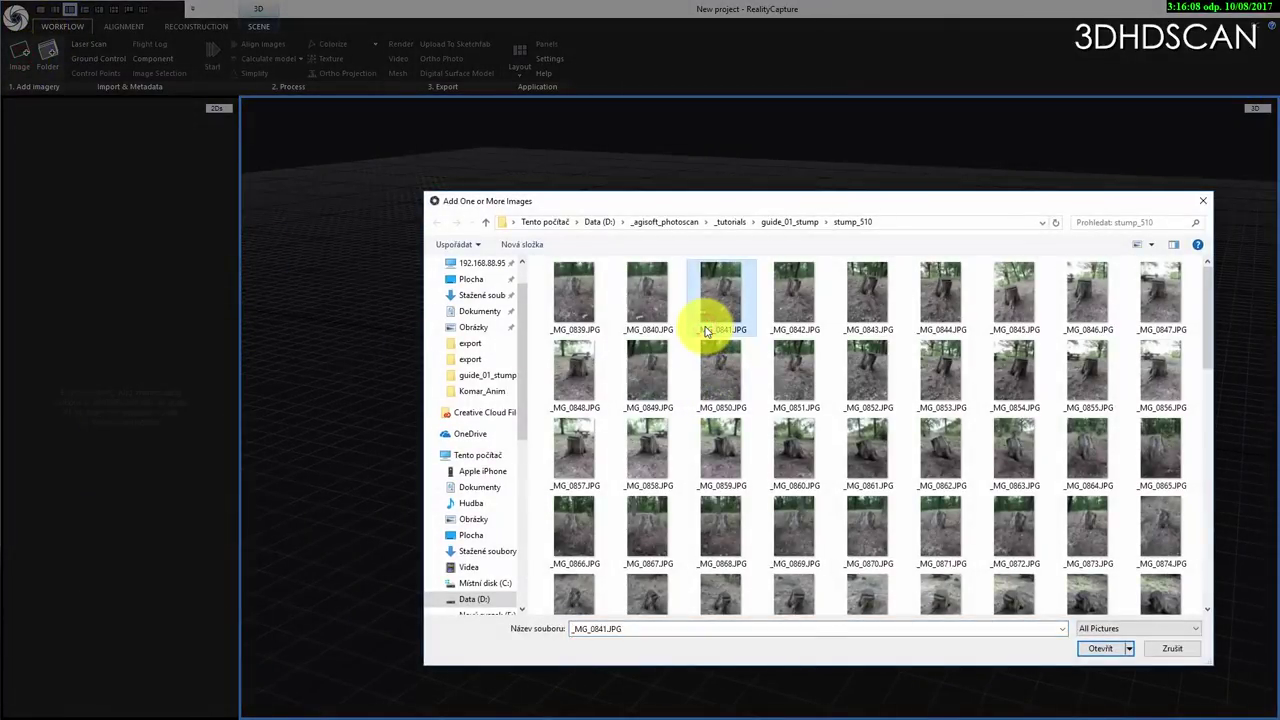
{"action": "left_click", "coordinate": [1030, 410], "text": "shift"}
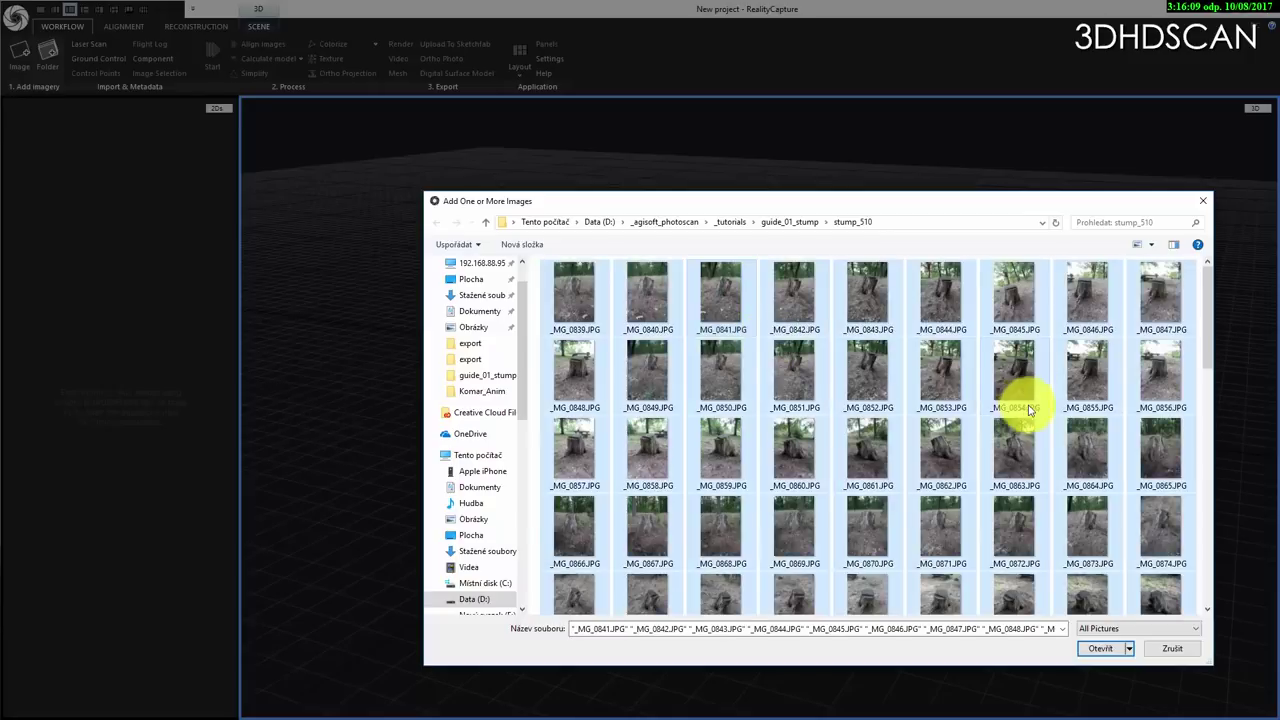
{"action": "left_click", "coordinate": [1106, 655]}
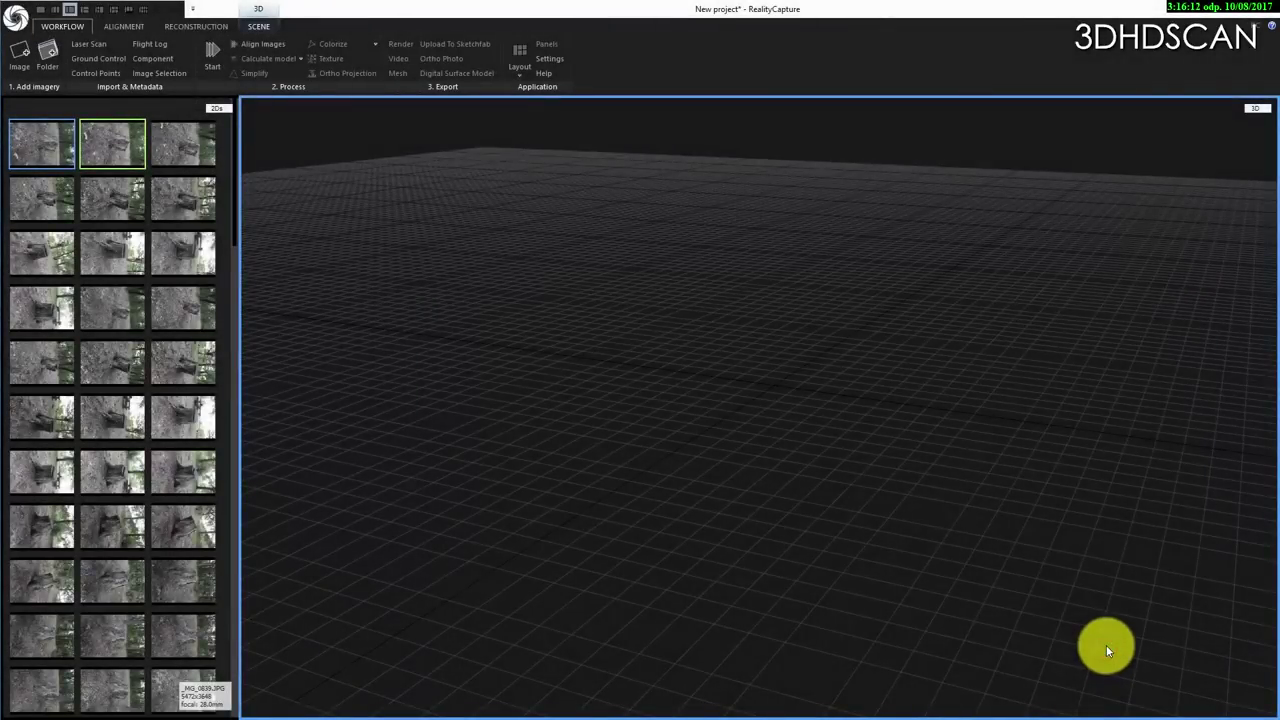
{"action": "left_click_drag", "start_coordinate": [235, 213], "coordinate": [231, 158]}
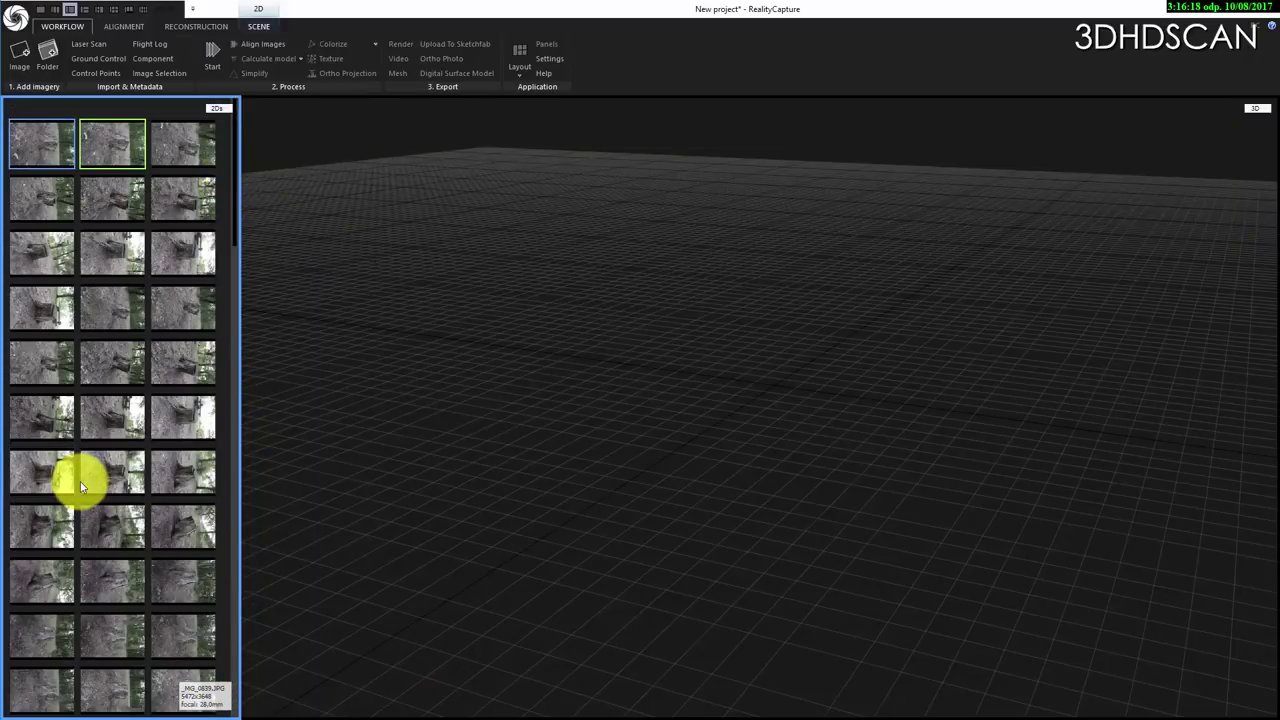
- Align the imported stump photos to compute the camera positions and sparse point cloud
{"action": "left_click", "coordinate": [122, 26]}
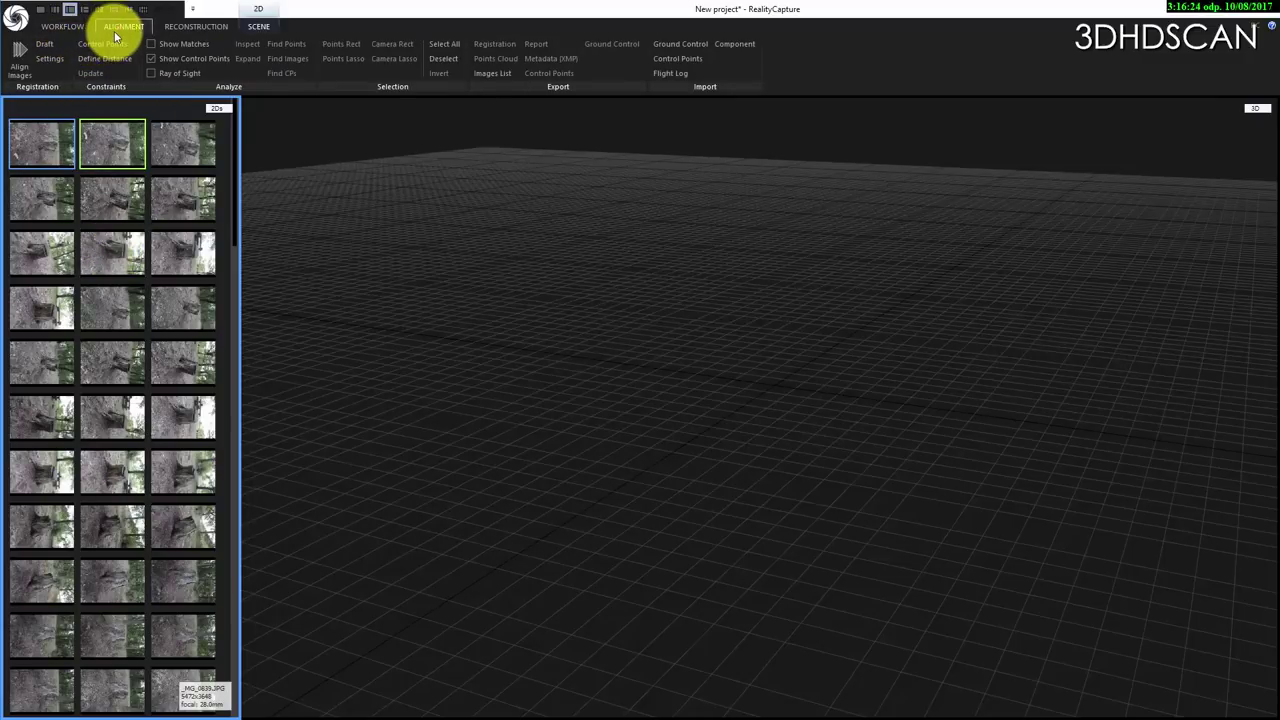
{"action": "left_click", "coordinate": [22, 70]}
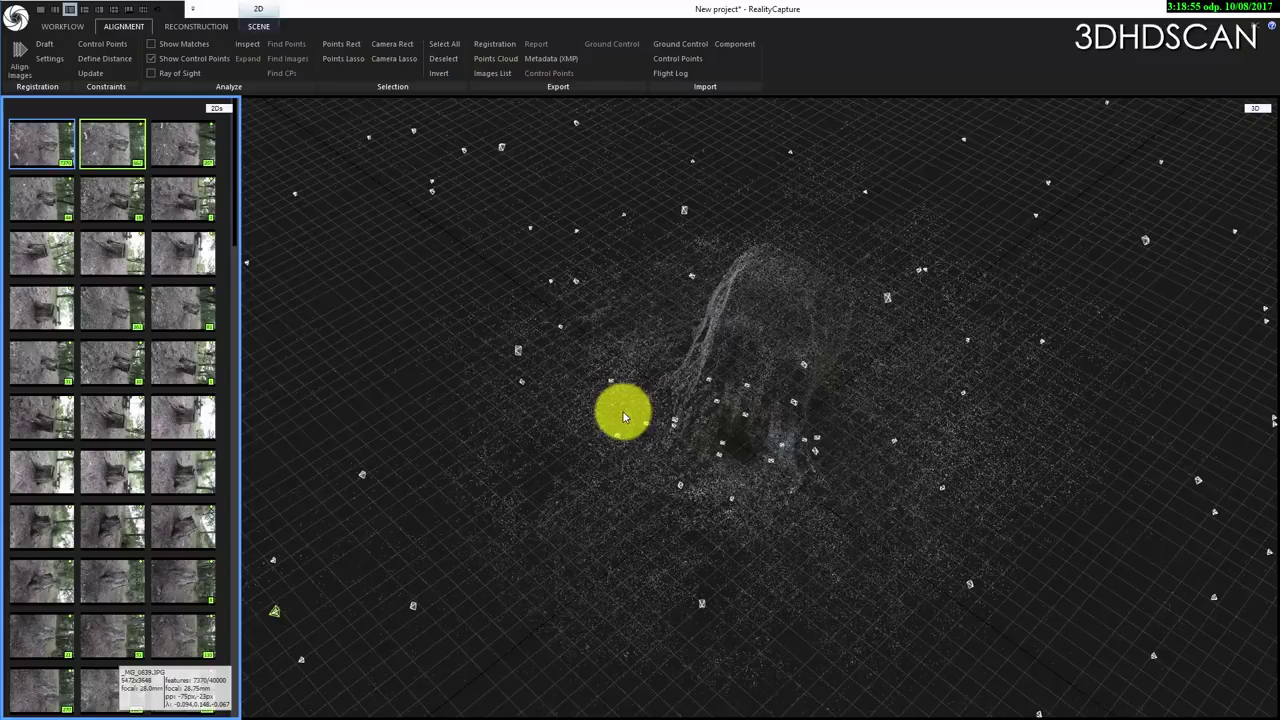
{"action": "key", "text": "alt"}
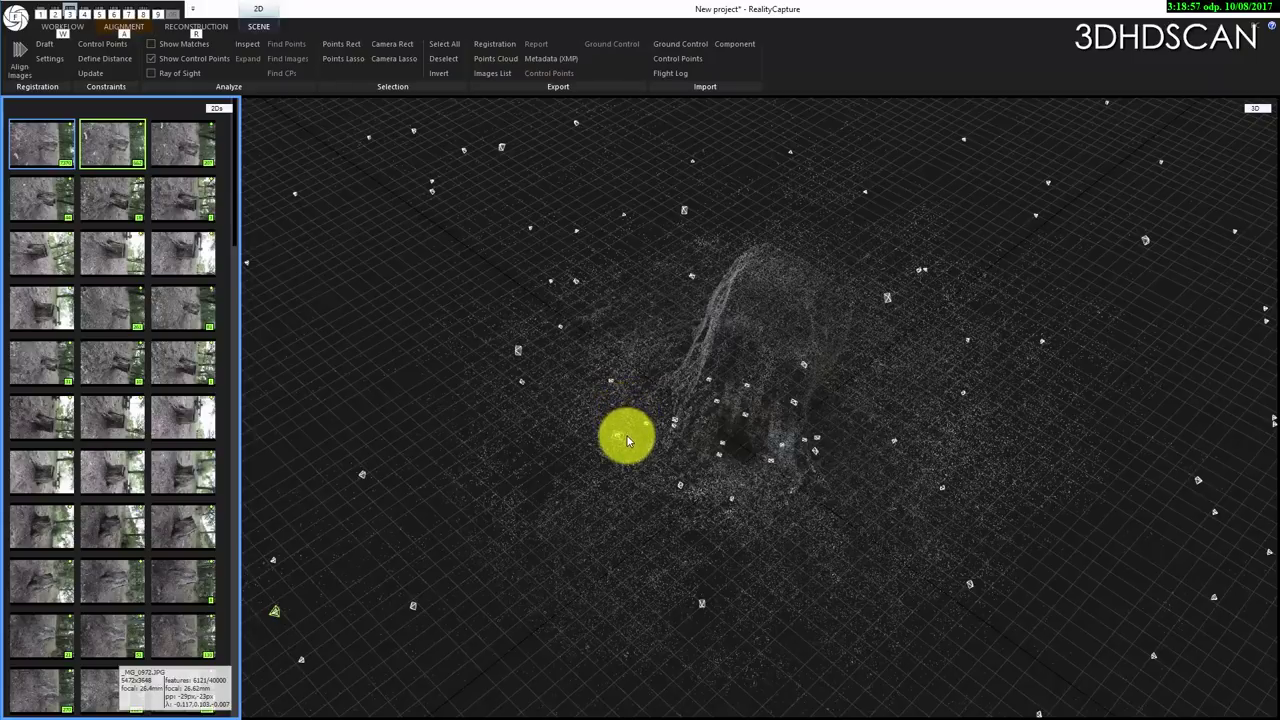
{"action": "left_click_drag", "start_coordinate": [648, 469], "coordinate": [1110, 237]}
{"action": "left_click_drag", "start_coordinate": [430, 405], "coordinate": [374, 391]}
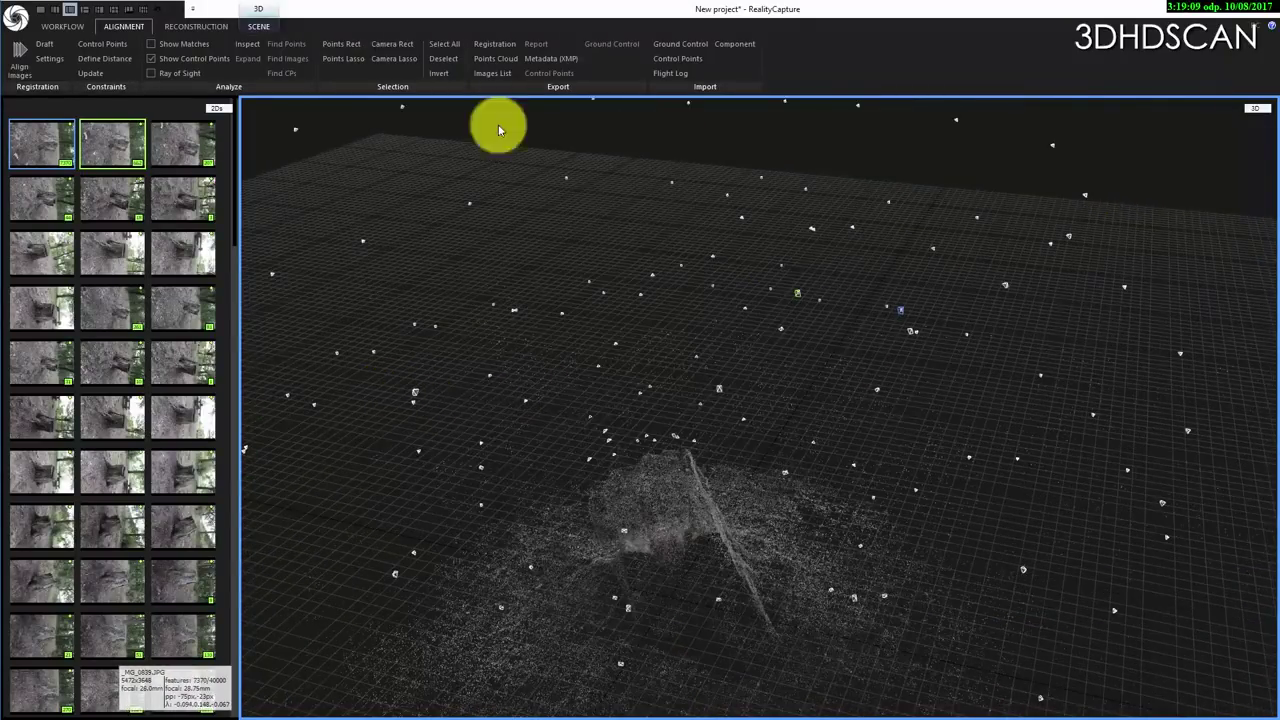
- Increase the camera scale in the 3D scene display and check the cameras around the stump's point cloud
{"action": "left_click", "coordinate": [264, 27]}
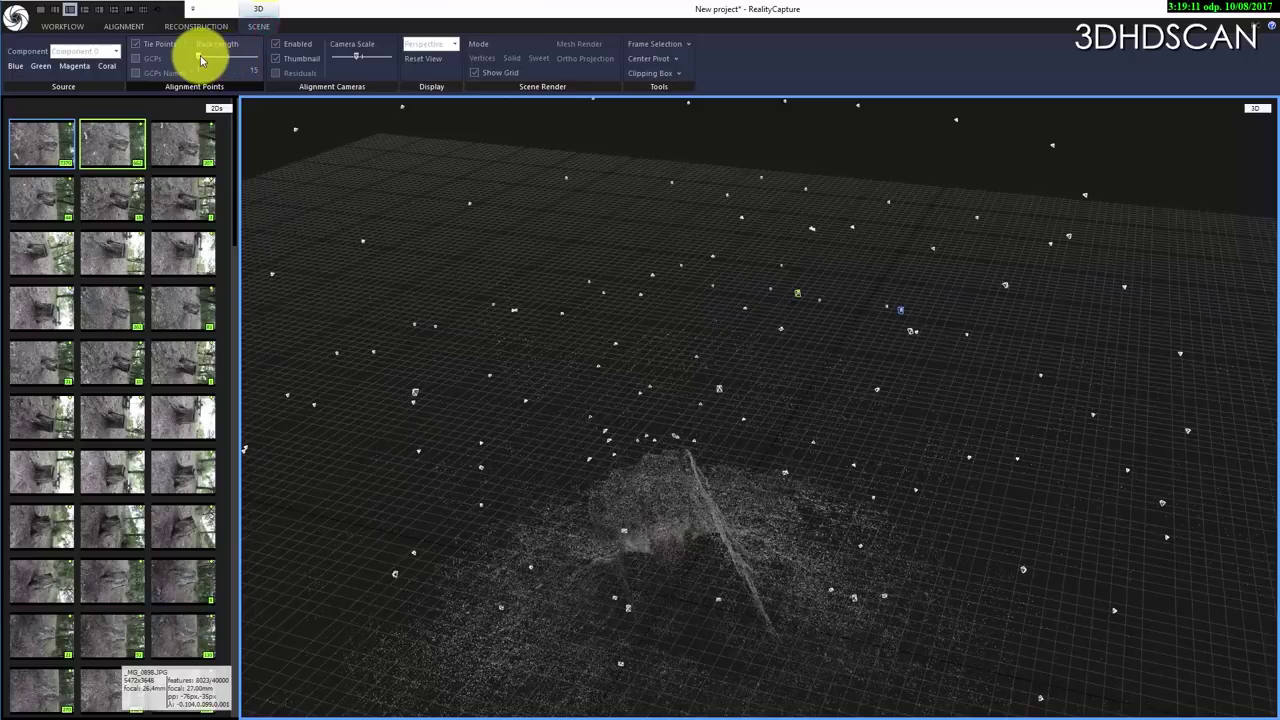
{"action": "left_click_drag", "start_coordinate": [355, 58], "coordinate": [374, 57]}
{"action": "left_click_drag", "start_coordinate": [826, 398], "coordinate": [717, 534]}
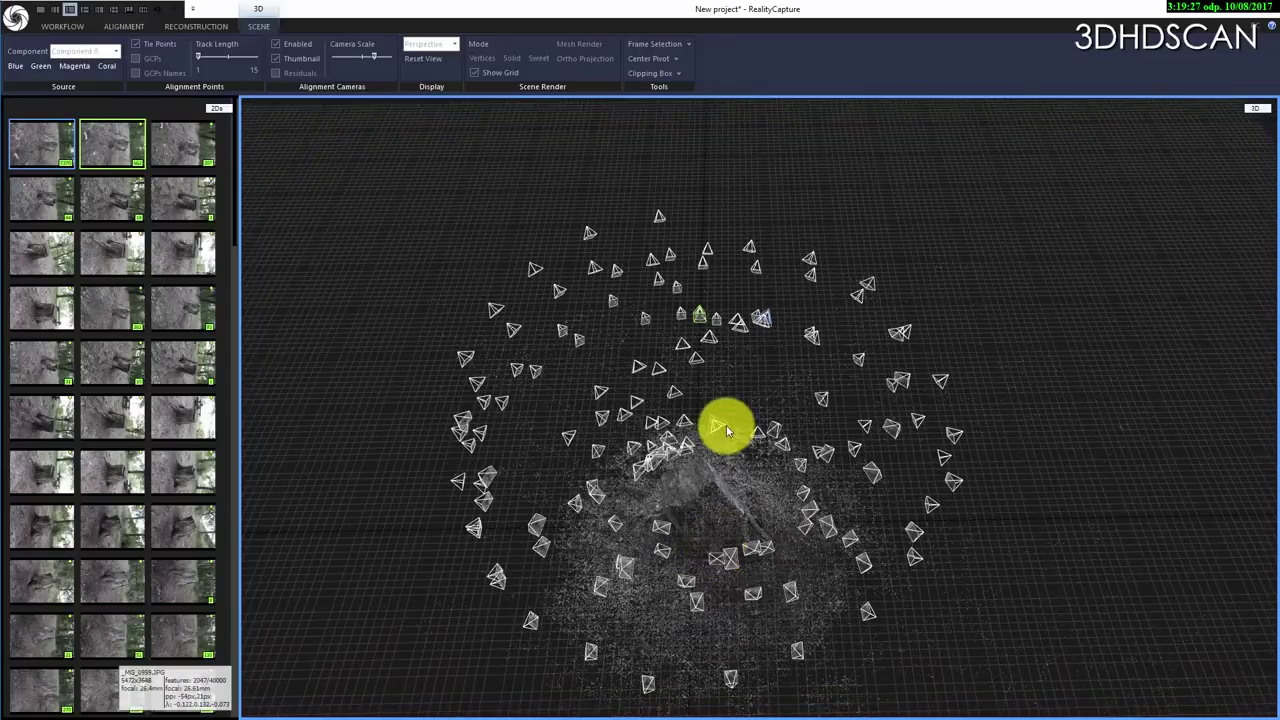
{"action": "left_click_drag", "start_coordinate": [726, 426], "coordinate": [803, 600]}
{"action": "left_click_drag", "start_coordinate": [759, 540], "coordinate": [746, 514]}
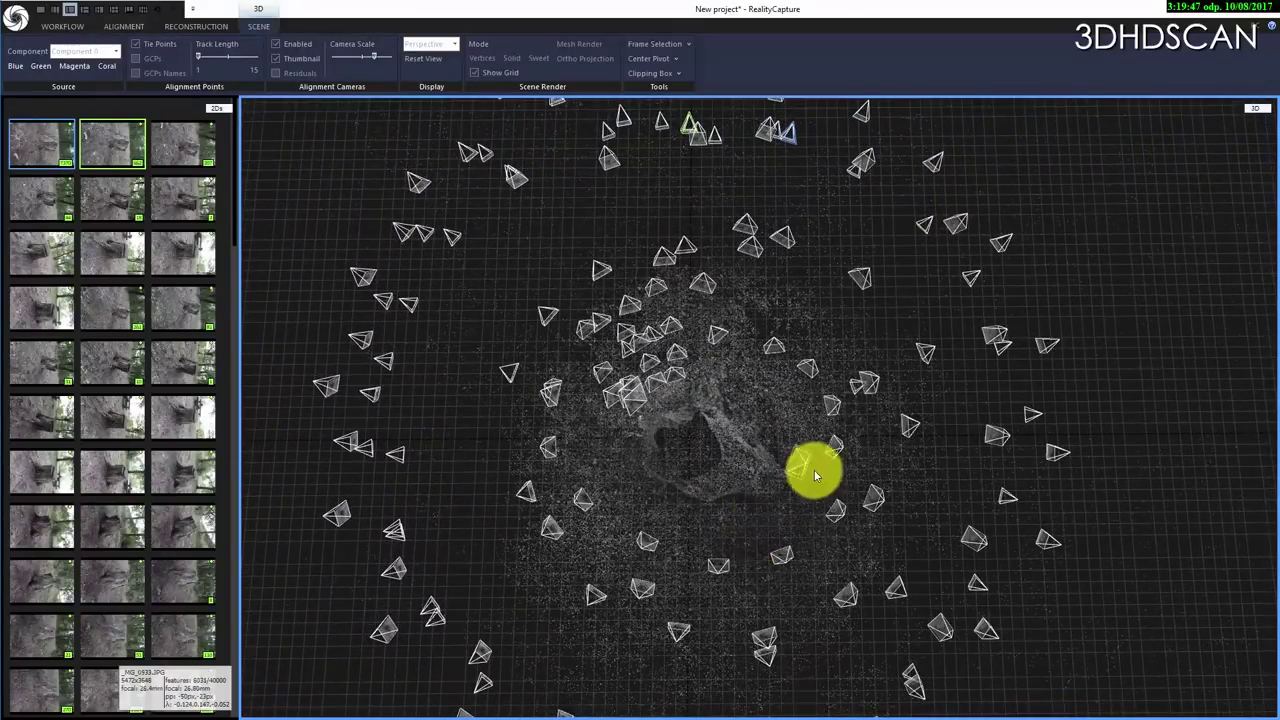
{"action": "left_click_drag", "start_coordinate": [803, 484], "coordinate": [706, 443]}
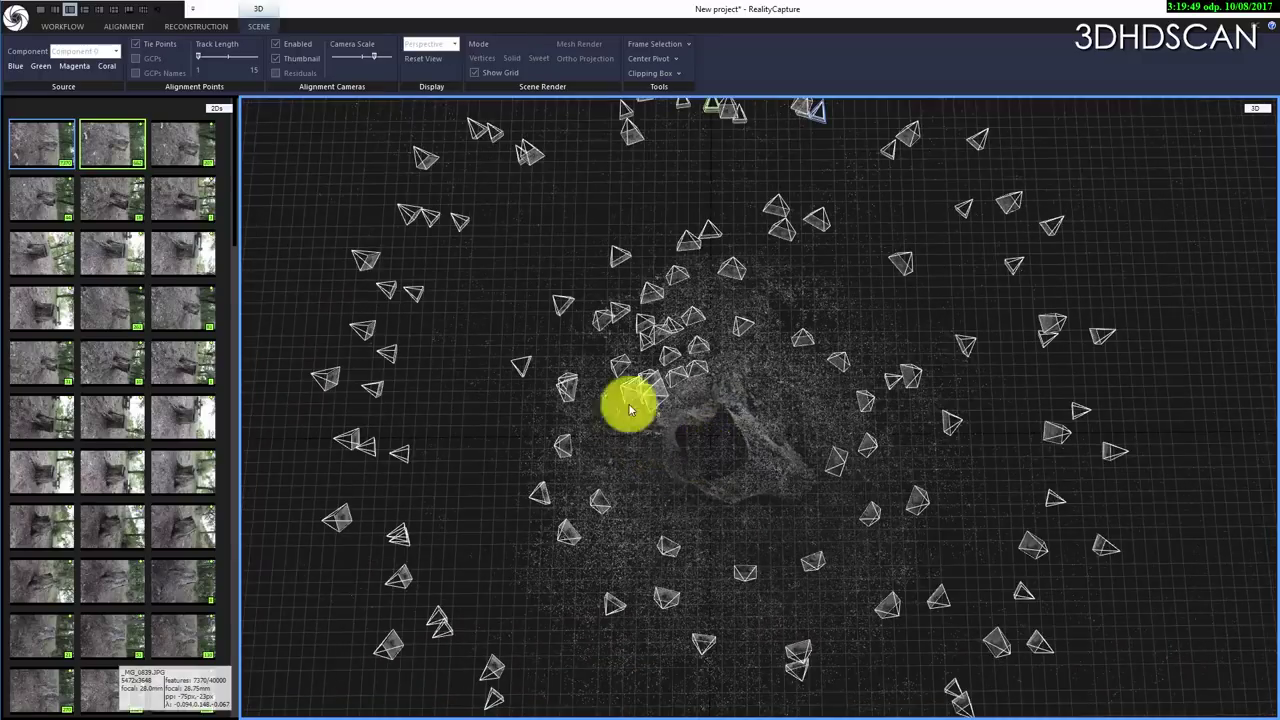
- Set the reconstruction region automatically for the aligned component
{"action": "left_click", "coordinate": [180, 25]}
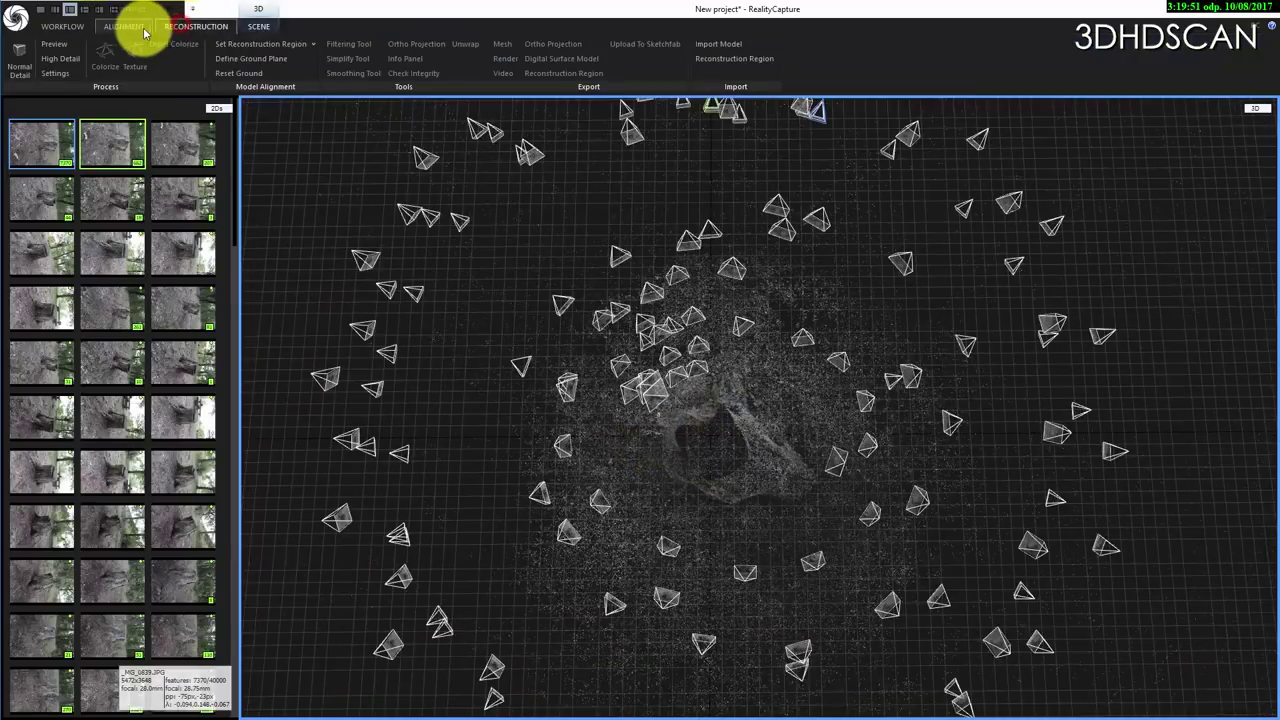
{"action": "left_click", "coordinate": [128, 26]}
{"action": "left_click", "coordinate": [200, 28]}
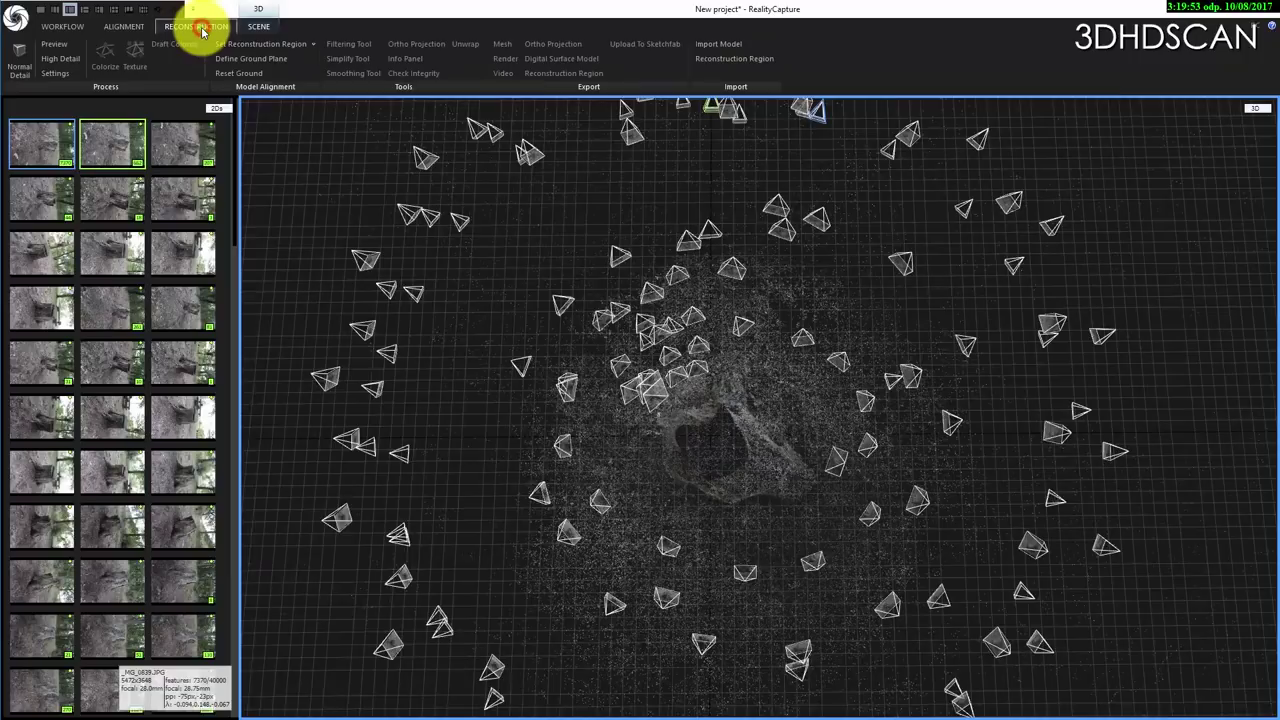
{"action": "left_click", "coordinate": [310, 46]}
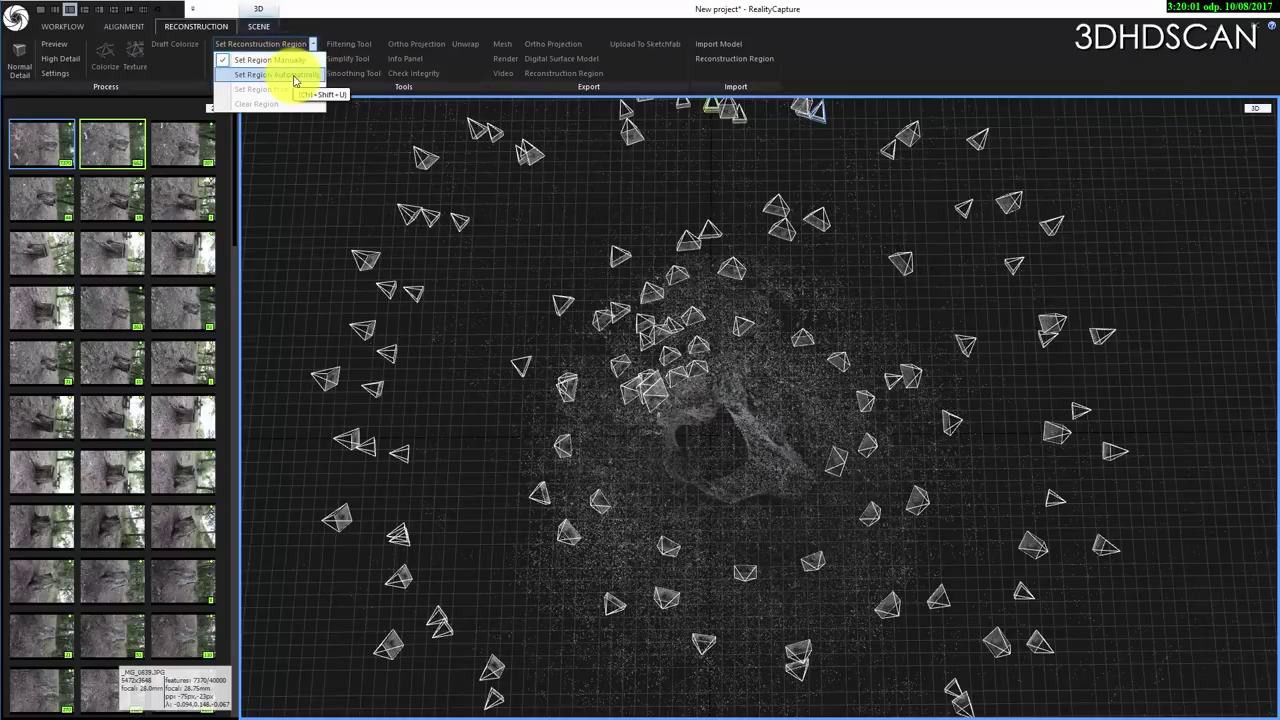
{"action": "left_click", "coordinate": [295, 76]}
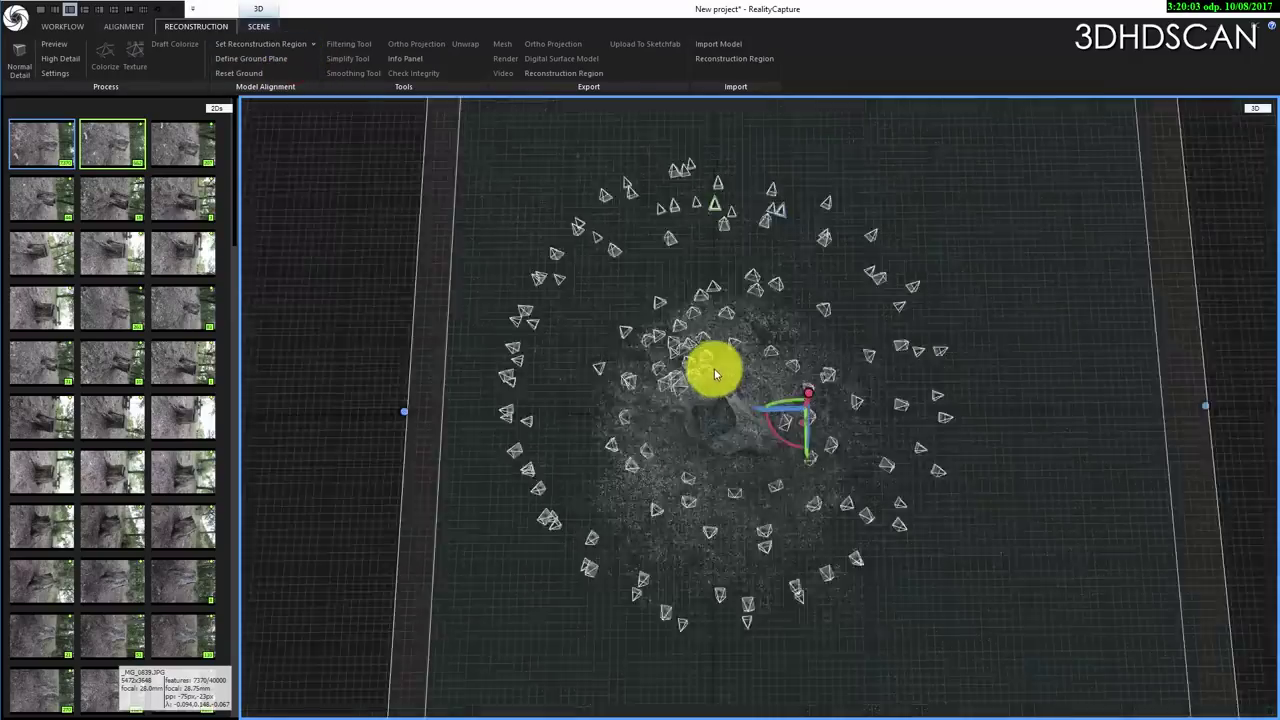
- Shrink the oversized reconstruction region by moving its side faces in toward the stump and nearby ground
{"action": "left_click_drag", "start_coordinate": [1033, 392], "coordinate": [840, 397]}
{"action": "left_click_drag", "start_coordinate": [512, 398], "coordinate": [623, 414]}
{"action": "left_click_drag", "start_coordinate": [724, 708], "coordinate": [737, 522]}
{"action": "left_click_drag", "start_coordinate": [558, 459], "coordinate": [723, 434]}
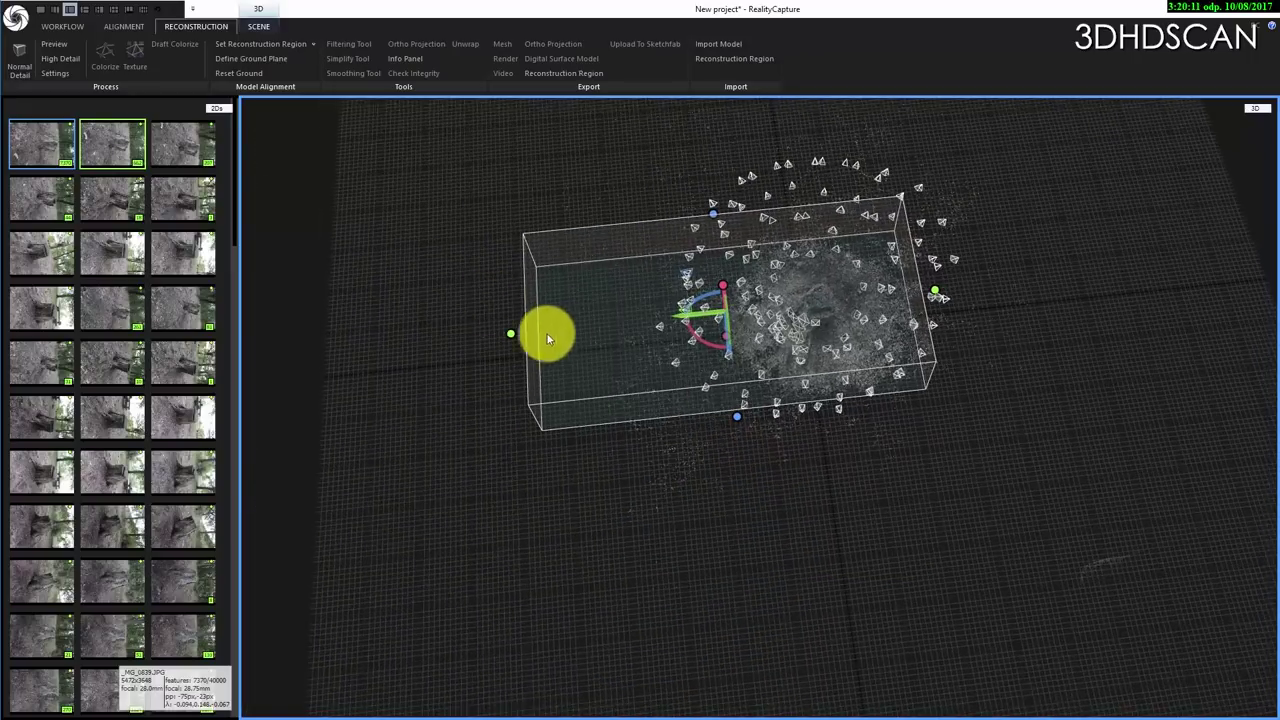
{"action": "left_click_drag", "start_coordinate": [526, 332], "coordinate": [706, 329]}
{"action": "left_click_drag", "start_coordinate": [778, 474], "coordinate": [800, 309]}
{"action": "scroll", "coordinate": [860, 305], "scroll_direction": "up", "scroll_amount": 5}
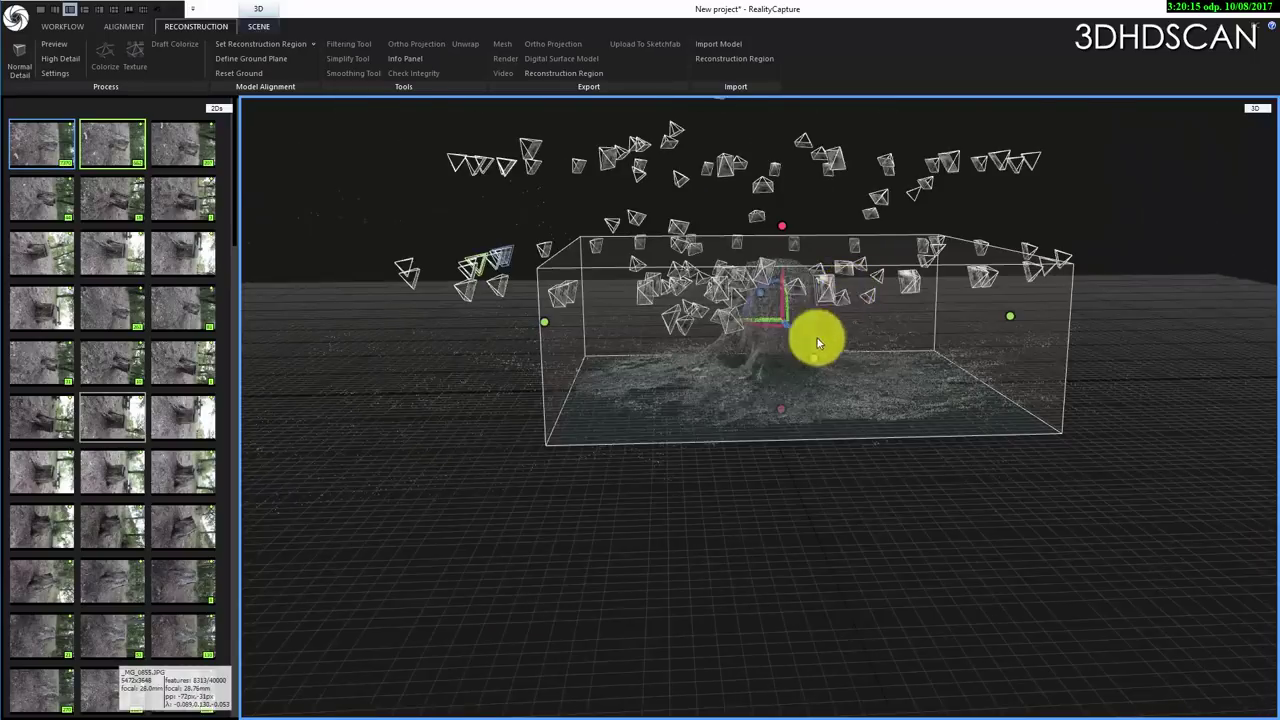
- Fine-tune the reconstruction region's side faces so the box tightly encloses the stump and the surrounding ground
{"action": "left_click_drag", "start_coordinate": [740, 563], "coordinate": [505, 564]}
{"action": "left_click_drag", "start_coordinate": [866, 322], "coordinate": [800, 423]}
{"action": "left_click_drag", "start_coordinate": [1163, 497], "coordinate": [1128, 551]}
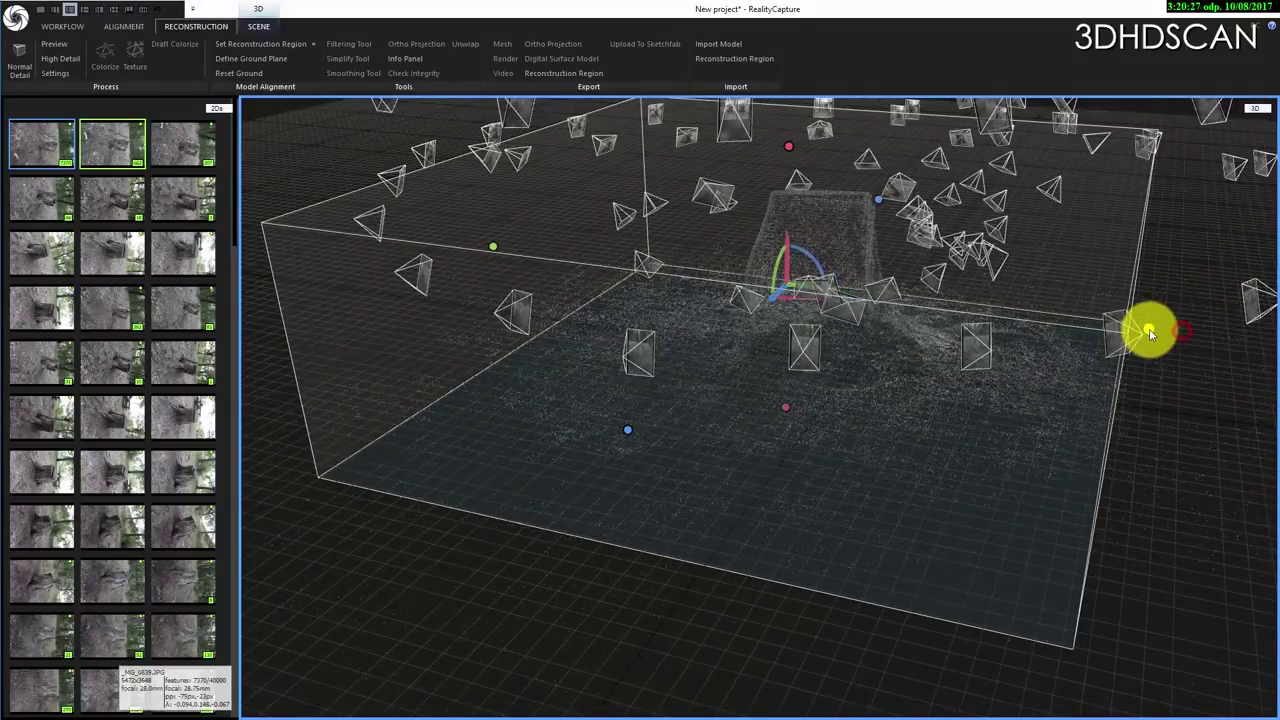
{"action": "left_click_drag", "start_coordinate": [634, 349], "coordinate": [683, 349]}
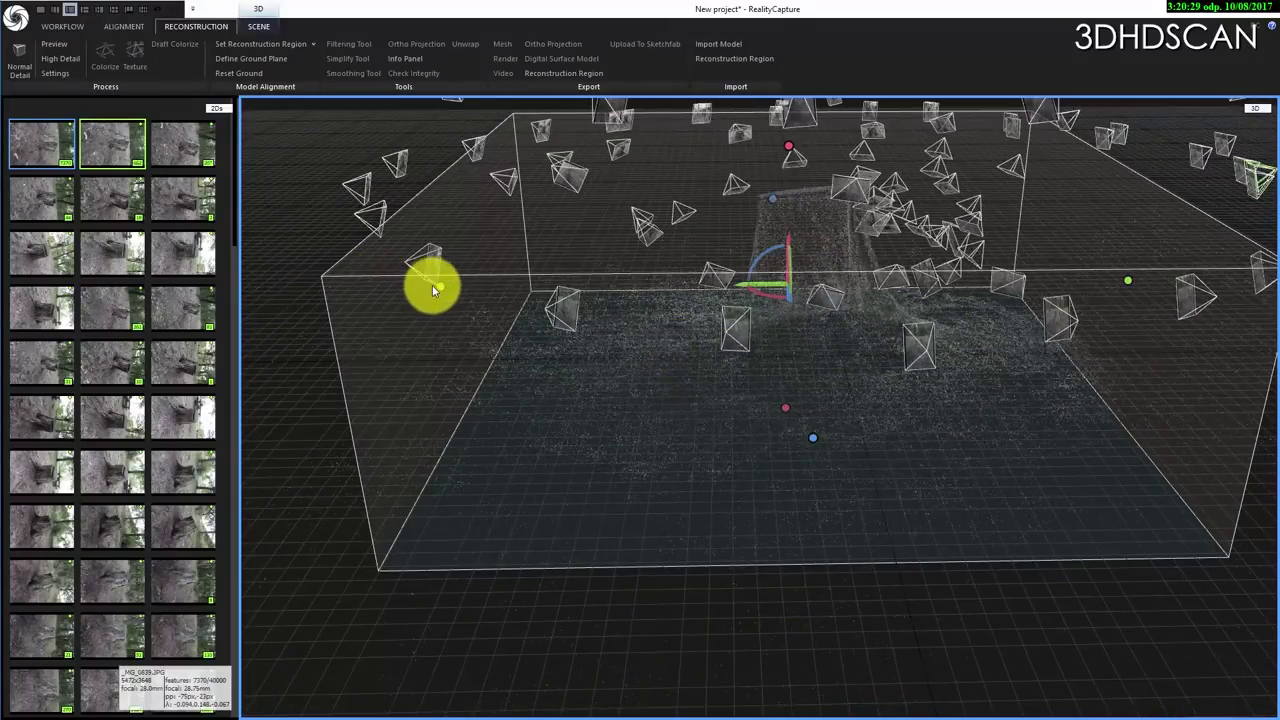
{"action": "left_click_drag", "start_coordinate": [433, 288], "coordinate": [943, 380]}
{"action": "left_click_drag", "start_coordinate": [1150, 286], "coordinate": [1156, 286]}
{"action": "left_click_drag", "start_coordinate": [456, 282], "coordinate": [450, 282]}
{"action": "left_click_drag", "start_coordinate": [779, 309], "coordinate": [711, 297]}
{"action": "left_click_drag", "start_coordinate": [793, 325], "coordinate": [777, 480]}
{"action": "left_click_drag", "start_coordinate": [746, 349], "coordinate": [560, 166]}
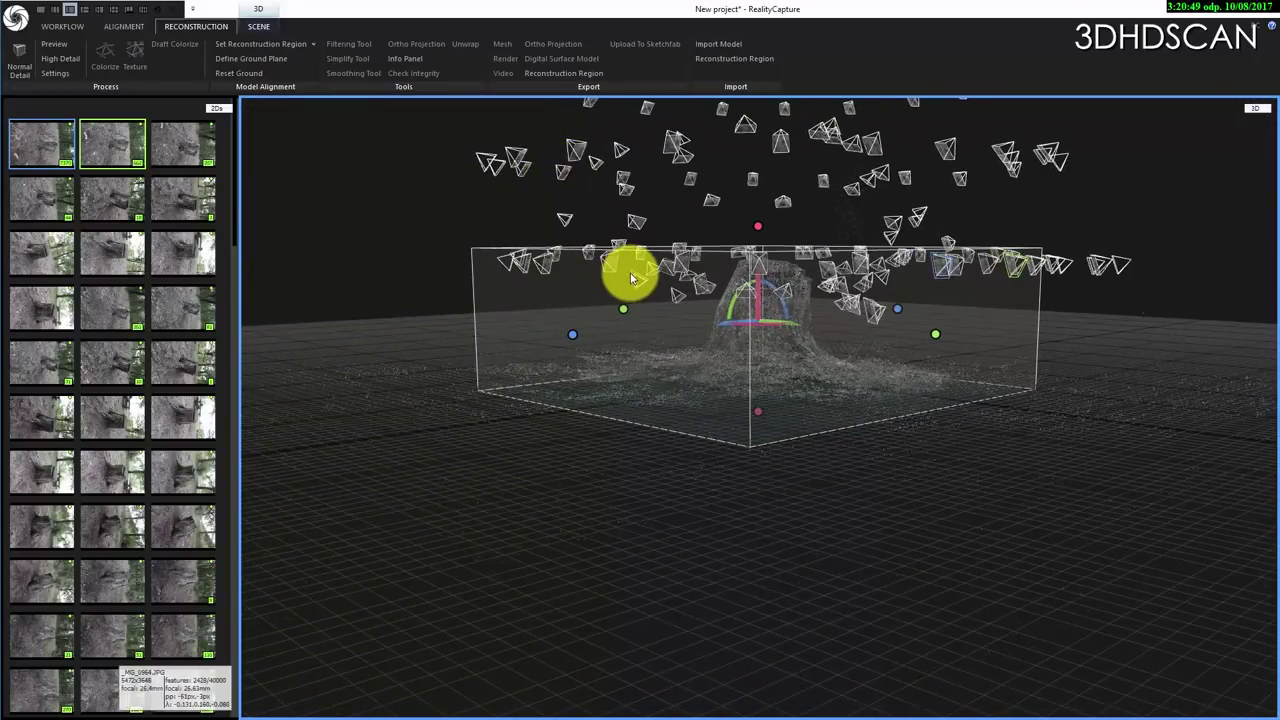
- Reconstruct the region in preview quality and check the resulting stump model from several sides
{"action": "left_click", "coordinate": [60, 48]}
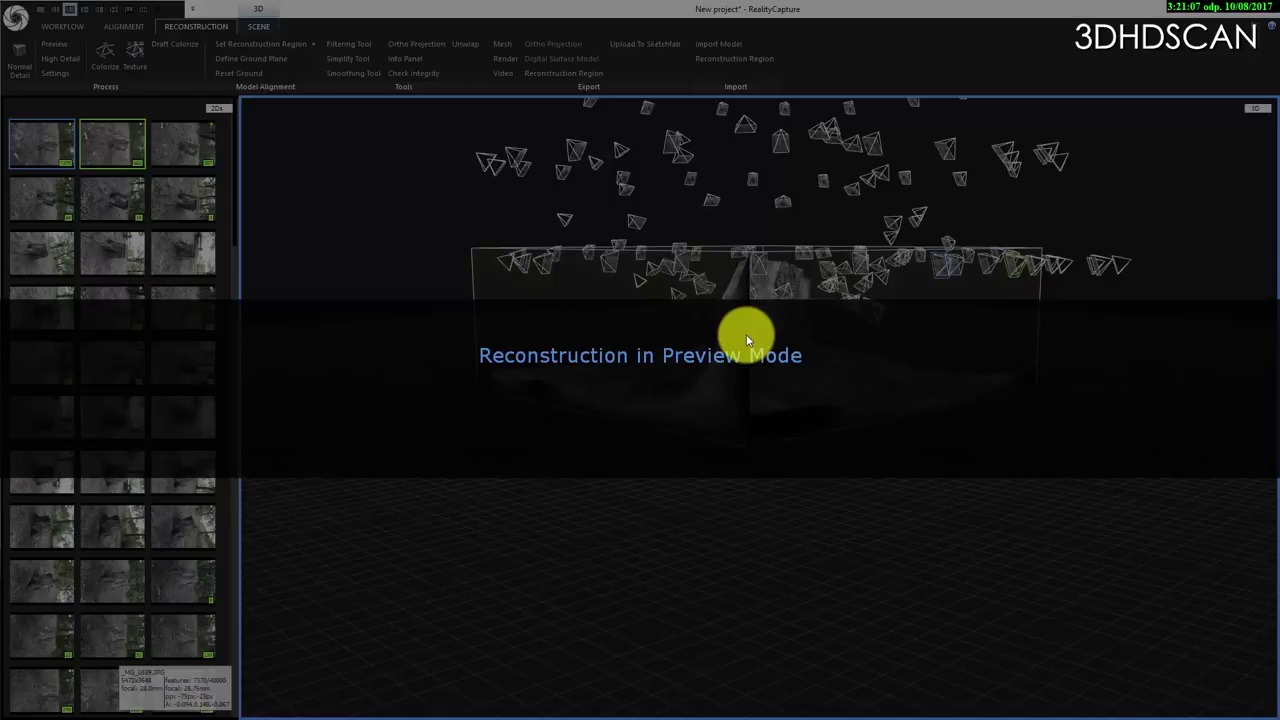
{"action": "scroll", "coordinate": [783, 341], "scroll_direction": "up", "scroll_amount": 4}
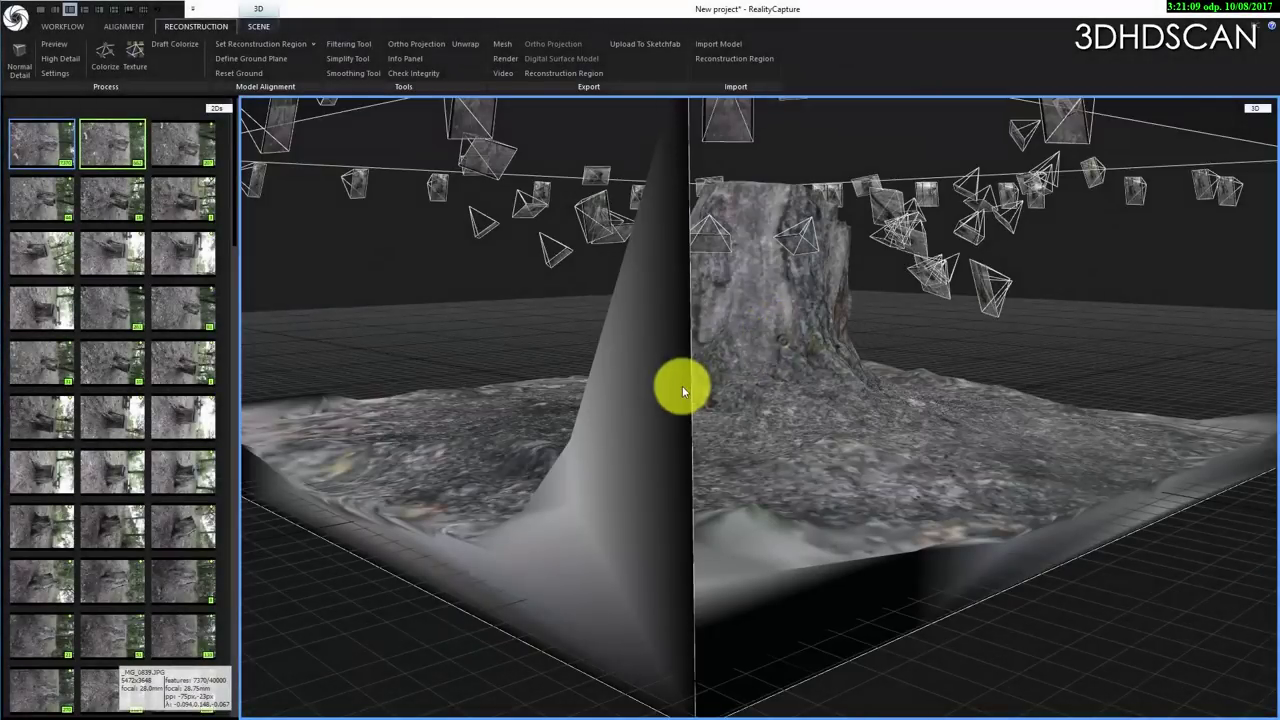
{"action": "scroll", "coordinate": [782, 294], "scroll_direction": "up", "scroll_amount": 4}
{"action": "scroll", "coordinate": [743, 309], "scroll_direction": "down", "scroll_amount": 1}
{"action": "left_click_drag", "start_coordinate": [864, 426], "coordinate": [898, 447]}
{"action": "scroll", "coordinate": [897, 445], "scroll_direction": "down", "scroll_amount": 5}
{"action": "left_click_drag", "start_coordinate": [910, 490], "coordinate": [866, 470]}
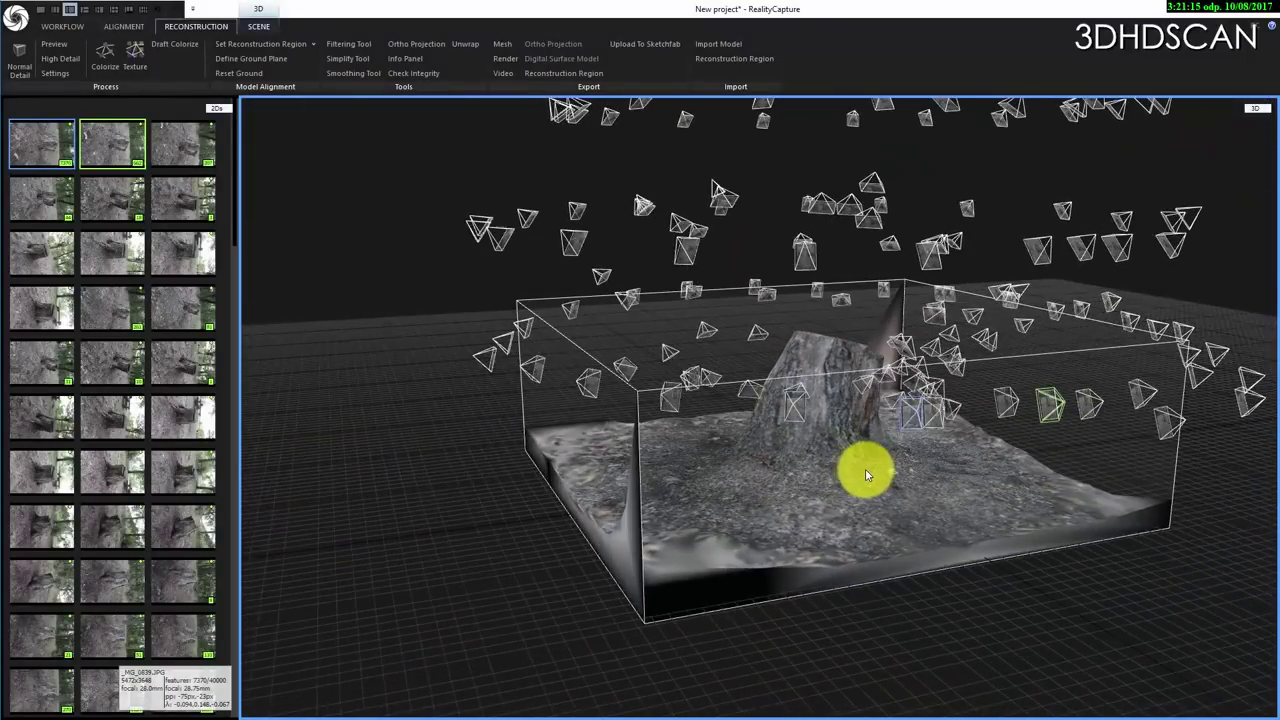
- Reconstruct the stump model in normal detail
{"action": "left_click", "coordinate": [28, 67]}
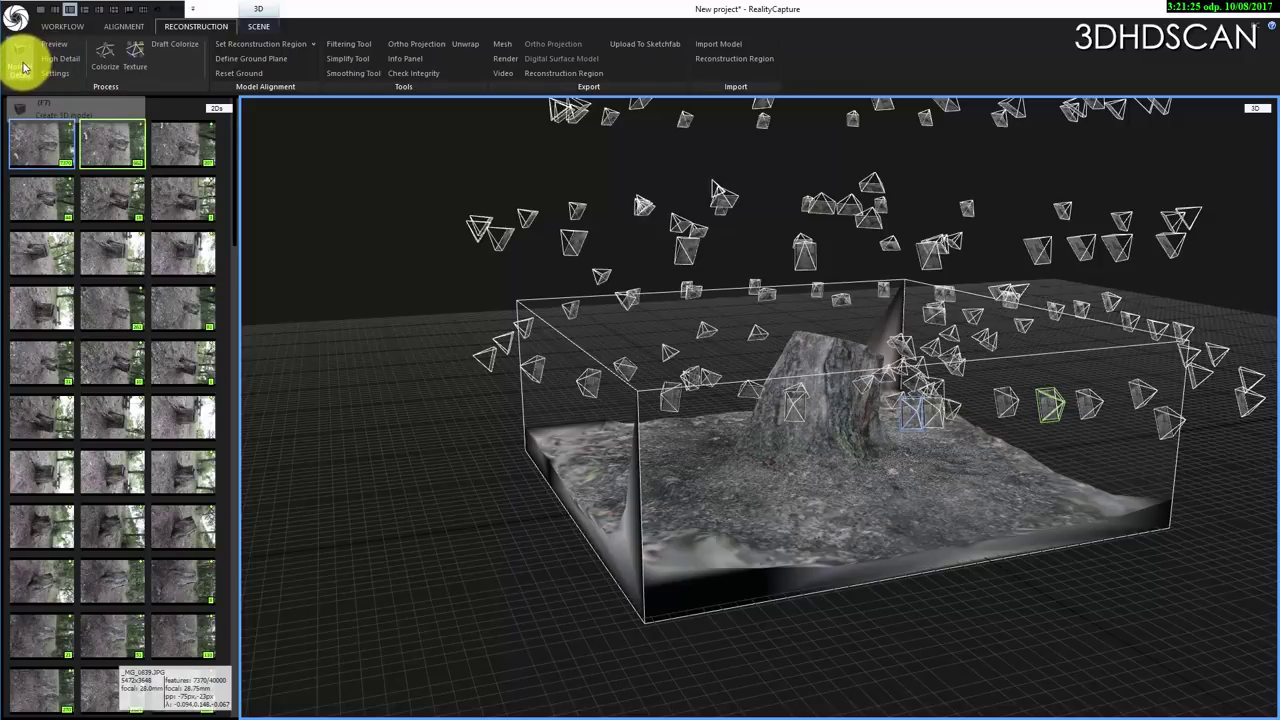
{"action": "left_click", "coordinate": [20, 64]}
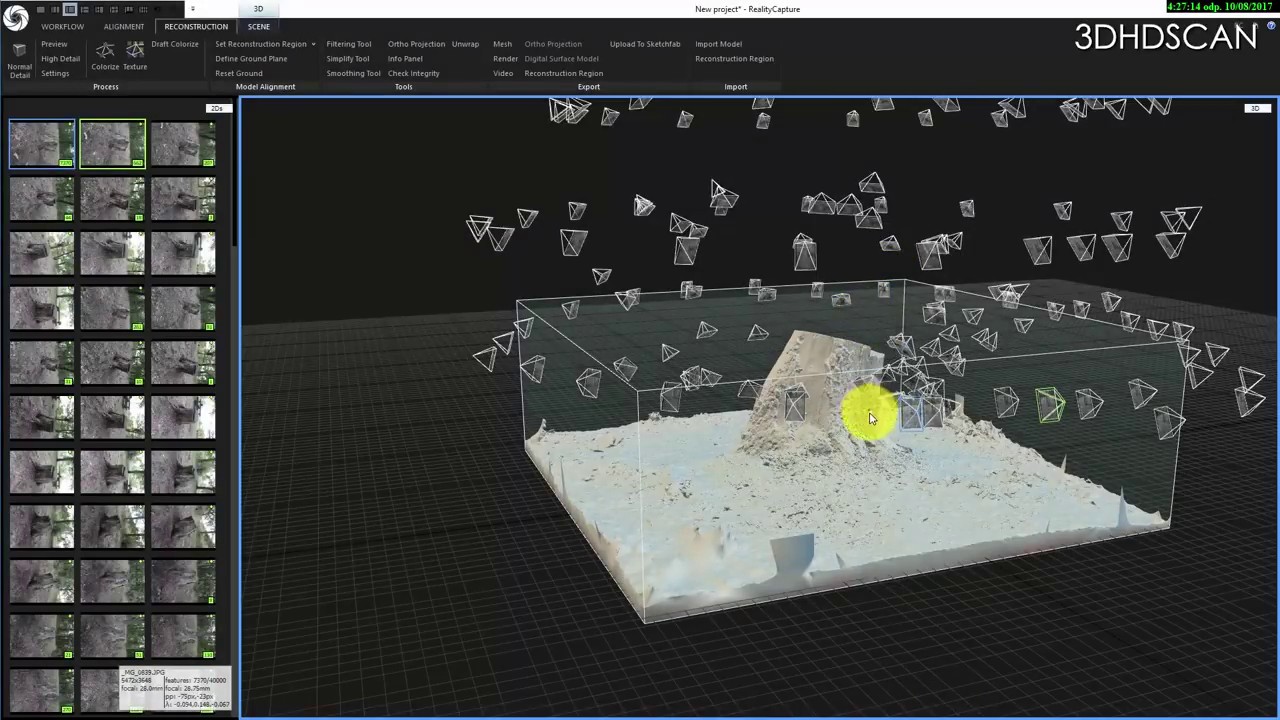
- Examine the normal-detail mesh of the stump's bark, roots and surrounding ground up close and from all sides
{"action": "mouse_move", "coordinate": [871, 417]}
{"action": "left_mouse_down"}
{"action": "mouse_move", "coordinate": [857, 437]}
{"action": "mouse_move", "coordinate": [766, 420]}
{"action": "mouse_move", "coordinate": [869, 406]}
{"action": "left_mouse_up"}
{"action": "scroll", "coordinate": [869, 406], "scroll_direction": "up", "scroll_amount": 6, "text": "alt"}
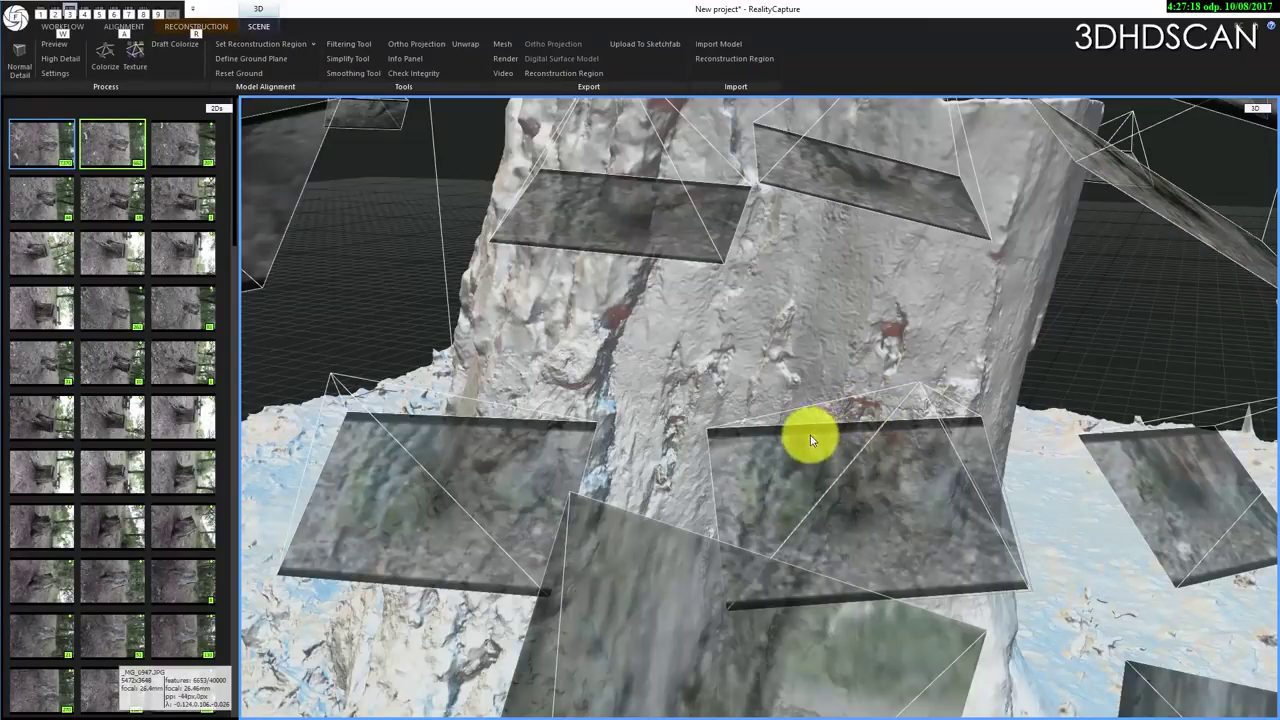
{"action": "left_click_drag", "start_coordinate": [597, 391], "coordinate": [585, 712]}
{"action": "scroll", "coordinate": [604, 628], "scroll_direction": "up", "scroll_amount": 3}
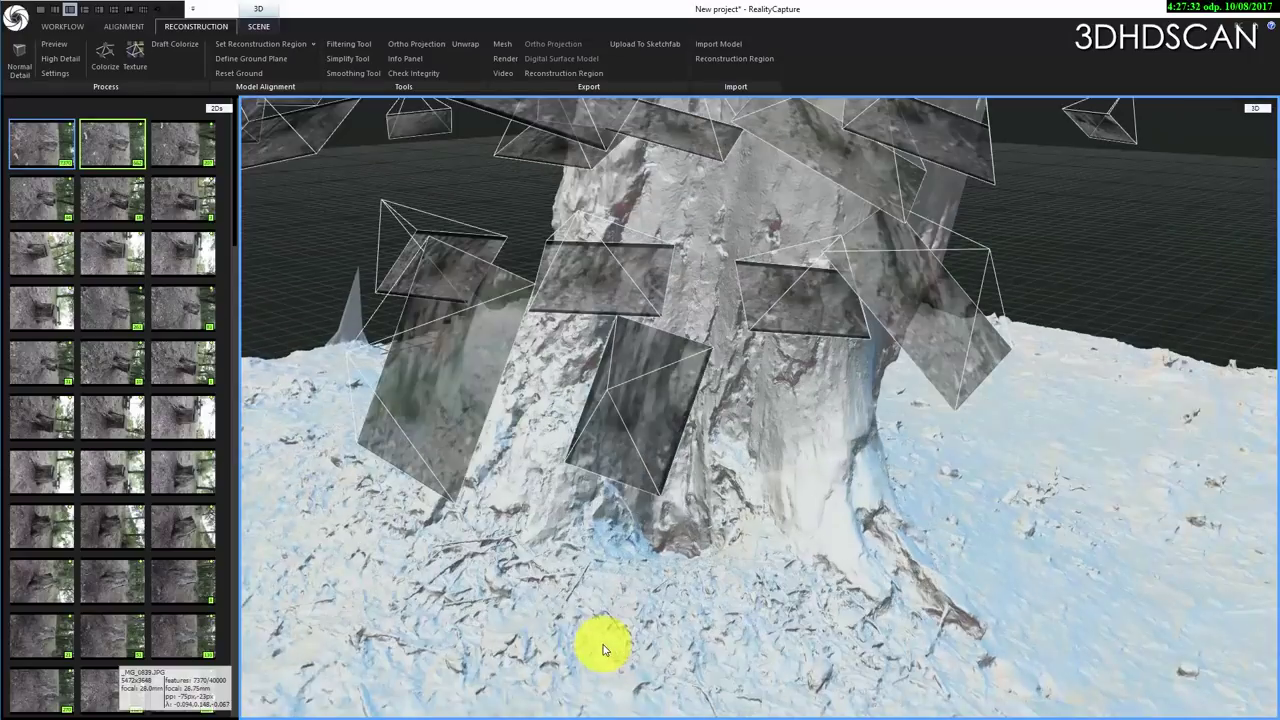
{"action": "left_click_drag", "start_coordinate": [497, 569], "coordinate": [849, 529]}
{"action": "scroll", "coordinate": [561, 558], "scroll_direction": "down", "scroll_amount": 3}
{"action": "scroll", "coordinate": [580, 543], "scroll_direction": "down", "scroll_amount": 3}
{"action": "scroll", "coordinate": [777, 577], "scroll_direction": "down", "scroll_amount": 3}
{"action": "scroll", "coordinate": [599, 589], "scroll_direction": "up", "scroll_amount": 2}
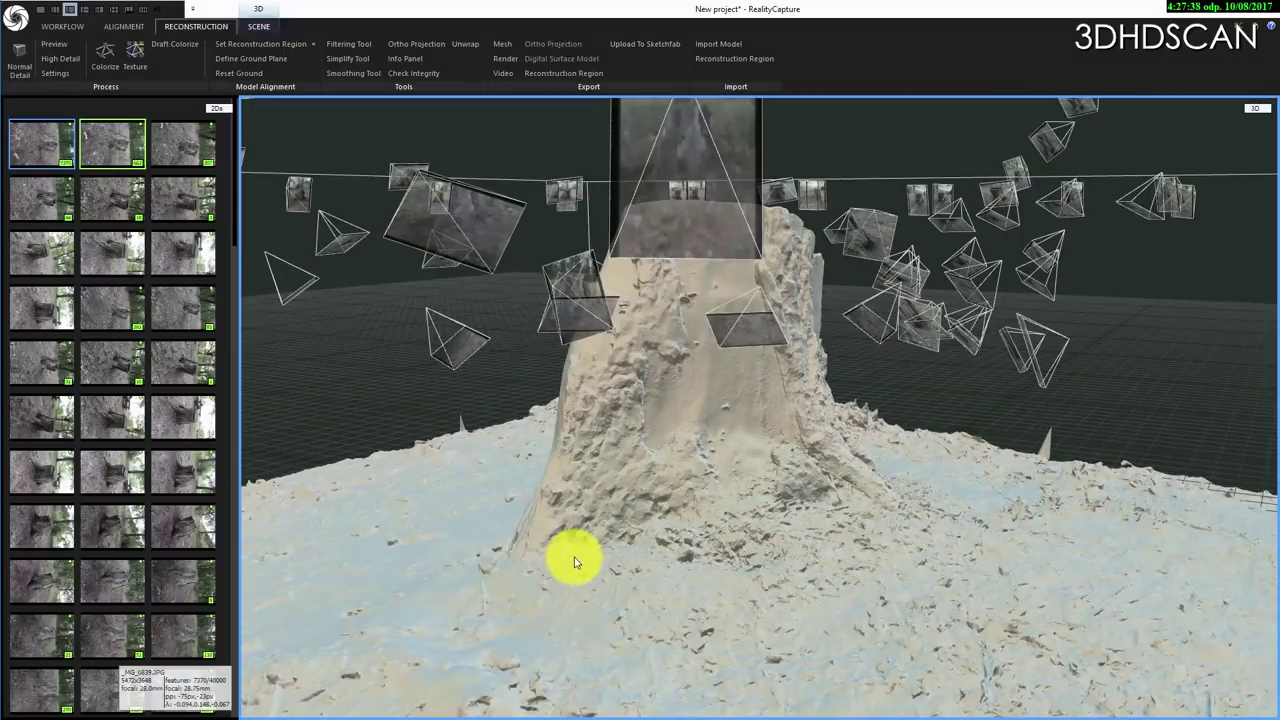
{"action": "scroll", "coordinate": [800, 561], "scroll_direction": "down", "scroll_amount": 1}
{"action": "left_click_drag", "start_coordinate": [763, 594], "coordinate": [715, 596]}
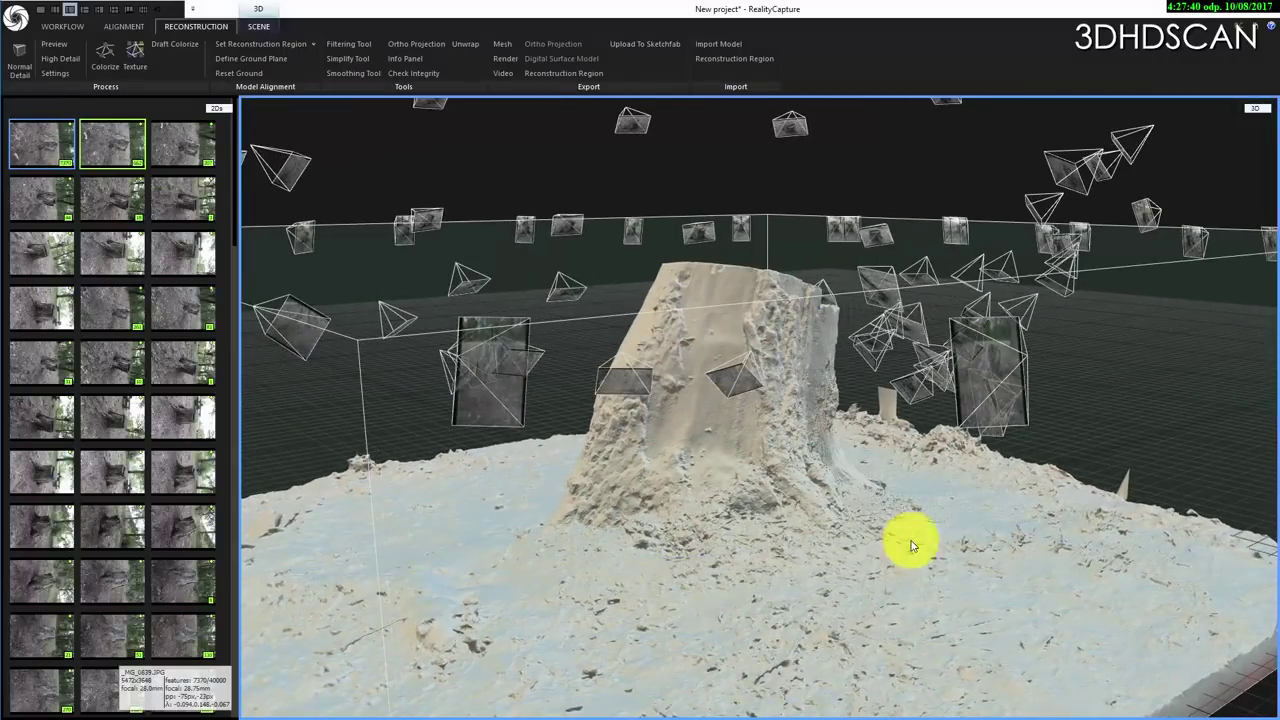
{"action": "left_click_drag", "start_coordinate": [943, 560], "coordinate": [855, 583]}
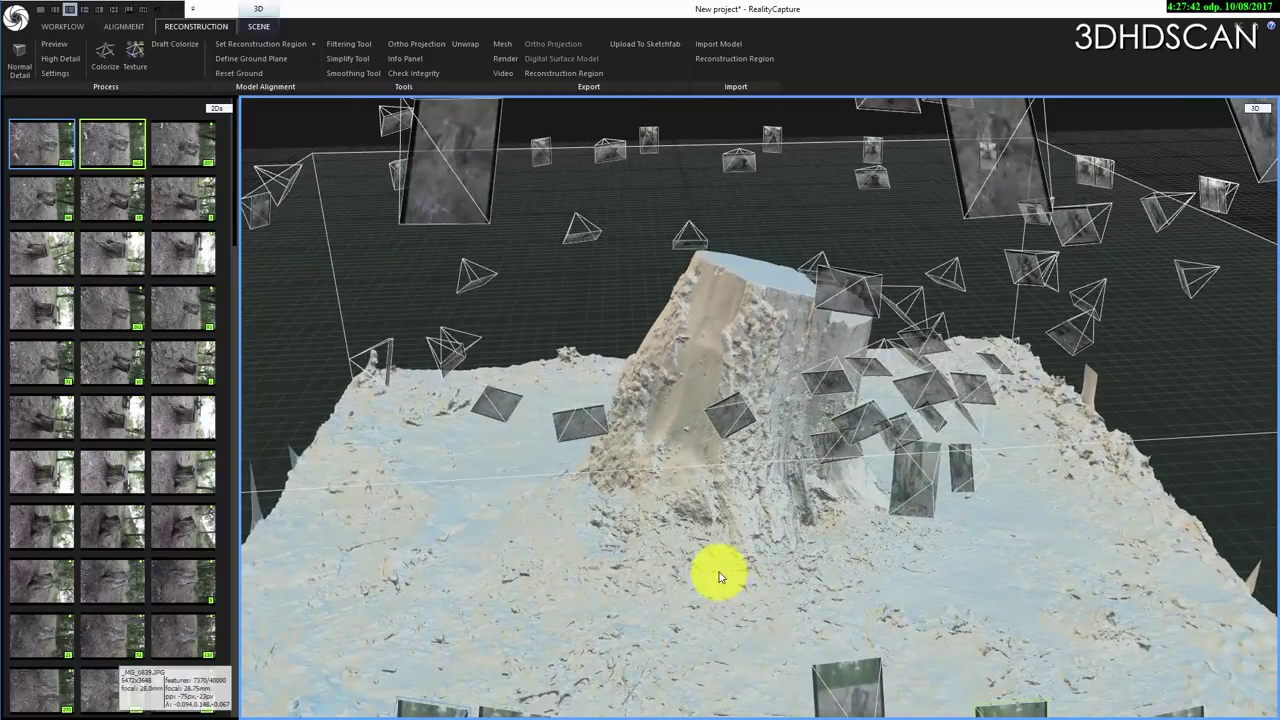
- Simplify the normal-detail stump model to a target of 15000000 triangles
{"action": "scroll", "coordinate": [714, 571], "scroll_direction": "up", "scroll_amount": 2}
{"action": "scroll", "coordinate": [850, 505], "scroll_direction": "down", "scroll_amount": 3}
{"action": "left_click_drag", "start_coordinate": [804, 512], "coordinate": [896, 511]}
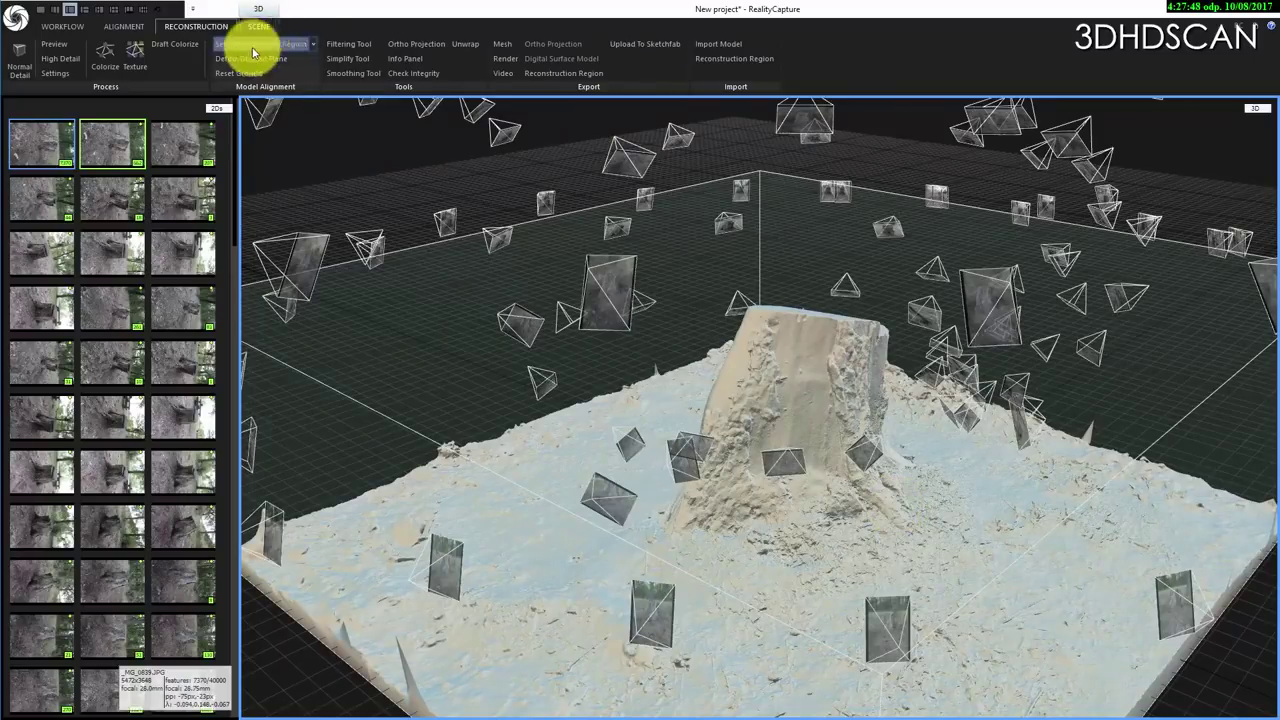
{"action": "left_click", "coordinate": [348, 59]}
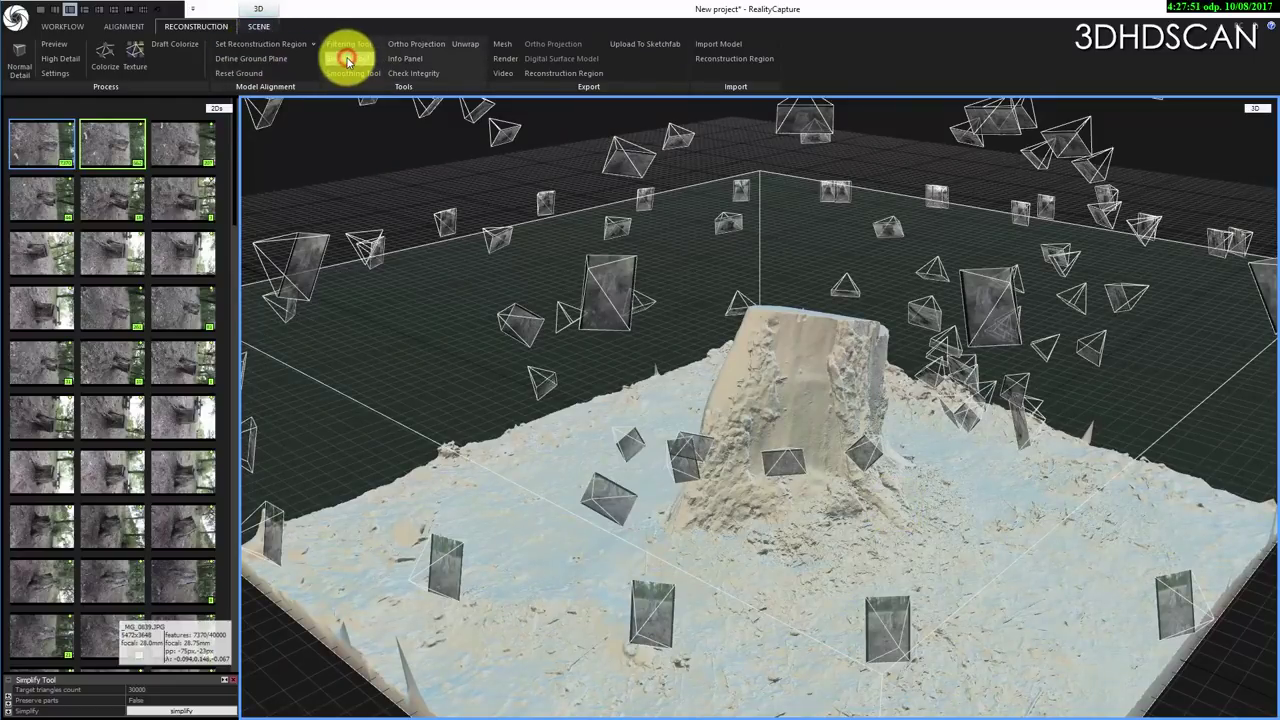
{"action": "left_click", "coordinate": [157, 692]}
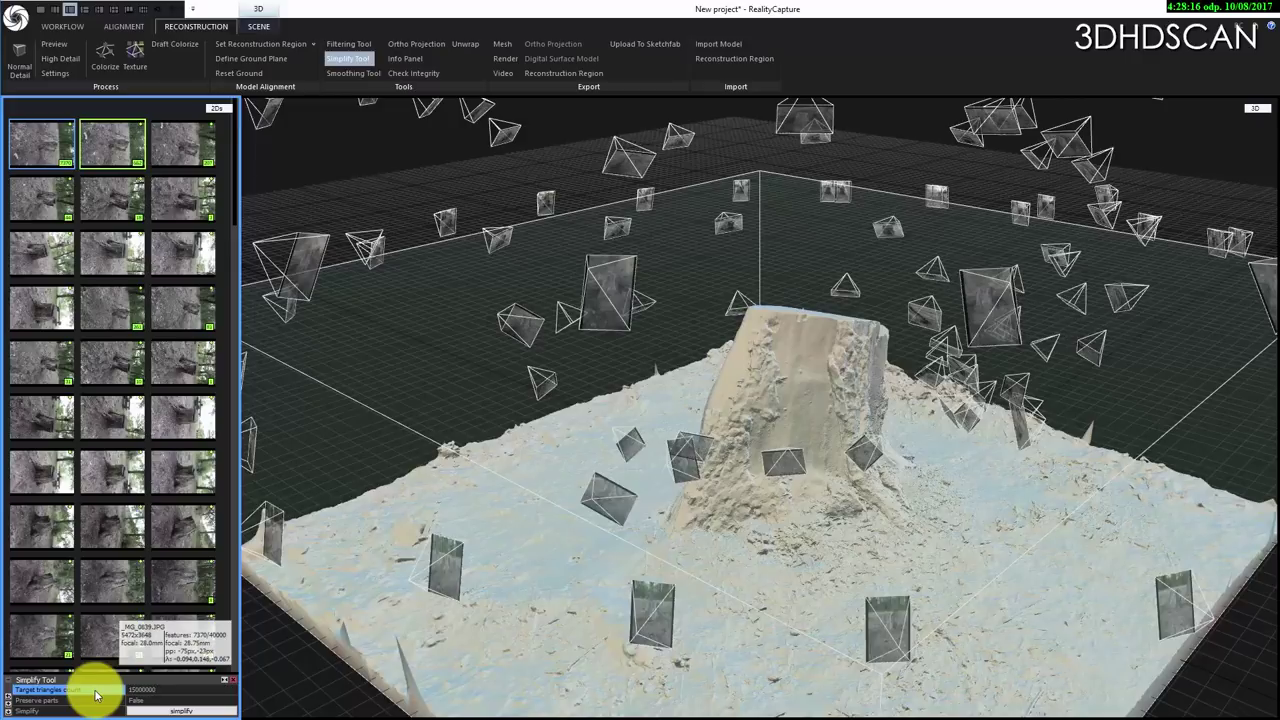
{"action": "left_click", "coordinate": [180, 711]}
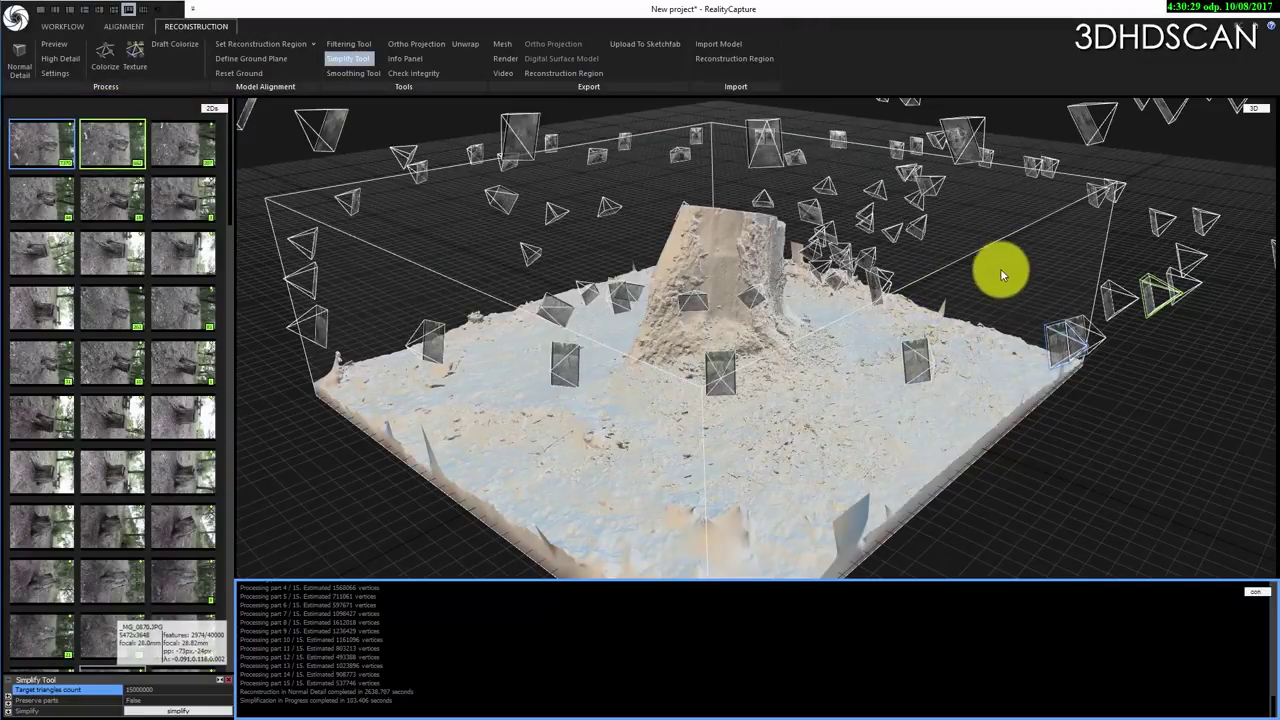
- Check the simplified stump mesh up close and texture it from the photos
{"action": "left_click_drag", "start_coordinate": [1001, 269], "coordinate": [729, 314]}
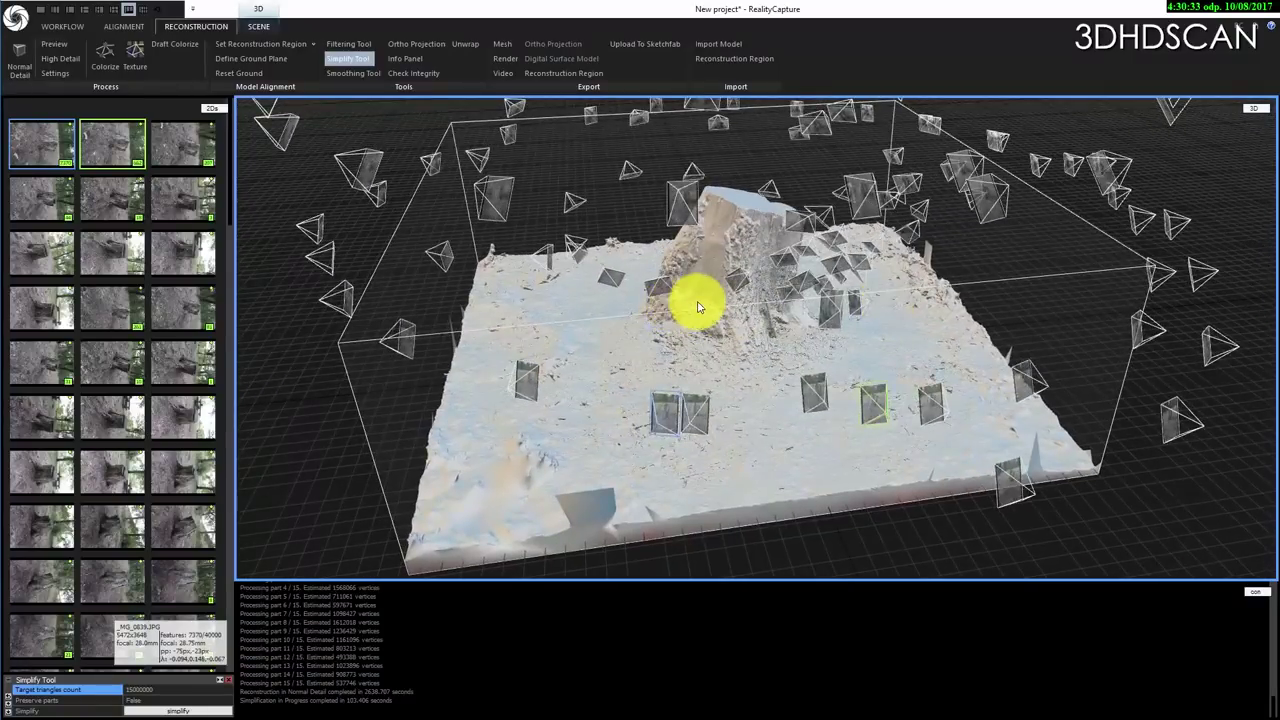
{"action": "scroll", "coordinate": [751, 297], "scroll_direction": "up", "scroll_amount": 6}
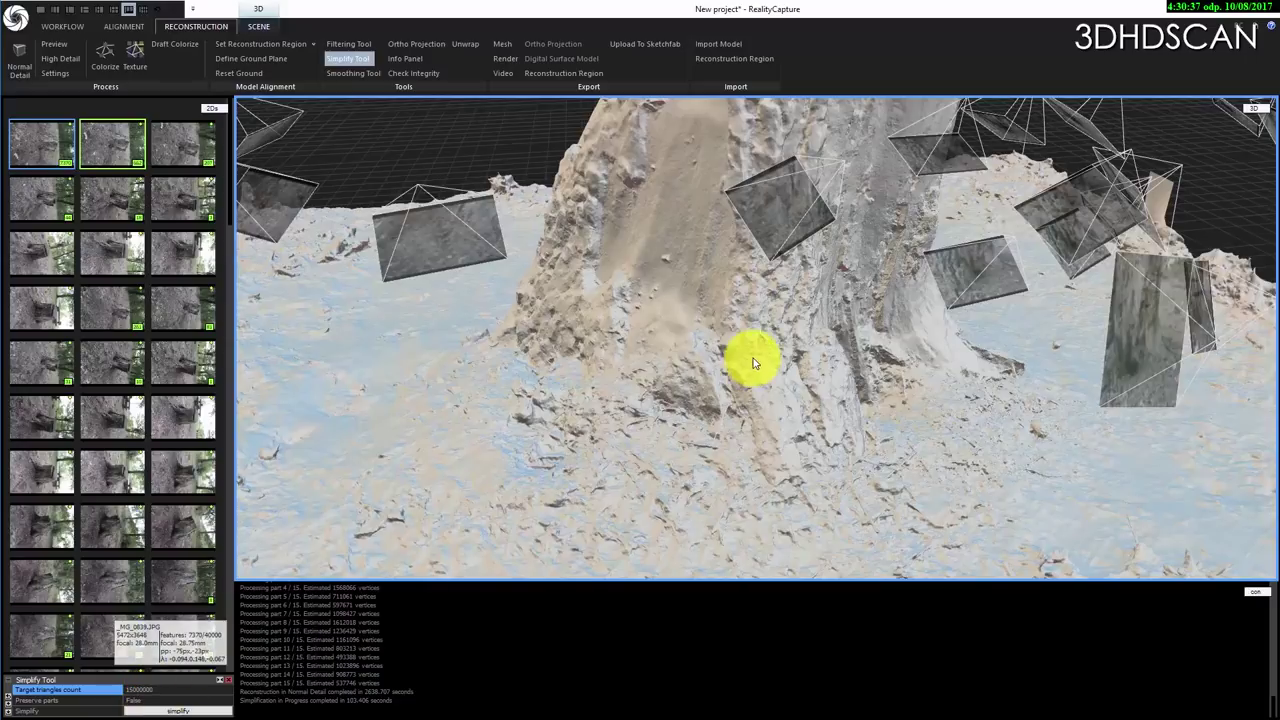
{"action": "scroll", "coordinate": [751, 357], "scroll_direction": "down", "scroll_amount": 5}
{"action": "scroll", "coordinate": [706, 336], "scroll_direction": "down", "scroll_amount": 1}
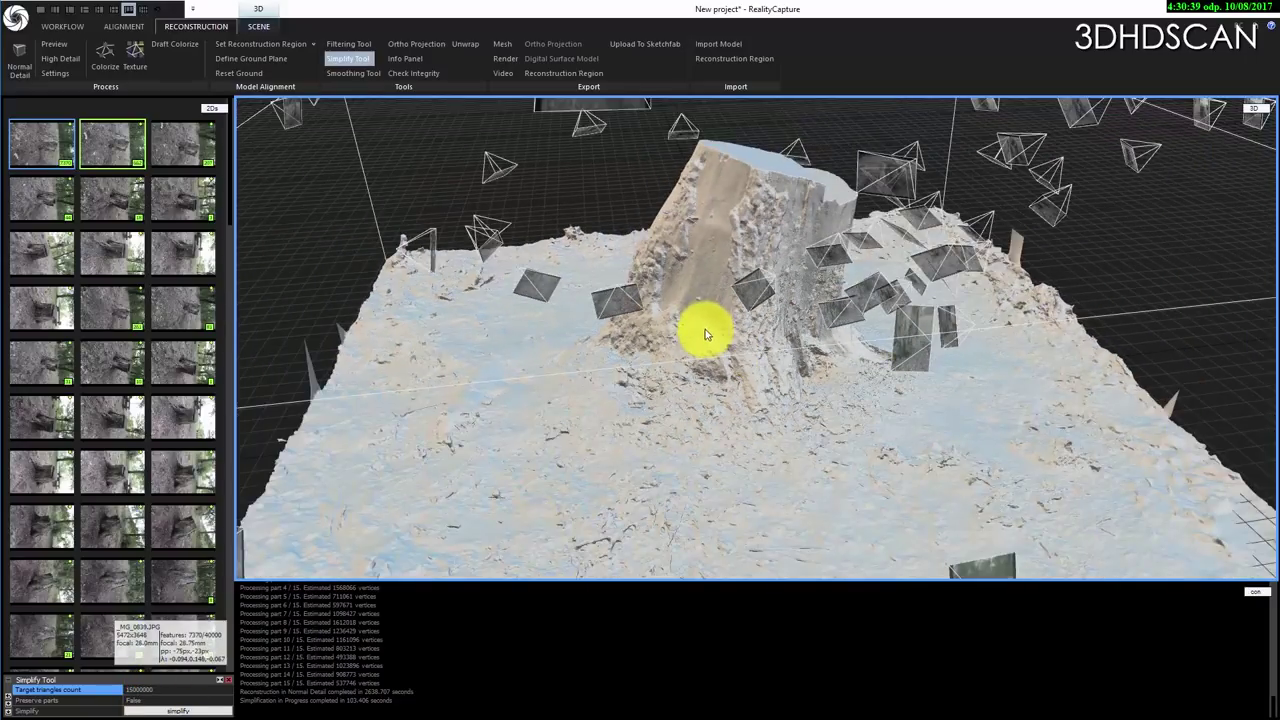
{"action": "left_click", "coordinate": [134, 57]}
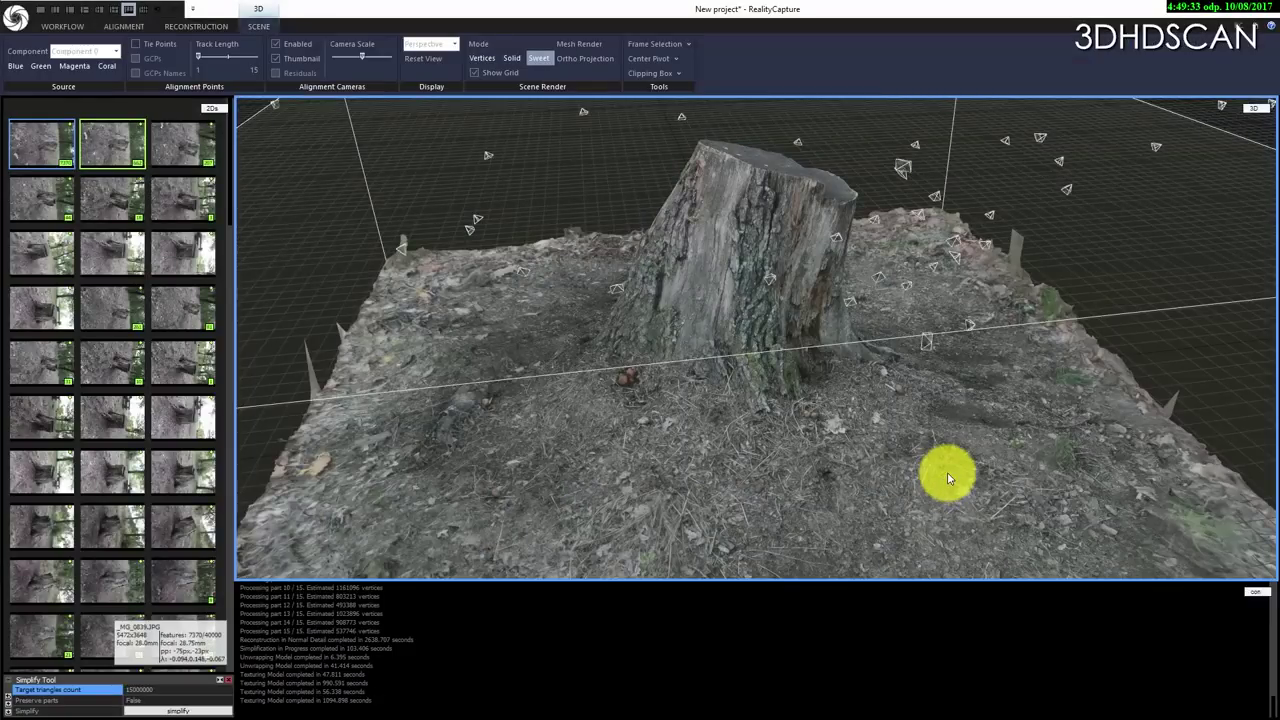
- Export the textured stump mesh as stump_15mb.fbx into the stump_510 folder
{"action": "left_click_drag", "start_coordinate": [948, 466], "coordinate": [680, 411]}
{"action": "scroll", "coordinate": [680, 412], "scroll_direction": "up", "scroll_amount": 3}
{"action": "left_click_drag", "start_coordinate": [572, 412], "coordinate": [788, 438]}
{"action": "scroll", "coordinate": [788, 440], "scroll_direction": "down", "scroll_amount": 3}
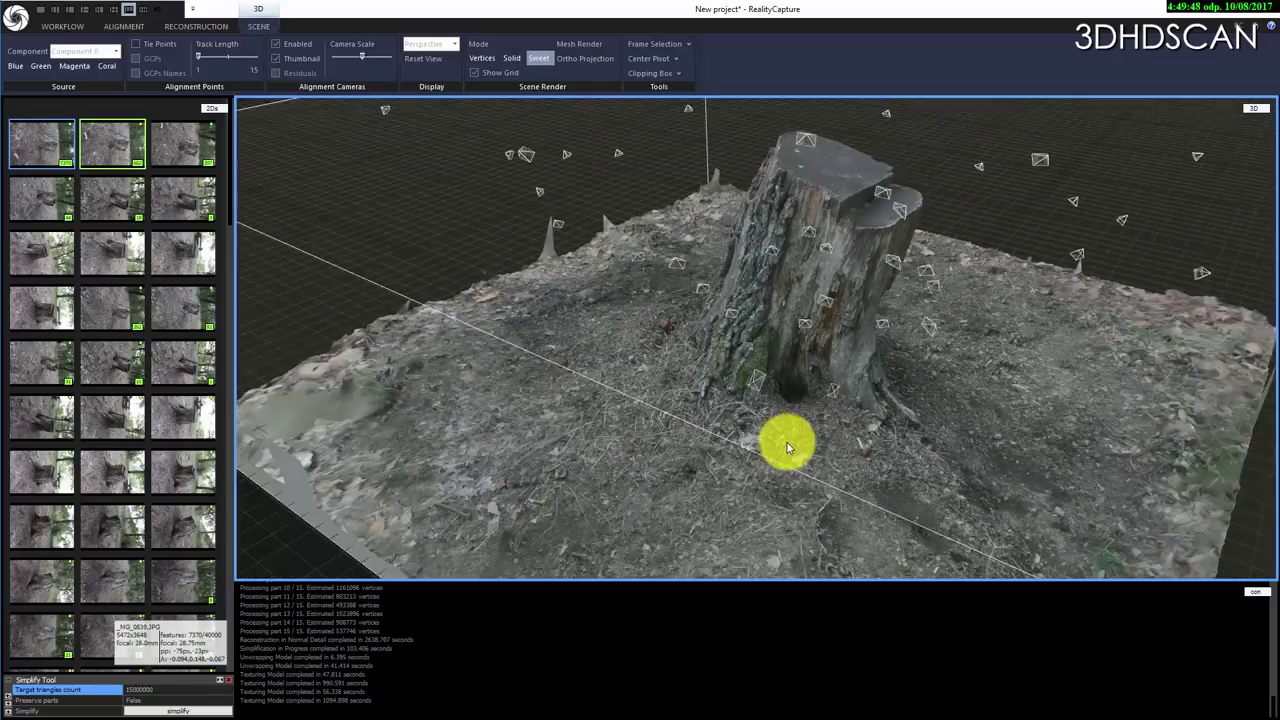
{"action": "left_click", "coordinate": [212, 27]}
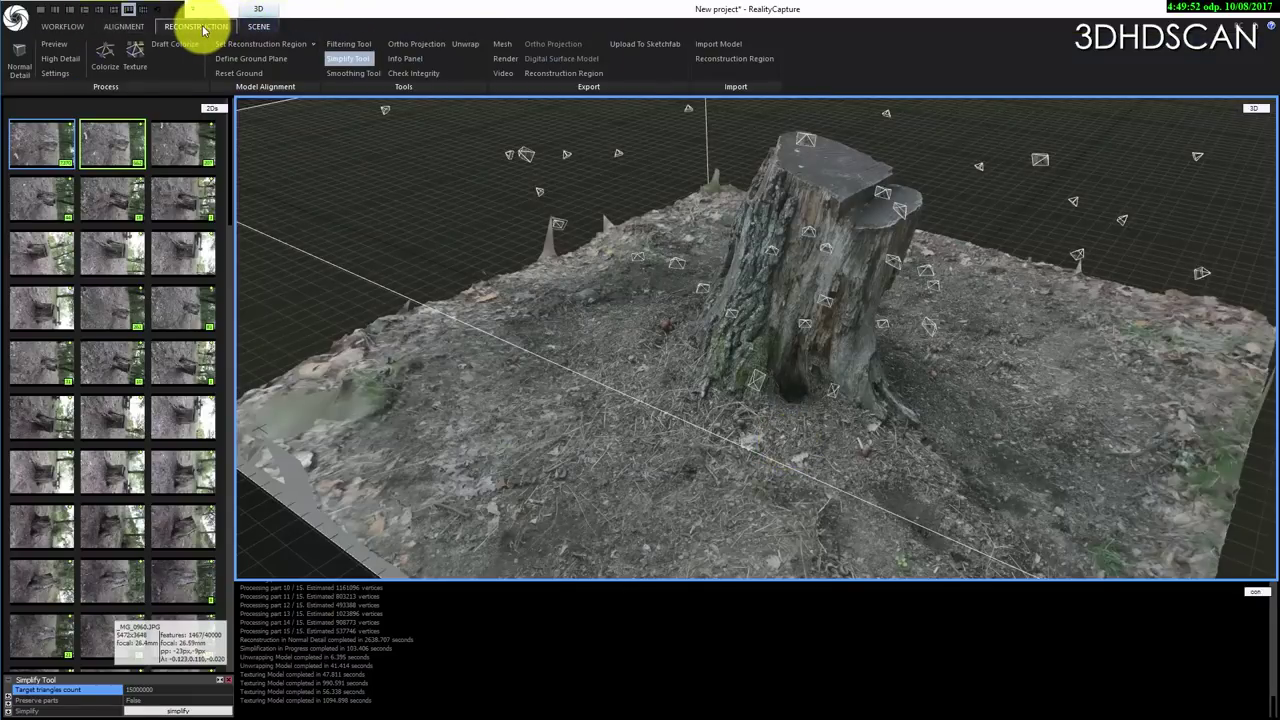
{"action": "left_click", "coordinate": [507, 47]}
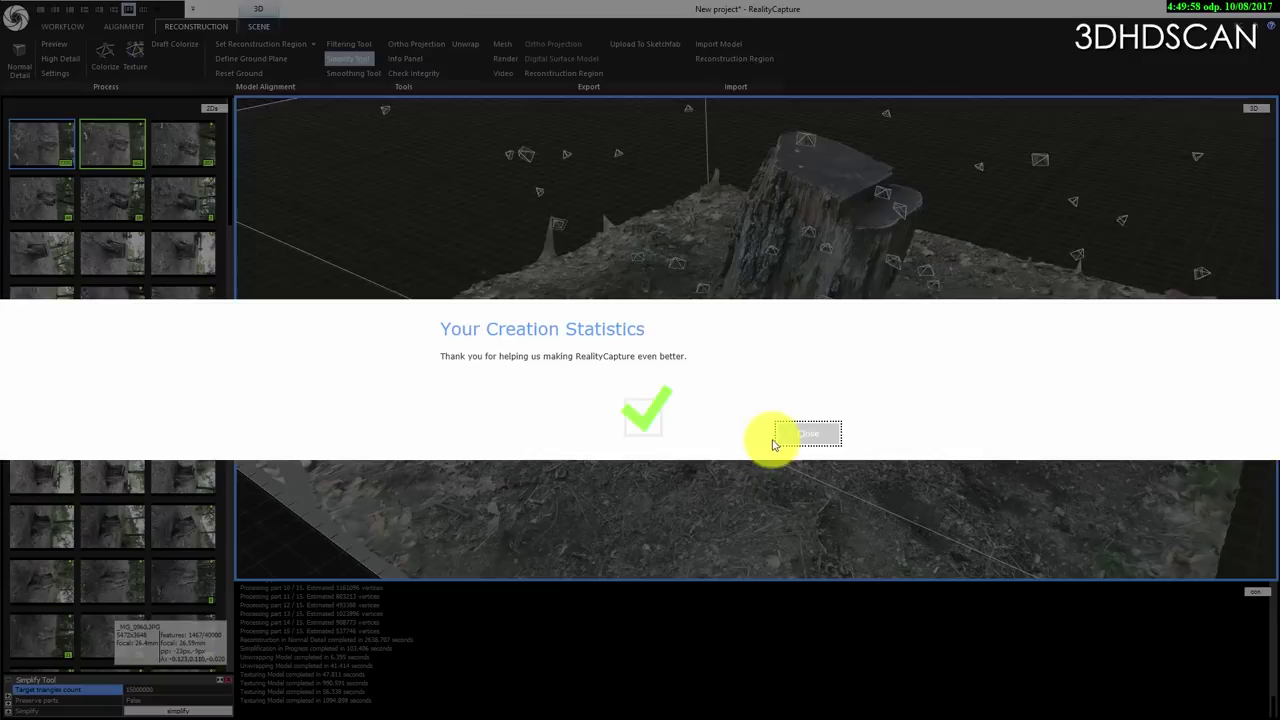
{"action": "left_click", "coordinate": [808, 434]}
{"action": "key", "text": "Return"}
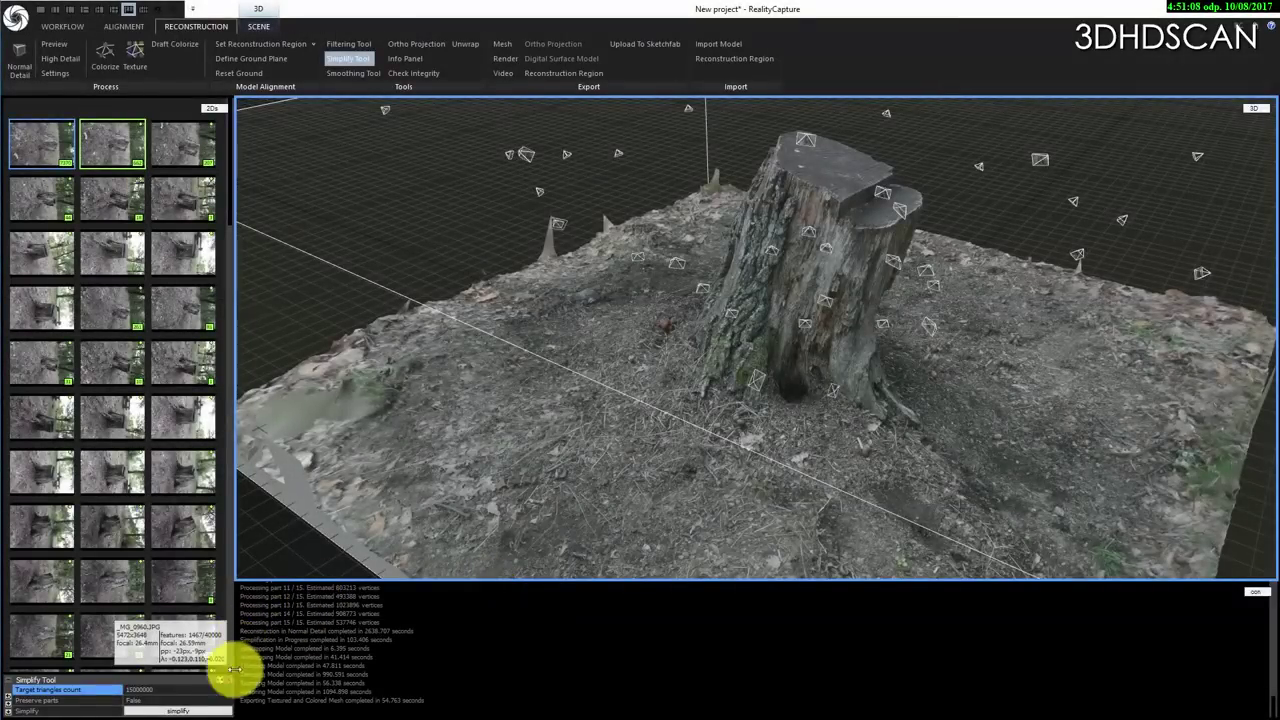
- Simplify the model to 30000 triangles and export the mesh as stump_30k.fbx into the stump_510 folder
{"action": "left_click", "coordinate": [130, 690]}
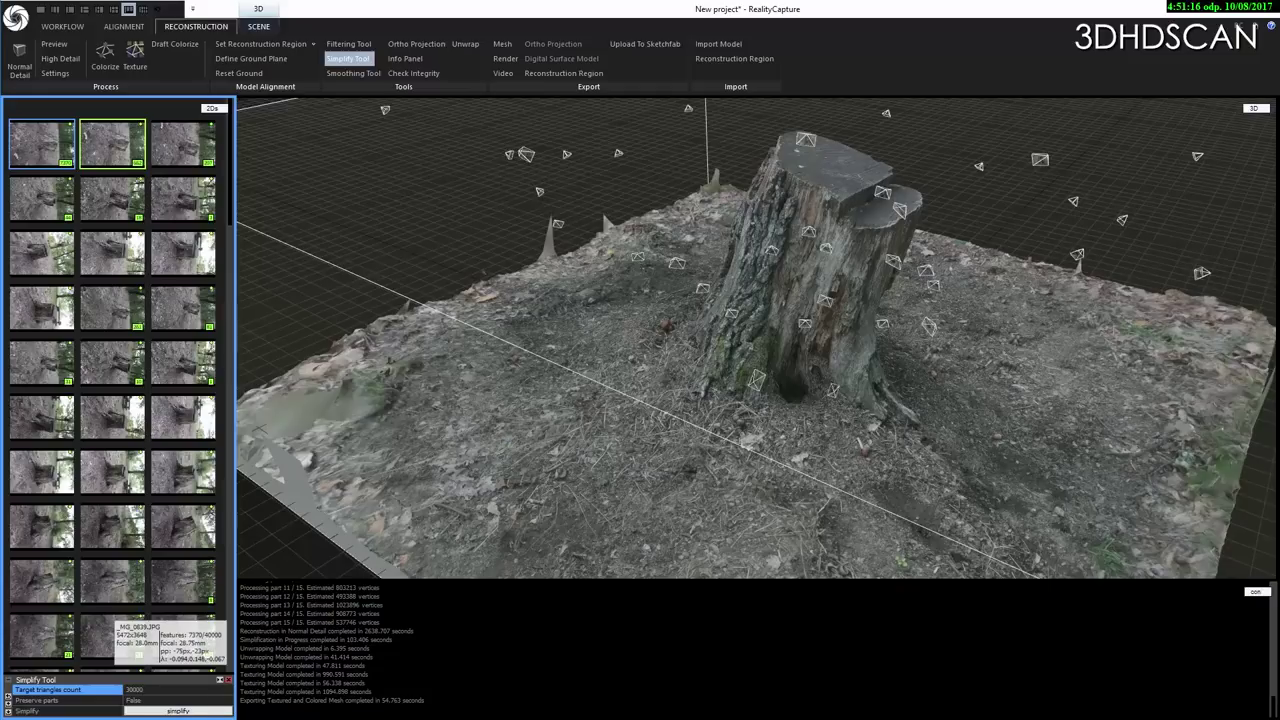
{"action": "left_click", "coordinate": [180, 711]}
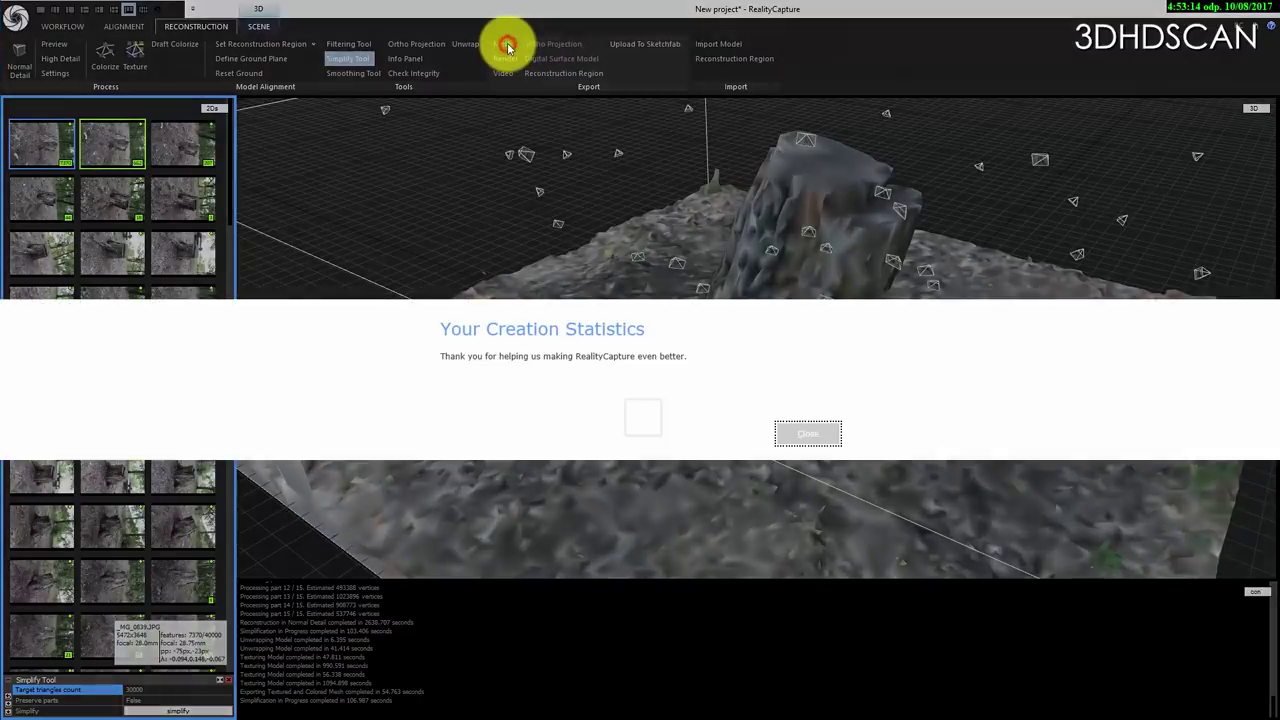
{"action": "left_click", "coordinate": [656, 430]}
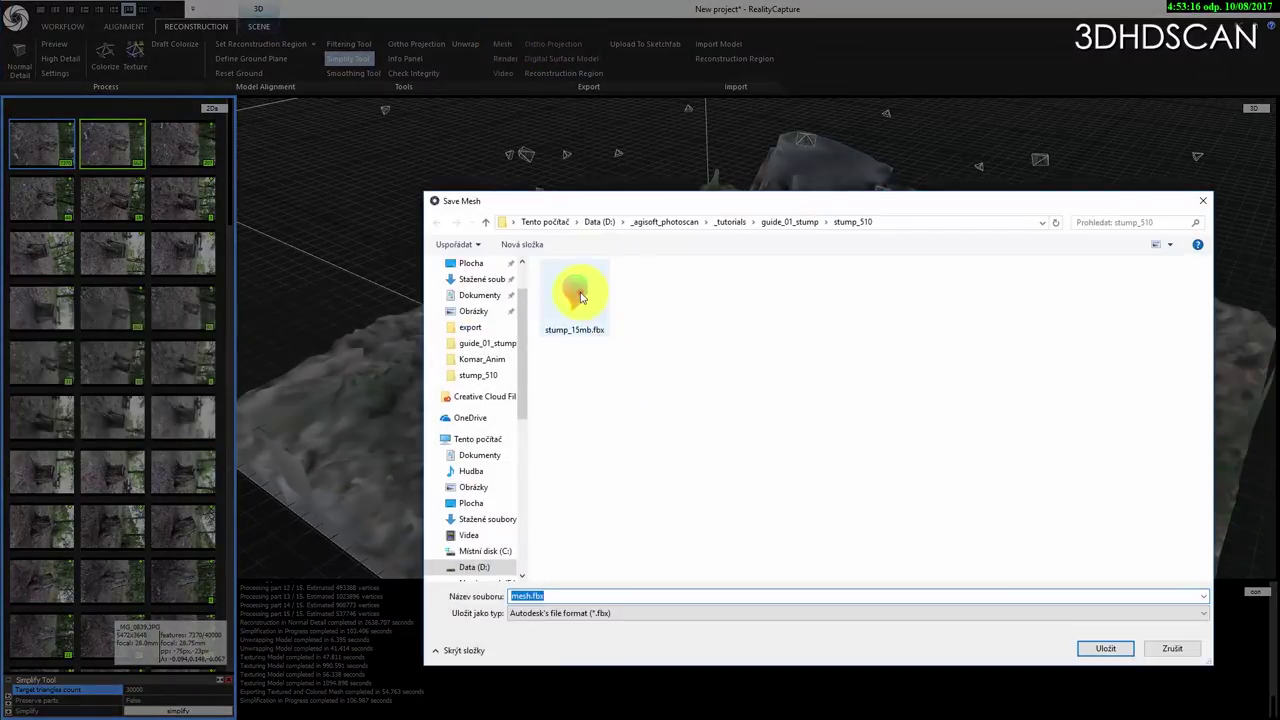
{"action": "left_click", "coordinate": [575, 295]}
{"action": "left_click", "coordinate": [541, 596]}
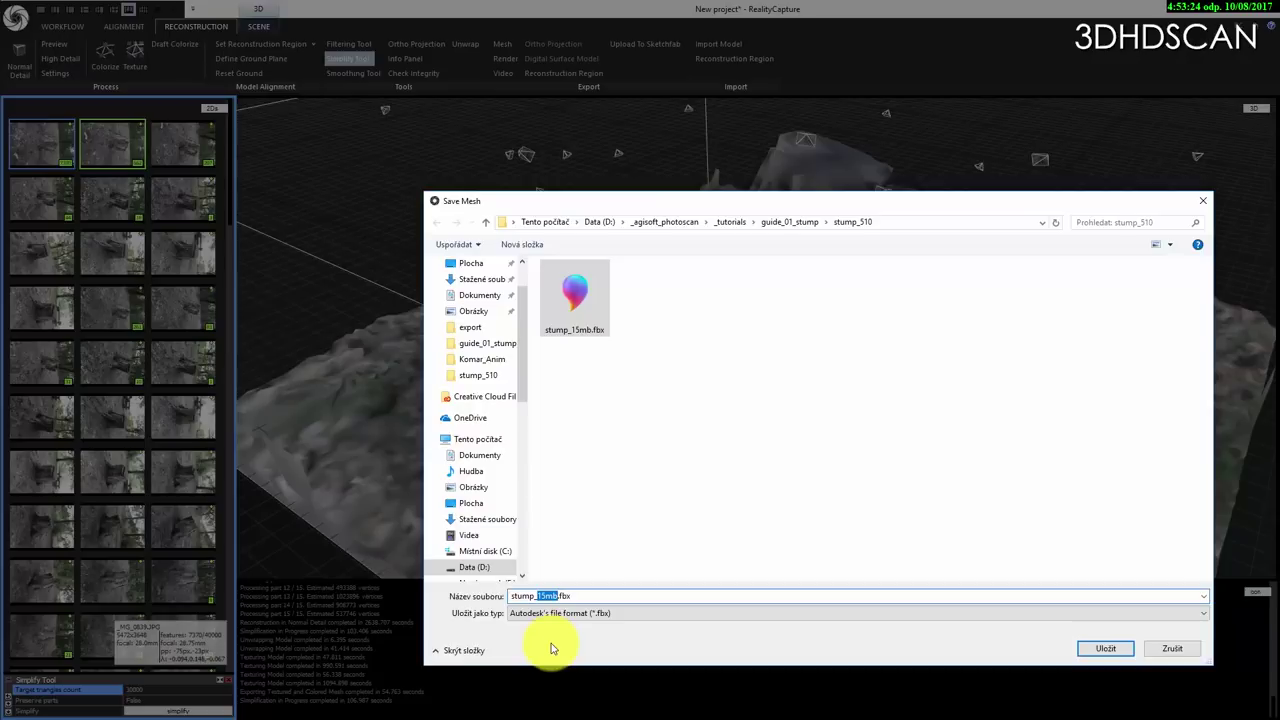
{"action": "type", "text": "30"}
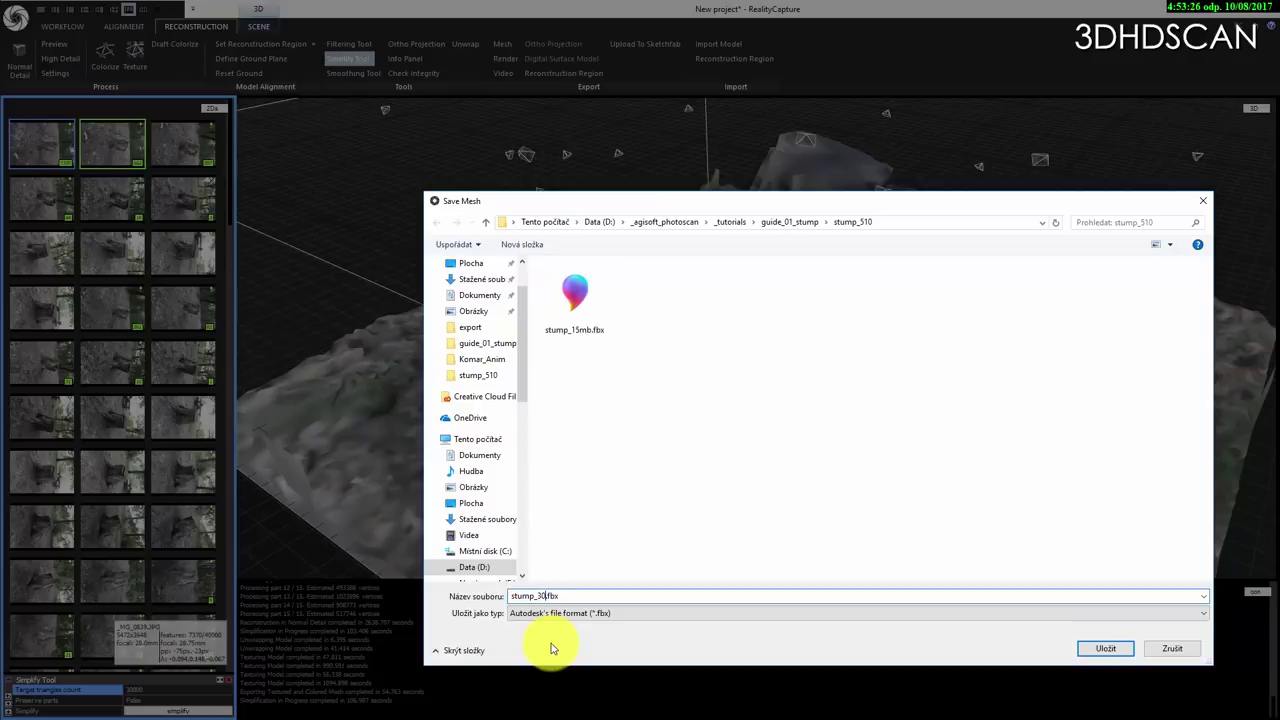
{"action": "type", "text": "k"}
{"action": "key", "text": "Return"}
{"action": "key", "text": "Return"}
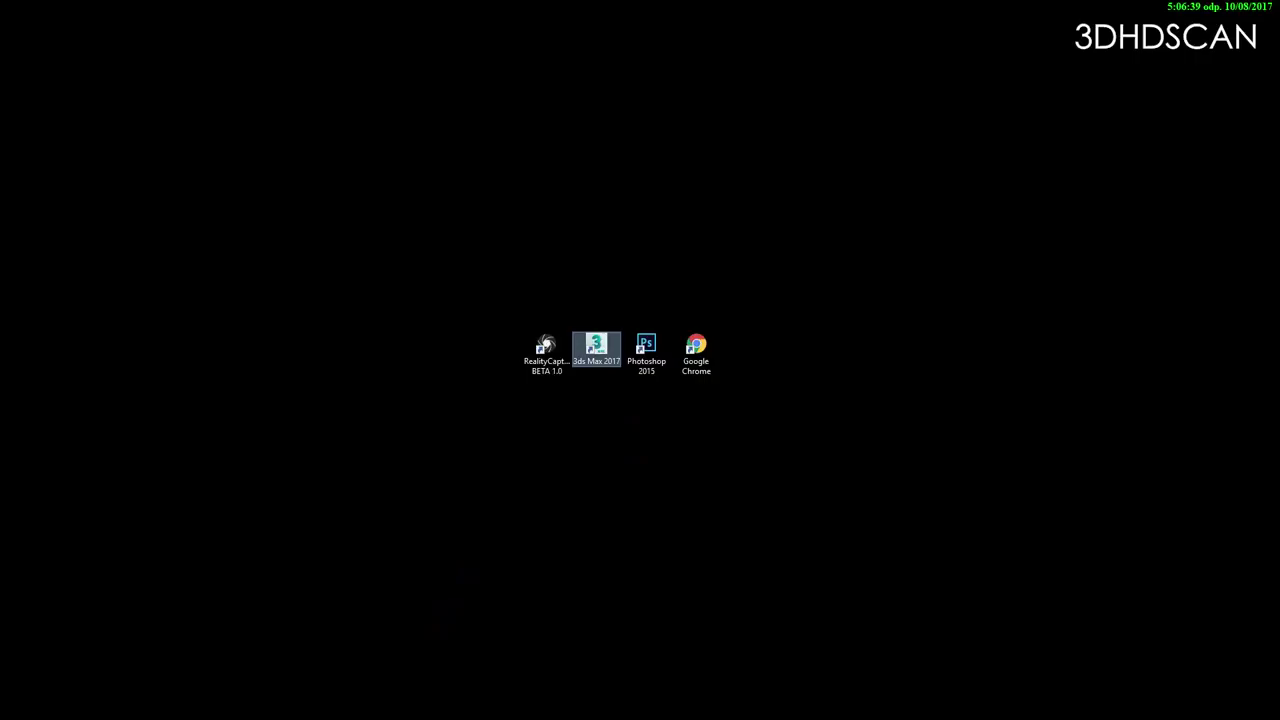
- Open 3ds Max 2017 and import stump_30k.fbx with the Autodesk Media & Entertainment preset
{"action": "double_click", "coordinate": [596, 347]}
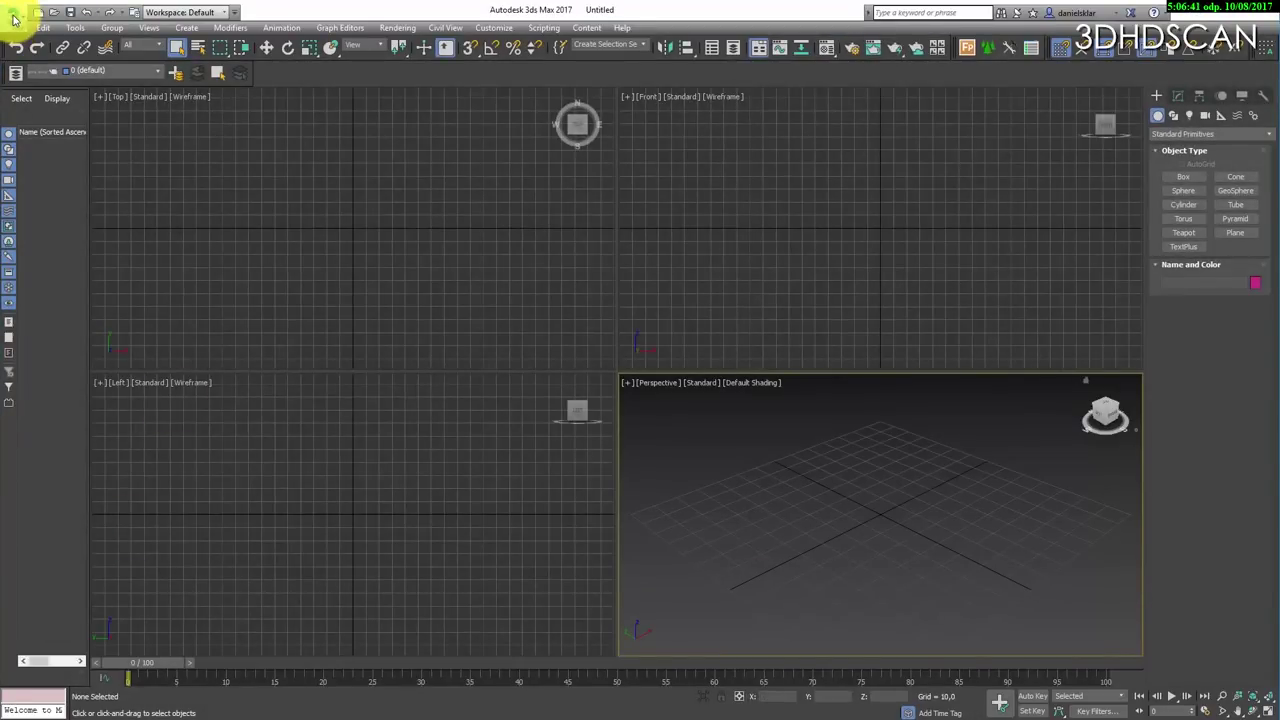
{"action": "left_click", "coordinate": [14, 18]}
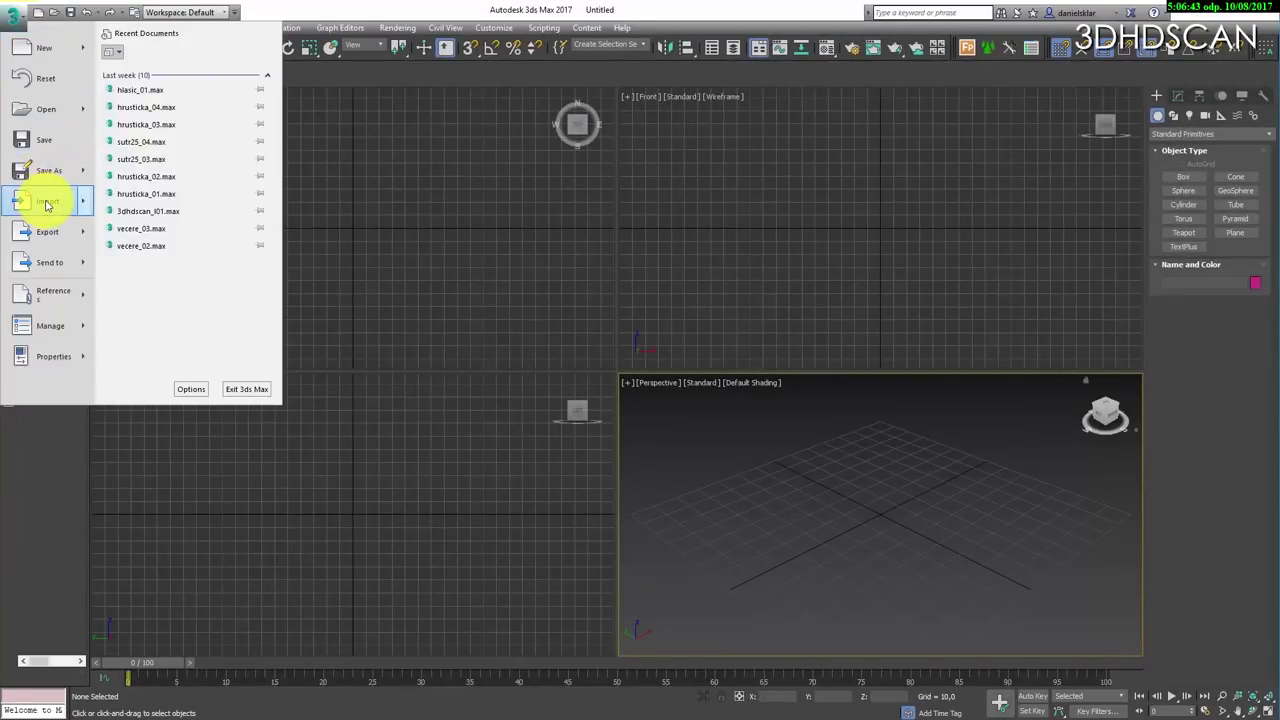
{"action": "left_click", "coordinate": [46, 203]}
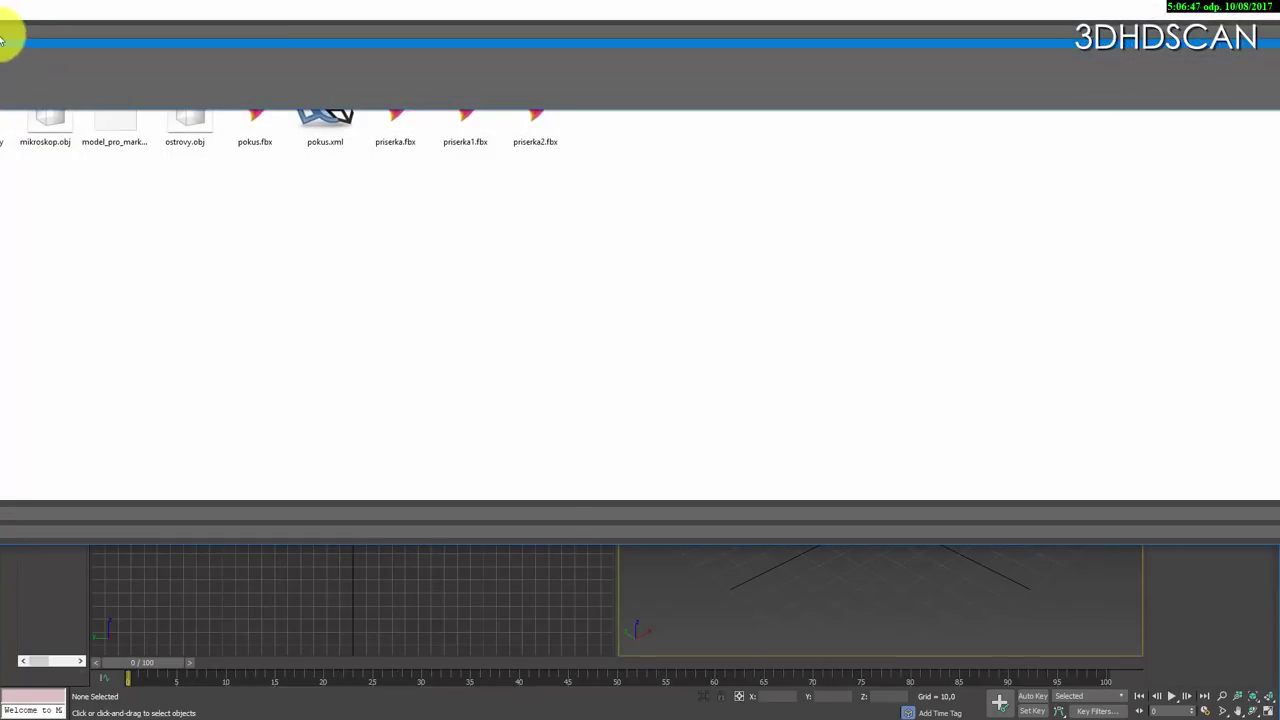
{"action": "left_click", "coordinate": [0, 55]}
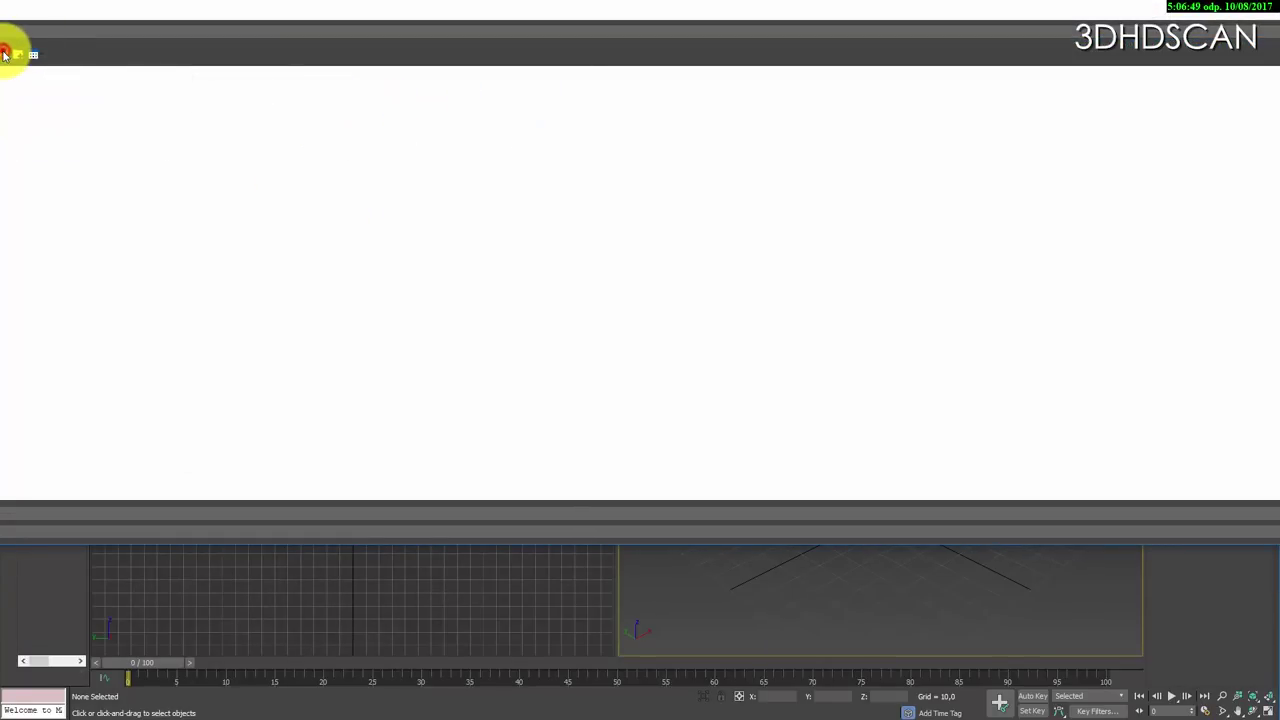
{"action": "scroll", "coordinate": [96, 283], "scroll_direction": "up", "scroll_amount": 9}
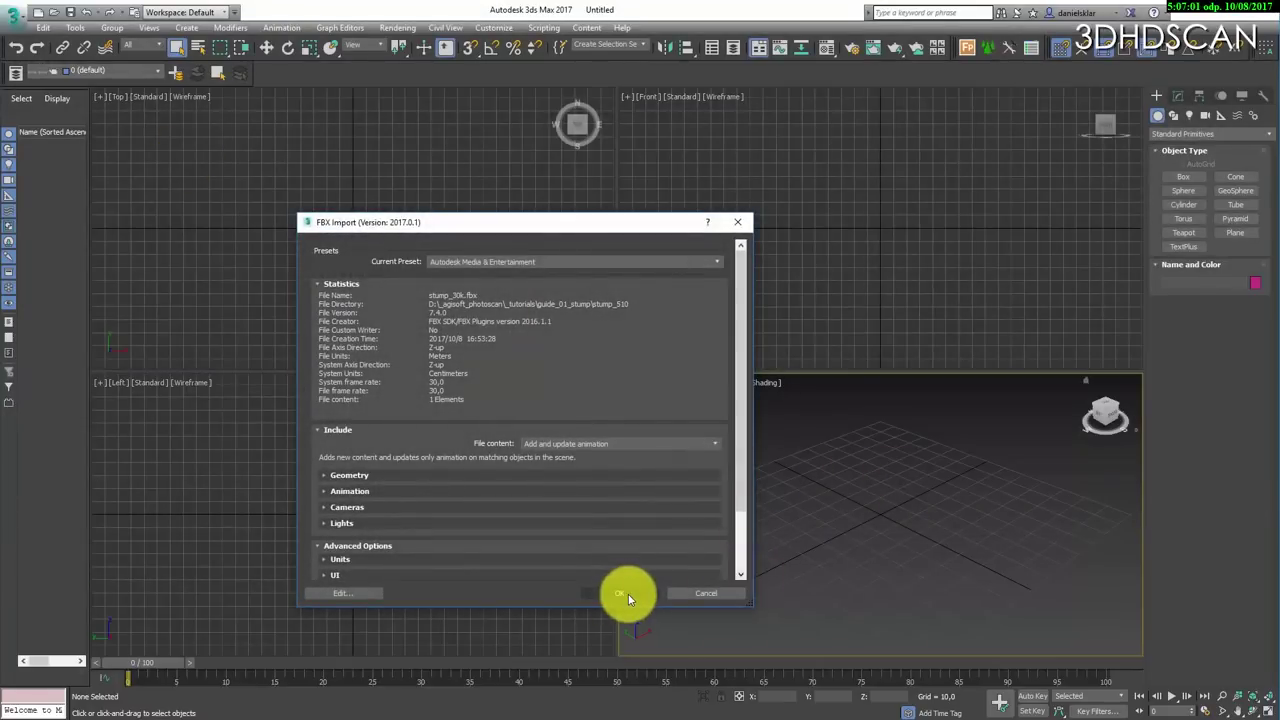
{"action": "left_click", "coordinate": [631, 592]}
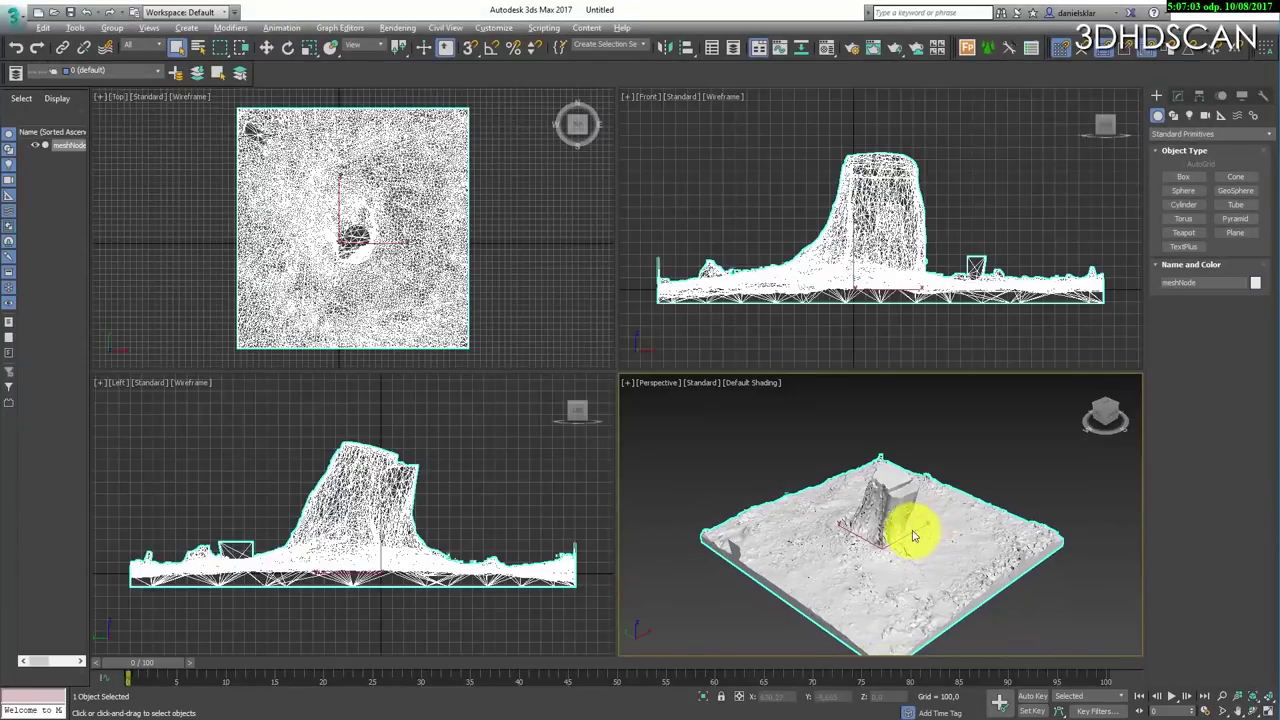
- Maximize the Perspective viewport, inspect the imported stump mesh, and switch to a wireframe Top view
{"action": "key", "text": "alt+w"}
{"action": "scroll", "coordinate": [656, 416], "scroll_direction": "up", "scroll_amount": 5}
{"action": "middle_click_drag", "start_coordinate": [901, 450], "coordinate": [574, 503], "text": "alt"}
{"action": "scroll", "coordinate": [557, 443], "scroll_direction": "down", "scroll_amount": 5}
{"action": "scroll", "coordinate": [506, 447], "scroll_direction": "up", "scroll_amount": 3}
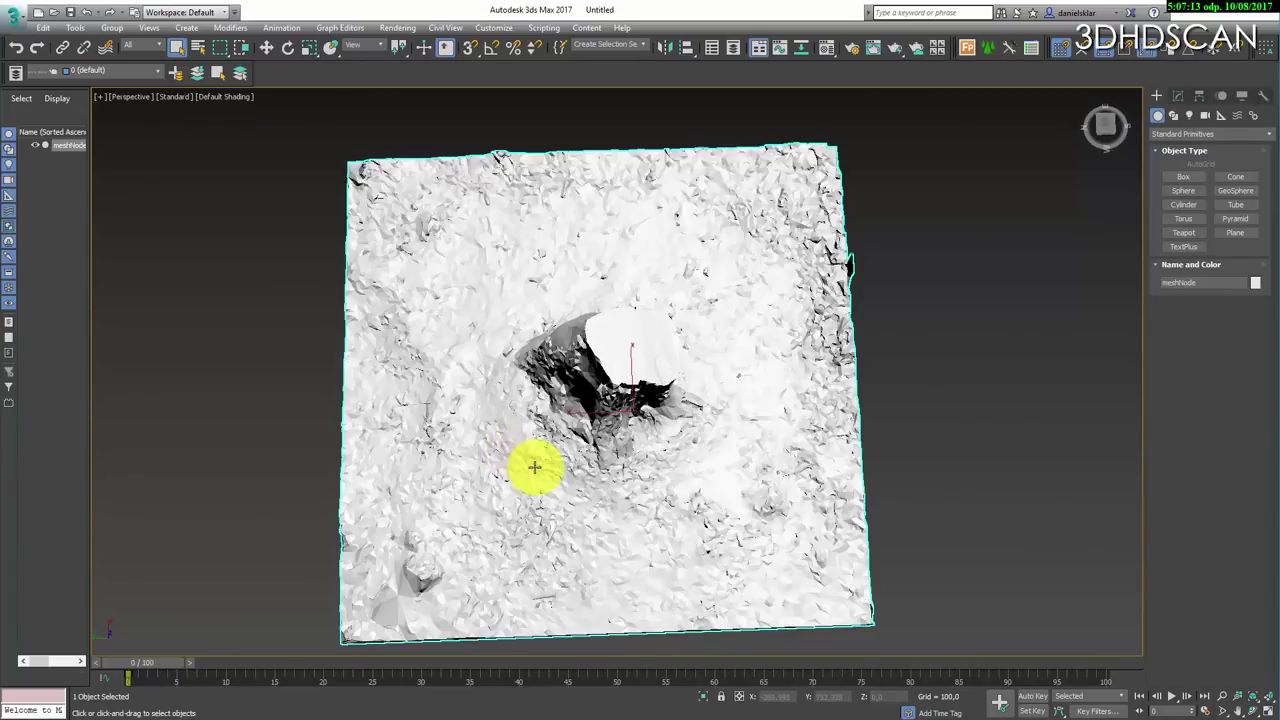
{"action": "middle_click_drag", "start_coordinate": [529, 466], "coordinate": [528, 476], "text": "alt"}
{"action": "key", "text": "t"}
{"action": "key", "text": "F3"}
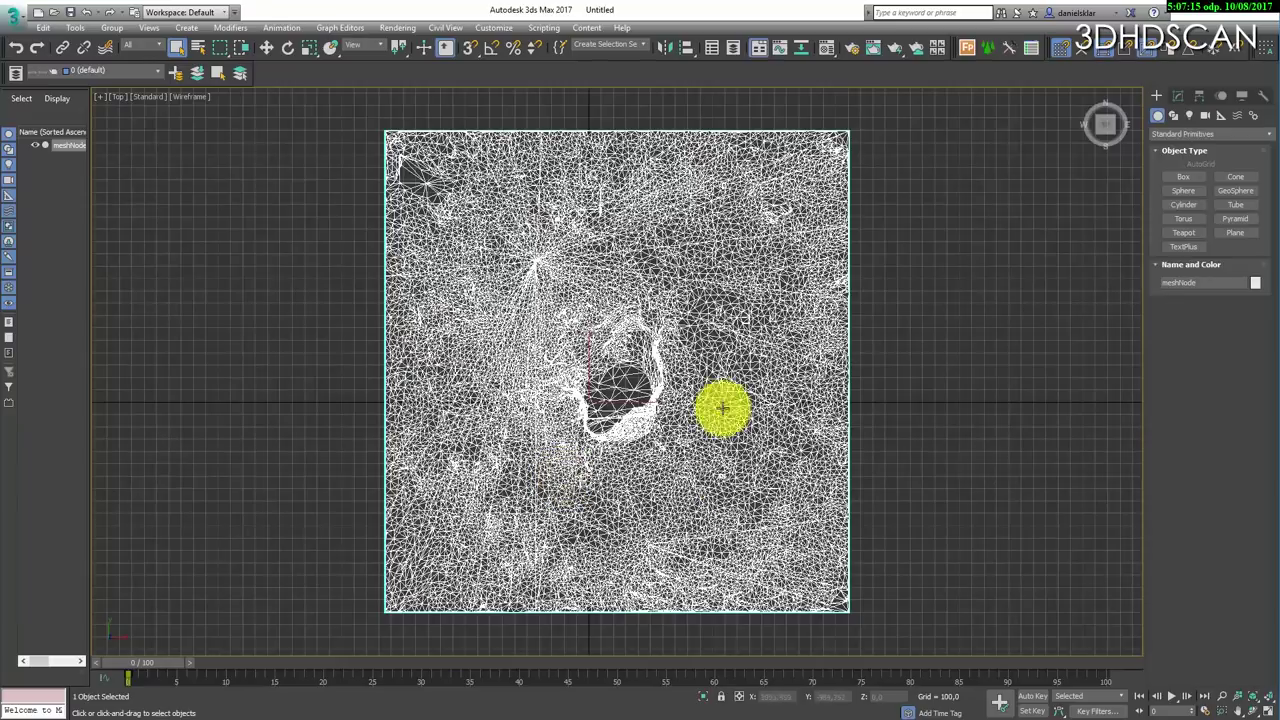
- Draw a circle spline with a radius of about 1776 around the stump and nudge it to center it within the square ground mesh
{"action": "left_click", "coordinate": [1173, 115]}
{"action": "left_click", "coordinate": [1183, 202]}
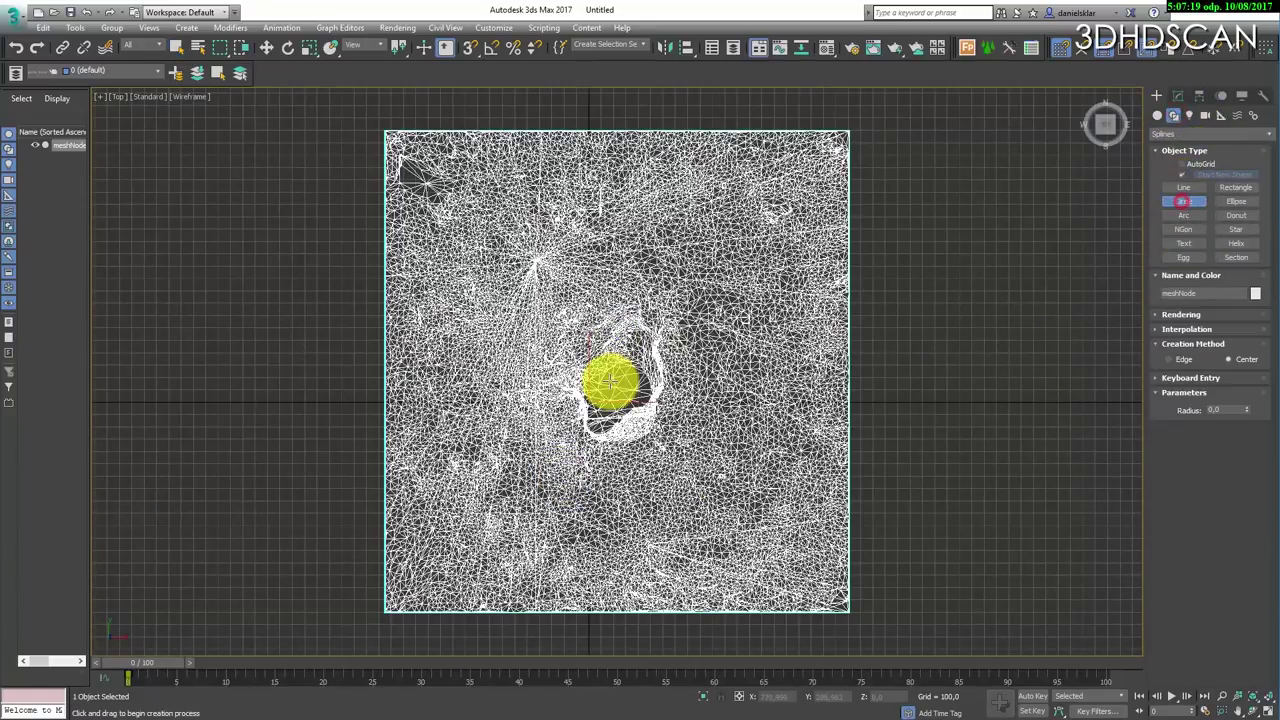
{"action": "left_click_drag", "start_coordinate": [612, 380], "coordinate": [806, 280]}
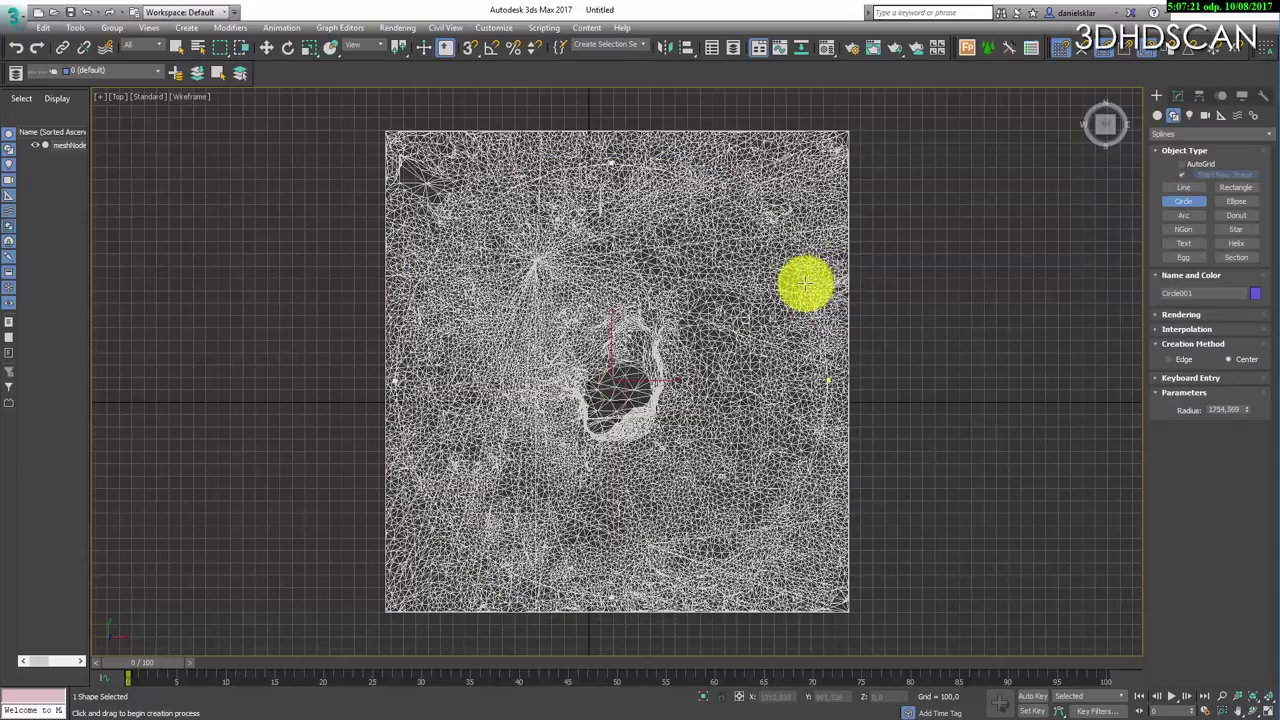
{"action": "right_click", "coordinate": [628, 330]}
{"action": "right_click", "coordinate": [614, 352]}
{"action": "left_click", "coordinate": [629, 360]}
{"action": "left_click_drag", "start_coordinate": [629, 360], "coordinate": [637, 357]}
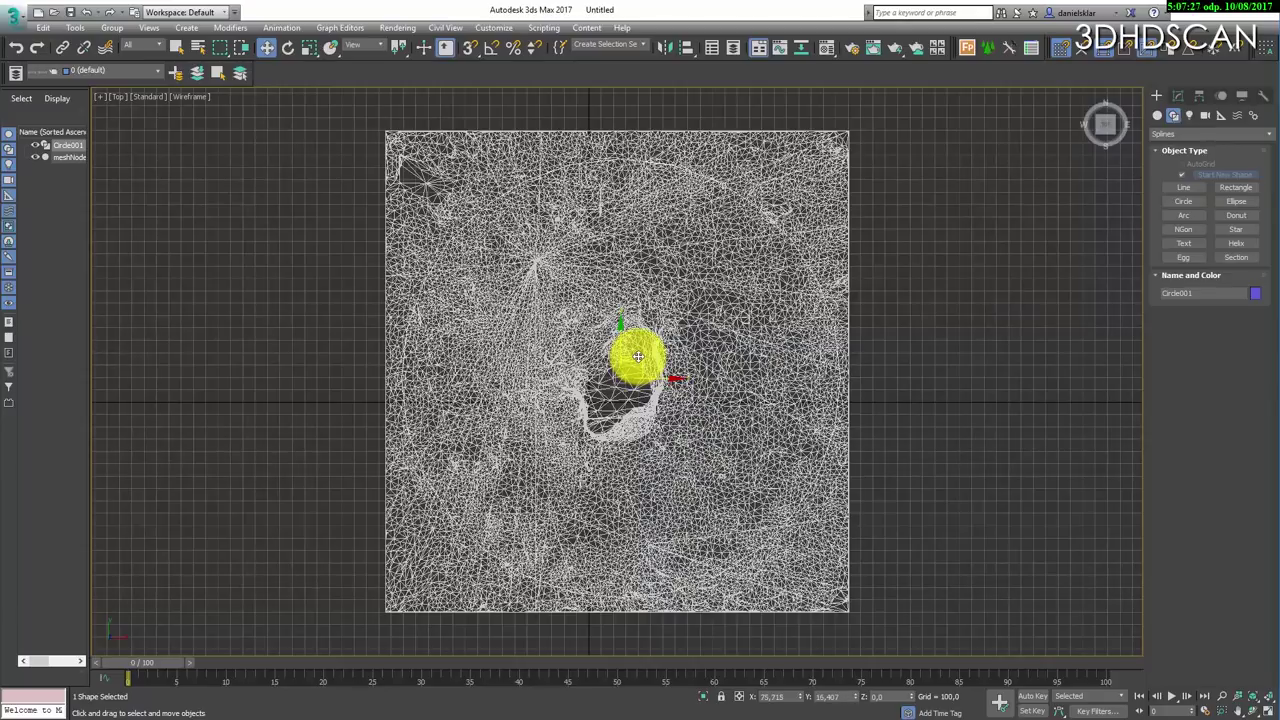
- Convert the circle around the stump to an Editable Spline
{"action": "left_click", "coordinate": [1179, 95]}
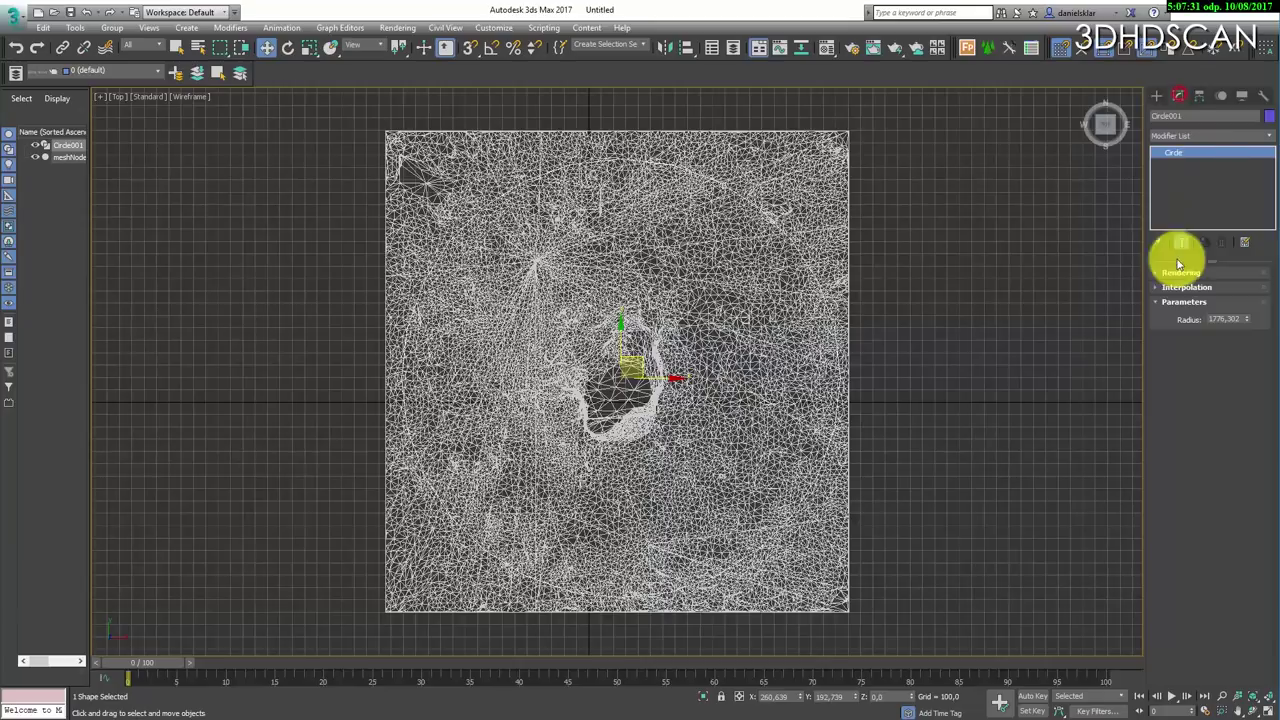
{"action": "right_click", "coordinate": [748, 218]}
{"action": "mouse_move", "coordinate": [811, 369]}
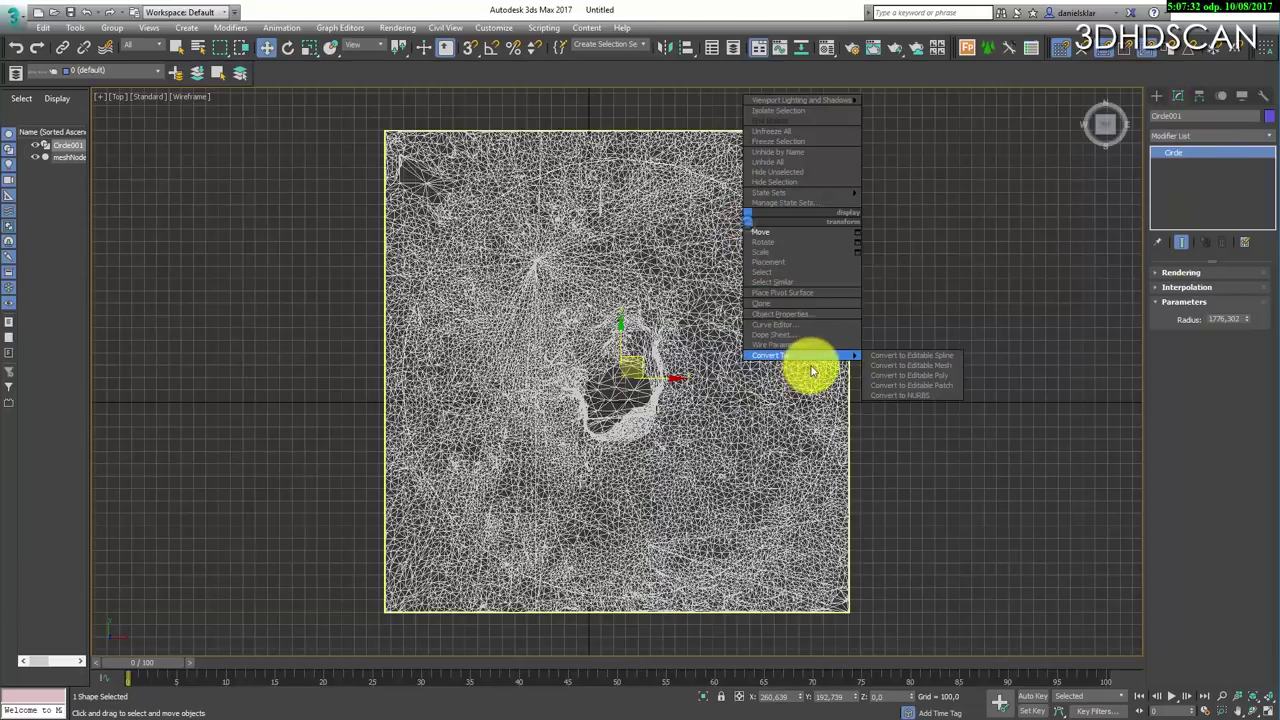
{"action": "left_click", "coordinate": [937, 355]}
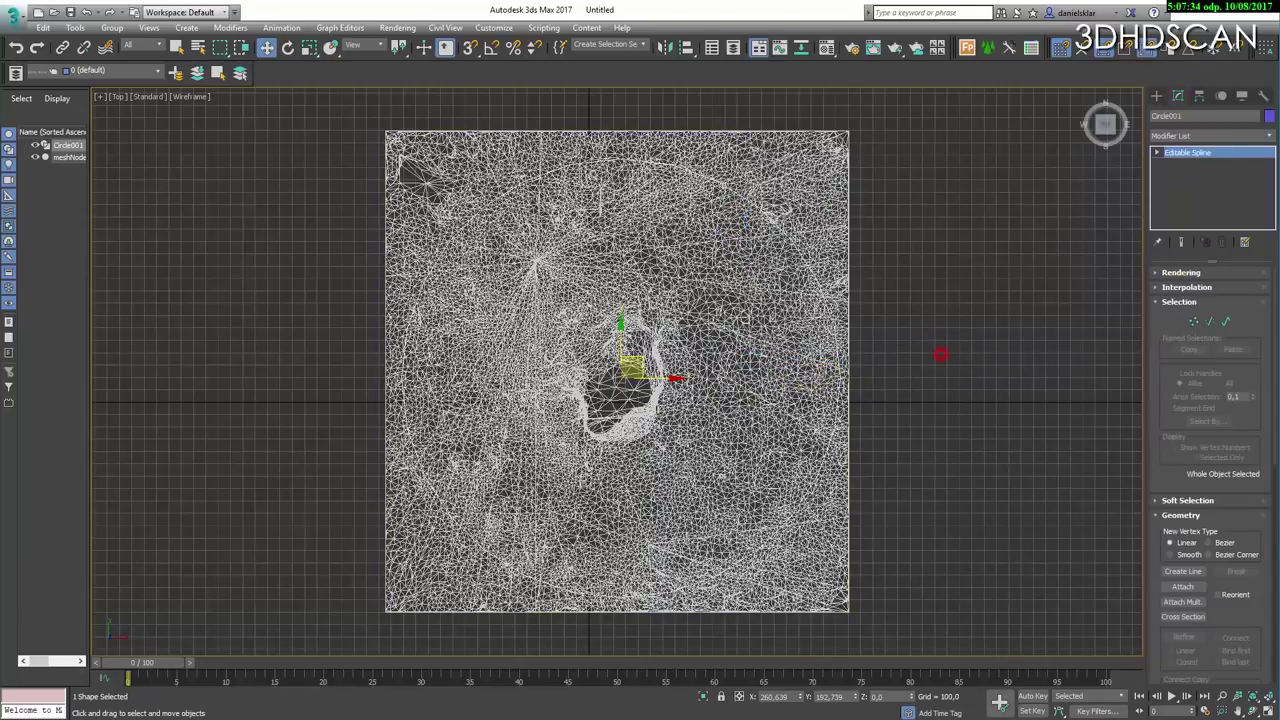
- Add a closed straight-sided outline to the circle's spline with Create Line, running outside the whole square ground mesh
{"action": "left_click", "coordinate": [1183, 572]}
{"action": "left_click", "coordinate": [860, 95]}
{"action": "left_click", "coordinate": [977, 285]}
{"action": "left_click", "coordinate": [888, 634]}
{"action": "left_click", "coordinate": [588, 645]}
{"action": "left_click", "coordinate": [355, 625]}
{"action": "left_click", "coordinate": [247, 376]}
{"action": "left_click", "coordinate": [318, 89]}
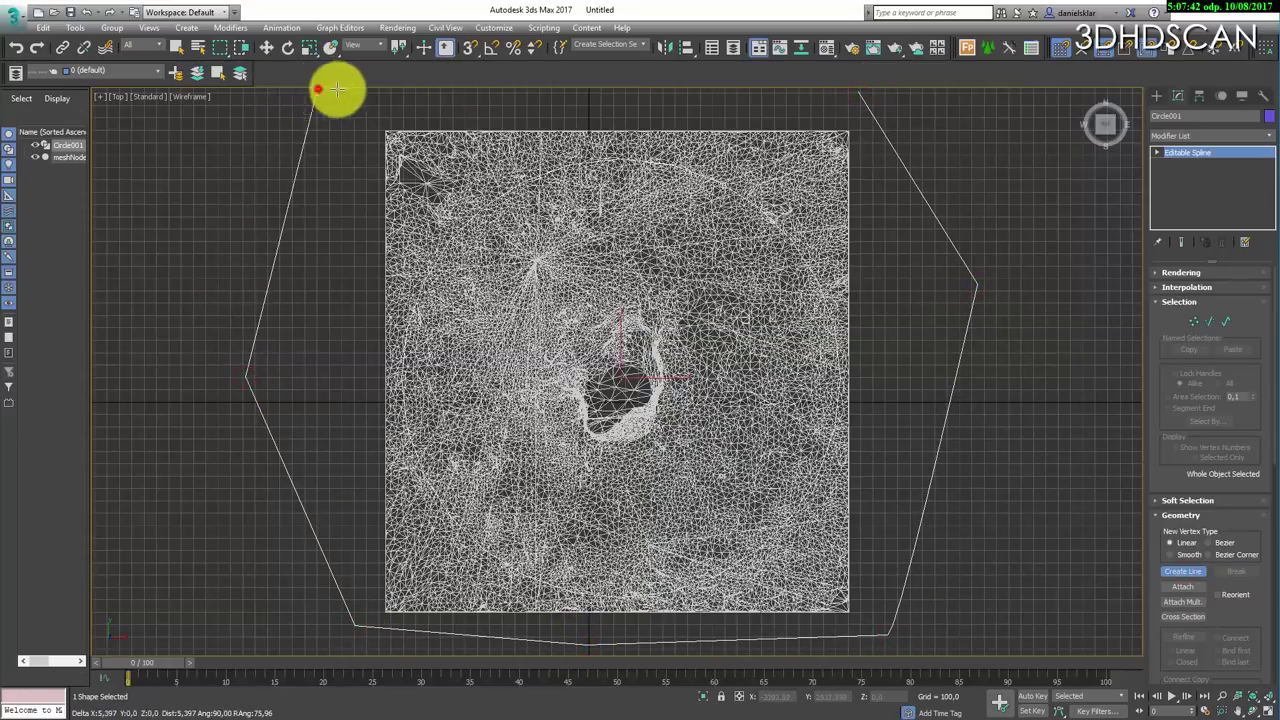
{"action": "left_click", "coordinate": [607, 59]}
{"action": "left_click", "coordinate": [860, 90]}
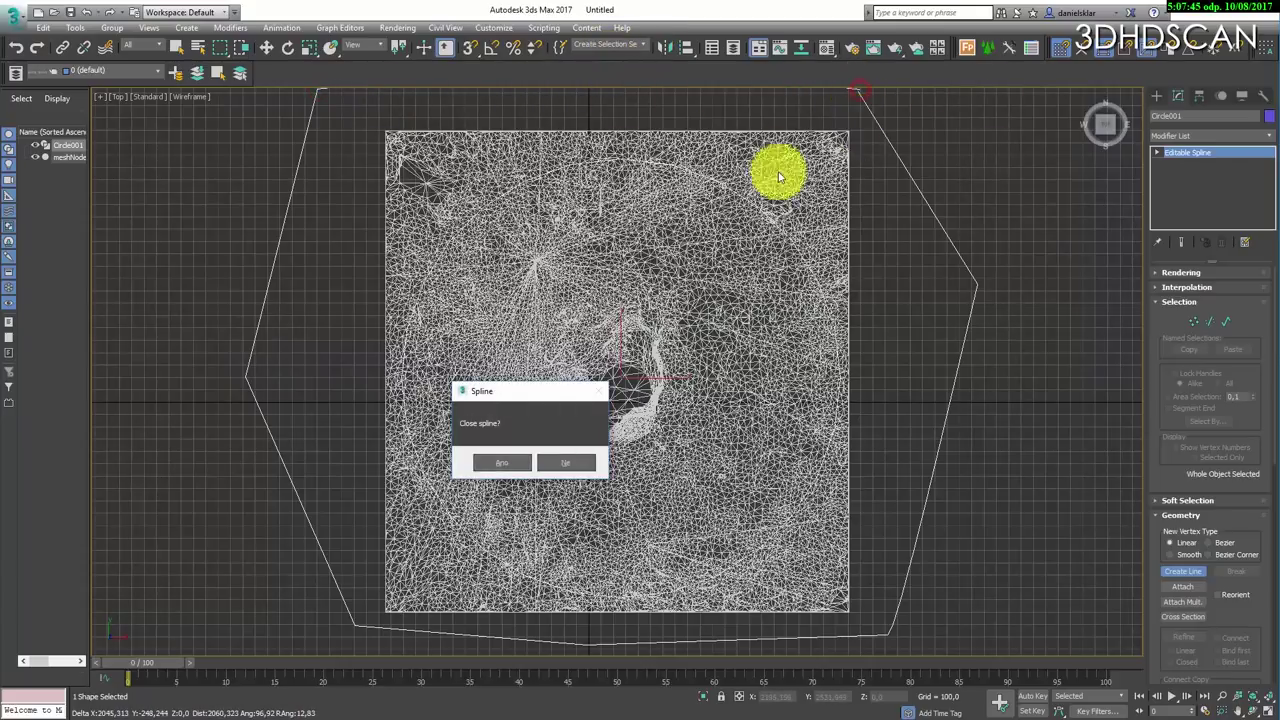
{"action": "left_click", "coordinate": [494, 460]}
{"action": "key", "text": "w"}
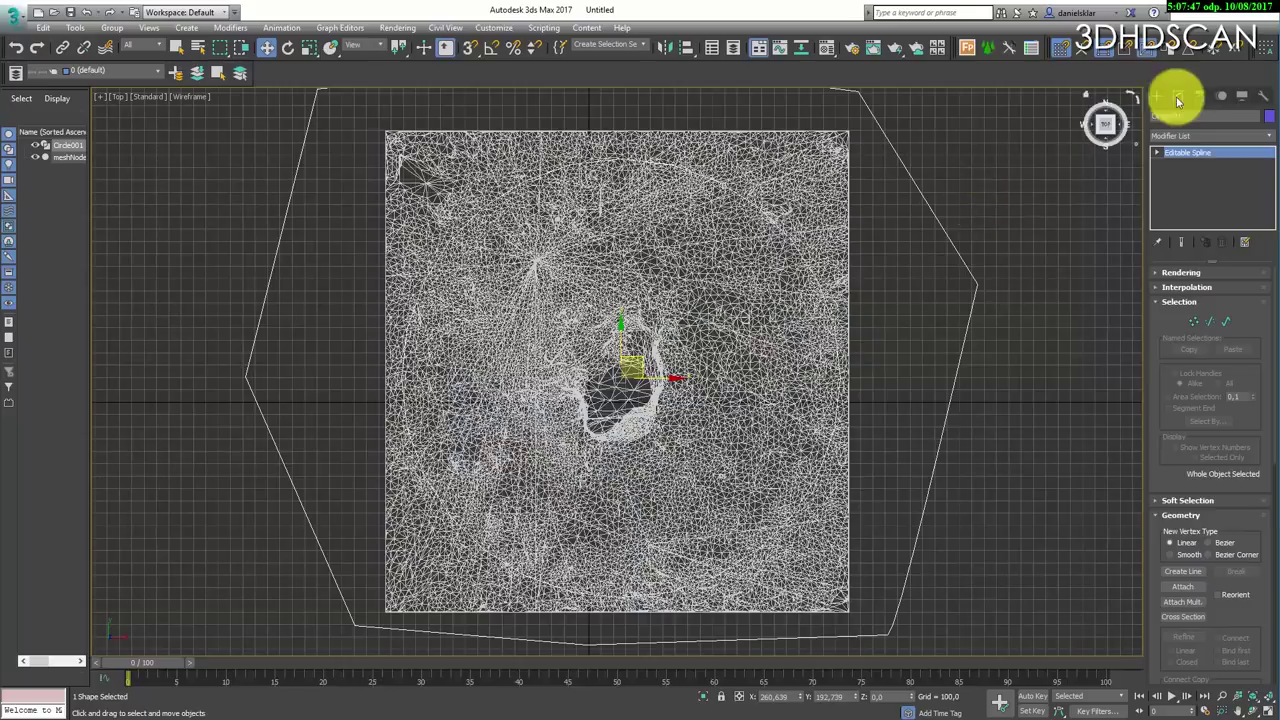
- Set the interpolation steps of the combined circle and outline spline to 24
{"action": "left_click", "coordinate": [1166, 289]}
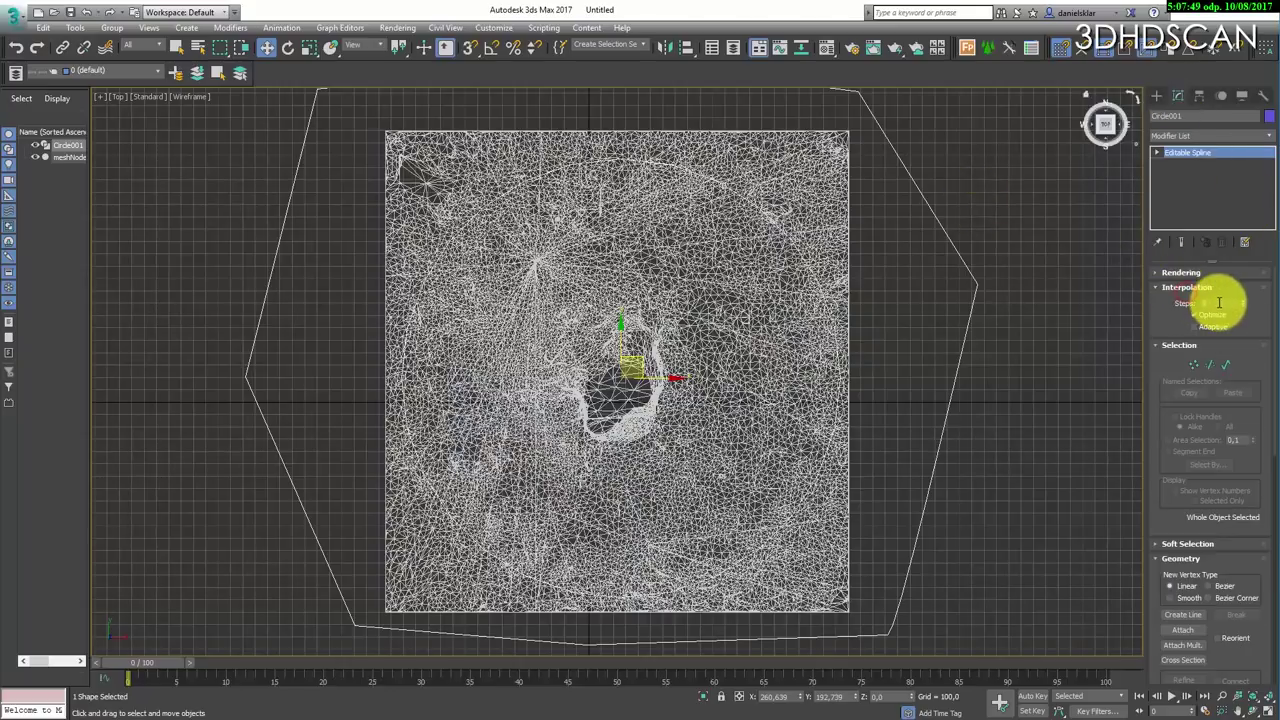
{"action": "double_click", "coordinate": [1216, 302]}
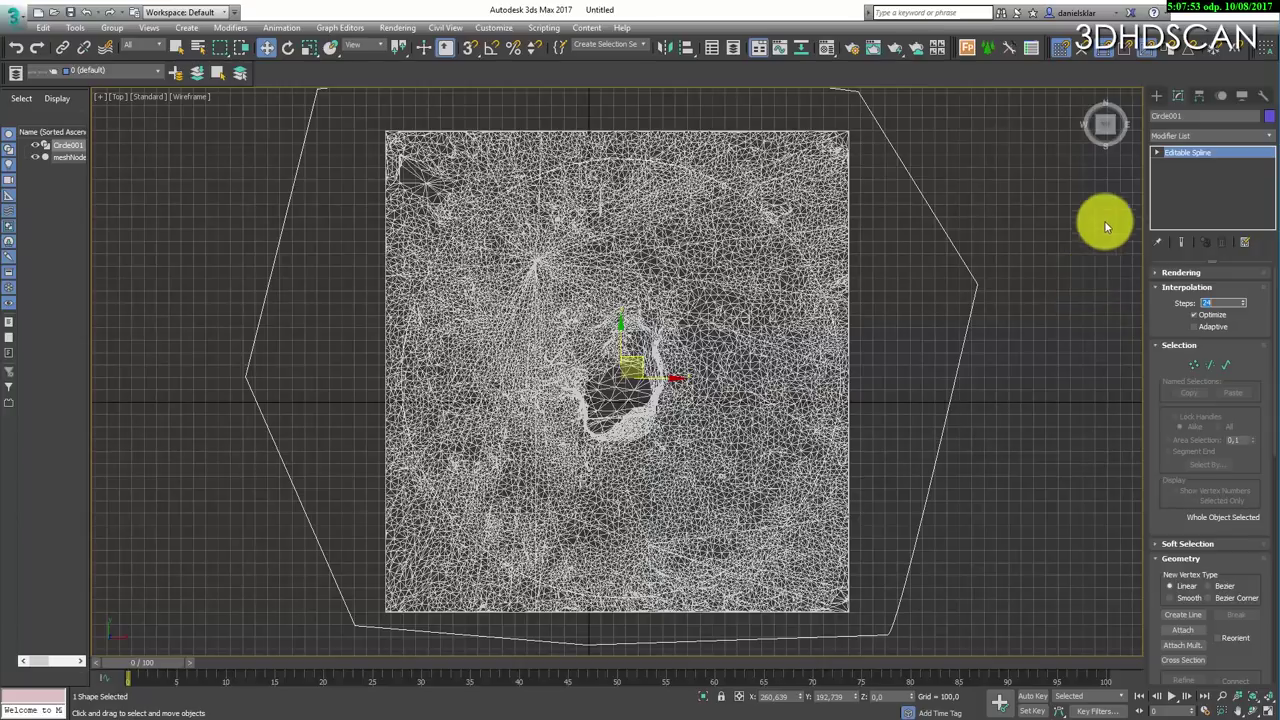
{"action": "middle_click_drag", "start_coordinate": [460, 163], "coordinate": [483, 145]}
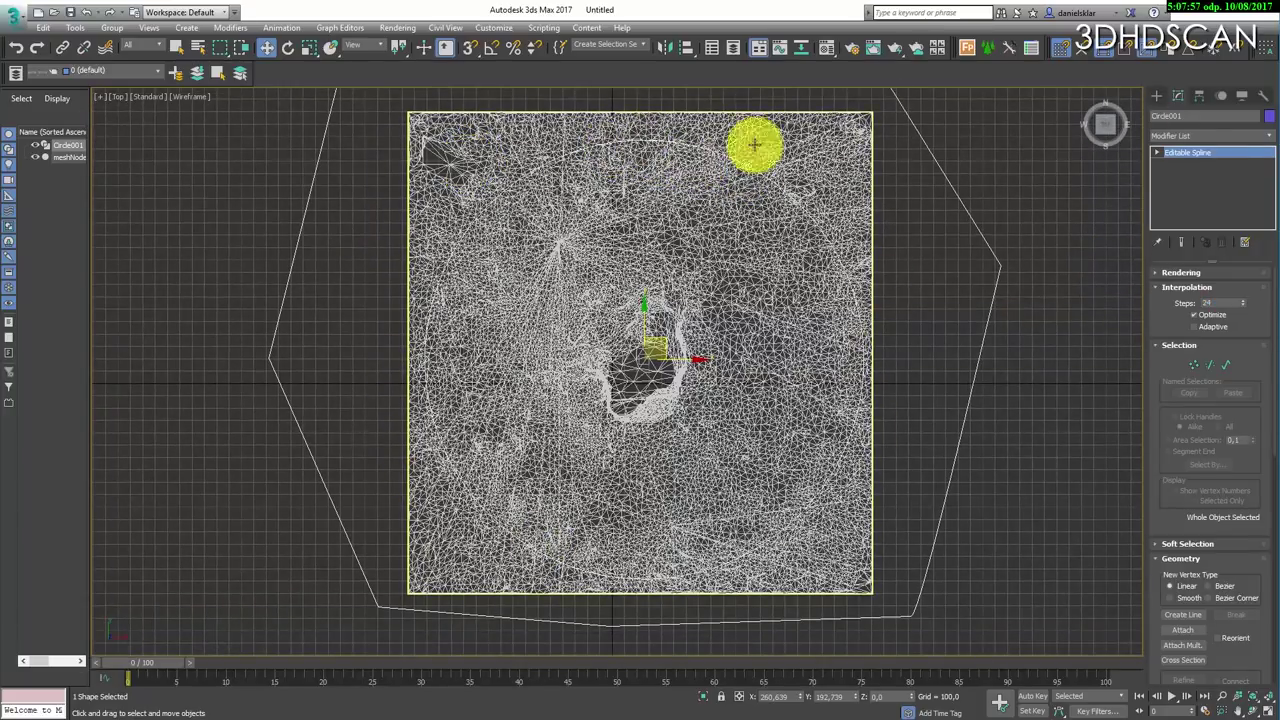
- Add an Extrude modifier to the combined circle and outline spline
{"action": "left_click", "coordinate": [1223, 133]}
{"action": "scroll", "coordinate": [1217, 133], "scroll_direction": "down", "scroll_amount": 8}
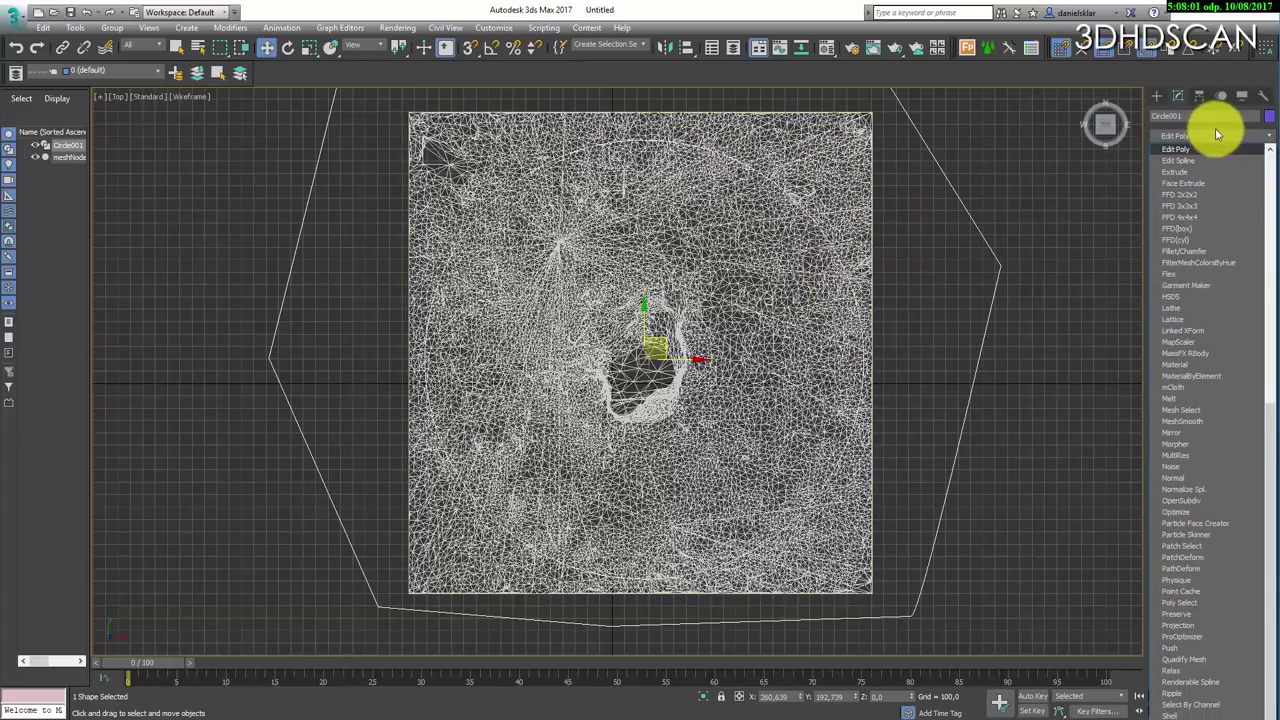
{"action": "key", "text": "e"}
{"action": "key", "text": "e"}
{"action": "key", "text": "Return"}
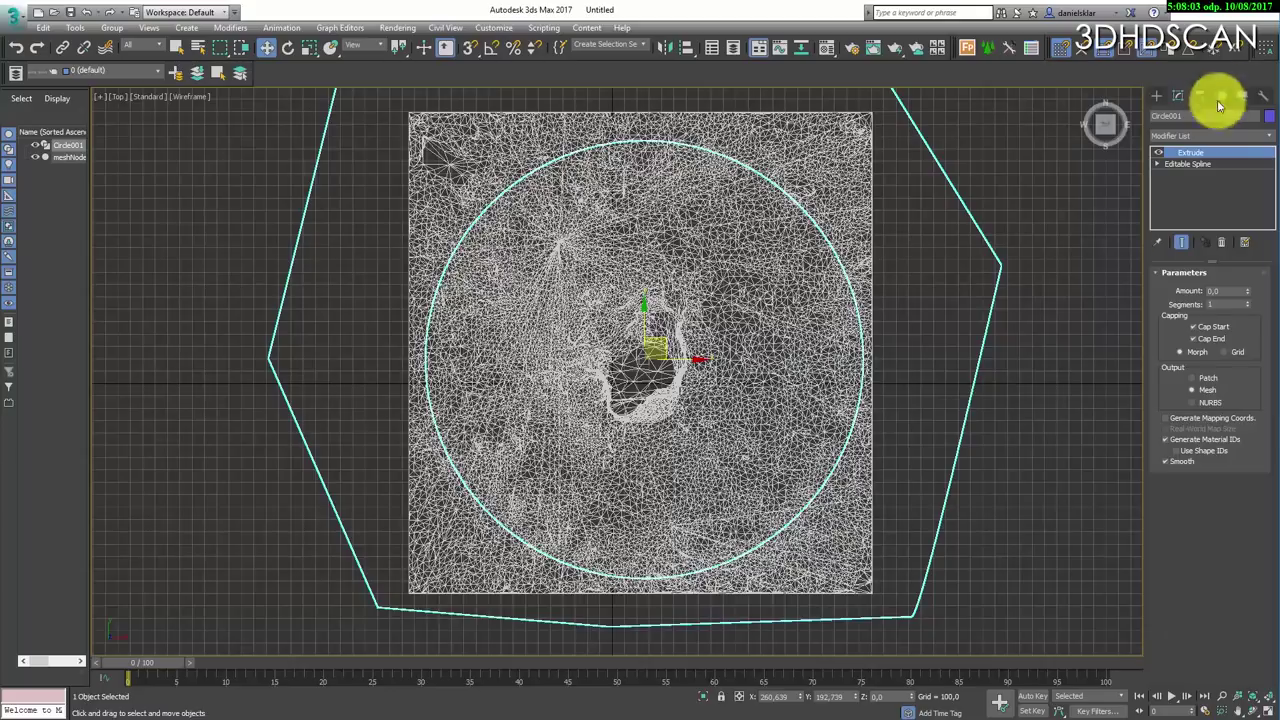
- Switch to the Perspective view and raise the extrusion amount to about 663.5 so the block surrounds the ground mesh
{"action": "mouse_move", "coordinate": [598, 652]}
{"action": "middle_mouse_down"}
{"action": "mouse_move", "coordinate": [704, 568]}
{"action": "mouse_move", "coordinate": [755, 391]}
{"action": "mouse_move", "coordinate": [1012, 398]}
{"action": "middle_mouse_up"}
{"action": "key", "text": "p"}
{"action": "left_click_drag", "start_coordinate": [1248, 294], "coordinate": [1252, 5]}
{"action": "middle_click_drag", "start_coordinate": [708, 306], "coordinate": [568, 603], "text": "alt"}
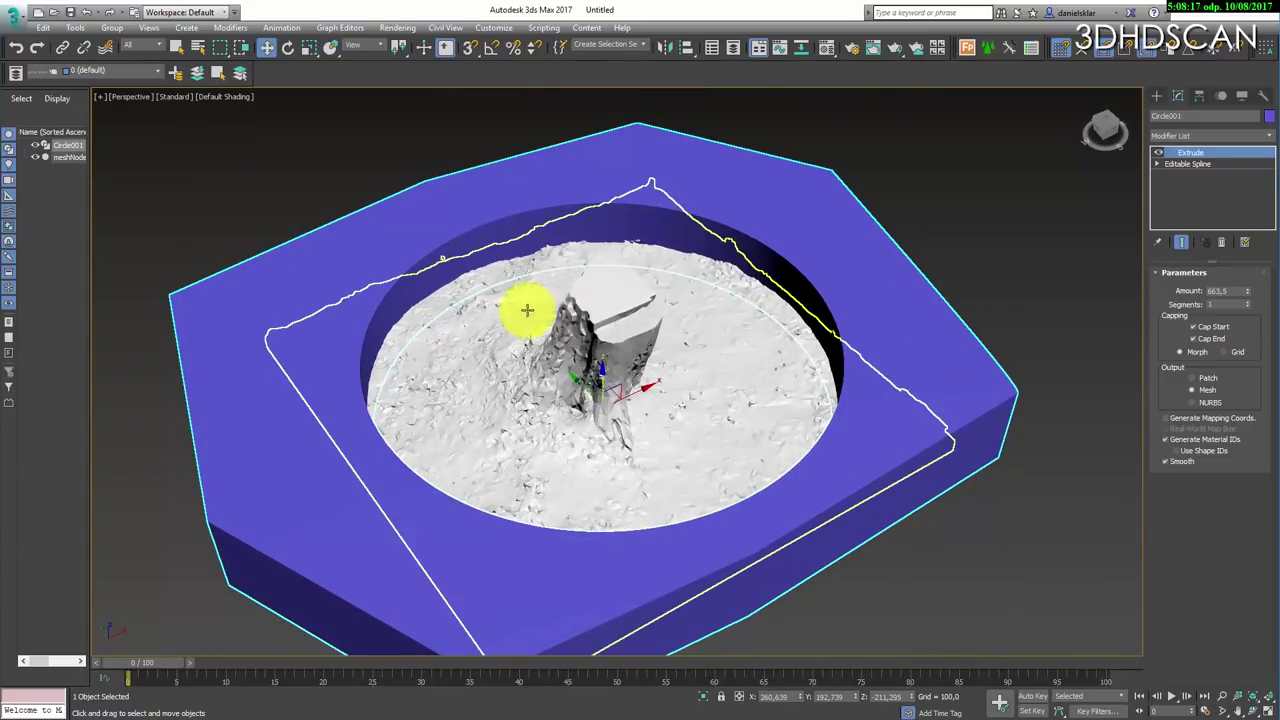
{"action": "mouse_move", "coordinate": [771, 463]}
{"action": "middle_mouse_down", "text": "alt"}
{"action": "mouse_move", "coordinate": [717, 497]}
{"action": "mouse_move", "coordinate": [725, 516]}
{"action": "mouse_move", "coordinate": [771, 437]}
{"action": "mouse_move", "coordinate": [766, 460]}
{"action": "mouse_move", "coordinate": [763, 443]}
{"action": "middle_mouse_up", "text": "alt"}
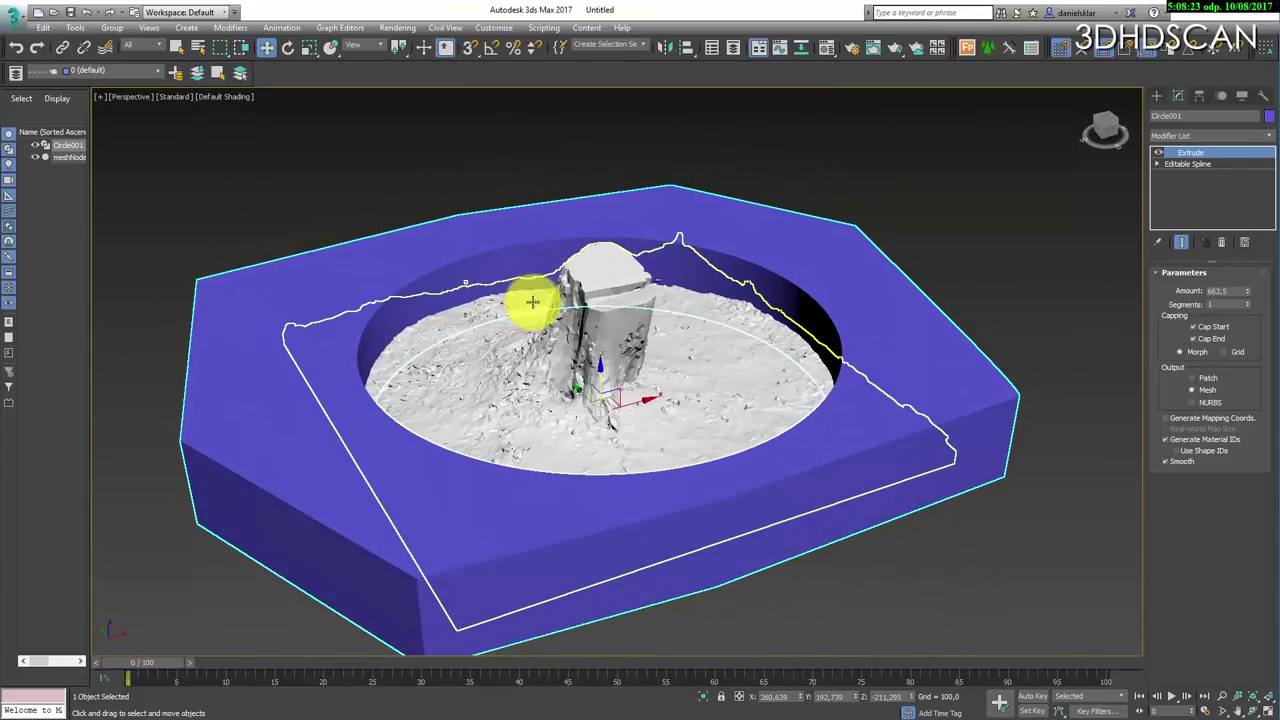
{"action": "scroll", "coordinate": [570, 405], "scroll_direction": "up", "scroll_amount": 3}
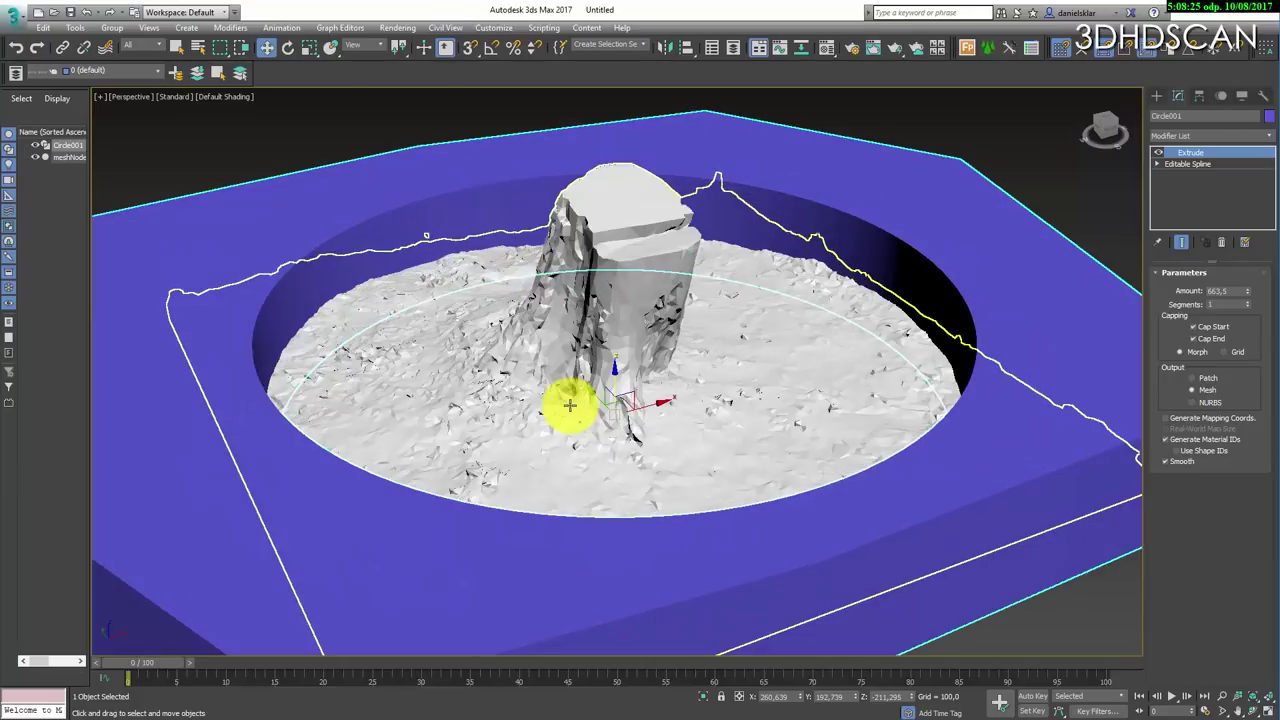
{"action": "middle_click_drag", "start_coordinate": [674, 377], "coordinate": [800, 270], "text": "alt"}
- Select the stump mesh and turn it into a Boolean compound object
{"action": "right_click", "coordinate": [985, 129]}
{"action": "left_click", "coordinate": [1006, 142]}
{"action": "left_click", "coordinate": [1066, 125]}
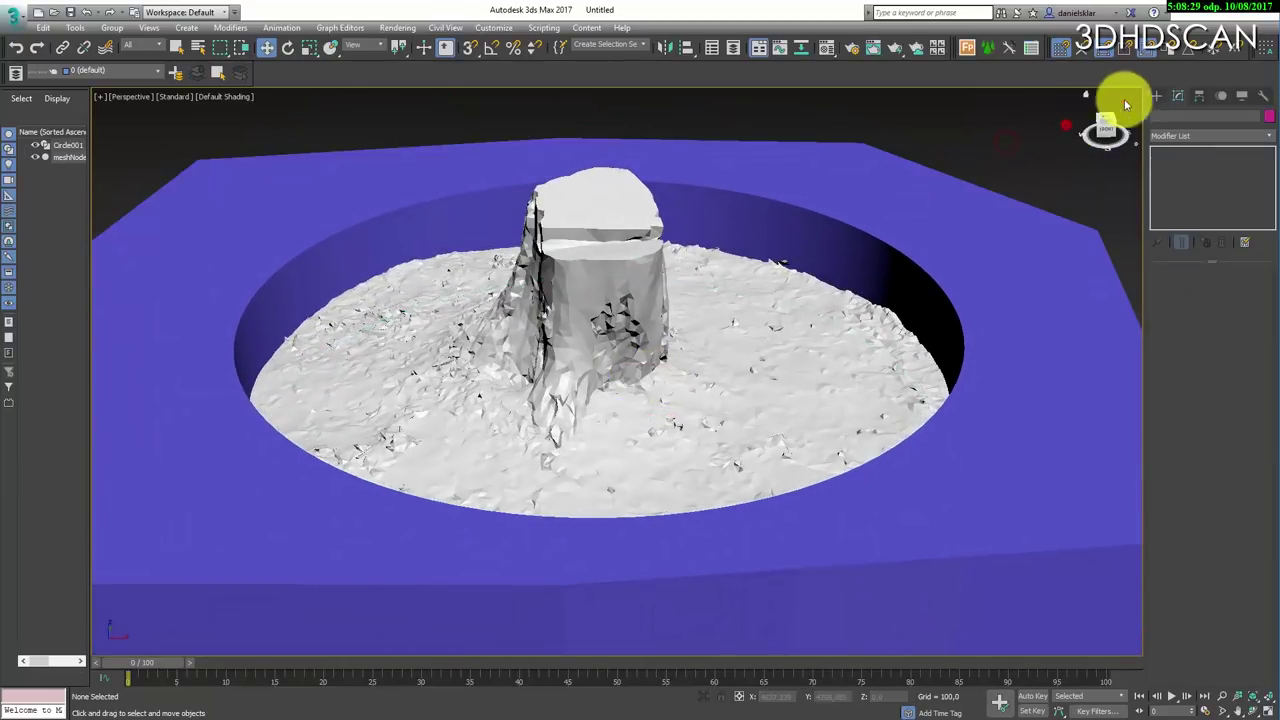
{"action": "left_click", "coordinate": [1162, 96]}
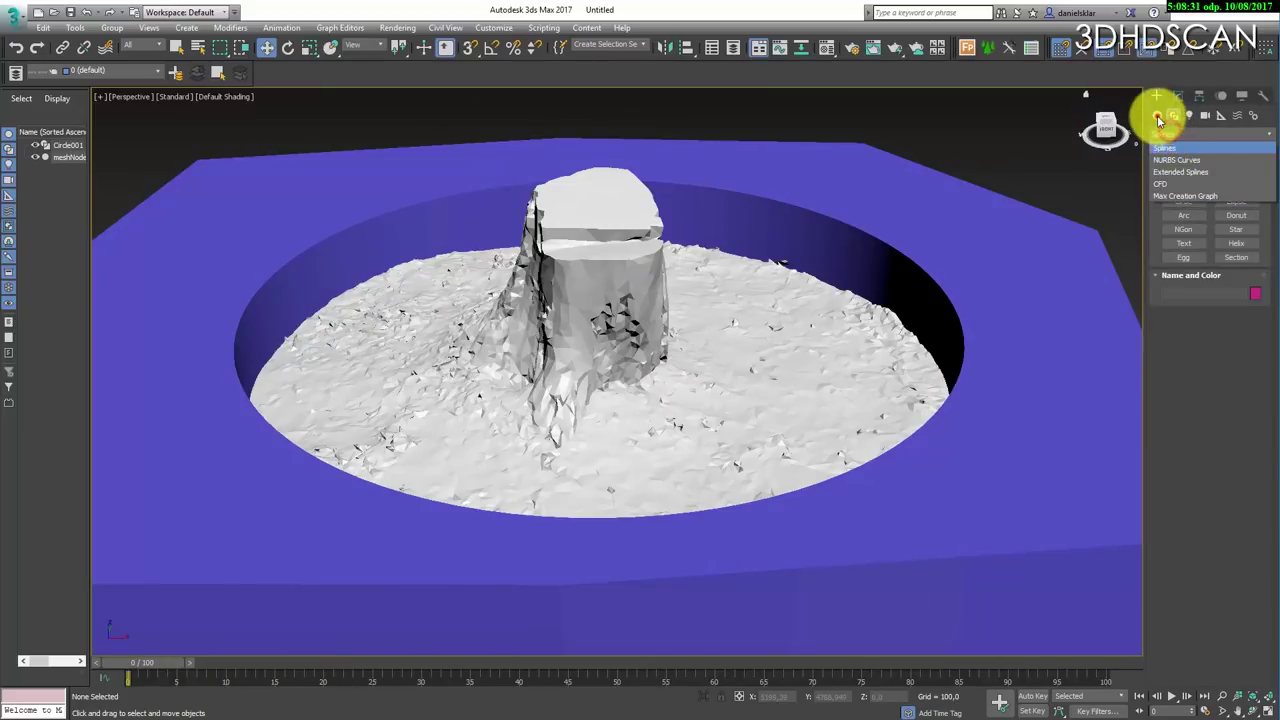
{"action": "left_click", "coordinate": [1172, 136]}
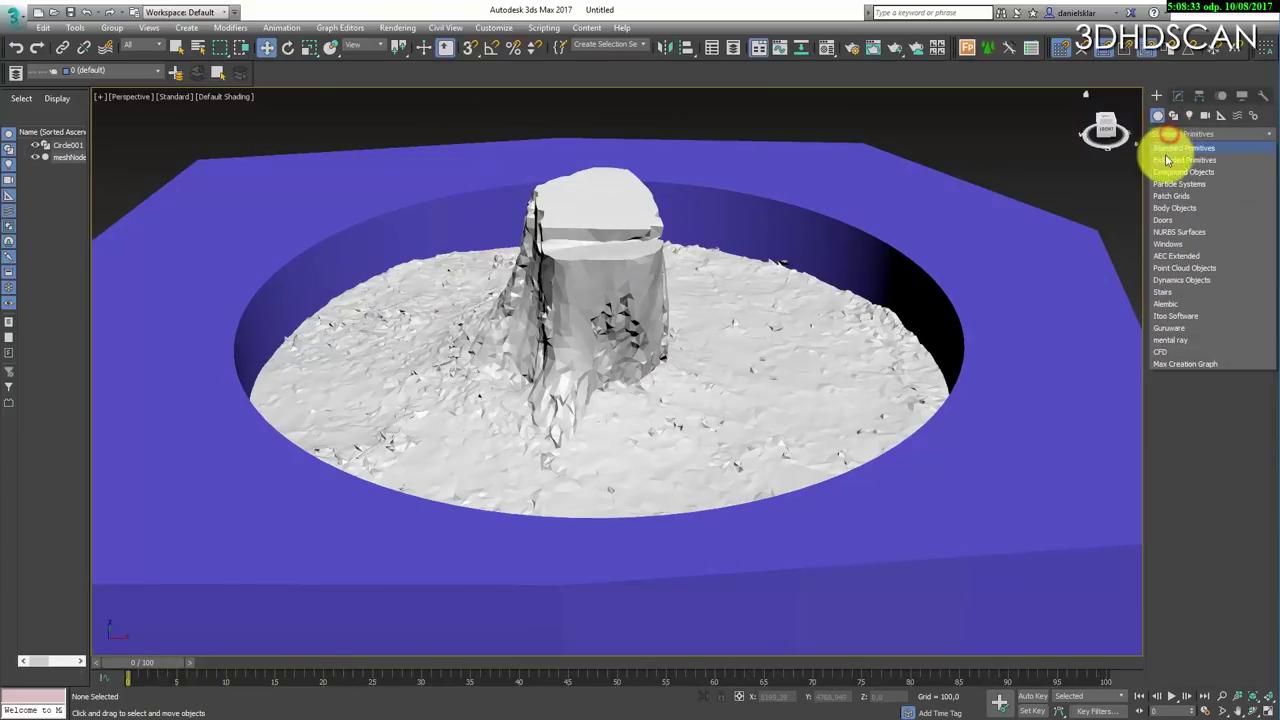
{"action": "left_click", "coordinate": [1166, 174]}
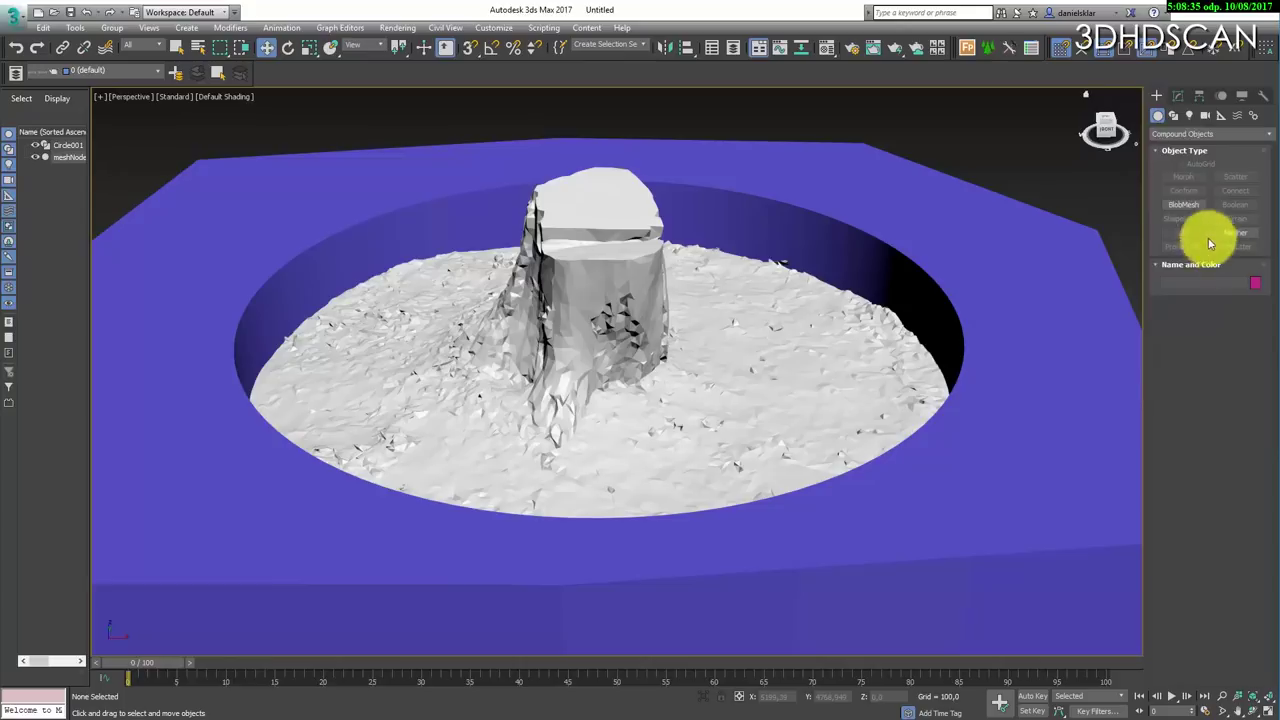
{"action": "left_click", "coordinate": [1188, 136]}
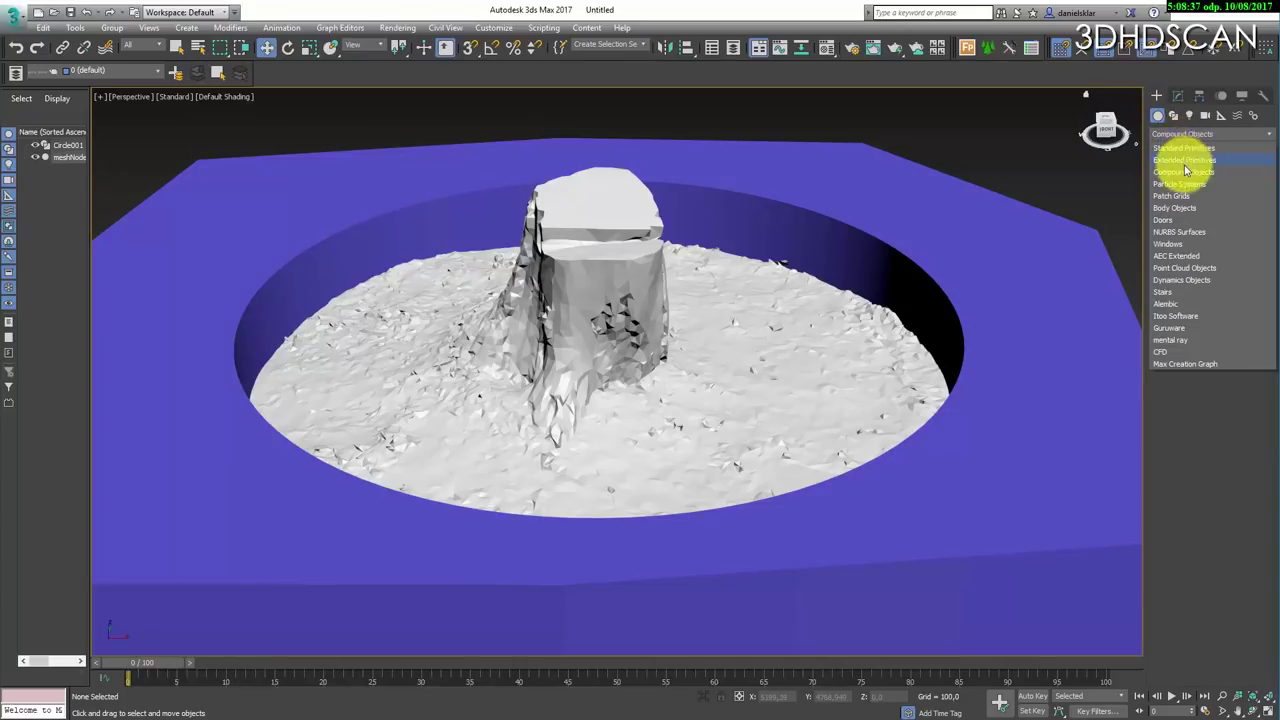
{"action": "left_click", "coordinate": [1184, 174]}
{"action": "left_click", "coordinate": [557, 434]}
{"action": "left_click", "coordinate": [728, 322]}
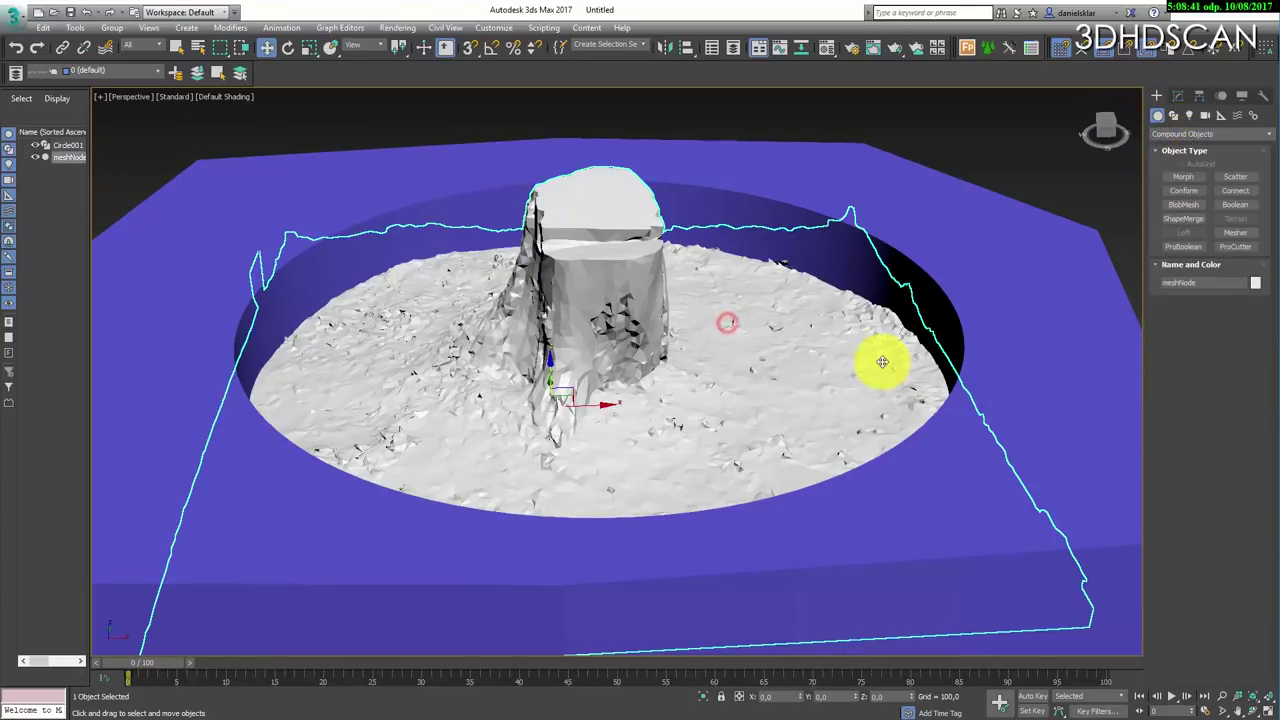
{"action": "left_click", "coordinate": [1237, 204]}
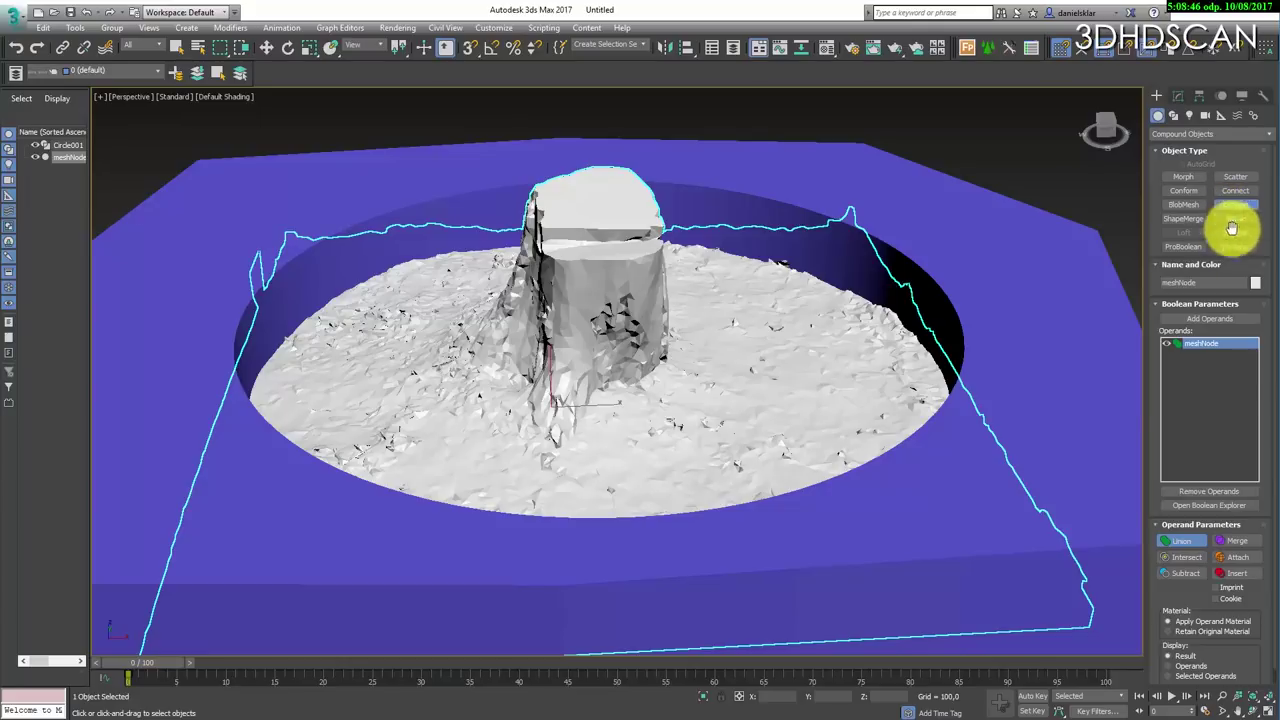
- Set the Boolean operation to Subtract and add the extruded block around the stump as an operand
{"action": "left_click", "coordinate": [1178, 94]}
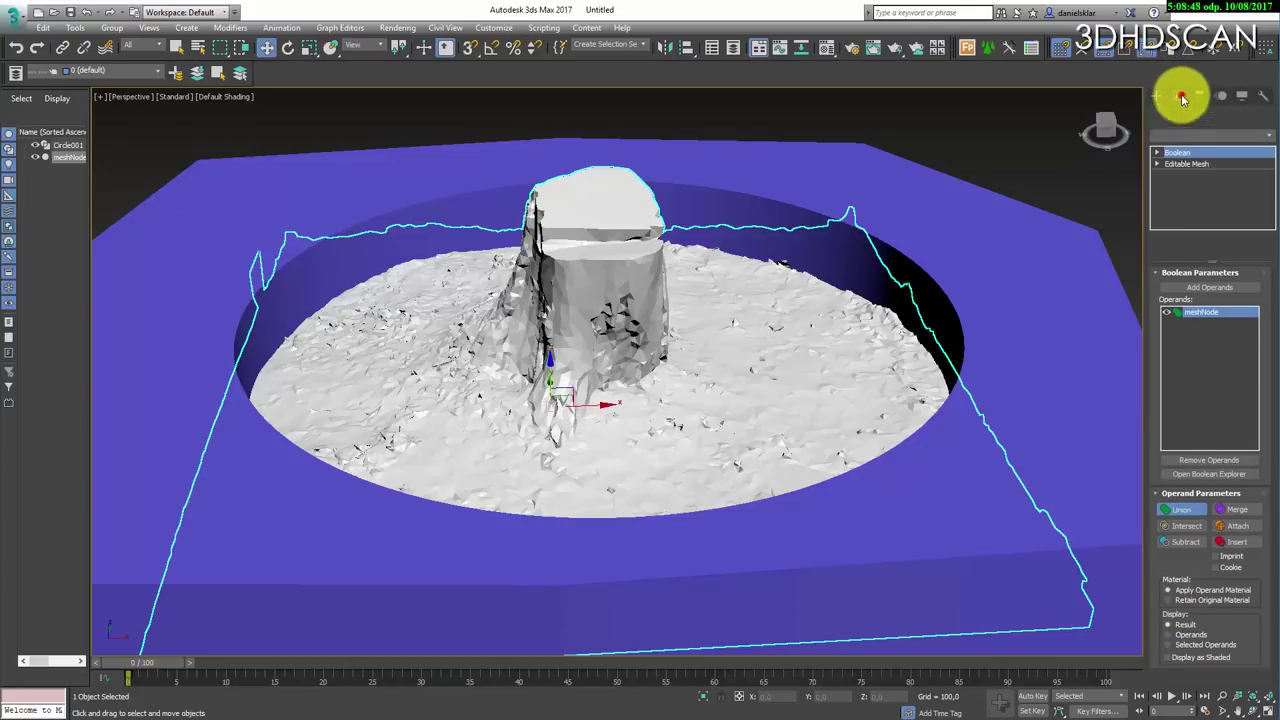
{"action": "left_click", "coordinate": [1191, 543]}
{"action": "left_click", "coordinate": [1208, 290]}
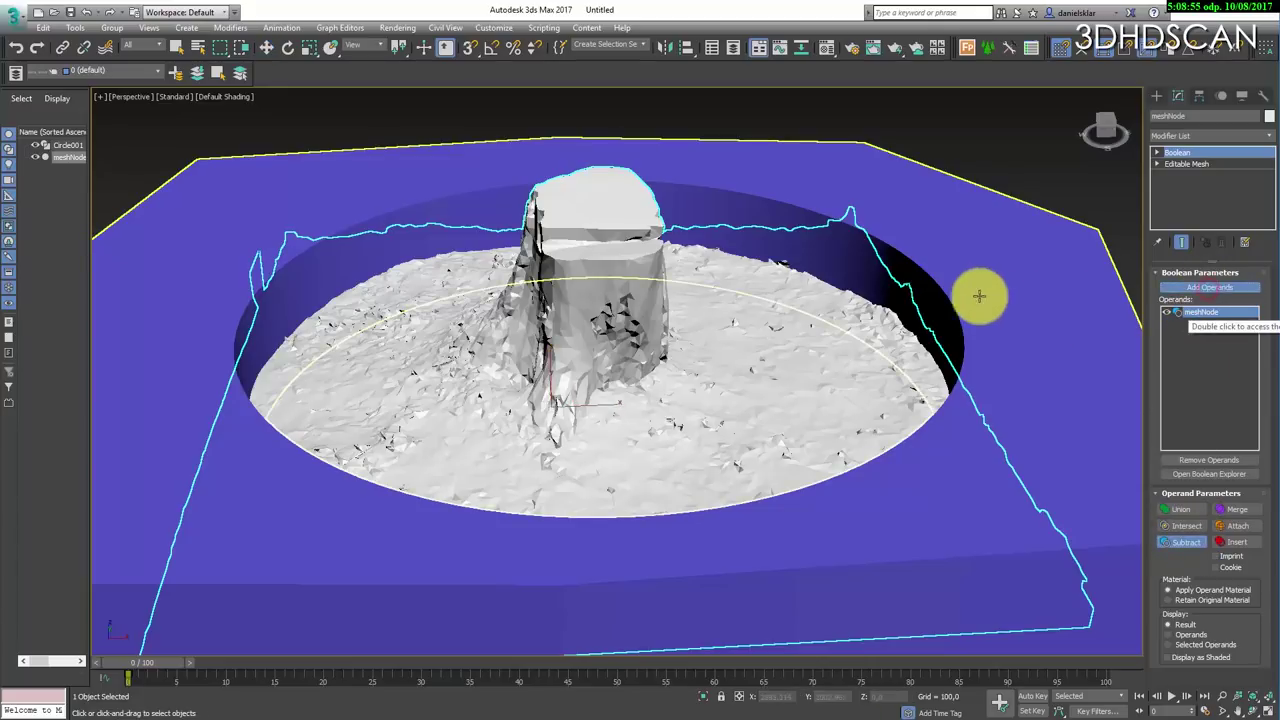
{"action": "left_click", "coordinate": [1012, 246]}
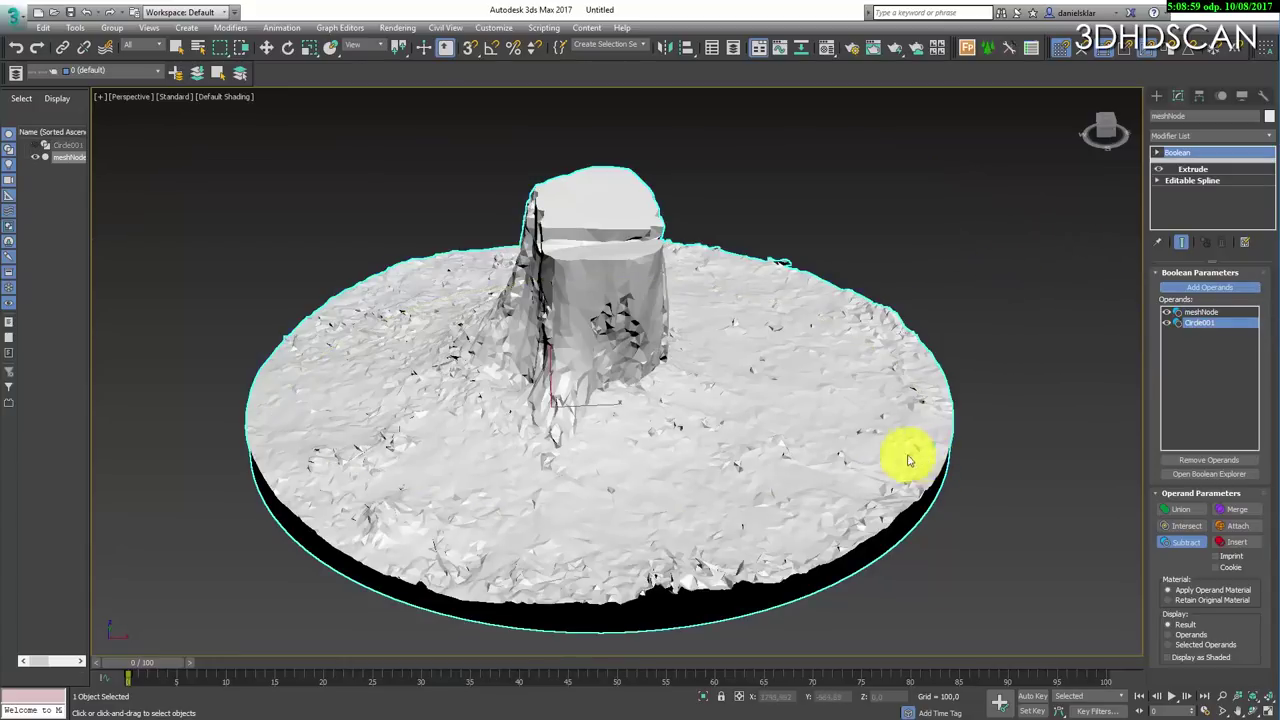
{"action": "mouse_move", "coordinate": [686, 500]}
{"action": "middle_mouse_down", "text": "alt"}
{"action": "mouse_move", "coordinate": [706, 429]}
{"action": "mouse_move", "coordinate": [736, 459]}
{"action": "mouse_move", "coordinate": [669, 509]}
{"action": "mouse_move", "coordinate": [690, 495]}
{"action": "middle_mouse_up", "text": "alt"}
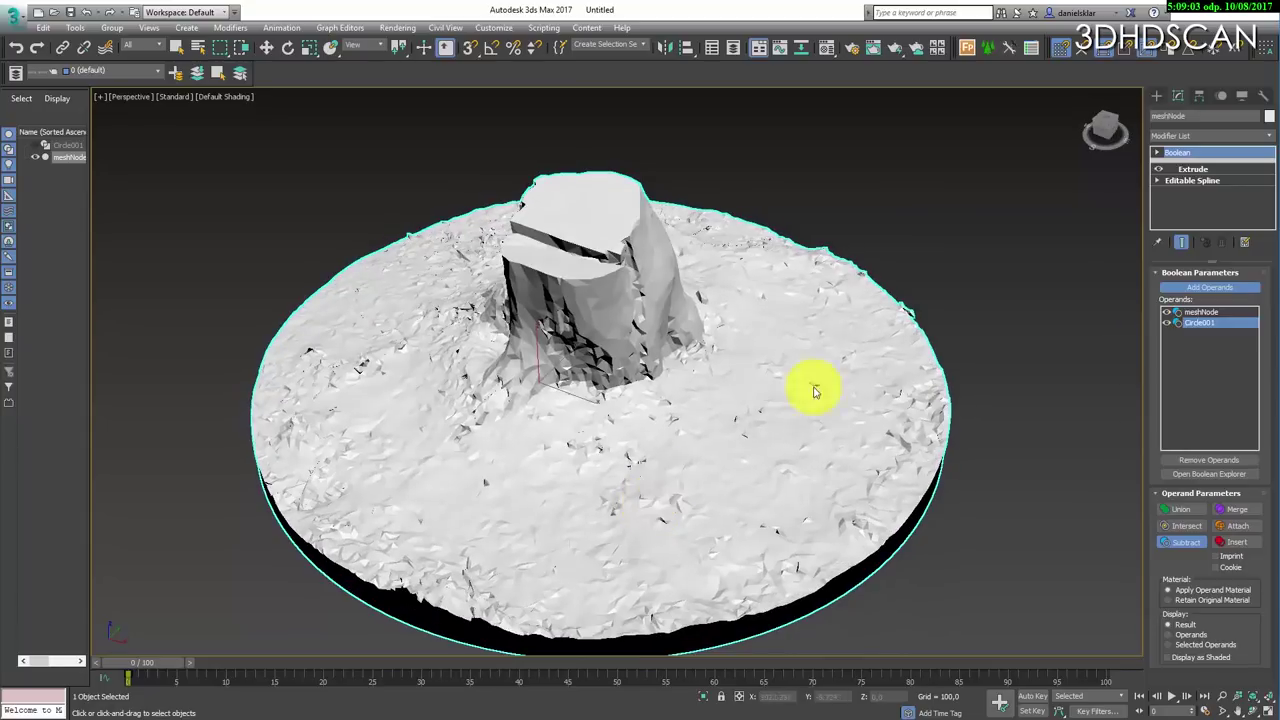
- Add an Edit Poly modifier on top of the stump's Boolean
{"action": "left_click", "coordinate": [1206, 136]}
{"action": "key", "text": "e"}
{"action": "key", "text": "e"}
{"action": "key", "text": "e"}
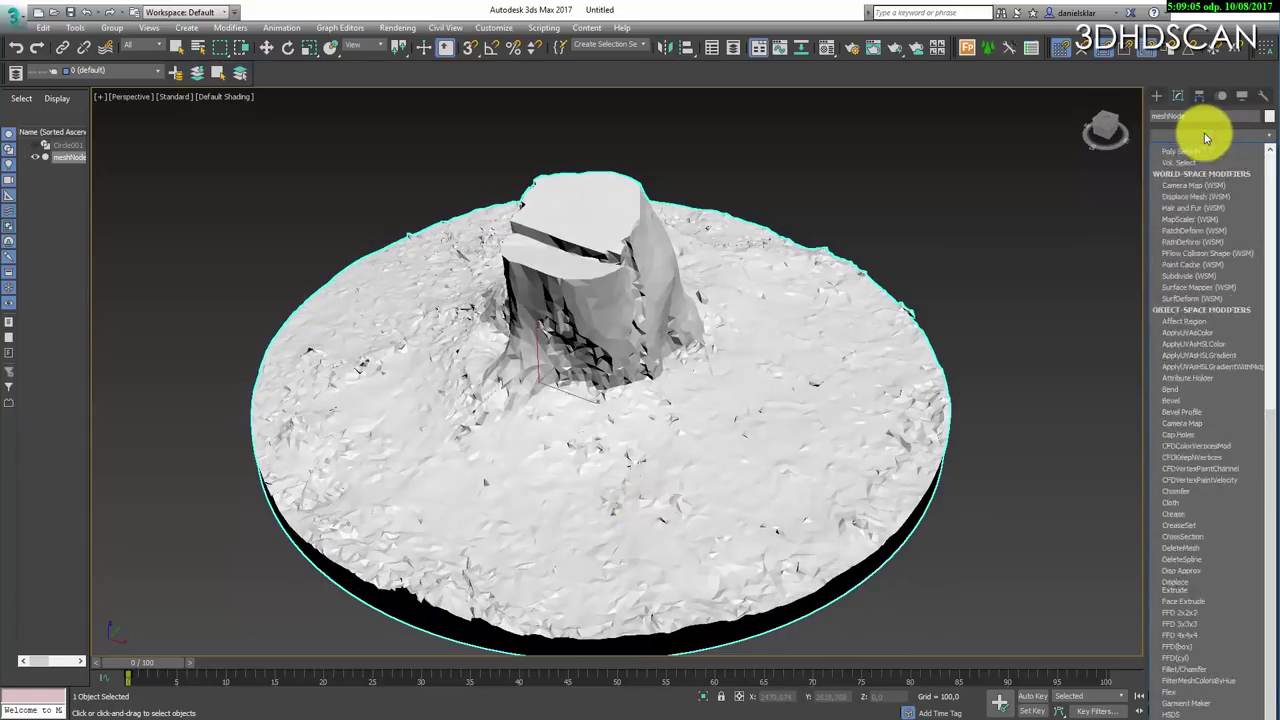
{"action": "key", "text": "Return"}
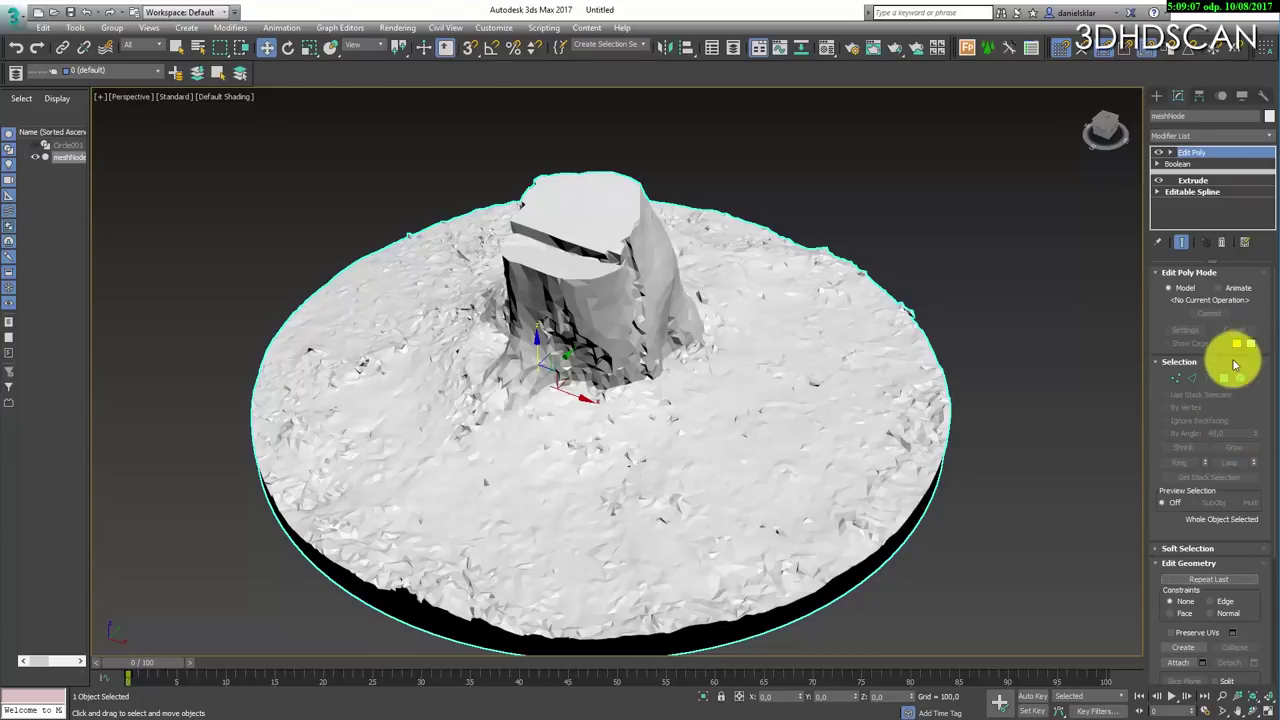
- Select the stump and ground surface element, invert the selection, and delete the leftover side walls beneath it
{"action": "left_click", "coordinate": [1241, 379]}
{"action": "left_click", "coordinate": [605, 372]}
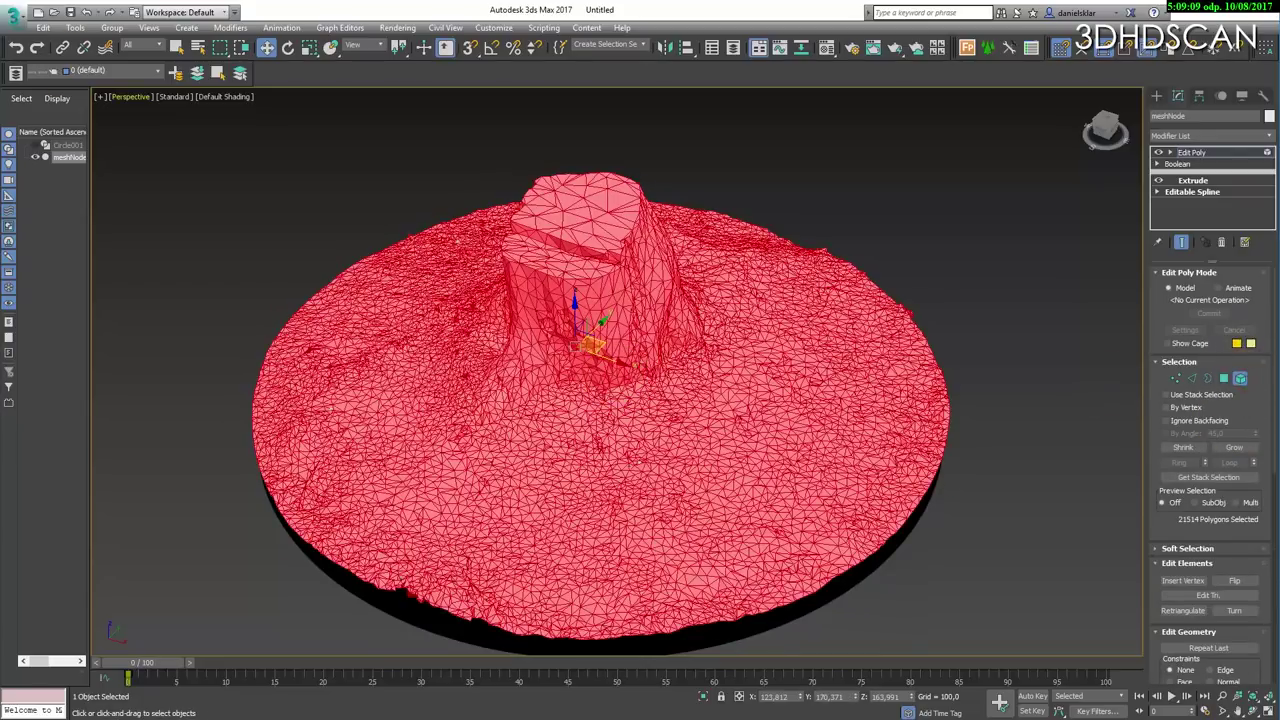
{"action": "left_click", "coordinate": [48, 28]}
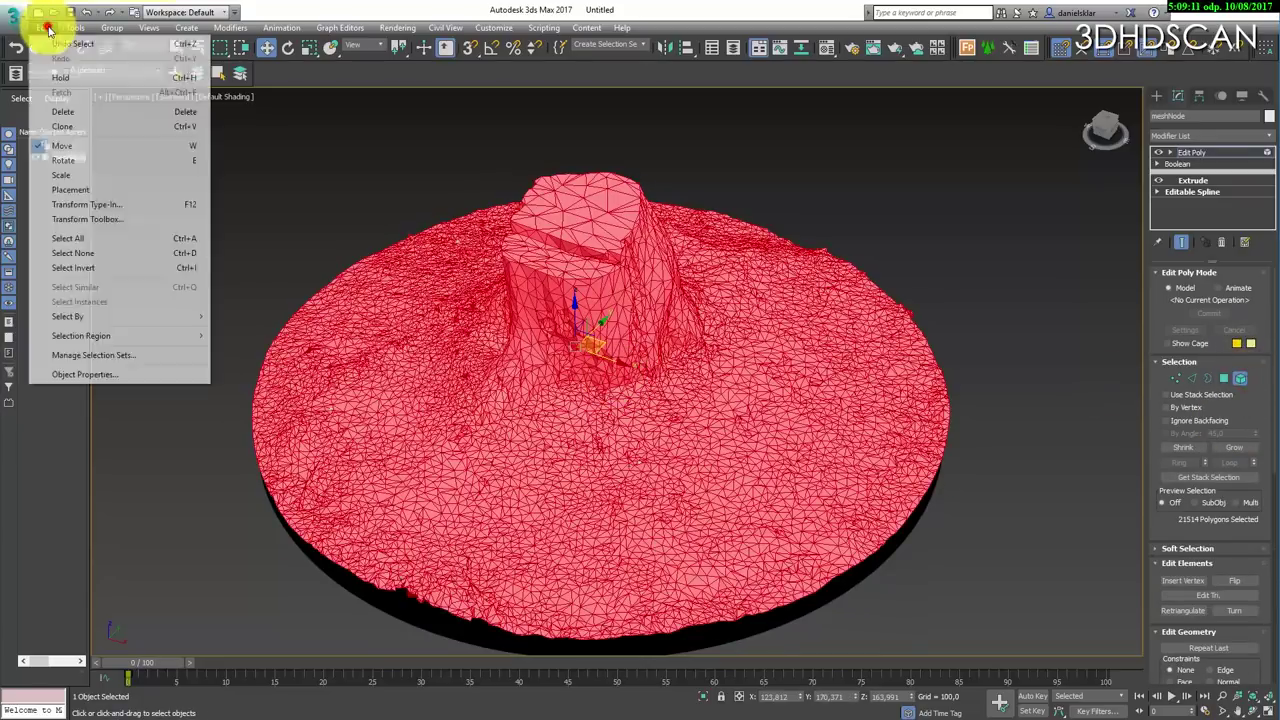
{"action": "left_click", "coordinate": [84, 270]}
{"action": "middle_click_drag", "start_coordinate": [698, 432], "coordinate": [598, 420], "text": "alt"}
{"action": "scroll", "coordinate": [623, 386], "scroll_direction": "up", "scroll_amount": 5}
{"action": "middle_click_drag", "start_coordinate": [676, 410], "coordinate": [600, 392], "text": "alt"}
{"action": "key", "text": "Delete"}
- Check the trimmed ground edge and convert the stump object to an Editable Mesh
{"action": "middle_click_drag", "start_coordinate": [343, 294], "coordinate": [520, 323], "text": "alt"}
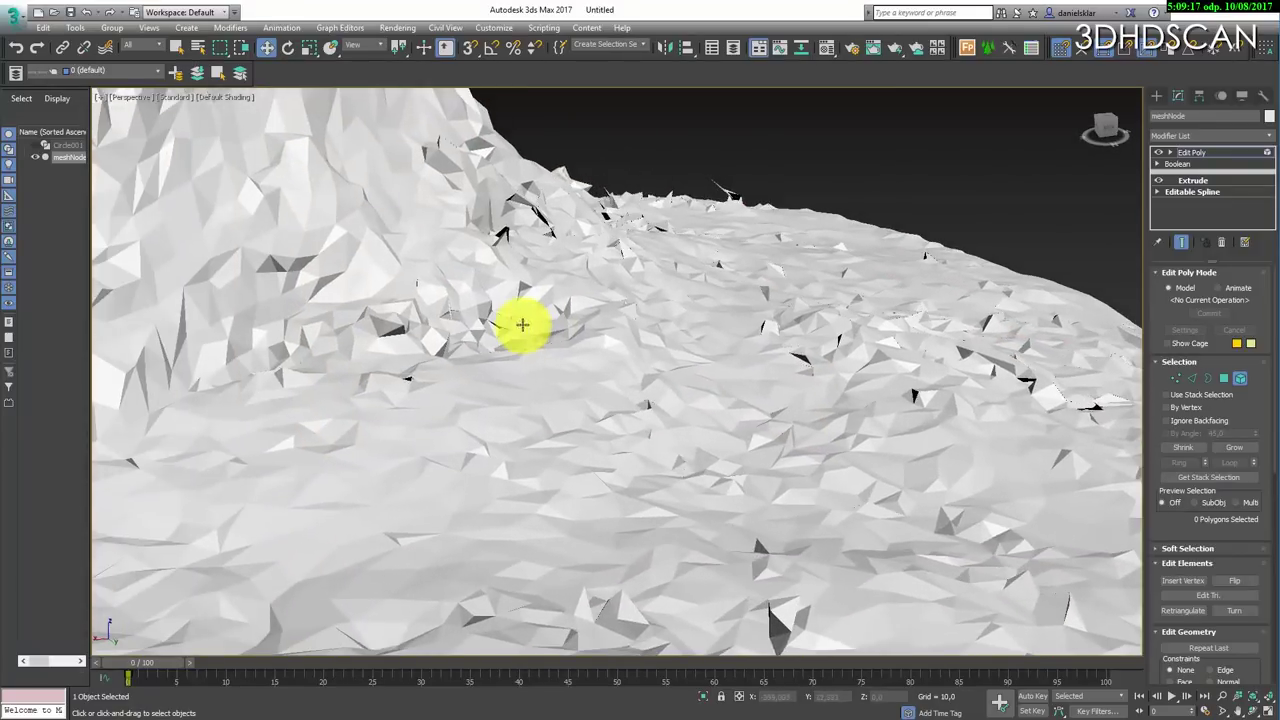
{"action": "middle_click_drag", "start_coordinate": [722, 192], "coordinate": [631, 354], "text": "alt"}
{"action": "middle_click_drag", "start_coordinate": [604, 396], "coordinate": [526, 434], "text": "ctrl+alt"}
{"action": "left_click", "coordinate": [531, 435]}
{"action": "left_click", "coordinate": [1220, 386]}
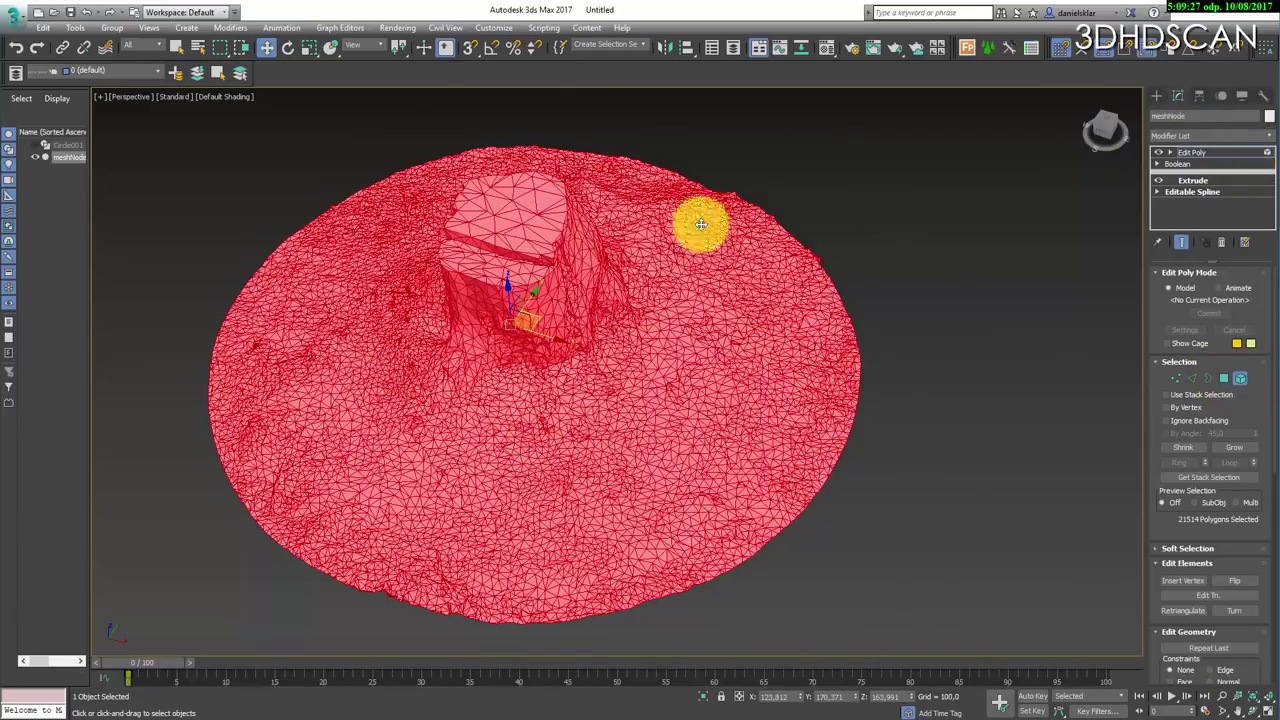
{"action": "right_click", "coordinate": [634, 222]}
{"action": "mouse_move", "coordinate": [690, 360]}
{"action": "left_click", "coordinate": [803, 361]}
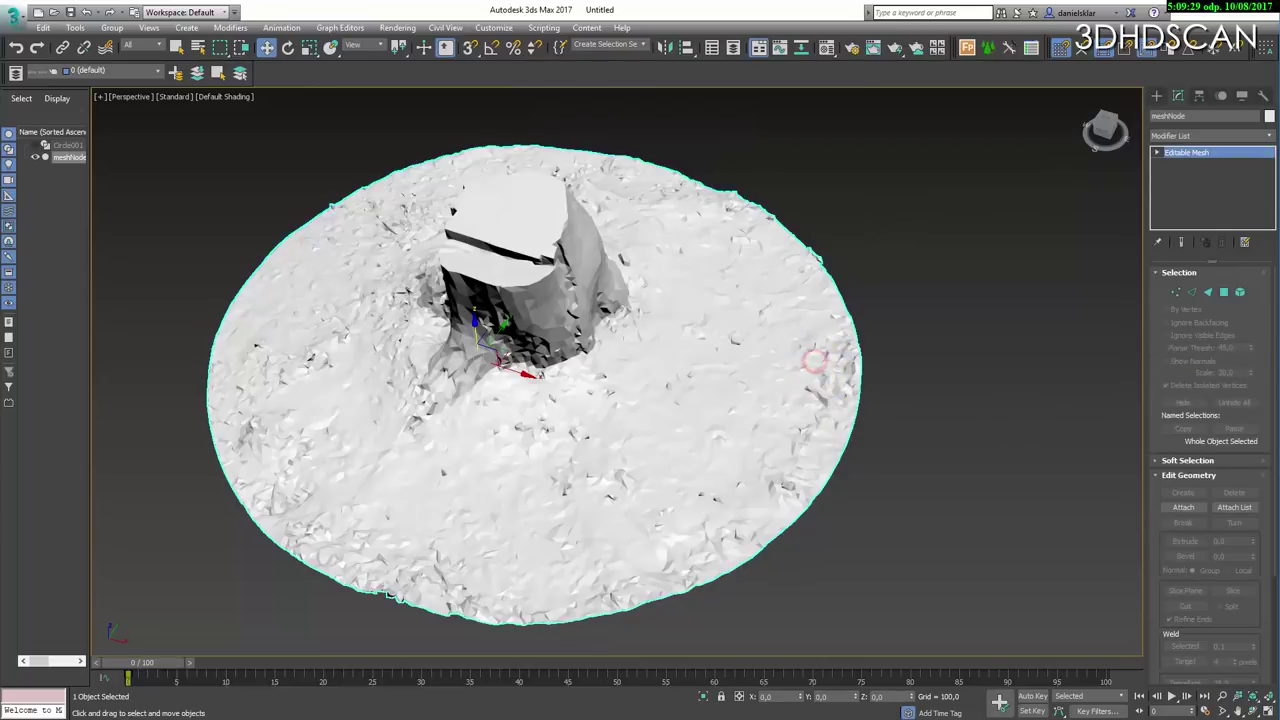
- Select the whole stump mesh element and smooth its faceted shading through the smoothing groups
{"action": "left_click", "coordinate": [1240, 292]}
{"action": "left_click", "coordinate": [700, 366]}
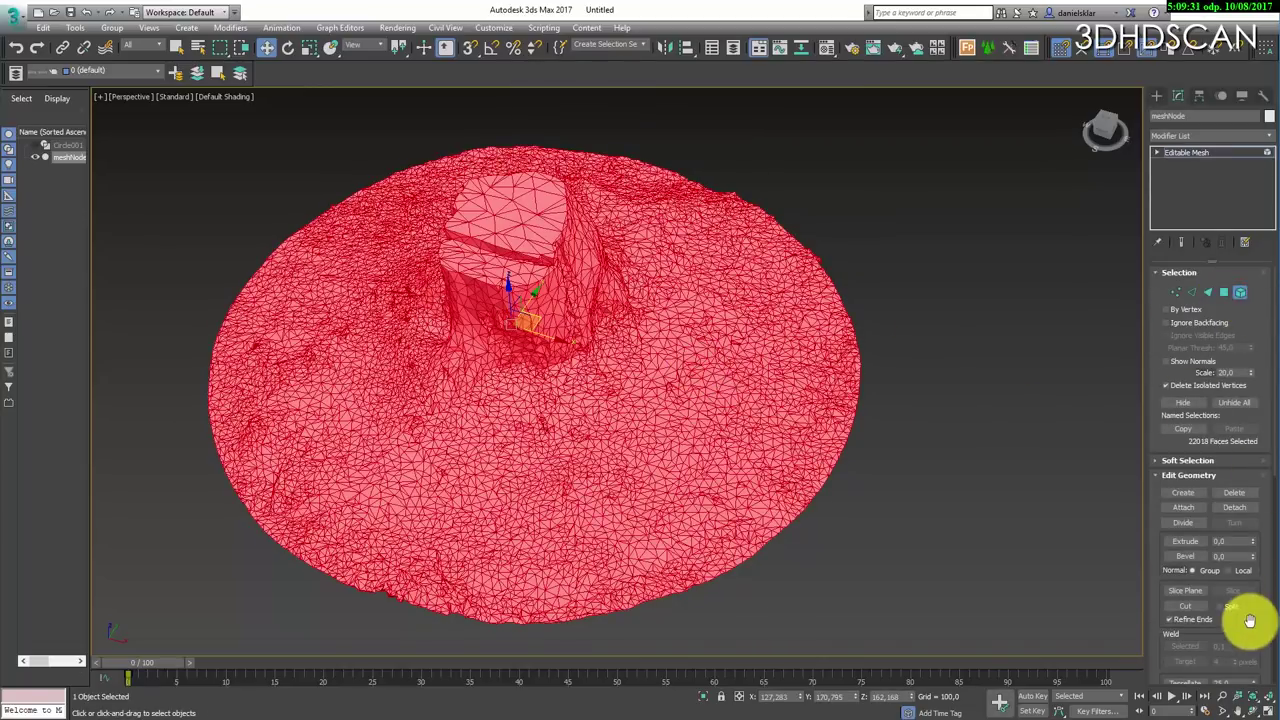
{"action": "scroll", "coordinate": [1249, 620], "scroll_direction": "down", "scroll_amount": 5}
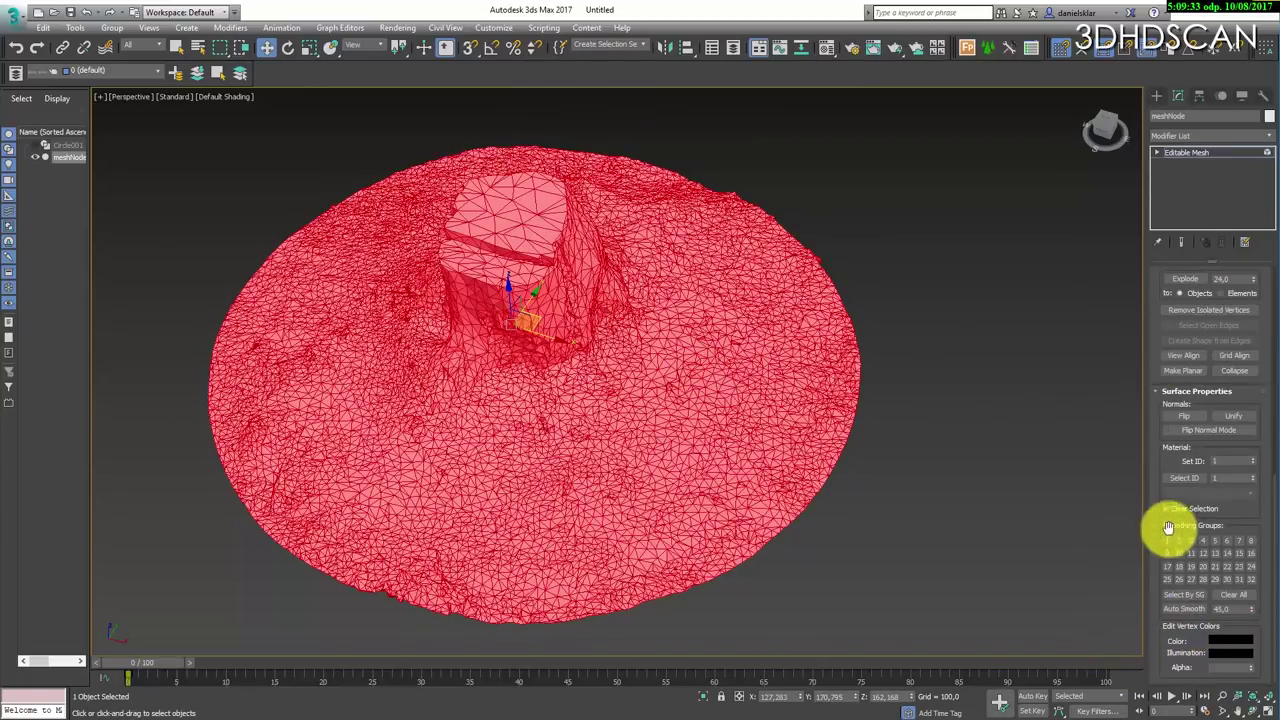
{"action": "left_click_drag", "start_coordinate": [1262, 326], "coordinate": [1271, 434]}
{"action": "left_click_drag", "start_coordinate": [1267, 322], "coordinate": [1262, 385]}
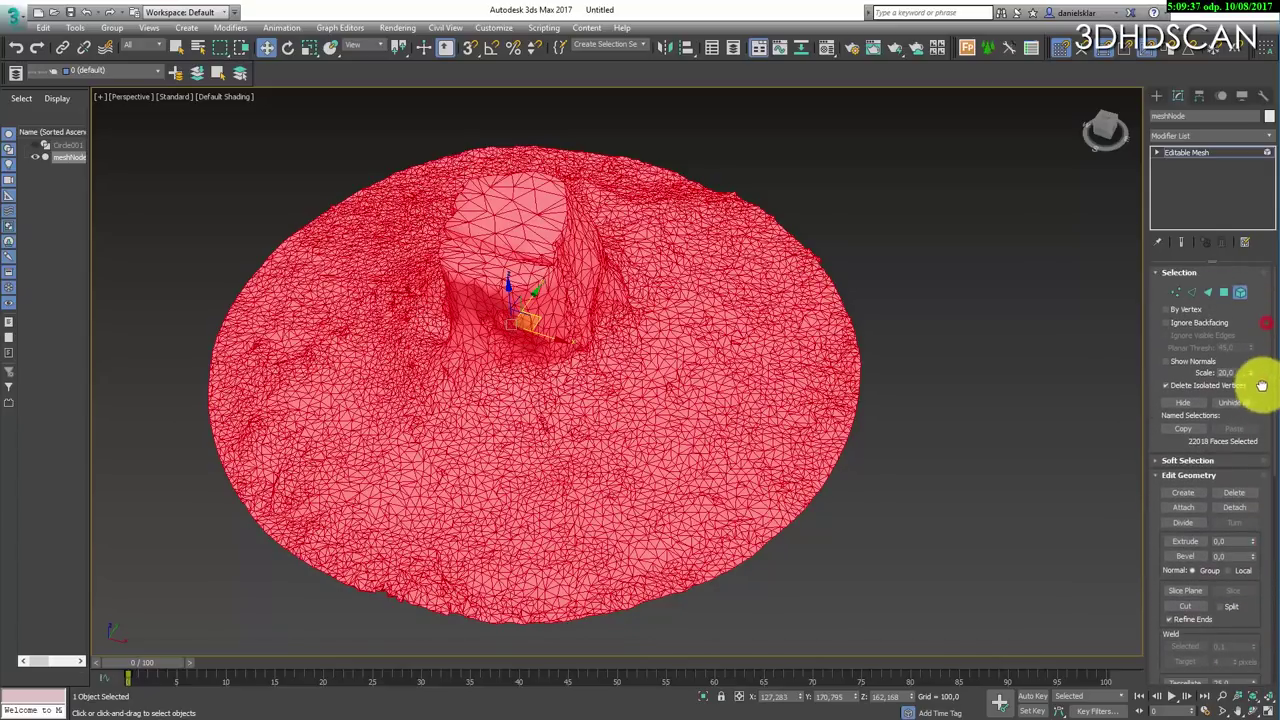
{"action": "left_click", "coordinate": [877, 494]}
- Turn an edge near the dark crack on the stump's side at edge level to correct the shading
{"action": "scroll", "coordinate": [500, 440], "scroll_direction": "up", "scroll_amount": 6}
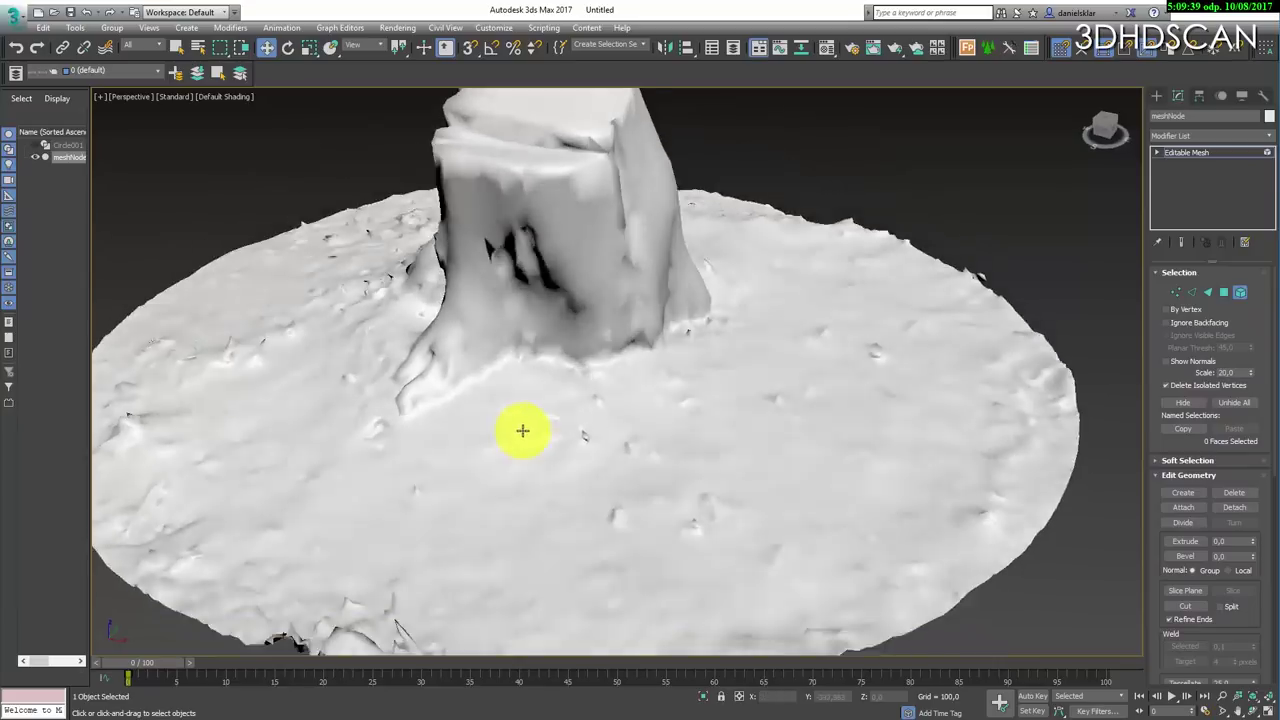
{"action": "scroll", "coordinate": [524, 426], "scroll_direction": "up", "scroll_amount": 8}
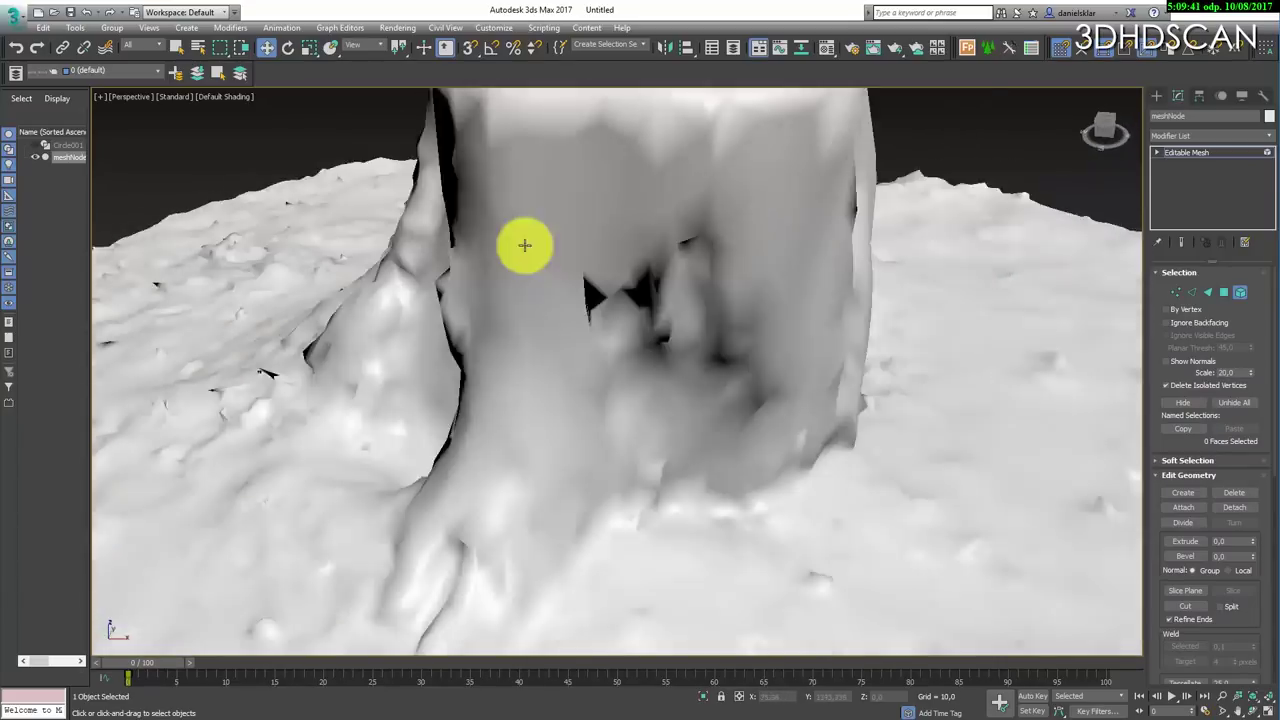
{"action": "scroll", "coordinate": [500, 265], "scroll_direction": "up", "scroll_amount": 4}
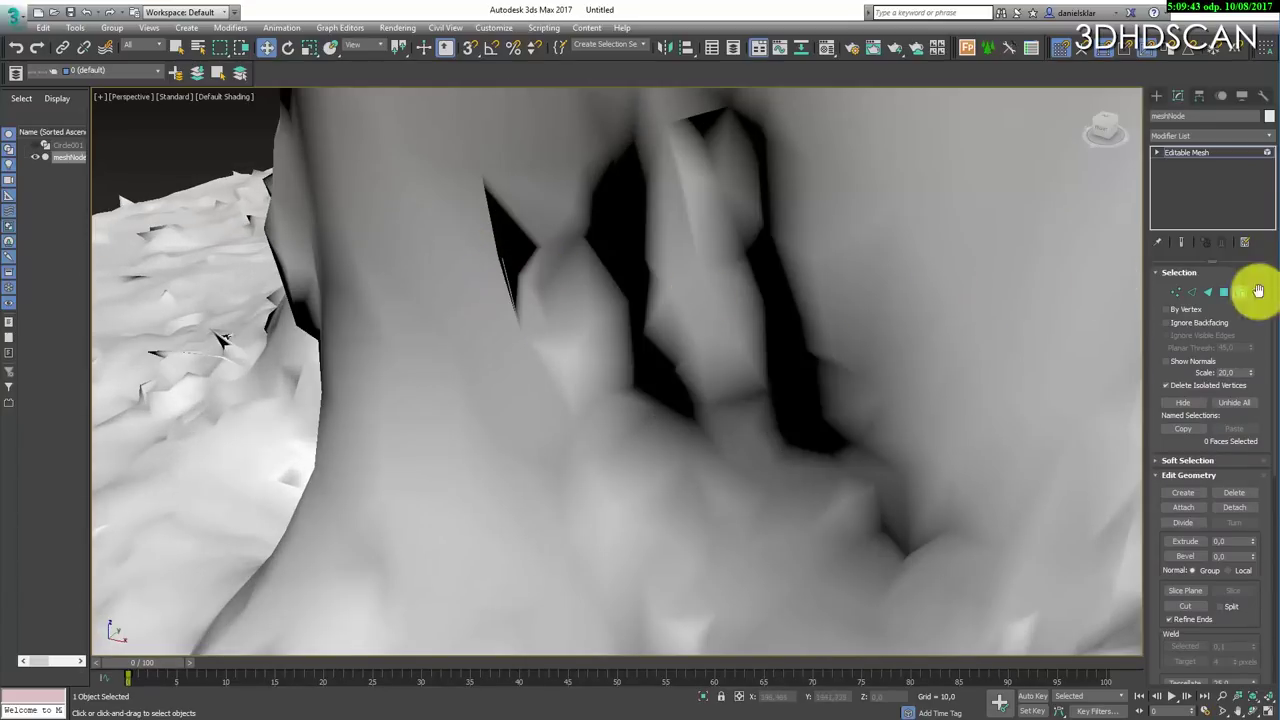
{"action": "left_click", "coordinate": [1191, 291]}
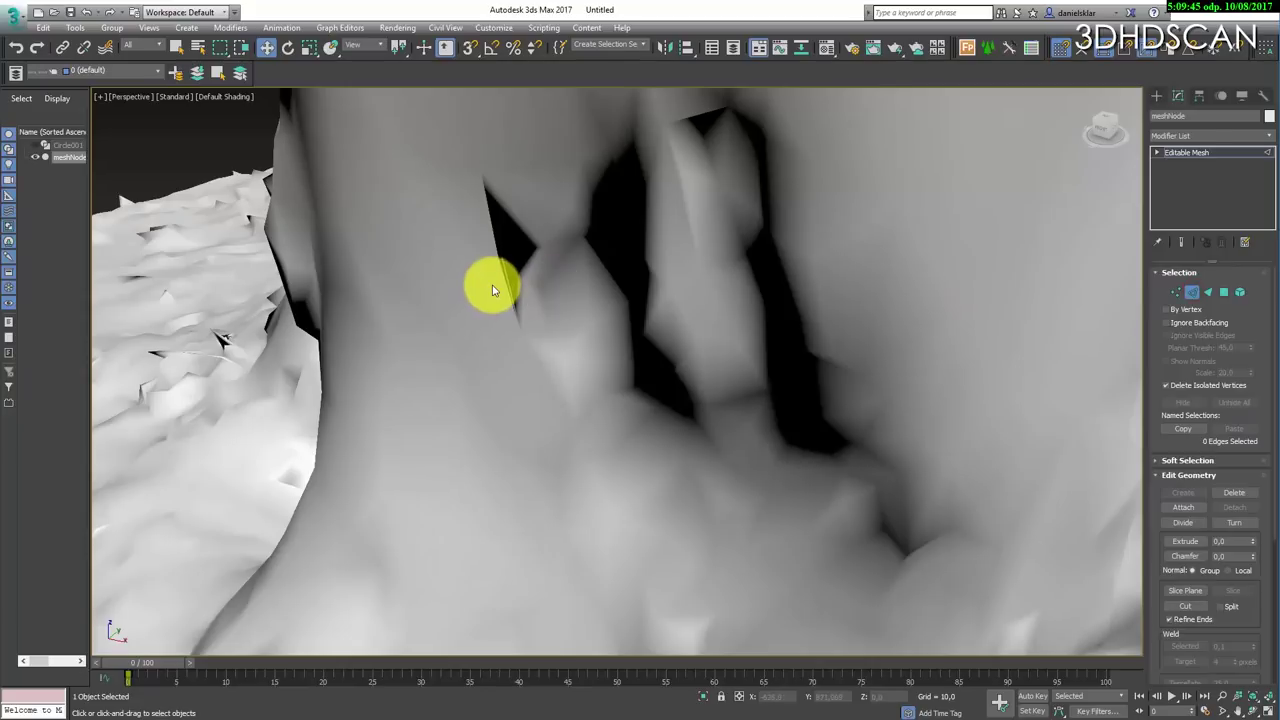
{"action": "key", "text": "F3"}
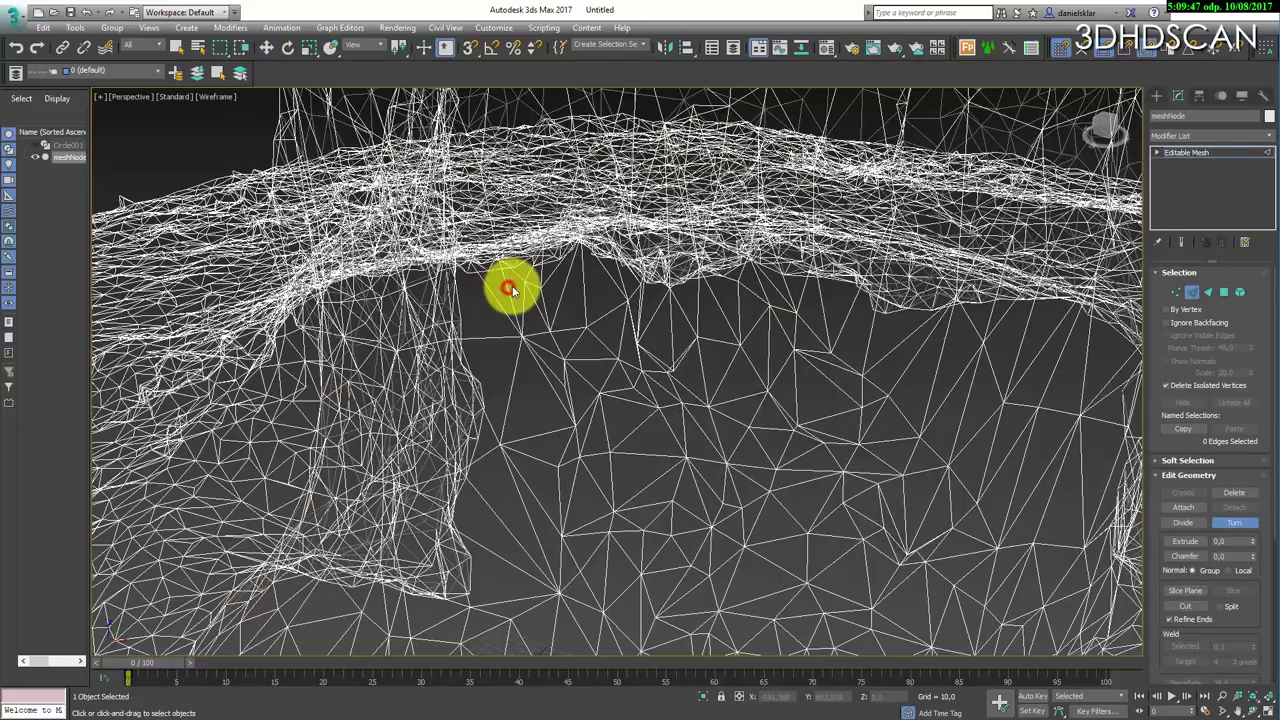
{"action": "key", "text": "F3"}
{"action": "scroll", "coordinate": [700, 510], "scroll_direction": "down", "scroll_amount": 6}
{"action": "scroll", "coordinate": [680, 503], "scroll_direction": "up", "scroll_amount": 4}
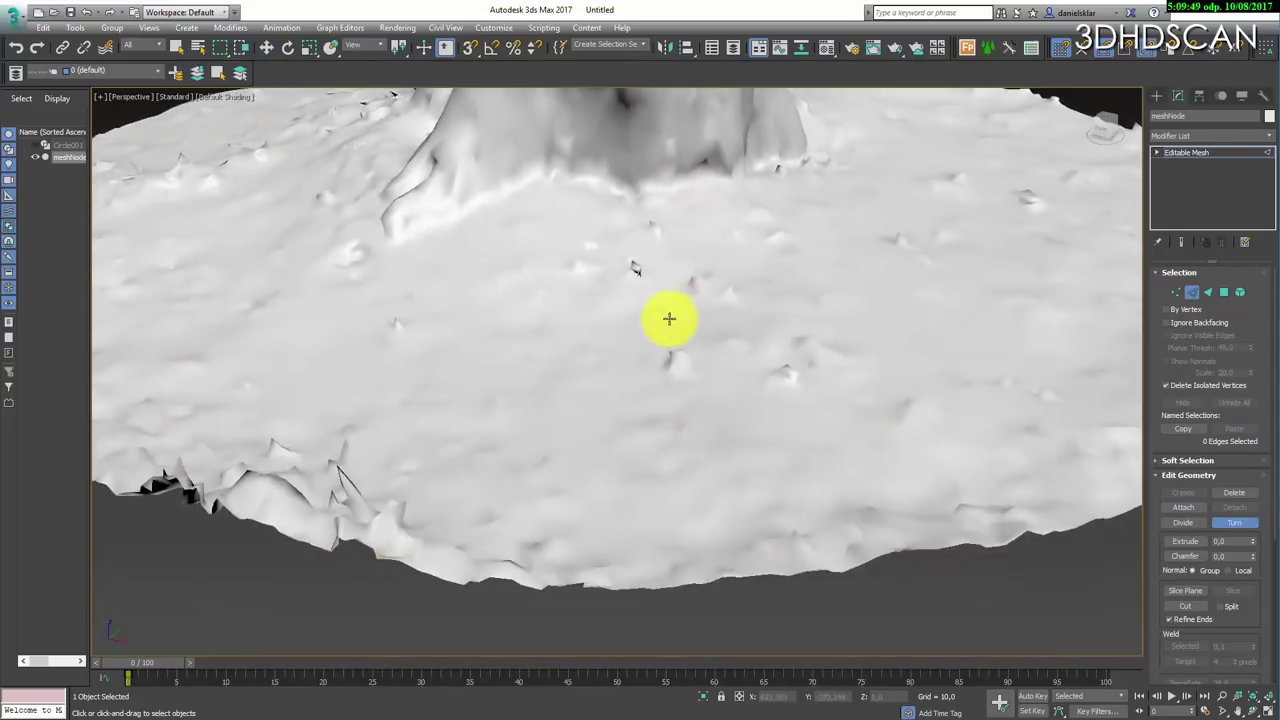
- Turn a badly oriented edge in the ground surface in front of the stump
{"action": "scroll", "coordinate": [666, 322], "scroll_direction": "up", "scroll_amount": 3}
{"action": "scroll", "coordinate": [666, 251], "scroll_direction": "up", "scroll_amount": 2}
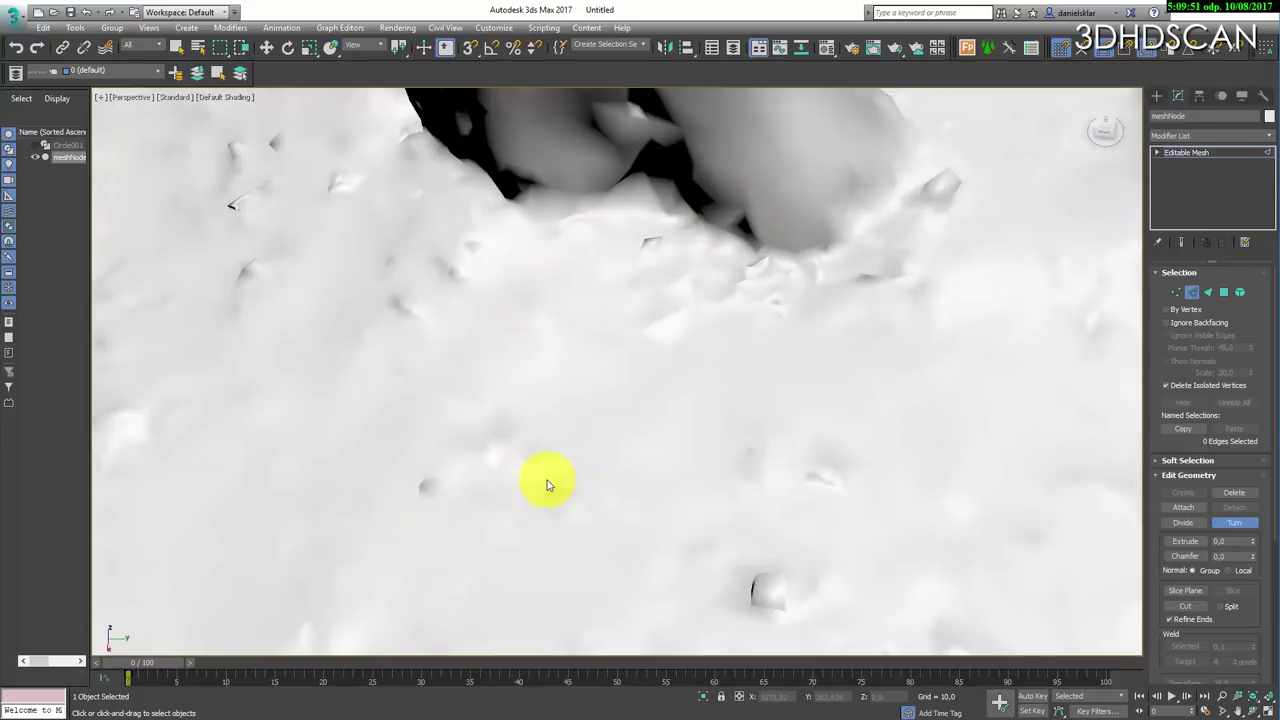
{"action": "scroll", "coordinate": [548, 485], "scroll_direction": "up", "scroll_amount": 3}
{"action": "key", "text": "F3"}
{"action": "left_click", "coordinate": [557, 514]}
{"action": "key", "text": "F3"}
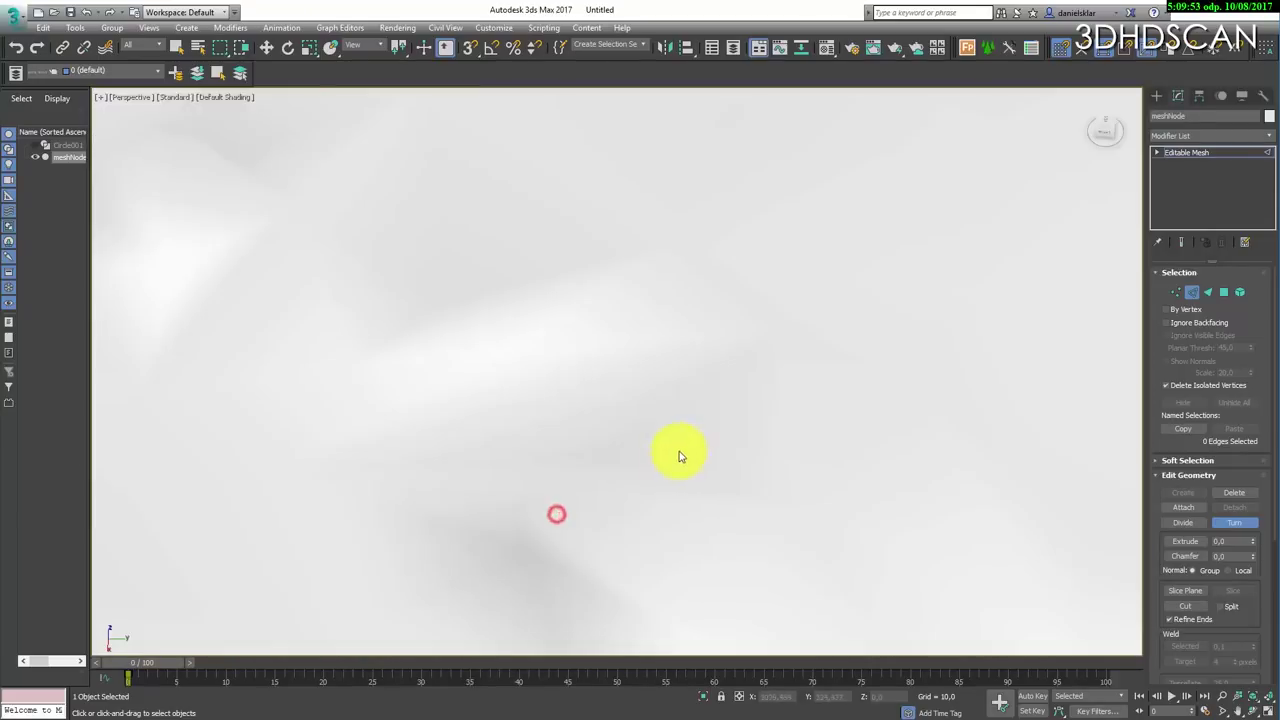
- Turn one edge among the overlapping thin triangles on the ground to remove the dark shading spot
{"action": "scroll", "coordinate": [680, 457], "scroll_direction": "down", "scroll_amount": 6}
{"action": "scroll", "coordinate": [560, 457], "scroll_direction": "up", "scroll_amount": 4}
{"action": "key", "text": "F3"}
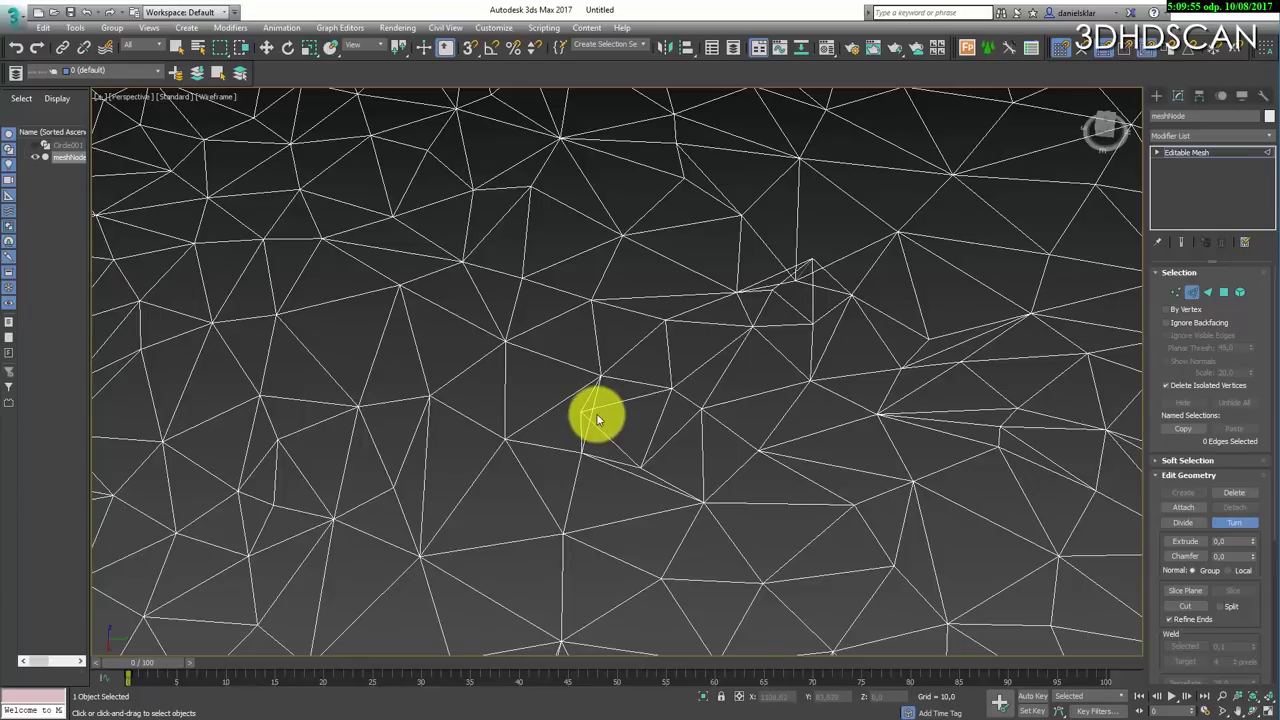
{"action": "left_click", "coordinate": [594, 414]}
{"action": "key", "text": "F3"}
{"action": "scroll", "coordinate": [552, 465], "scroll_direction": "down", "scroll_amount": 6}
{"action": "scroll", "coordinate": [527, 263], "scroll_direction": "up", "scroll_amount": 4}
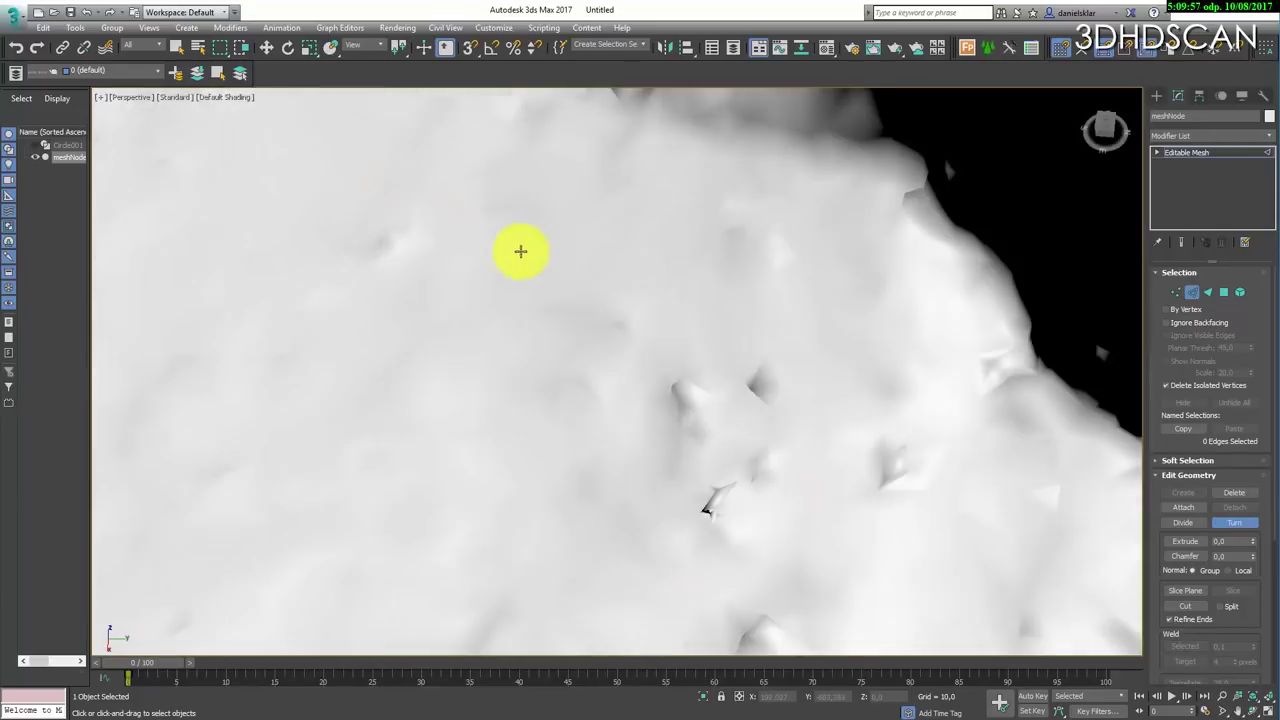
- Inspect the ground mesh for remaining artefacts and clean up a faulty spot at vertex level
{"action": "middle_click_drag", "start_coordinate": [663, 360], "coordinate": [698, 351], "text": "alt"}
{"action": "scroll", "coordinate": [966, 591], "scroll_direction": "up", "scroll_amount": 3}
{"action": "key", "text": "F3"}
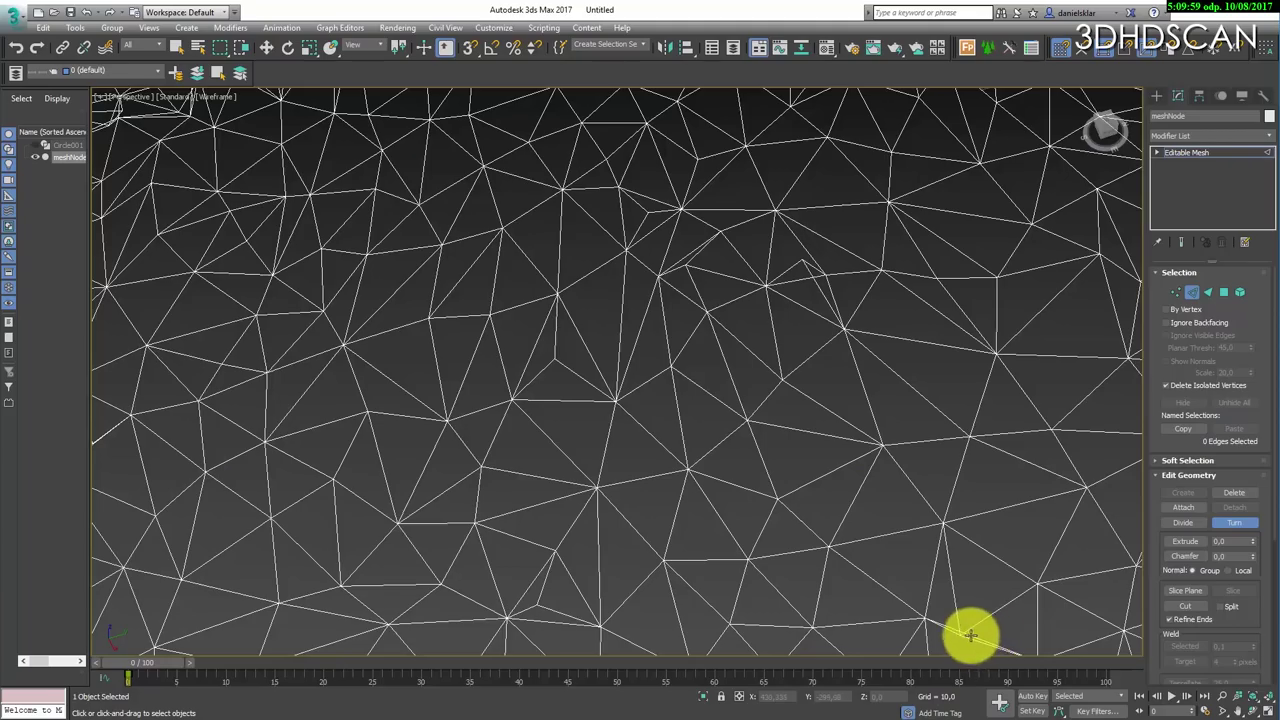
{"action": "key", "text": "F3"}
{"action": "scroll", "coordinate": [660, 291], "scroll_direction": "down", "scroll_amount": 3}
{"action": "scroll", "coordinate": [740, 354], "scroll_direction": "up", "scroll_amount": 4}
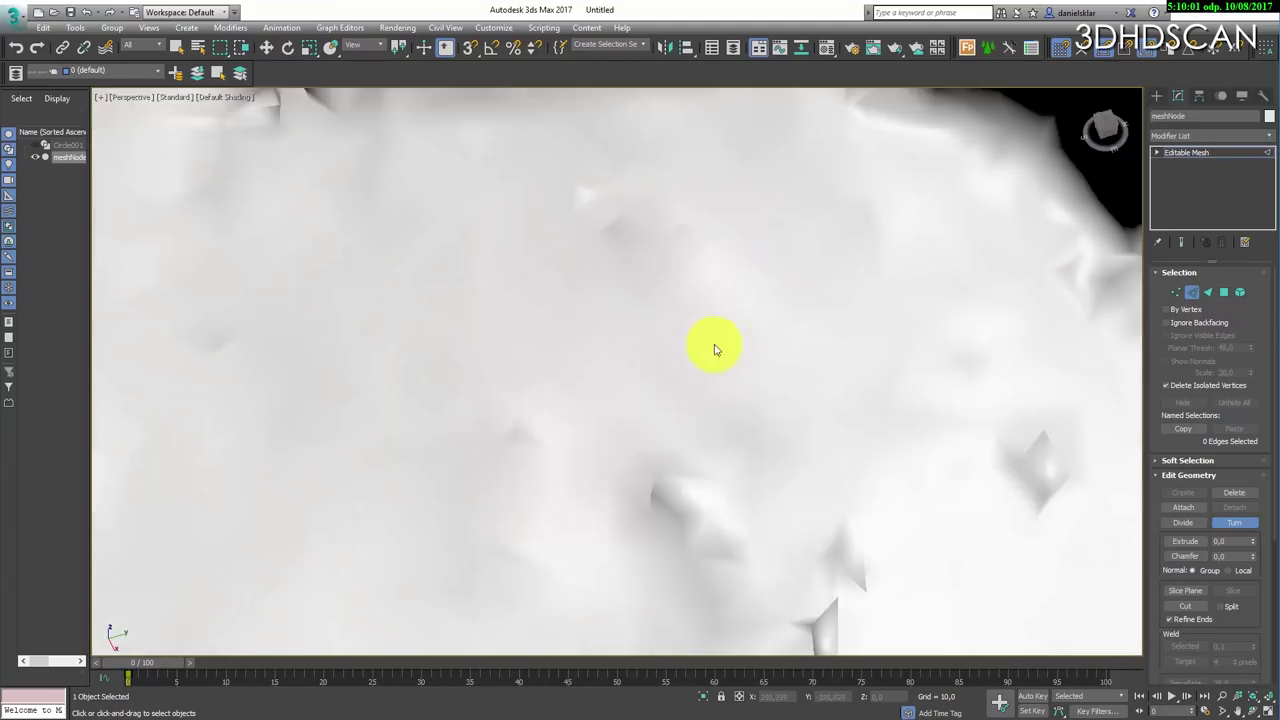
{"action": "scroll", "coordinate": [666, 451], "scroll_direction": "down", "scroll_amount": 5}
{"action": "key", "text": "F3"}
{"action": "scroll", "coordinate": [586, 283], "scroll_direction": "up", "scroll_amount": 5}
{"action": "left_click", "coordinate": [1175, 292]}
{"action": "left_click", "coordinate": [466, 451]}
{"action": "scroll", "coordinate": [1240, 480], "scroll_direction": "down", "scroll_amount": 3}
{"action": "left_click", "coordinate": [1237, 547]}
{"action": "key", "text": "F3"}
{"action": "scroll", "coordinate": [766, 417], "scroll_direction": "down", "scroll_amount": 5}
- Turn another problem edge in the mesh at edge level
{"action": "key", "text": "2"}
{"action": "left_click", "coordinate": [1234, 296]}
{"action": "scroll", "coordinate": [526, 354], "scroll_direction": "up", "scroll_amount": 5}
{"action": "key", "text": "F3"}
{"action": "key", "text": "F3"}
{"action": "left_click", "coordinate": [778, 378]}
{"action": "key", "text": "F4"}
{"action": "scroll", "coordinate": [642, 494], "scroll_direction": "down", "scroll_amount": 4}
- Delete a faulty vertex from the mesh, check the repaired area, and return to object level
{"action": "key", "text": "1"}
{"action": "scroll", "coordinate": [723, 297], "scroll_direction": "up", "scroll_amount": 4}
{"action": "key", "text": "F3"}
{"action": "left_click", "coordinate": [532, 414]}
{"action": "key", "text": "Delete"}
{"action": "key", "text": "F3"}
{"action": "key", "text": "F3"}
{"action": "key", "text": "F3"}
{"action": "scroll", "coordinate": [610, 404], "scroll_direction": "down", "scroll_amount": 5}
{"action": "scroll", "coordinate": [851, 323], "scroll_direction": "up", "scroll_amount": 5}
{"action": "left_click", "coordinate": [828, 360]}
{"action": "scroll", "coordinate": [851, 323], "scroll_direction": "down", "scroll_amount": 5}
{"action": "middle_click_drag", "start_coordinate": [851, 323], "coordinate": [860, 481], "text": "alt"}
{"action": "key", "text": "1"}
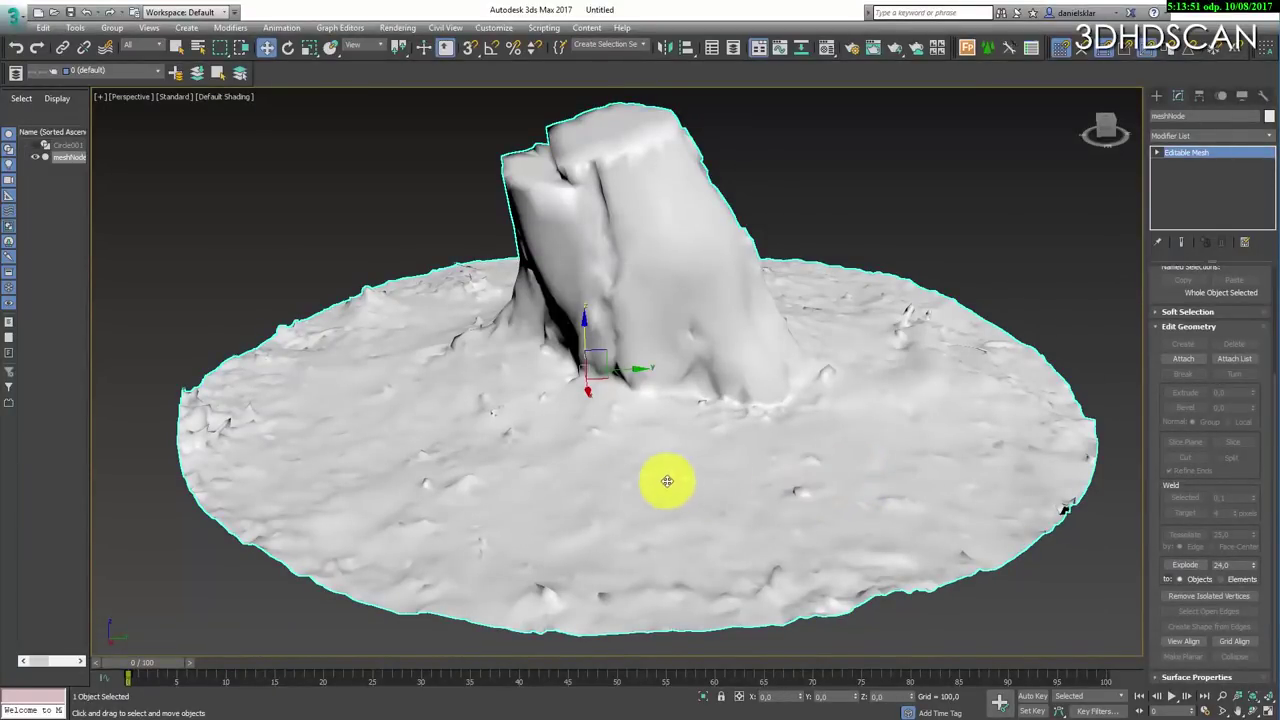
- Add an Unwrella modifier on top of the stump's Editable Mesh
{"action": "middle_click_drag", "start_coordinate": [423, 423], "coordinate": [640, 423], "text": "alt"}
{"action": "left_click", "coordinate": [1177, 157]}
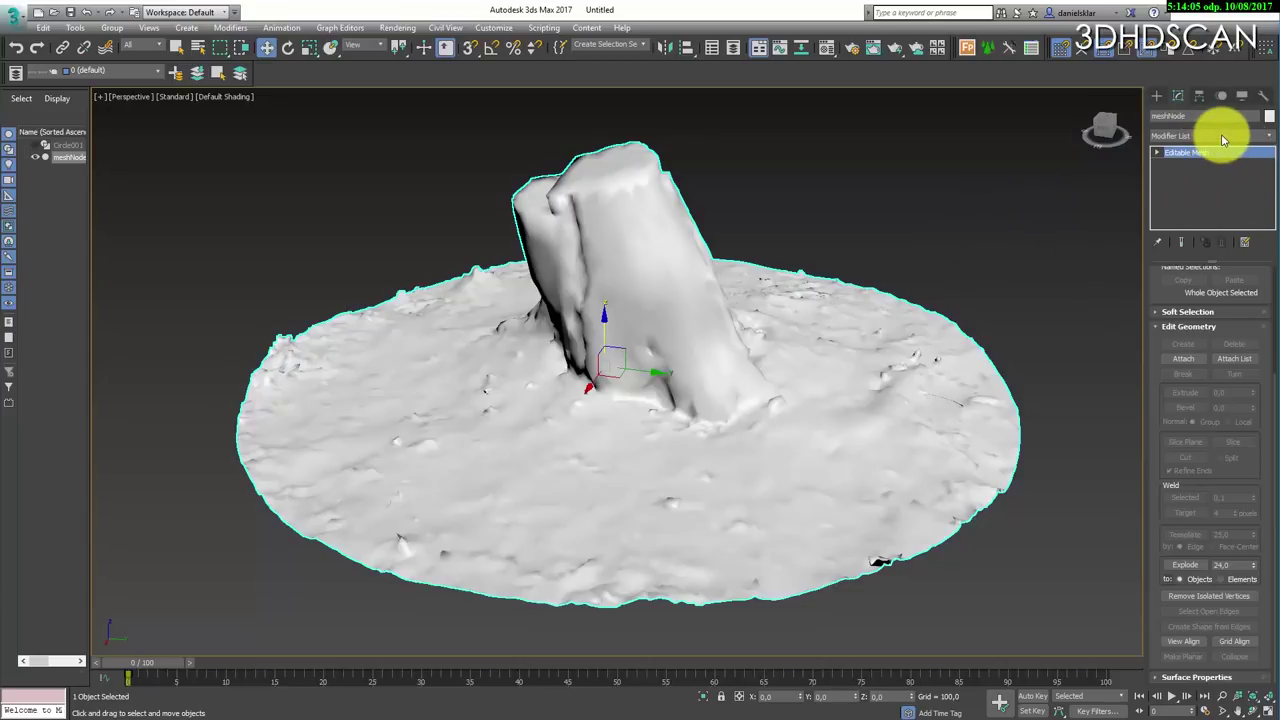
{"action": "left_click", "coordinate": [1222, 136]}
{"action": "key", "text": "u"}
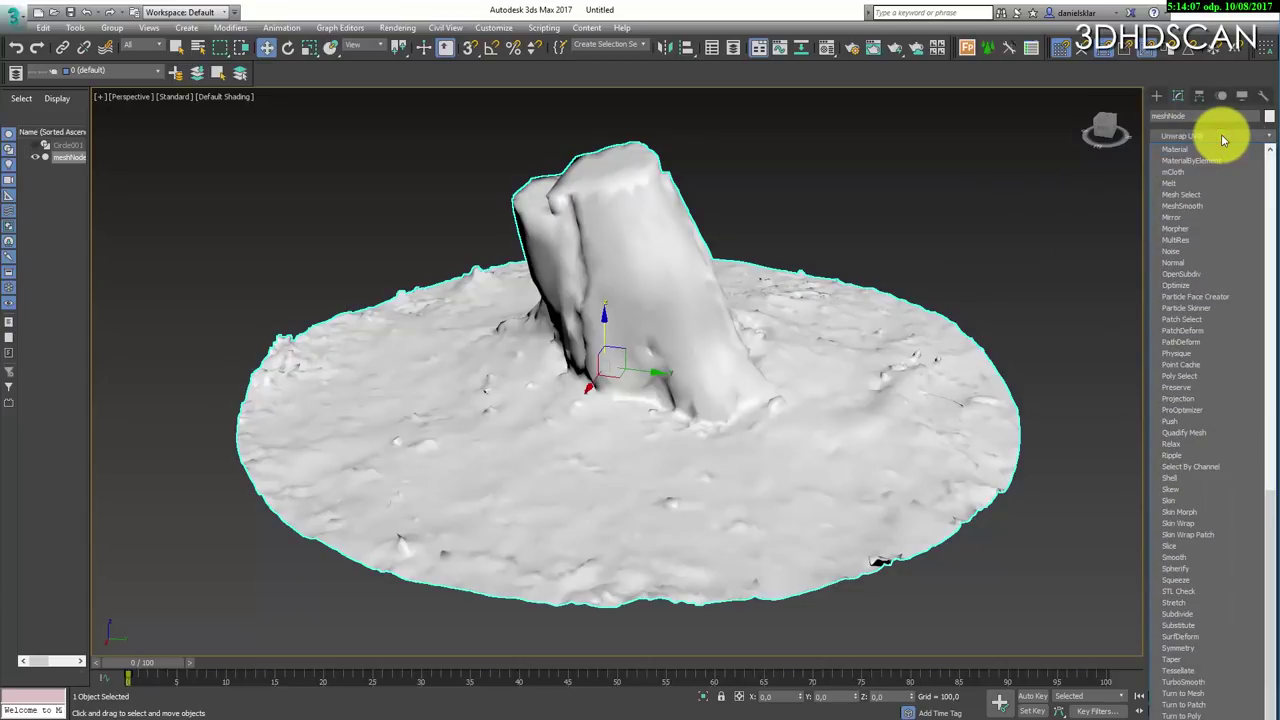
{"action": "key", "text": "Return"}
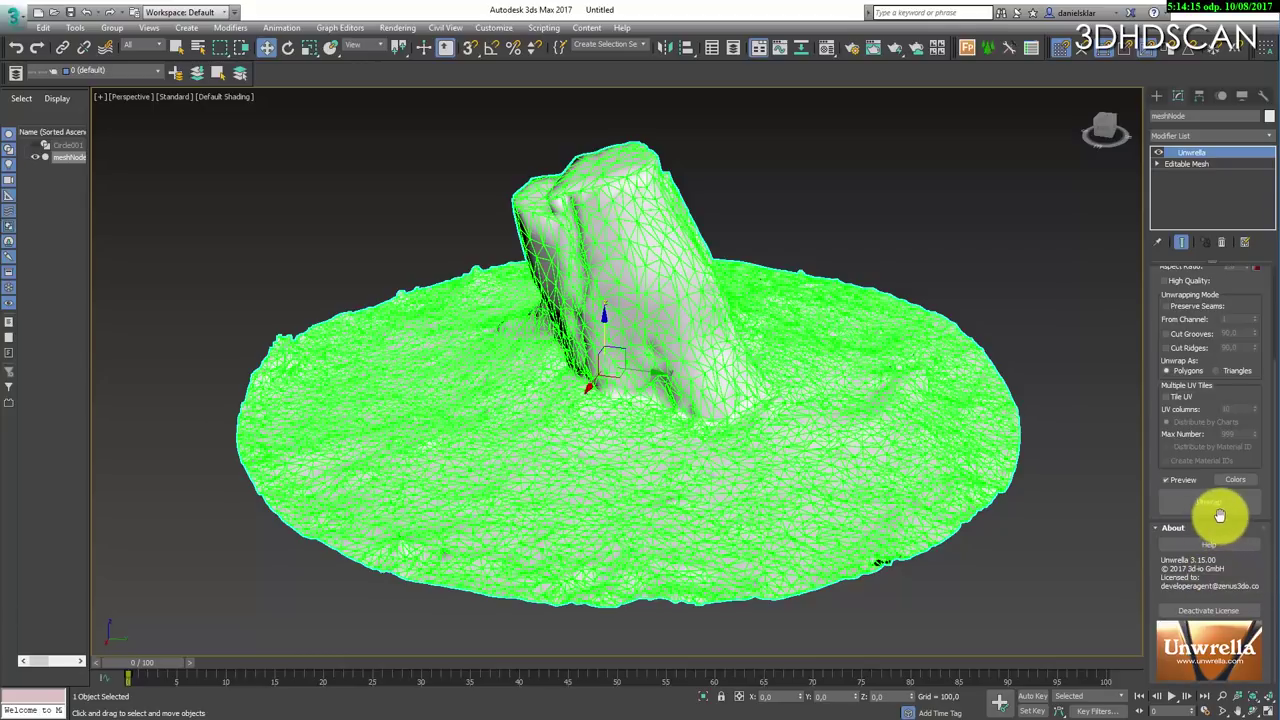
- Unwrap the stump with Unwrella's default settings and move the UV preview so the whole layout can be viewed
{"action": "scroll", "coordinate": [1252, 305], "scroll_direction": "up", "scroll_amount": 2}
{"action": "scroll", "coordinate": [1252, 305], "scroll_direction": "up", "scroll_amount": 1}
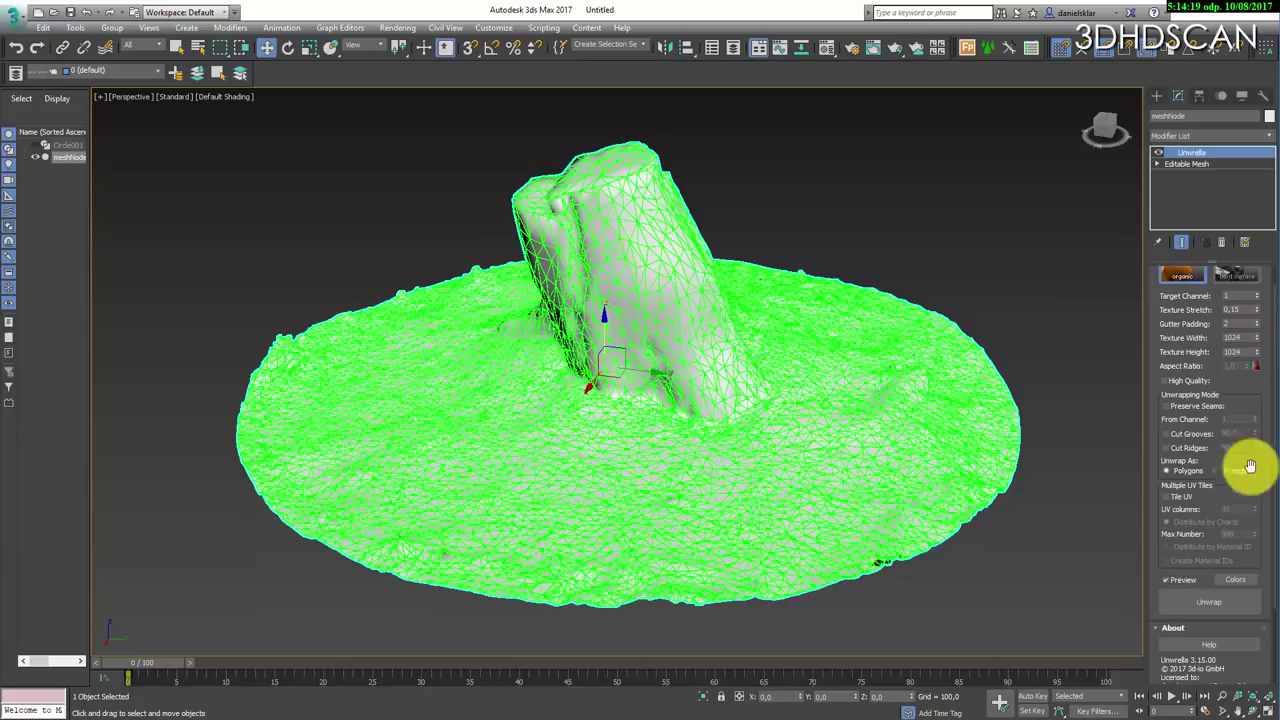
{"action": "scroll", "coordinate": [1249, 504], "scroll_direction": "down", "scroll_amount": 2}
{"action": "left_click_drag", "start_coordinate": [1261, 352], "coordinate": [1261, 423]}
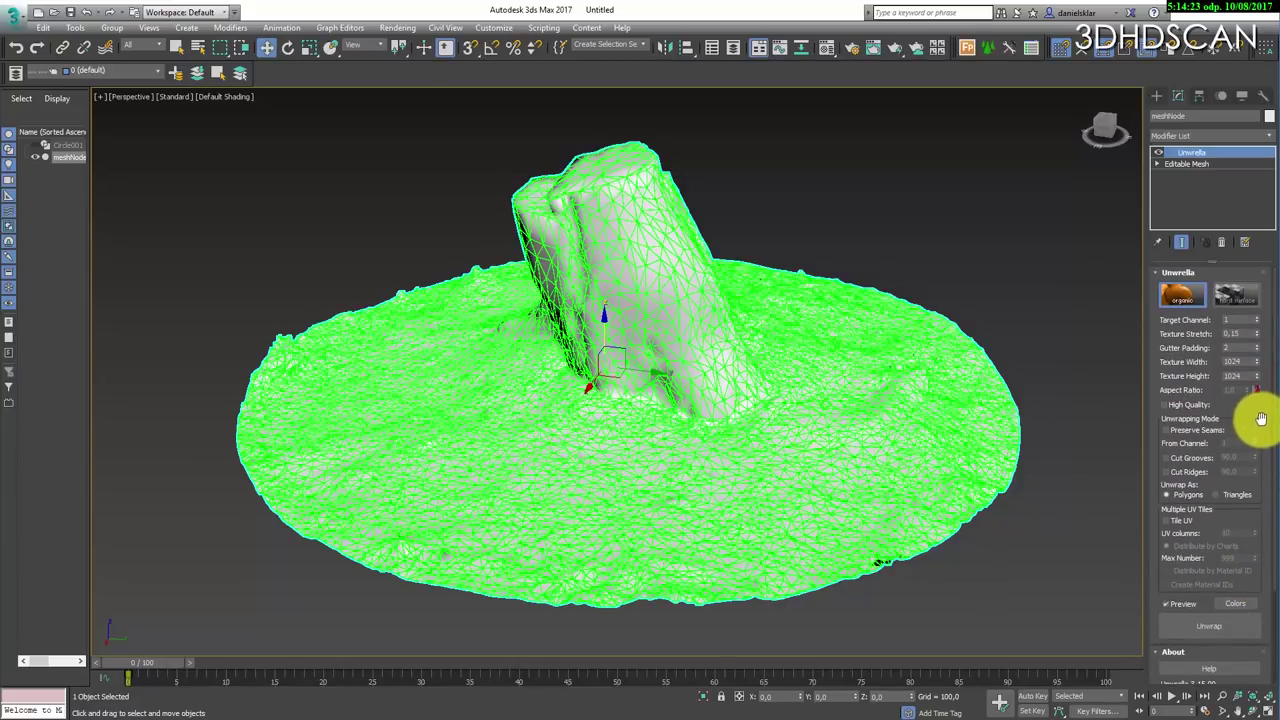
{"action": "left_click", "coordinate": [1220, 626]}
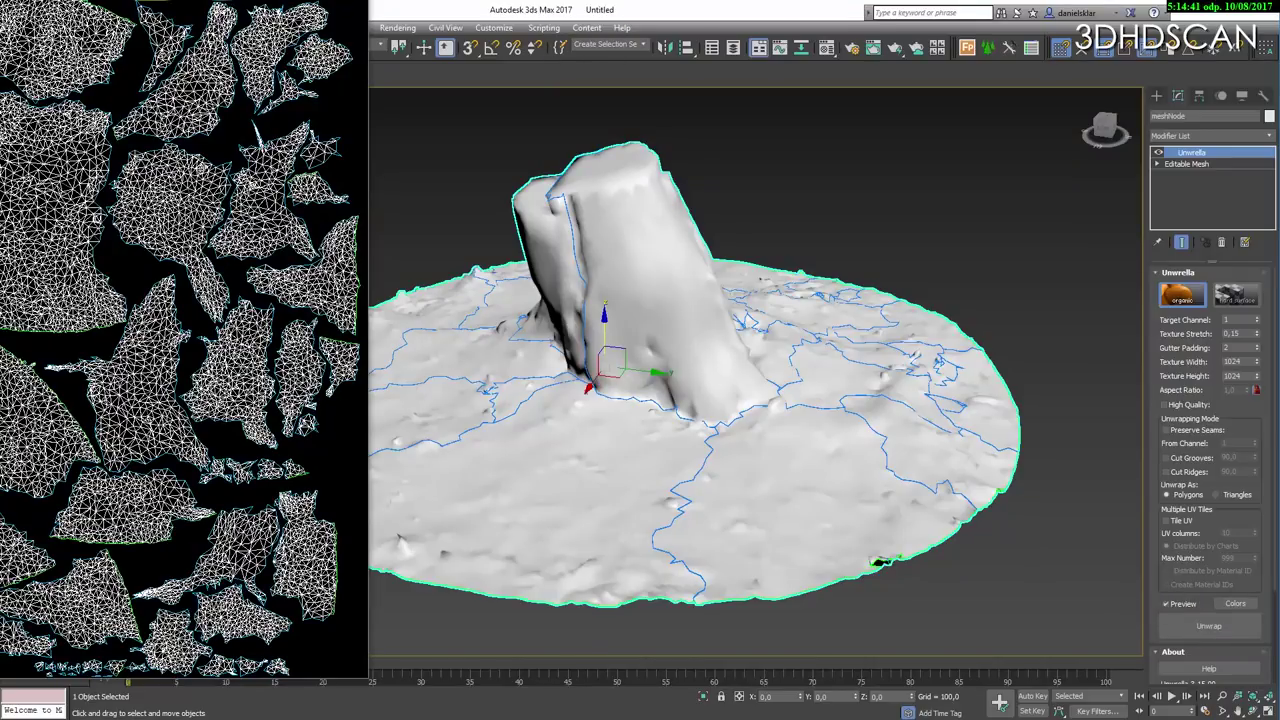
{"action": "left_click_drag", "start_coordinate": [200, 0], "coordinate": [629, 4]}
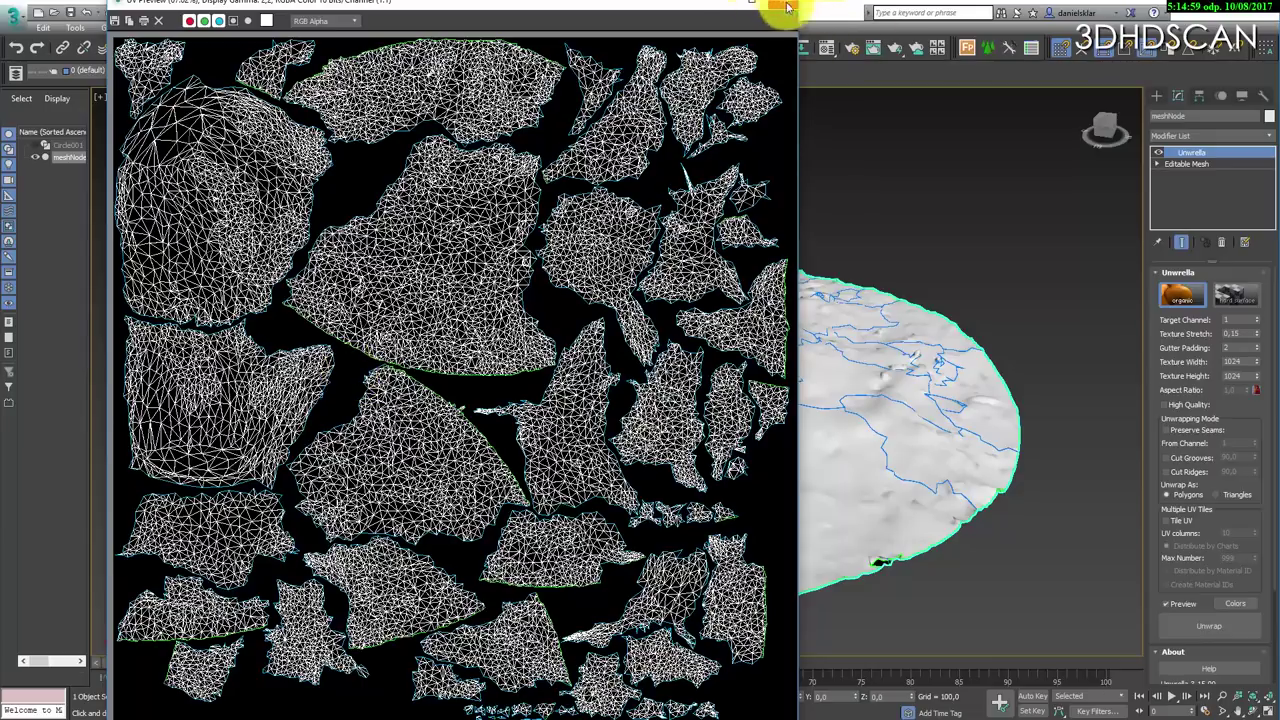
- Add another Unwrella modifier with texture stretch 0.3, gutter padding 8, and texture width and height 8192
{"action": "left_click", "coordinate": [1251, 135]}
{"action": "key", "text": "u"}
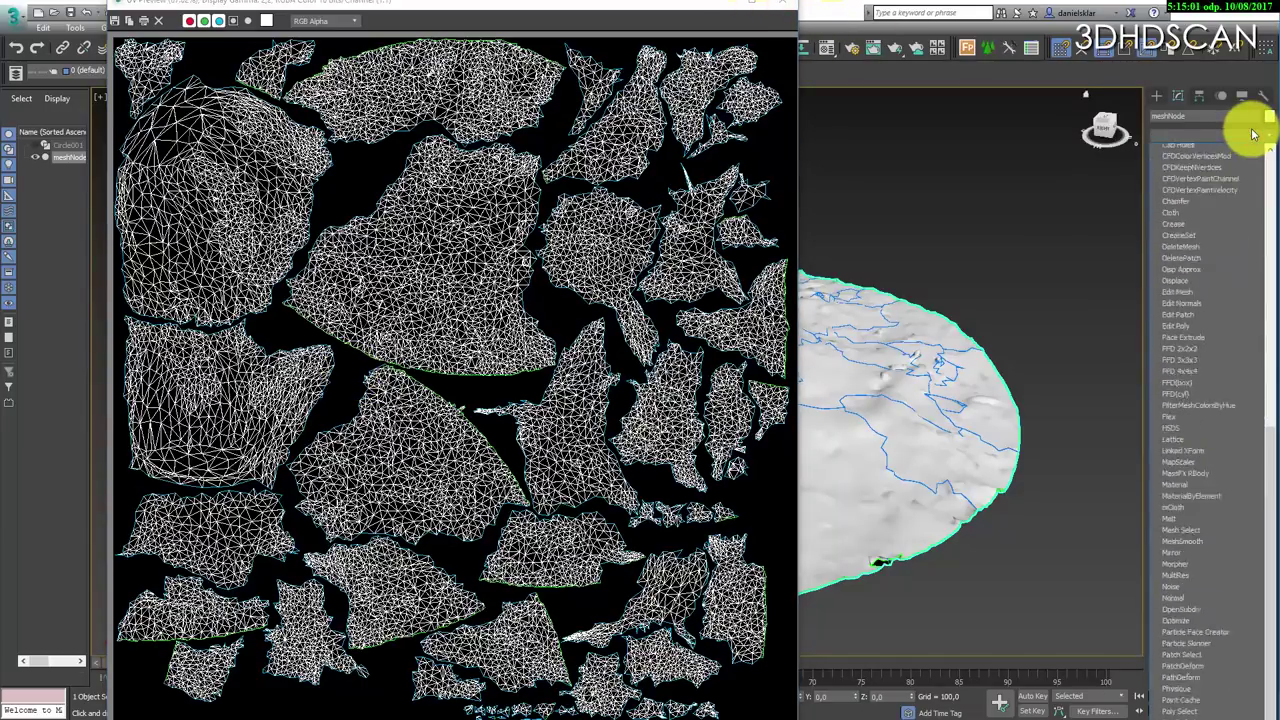
{"action": "key", "text": "Return"}
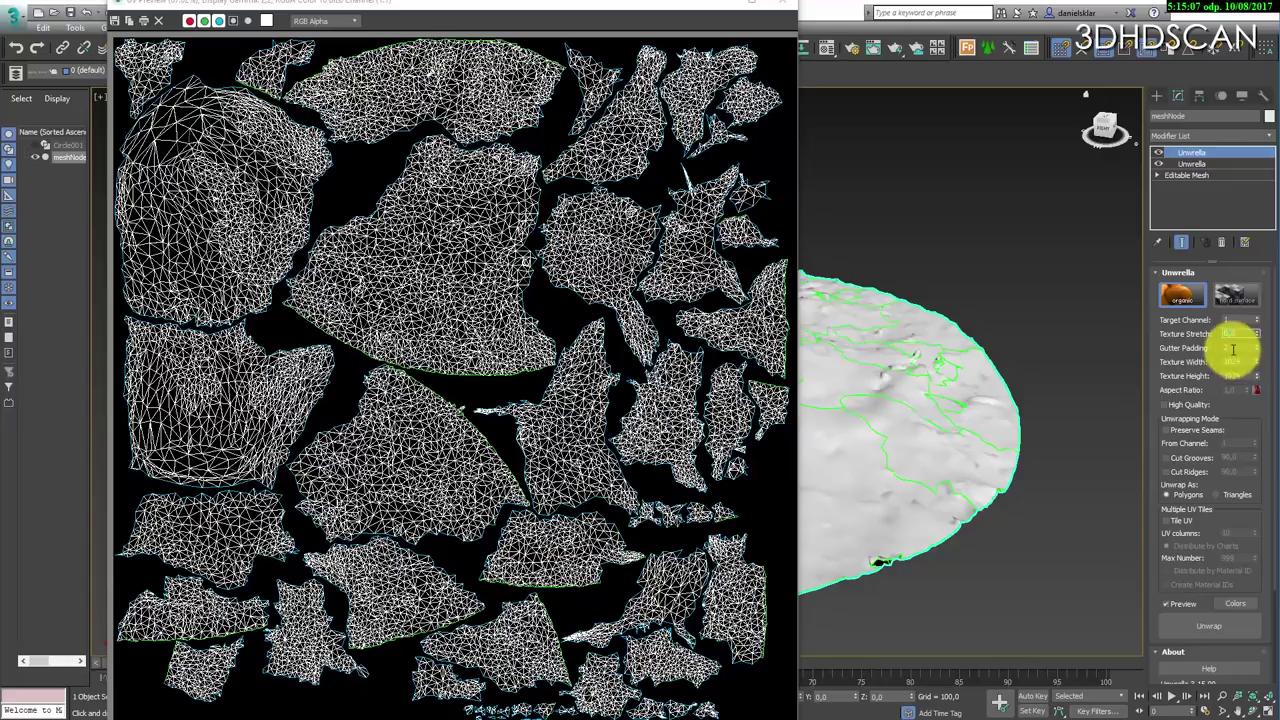
{"action": "left_click_drag", "start_coordinate": [1236, 349], "coordinate": [1129, 351]}
{"action": "type", "text": "8"}
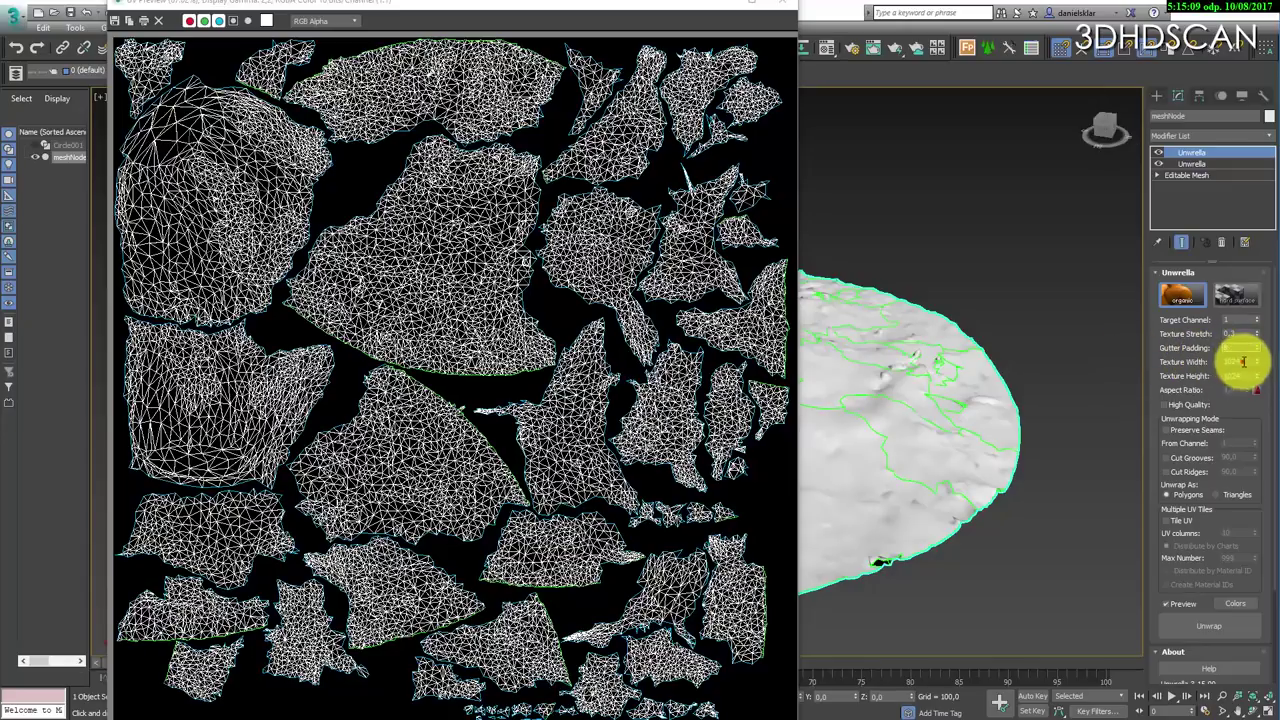
{"action": "key", "text": "Tab"}
{"action": "type", "text": "8192"}
{"action": "key", "text": "Return"}
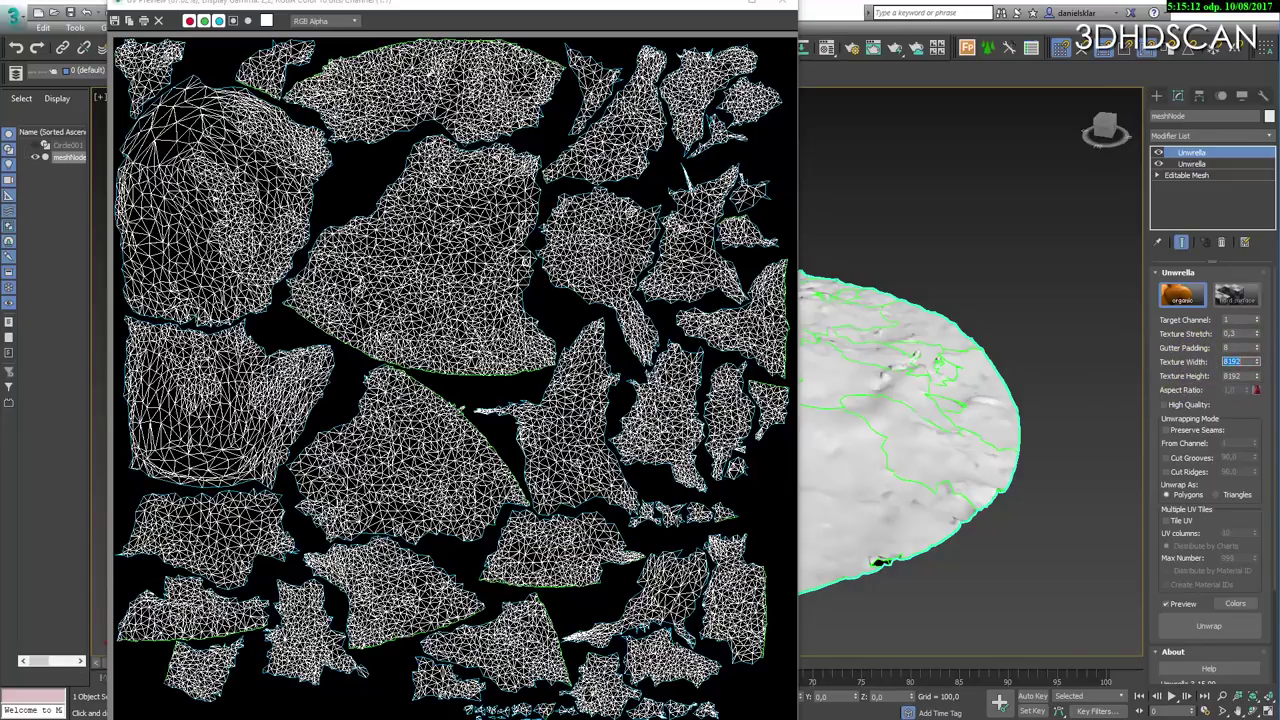
- Unwrap the stump with the new Unwrella settings and examine its UV islands beside the first layout
{"action": "left_click", "coordinate": [1207, 628]}
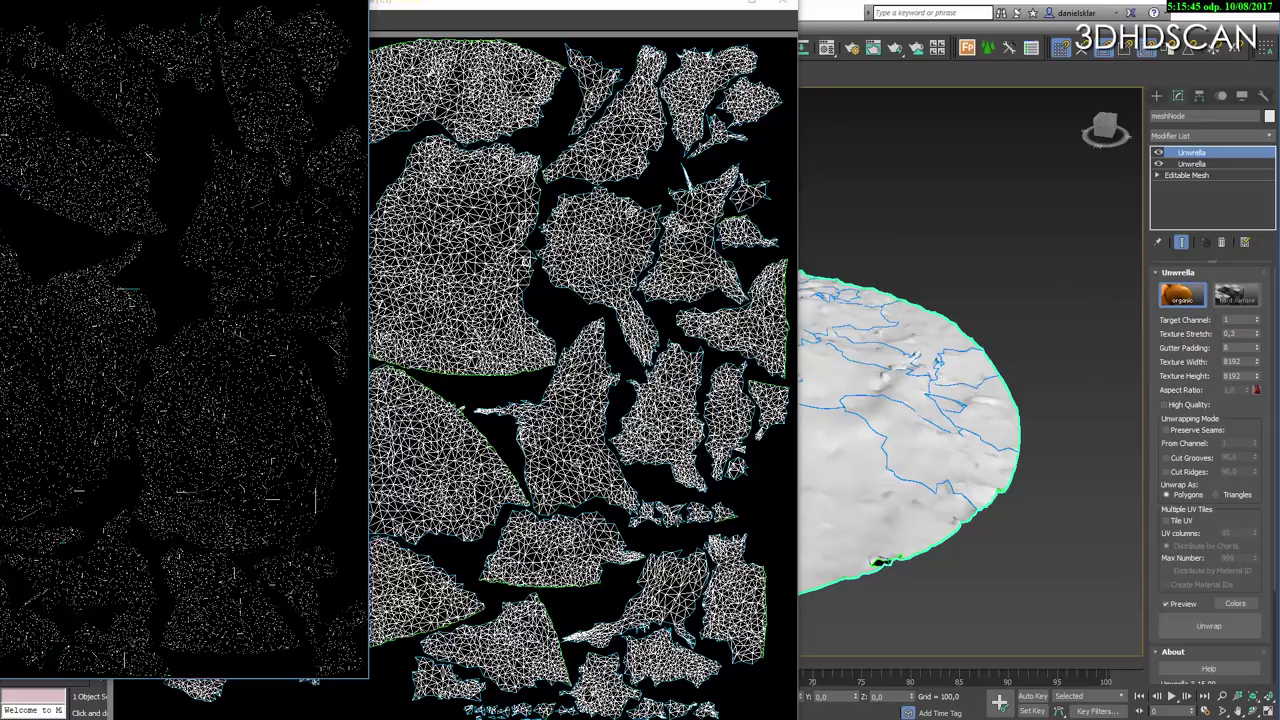
{"action": "left_click_drag", "start_coordinate": [210, 1], "coordinate": [1006, 4]}
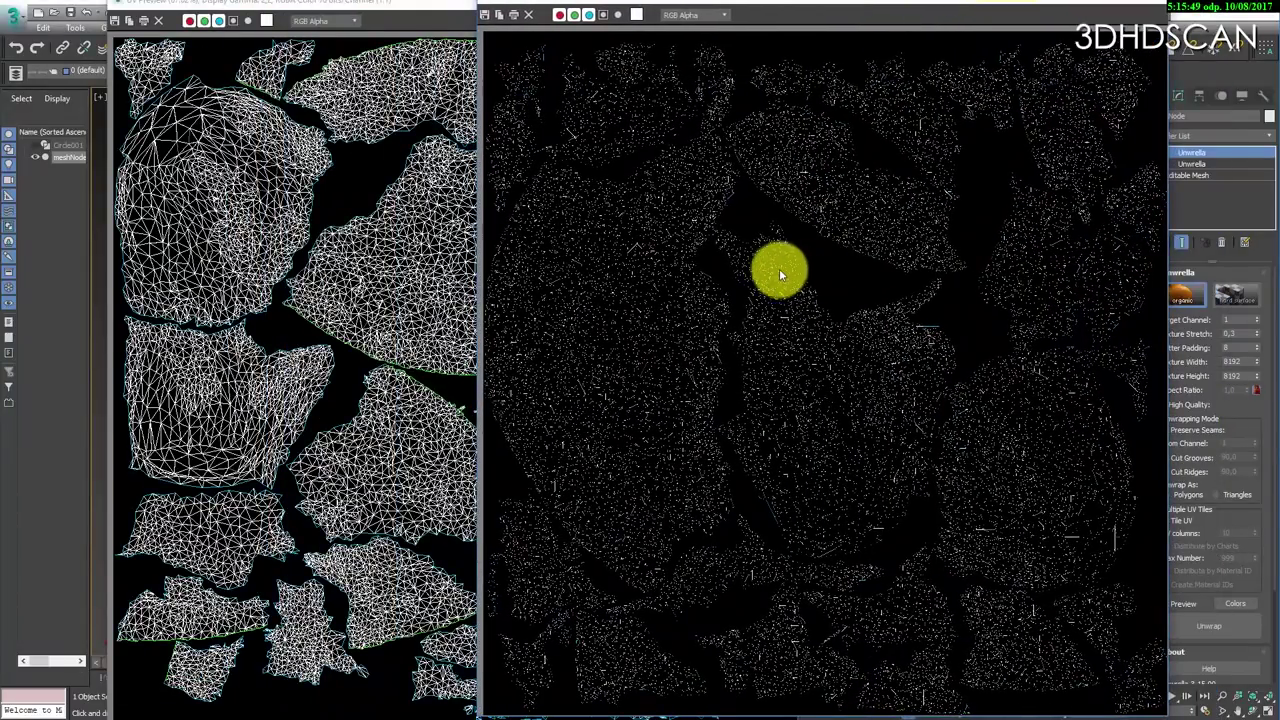
{"action": "scroll", "coordinate": [780, 268], "scroll_direction": "down", "scroll_amount": 5}
{"action": "scroll", "coordinate": [784, 362], "scroll_direction": "up", "scroll_amount": 5}
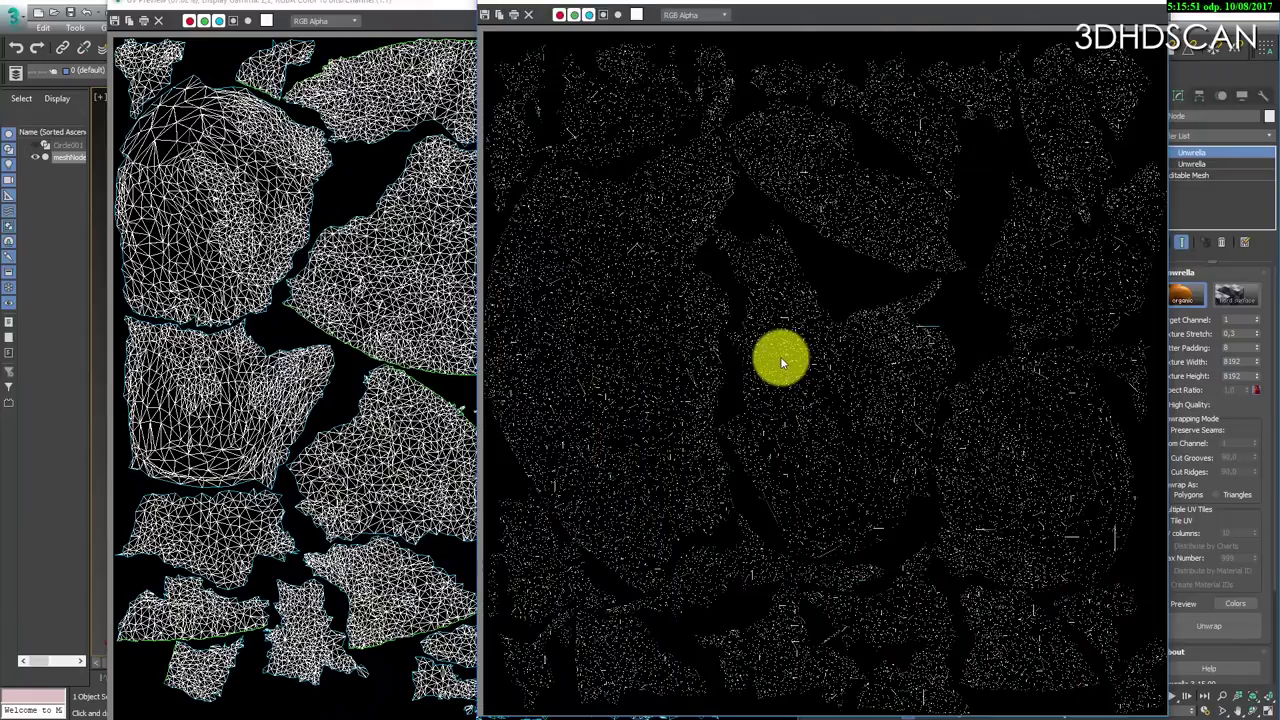
{"action": "scroll", "coordinate": [773, 358], "scroll_direction": "down", "scroll_amount": 6}
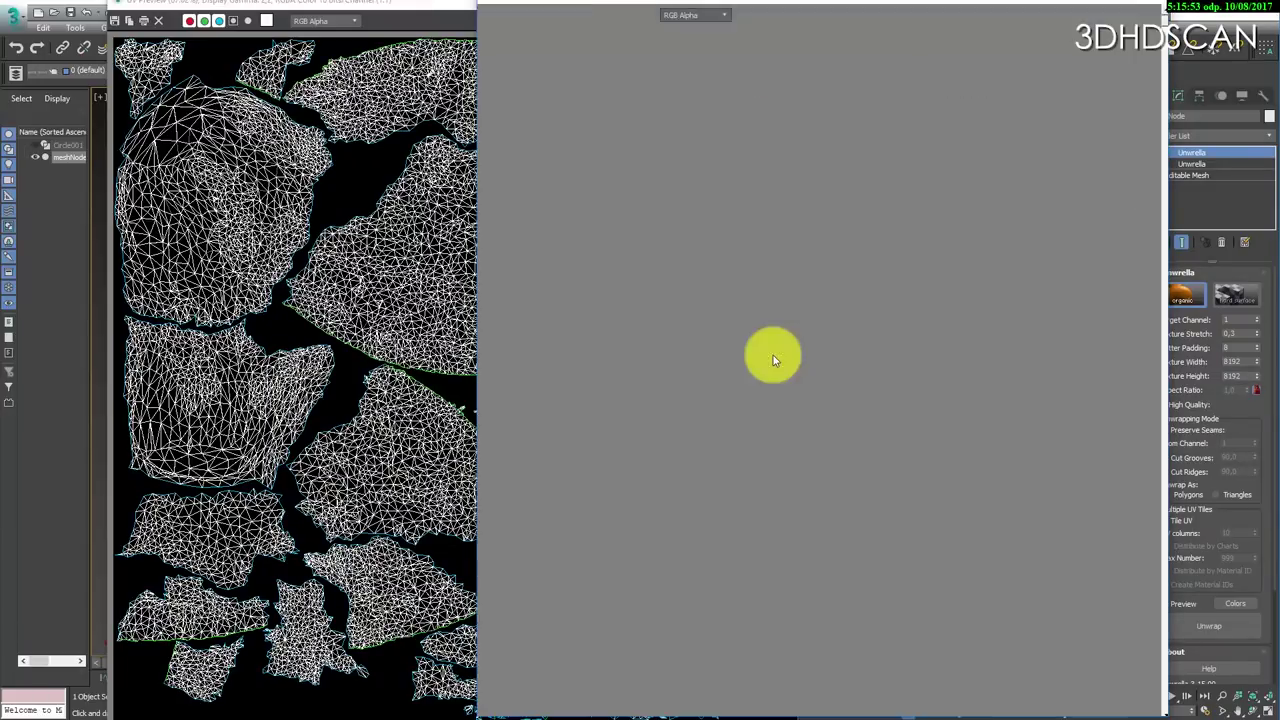
{"action": "scroll", "coordinate": [773, 358], "scroll_direction": "up", "scroll_amount": 6}
{"action": "scroll", "coordinate": [773, 358], "scroll_direction": "down", "scroll_amount": 6}
{"action": "scroll", "coordinate": [771, 354], "scroll_direction": "up", "scroll_amount": 8}
{"action": "right_click_drag", "start_coordinate": [866, 236], "coordinate": [817, 497]}
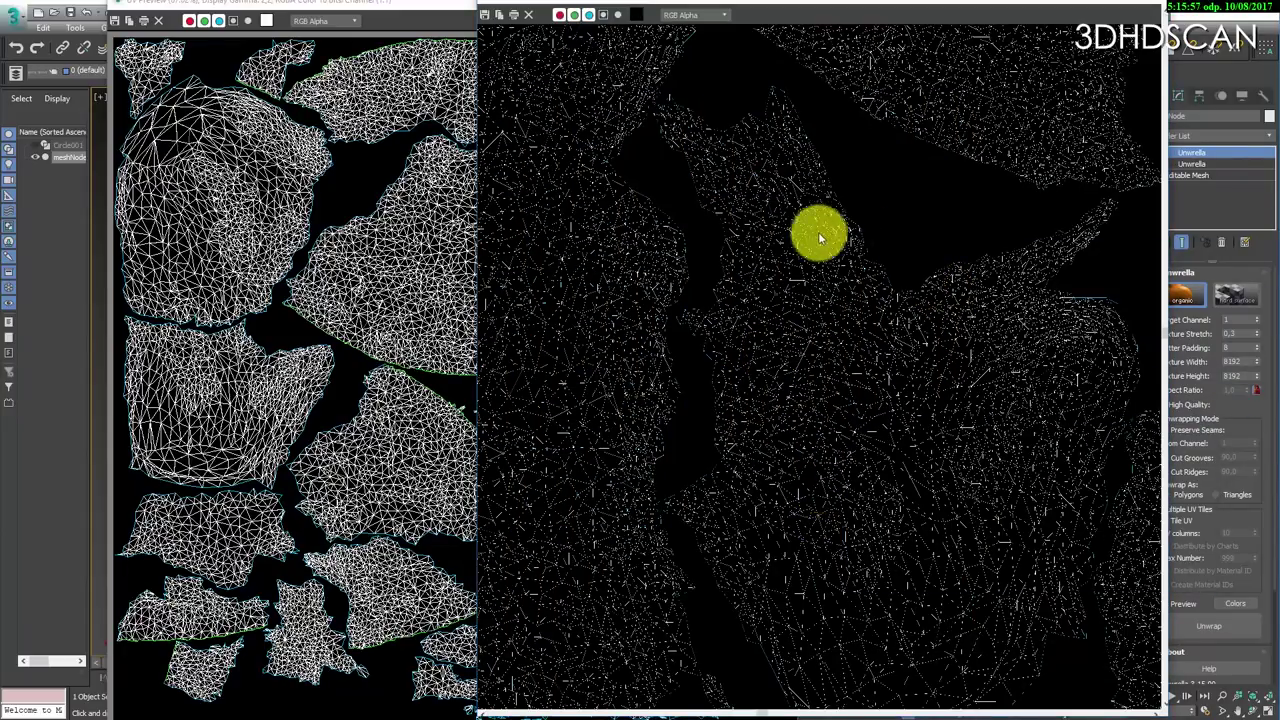
{"action": "scroll", "coordinate": [737, 420], "scroll_direction": "down", "scroll_amount": 8}
{"action": "scroll", "coordinate": [753, 381], "scroll_direction": "up", "scroll_amount": 5}
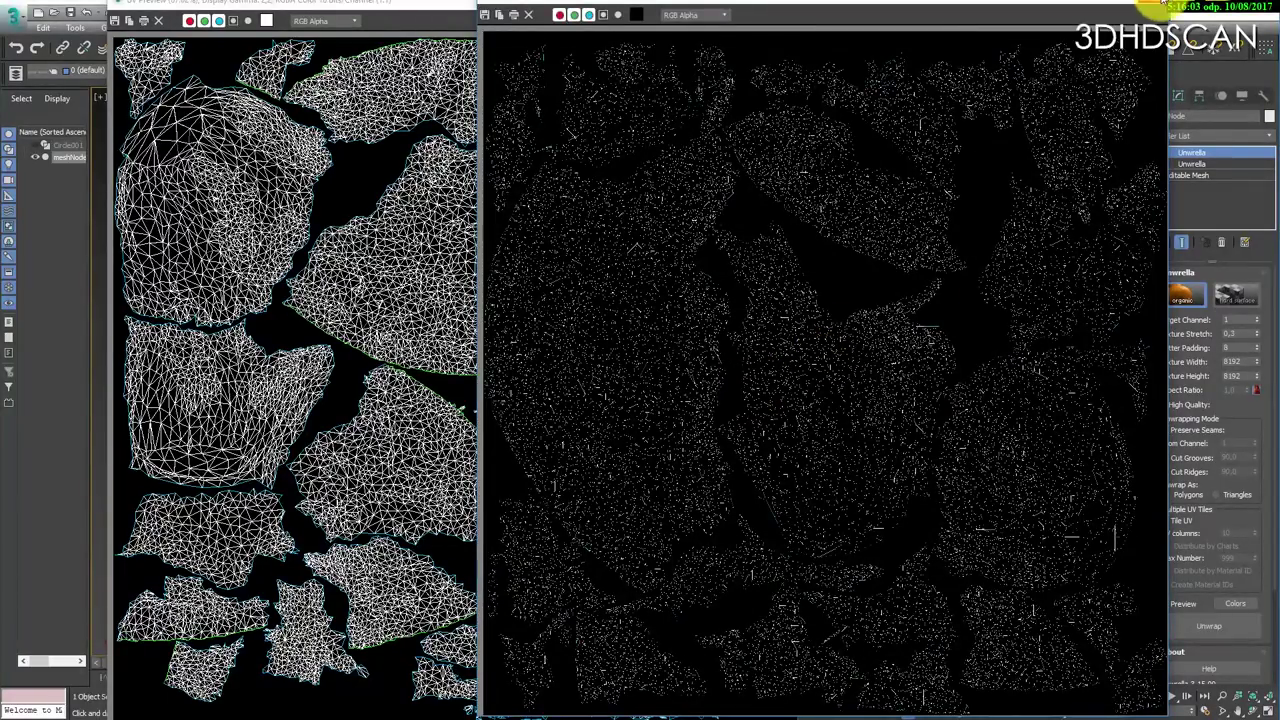
- Close both UV previews and convert the unwrapped stump to an Editable Mesh
{"action": "left_click", "coordinate": [1160, 5]}
{"action": "left_click", "coordinate": [777, 7]}
{"action": "right_click", "coordinate": [766, 277]}
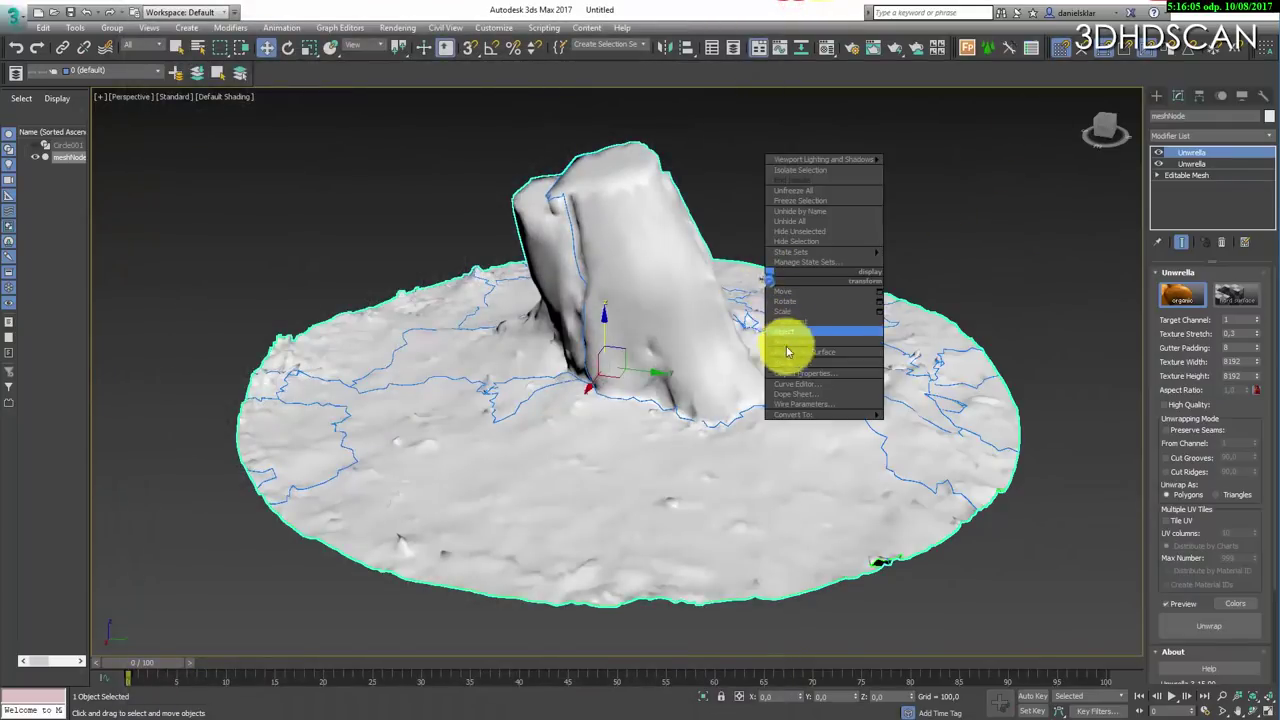
{"action": "mouse_move", "coordinate": [820, 414]}
{"action": "left_click", "coordinate": [980, 417]}
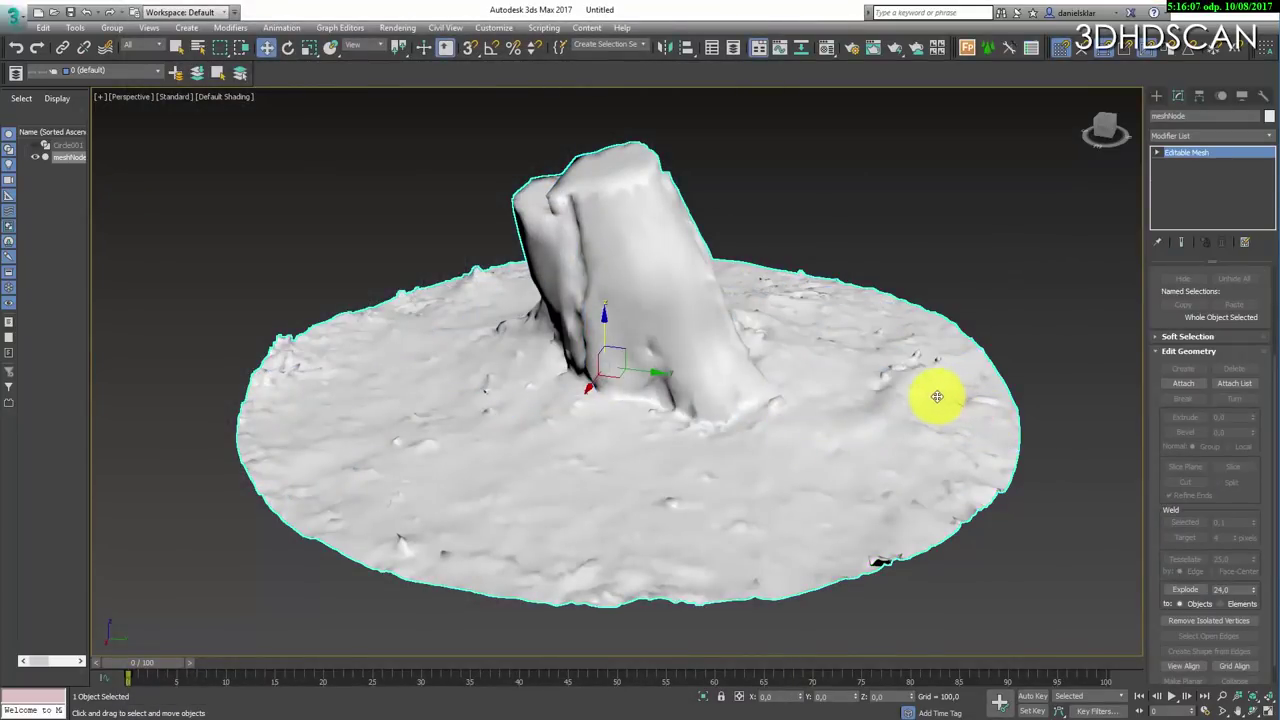
{"action": "middle_click_drag", "start_coordinate": [933, 396], "coordinate": [834, 389], "text": "alt"}
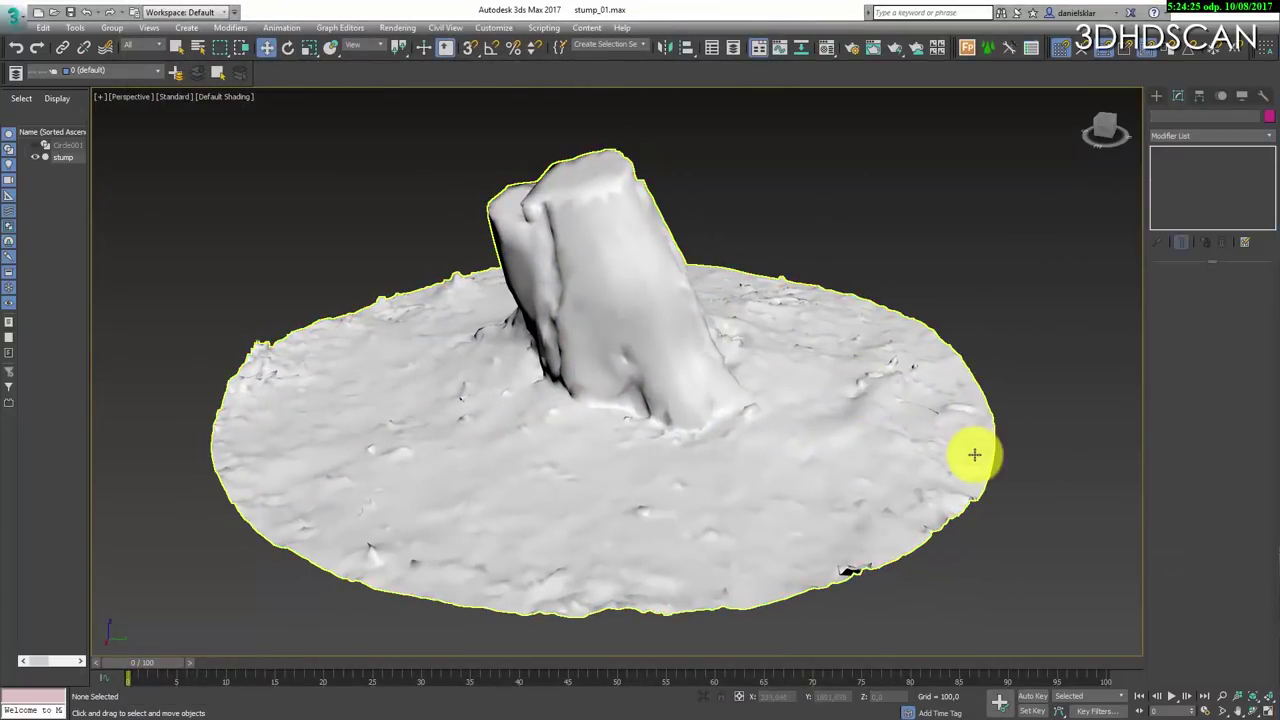
- Save the scene as stump_01.max in the stump_510 folder
{"action": "left_click", "coordinate": [12, 14]}
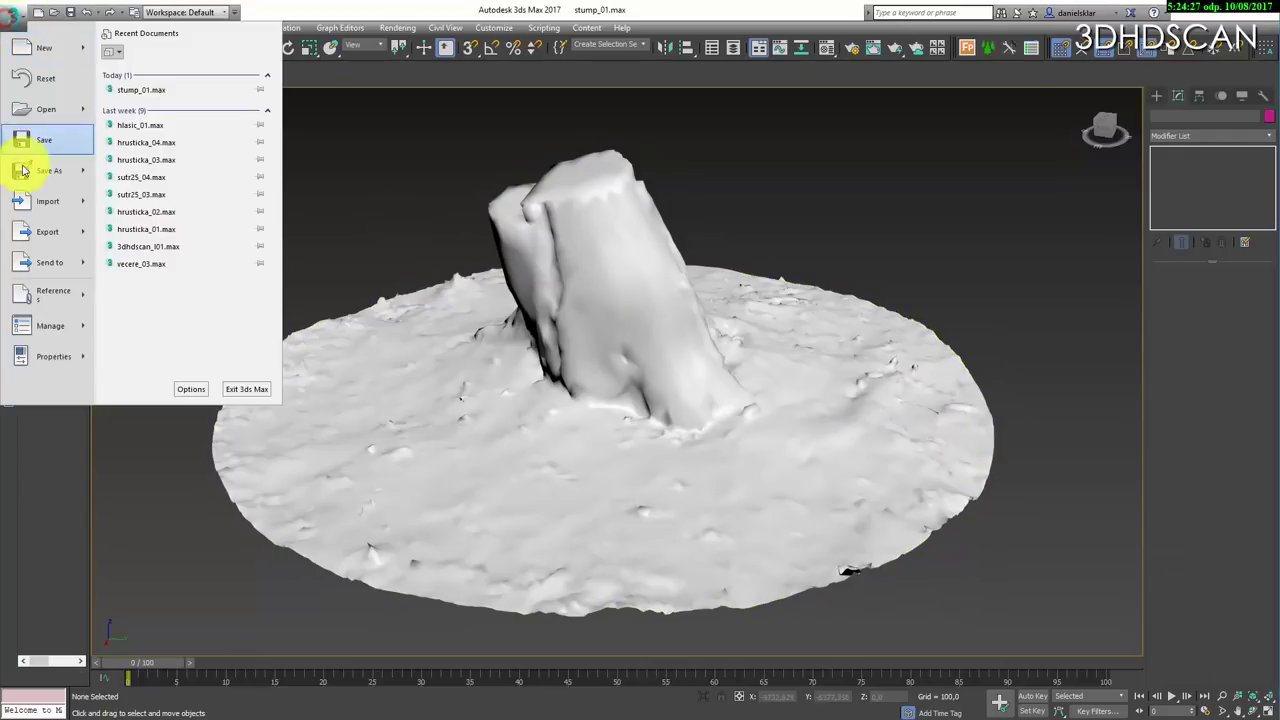
{"action": "left_click", "coordinate": [40, 170]}
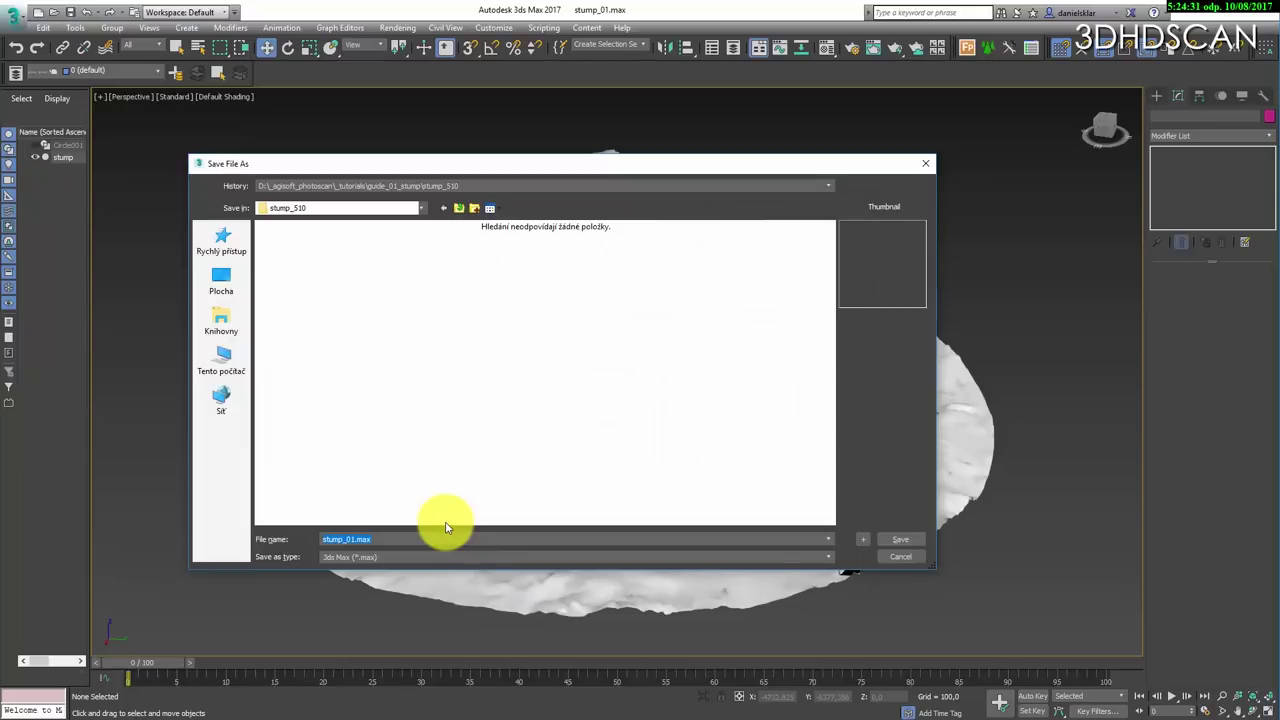
{"action": "key", "text": "Return"}
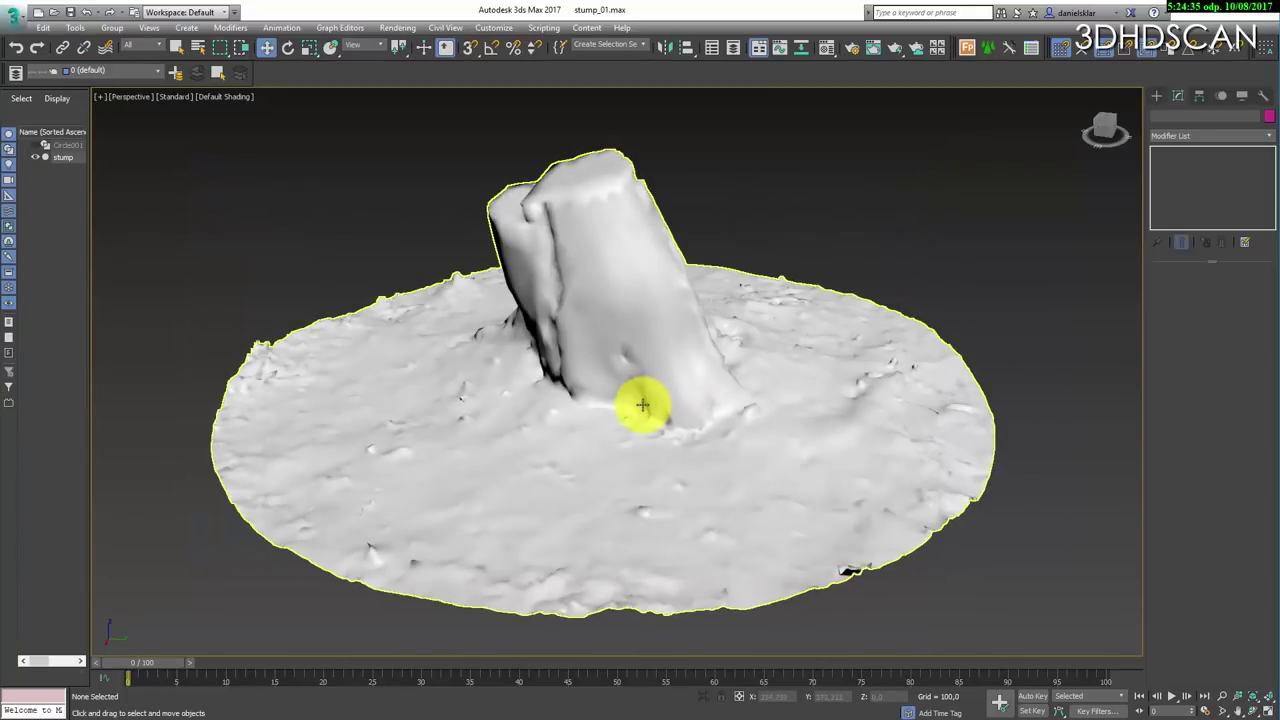
- Select the stump and set the Scanline Renderer's antialiasing filter to Catmull-Rom in the render setup
{"action": "left_click", "coordinate": [711, 394]}
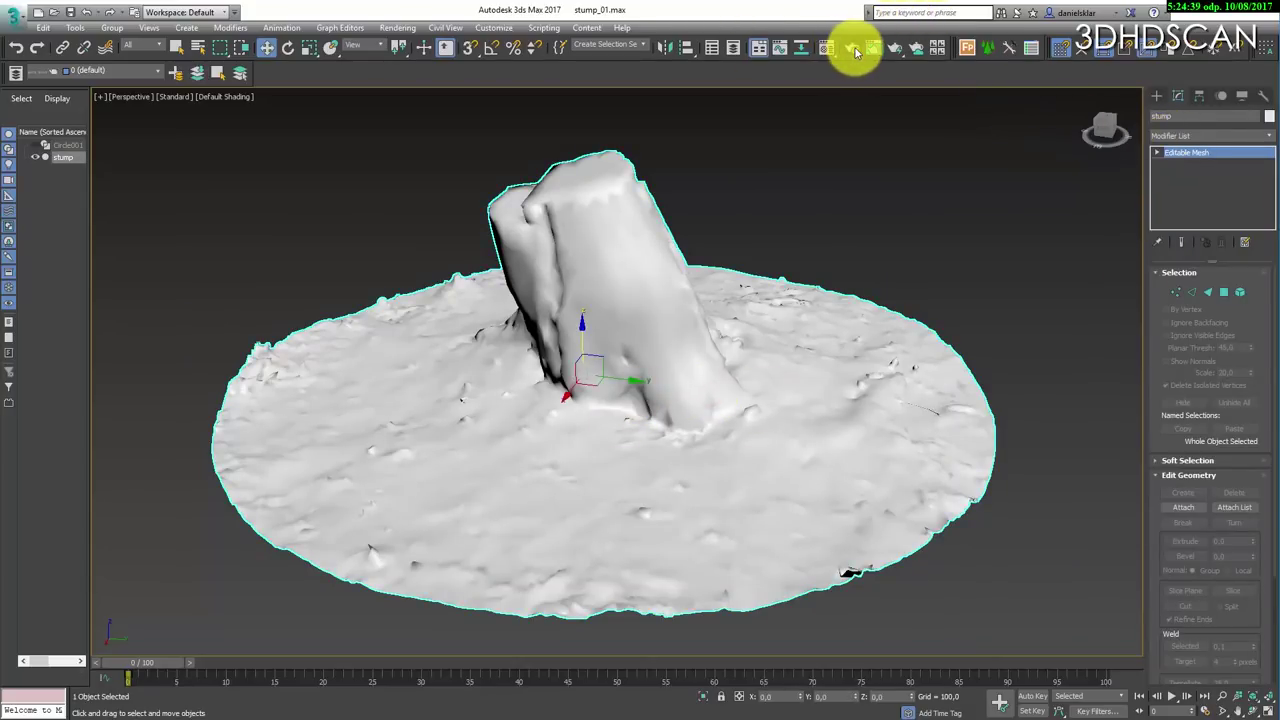
{"action": "left_click", "coordinate": [851, 47]}
{"action": "left_click_drag", "start_coordinate": [440, 226], "coordinate": [456, 198]}
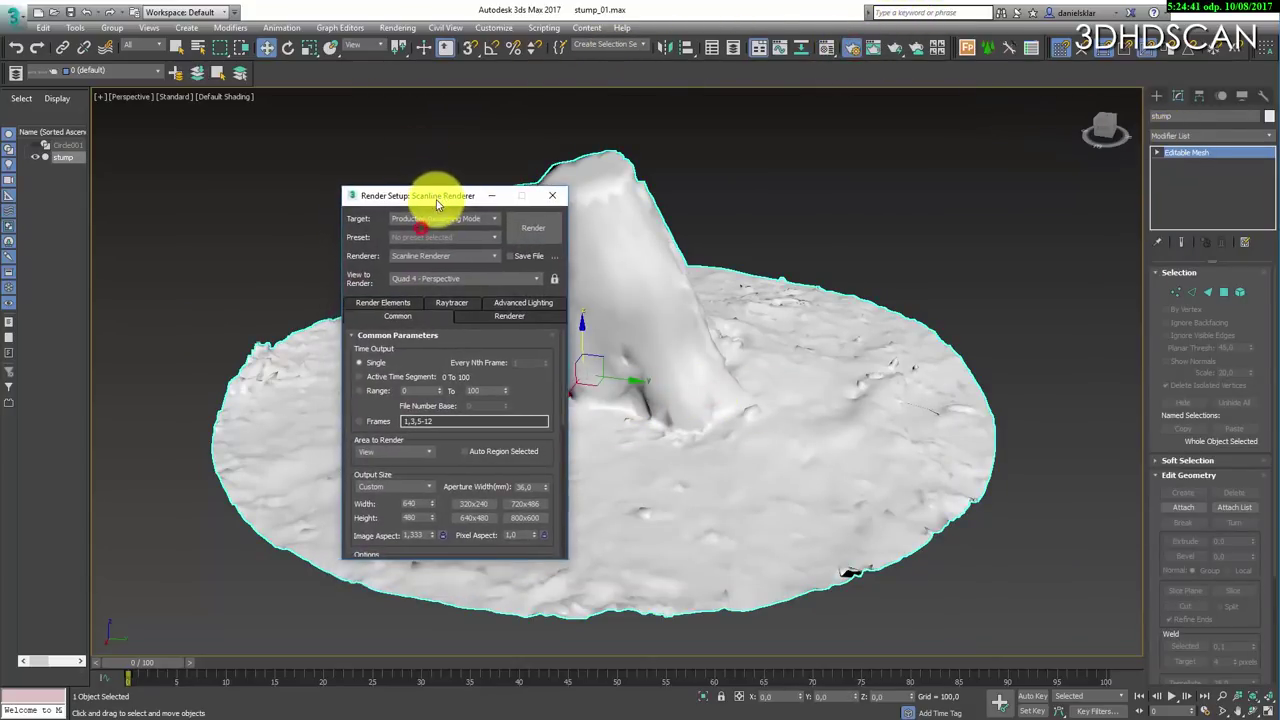
{"action": "left_click", "coordinate": [512, 316]}
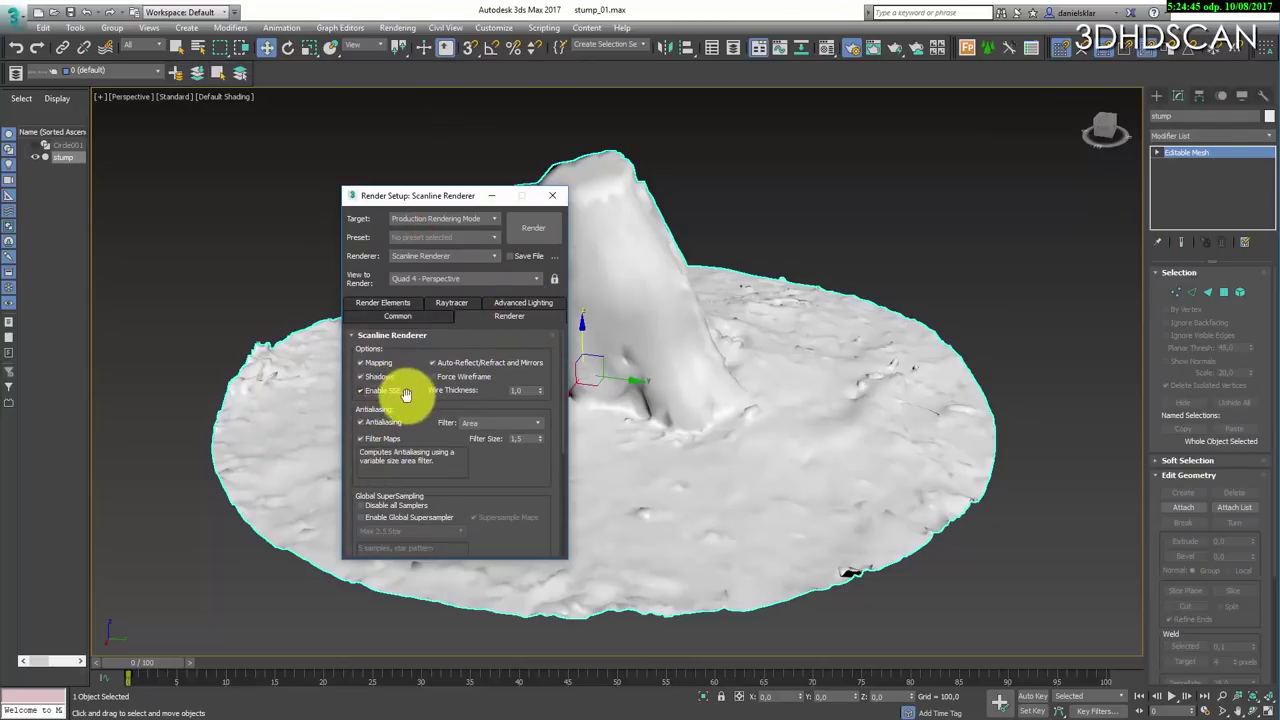
{"action": "left_click", "coordinate": [493, 424]}
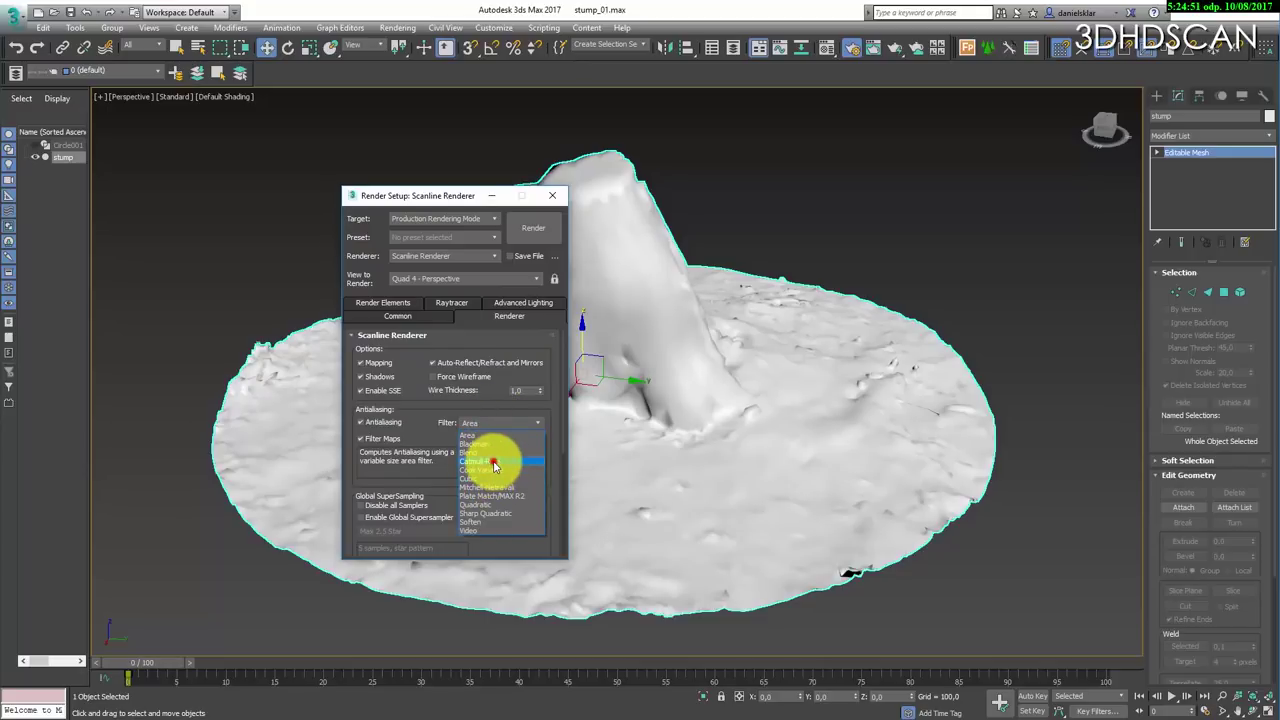
{"action": "left_click", "coordinate": [493, 461]}
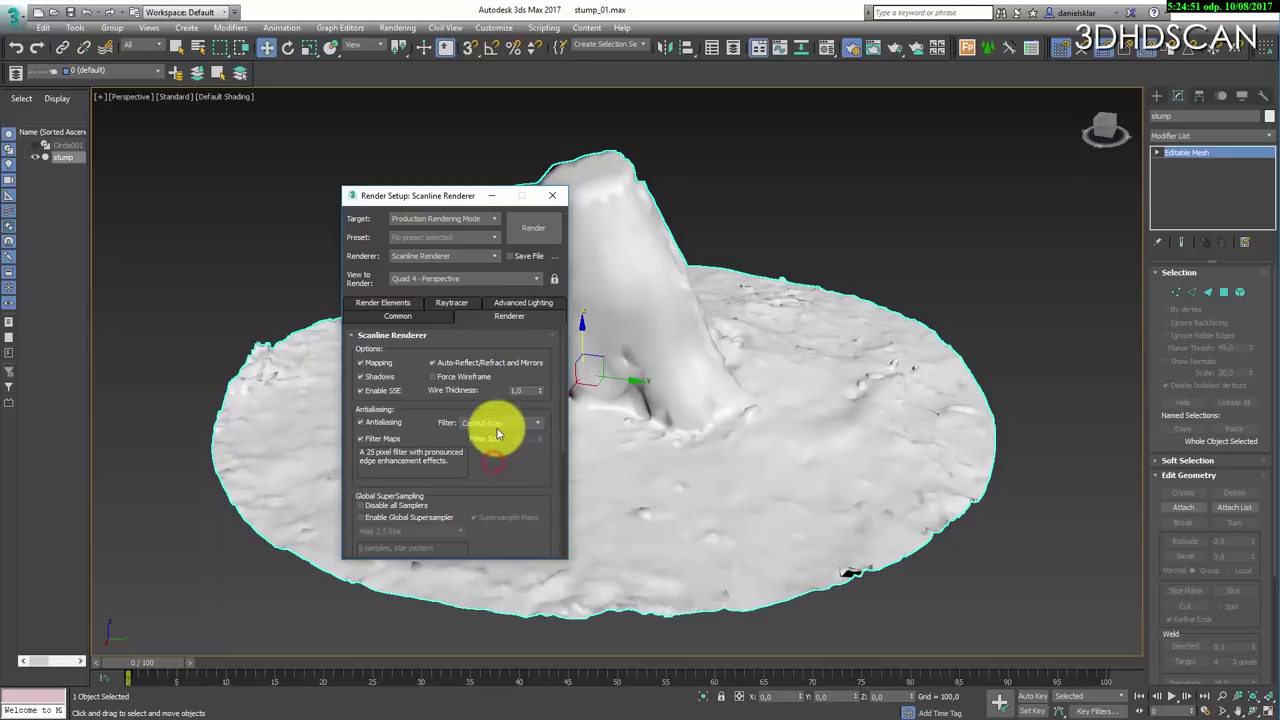
{"action": "left_click", "coordinate": [553, 196]}
- Add a Projection modifier to the stump above its Editable Mesh
{"action": "middle_click_drag", "start_coordinate": [703, 309], "coordinate": [723, 457], "text": "alt"}
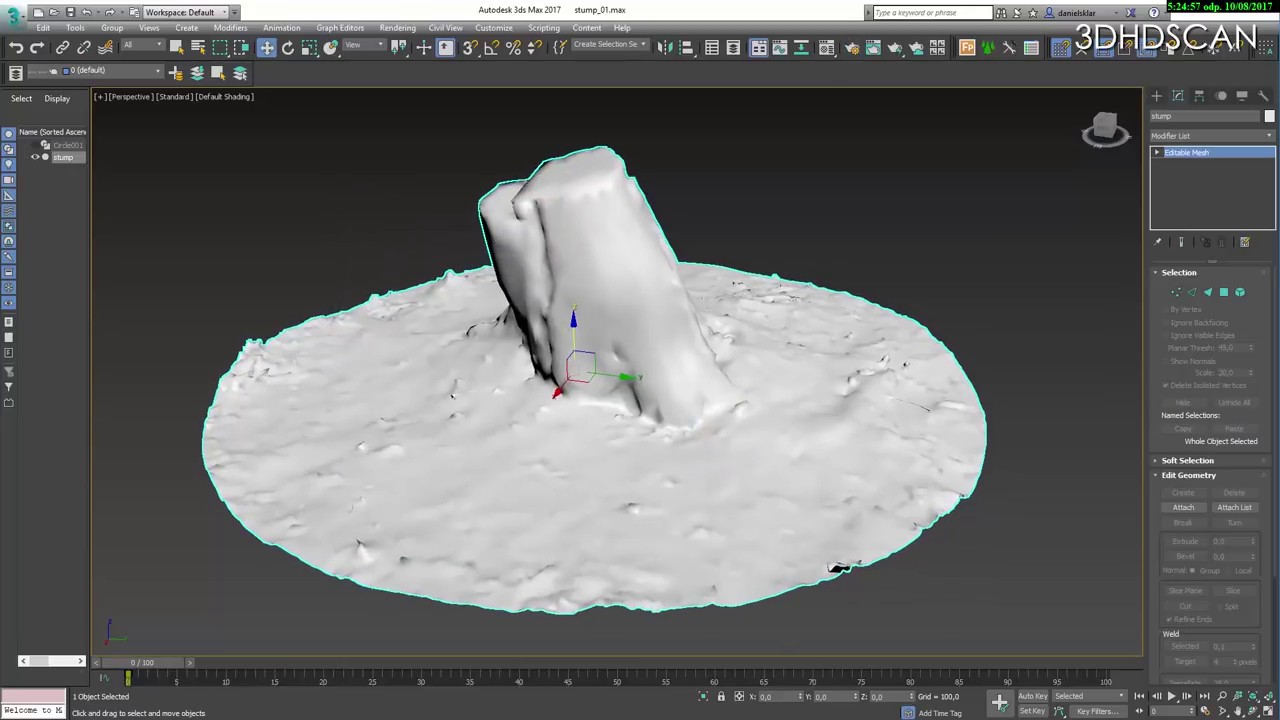
{"action": "left_click", "coordinate": [1230, 136]}
{"action": "scroll", "coordinate": [1215, 653], "scroll_direction": "down", "scroll_amount": 12}
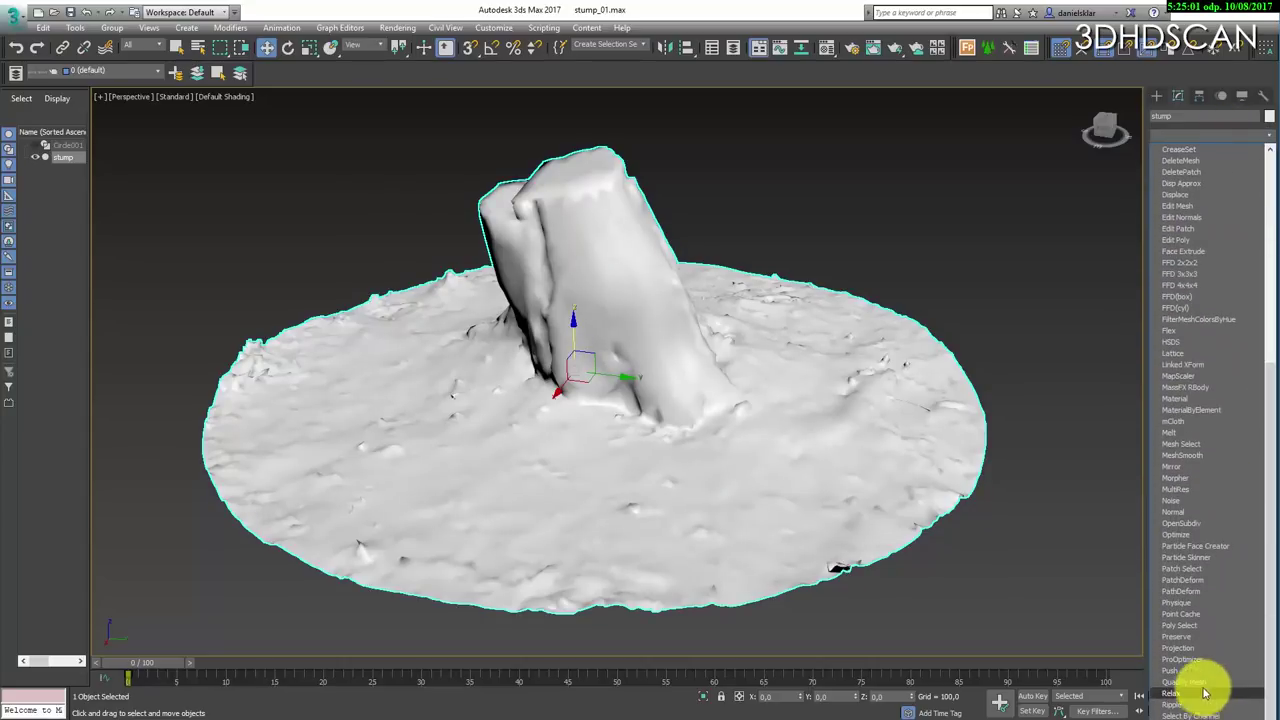
{"action": "left_click", "coordinate": [1184, 652]}
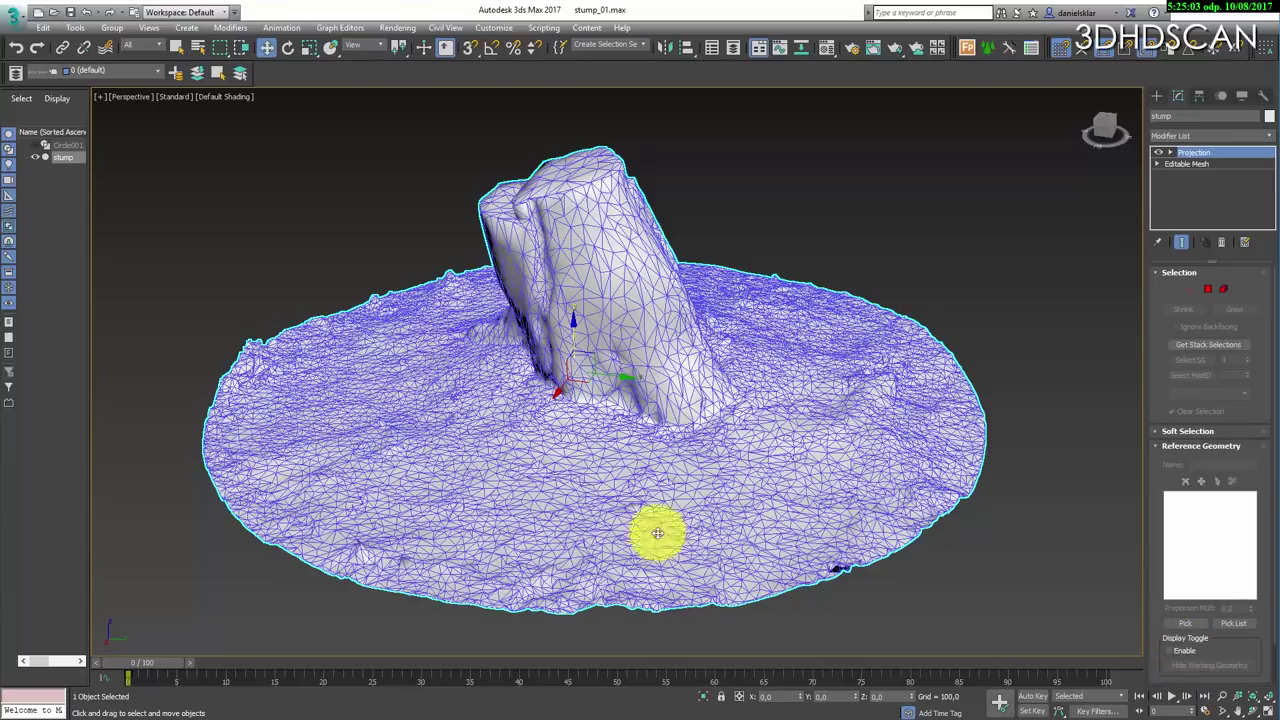
{"action": "middle_click_drag", "start_coordinate": [768, 274], "coordinate": [769, 262]}
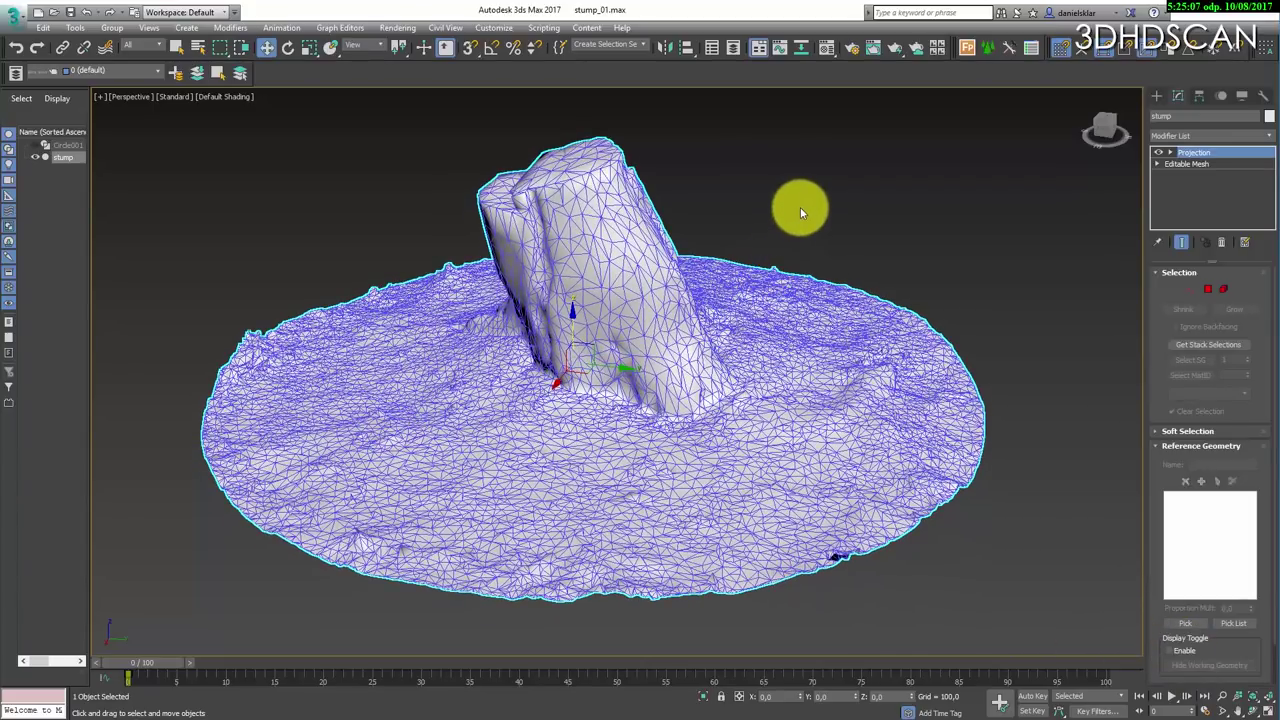
- Open Render To Texture for the stump and move its dialog fully into view
{"action": "key", "text": "q"}
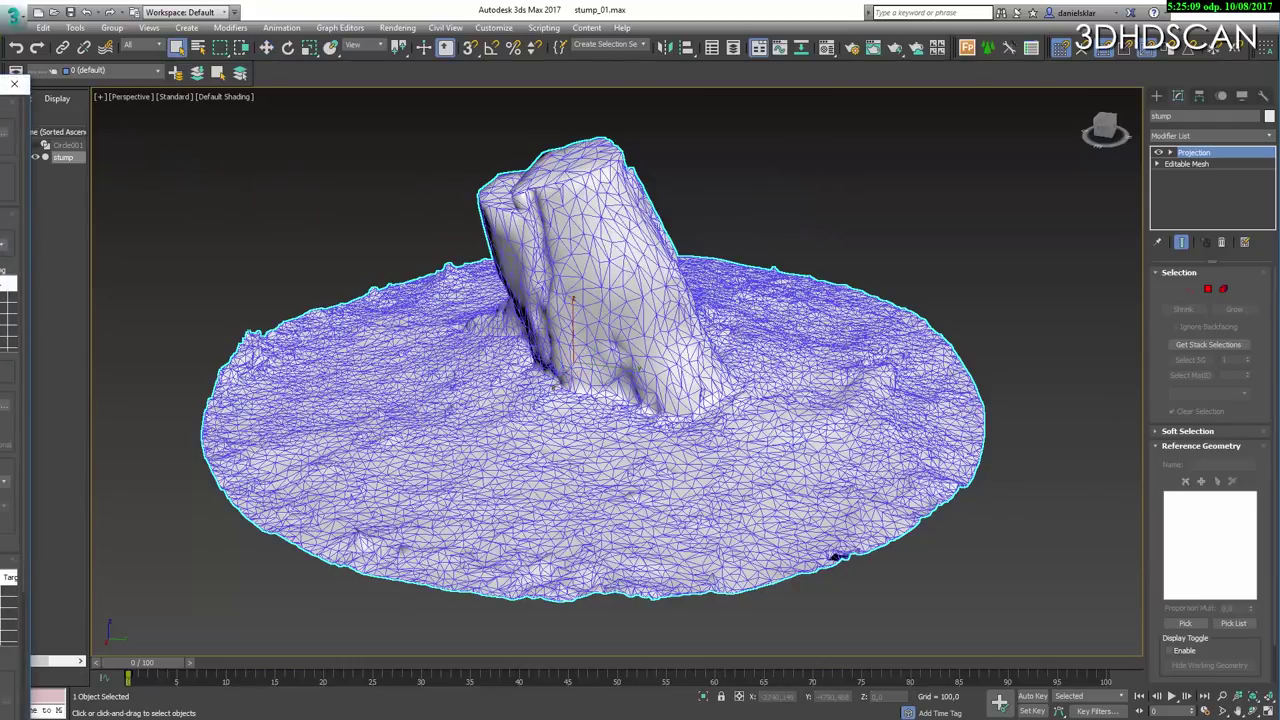
{"action": "left_click_drag", "start_coordinate": [0, 84], "coordinate": [232, 134]}
{"action": "mouse_move", "coordinate": [335, 253]}
{"action": "left_mouse_down"}
{"action": "mouse_move", "coordinate": [329, 271]}
{"action": "mouse_move", "coordinate": [331, 255]}
{"action": "left_mouse_up"}
- Set the texture output path to the _agisoft_photoscan\_tutorials\guide_01_stump\stump_510 folder on drive D
{"action": "left_click", "coordinate": [338, 167]}
{"action": "left_click", "coordinate": [337, 165]}
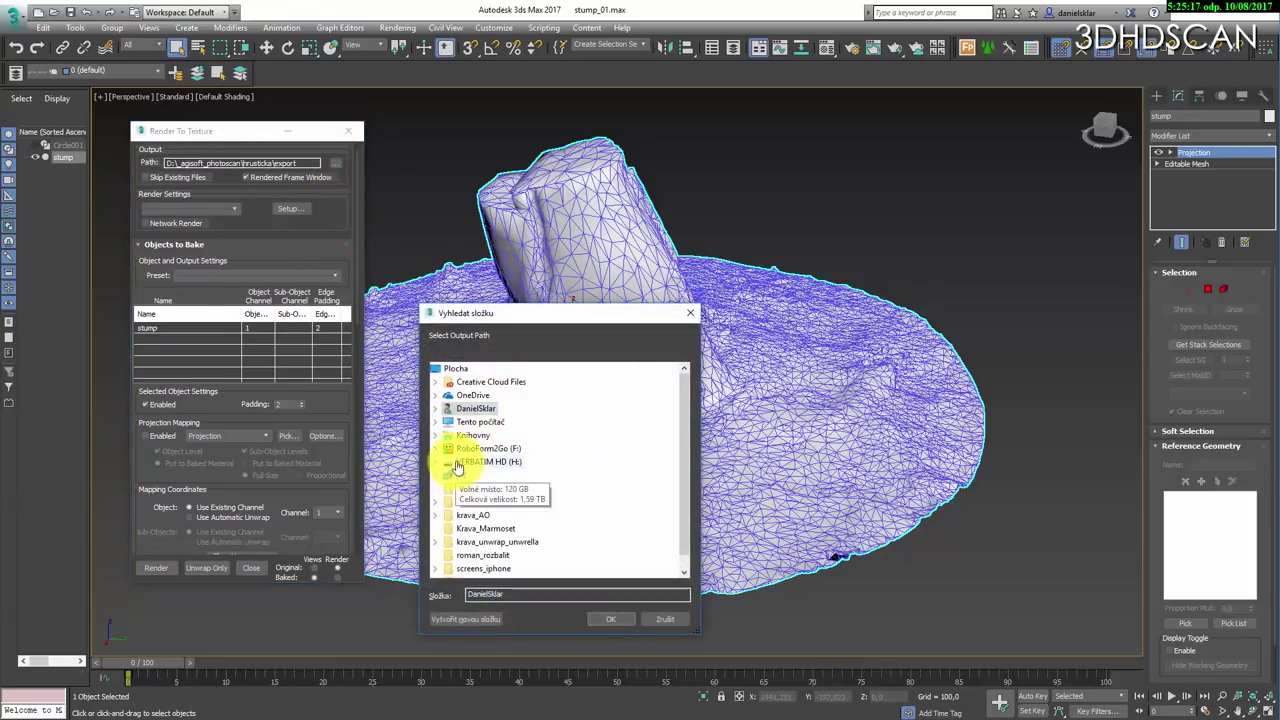
{"action": "left_click", "coordinate": [436, 408]}
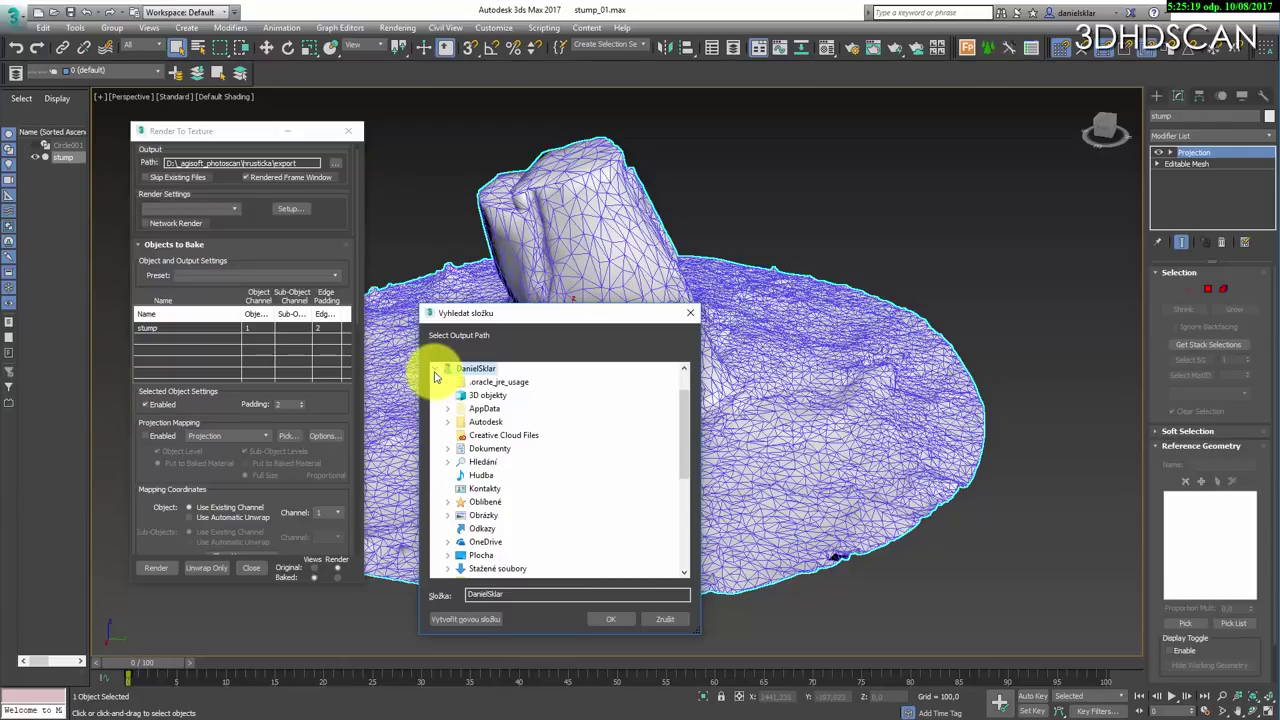
{"action": "left_click", "coordinate": [436, 369]}
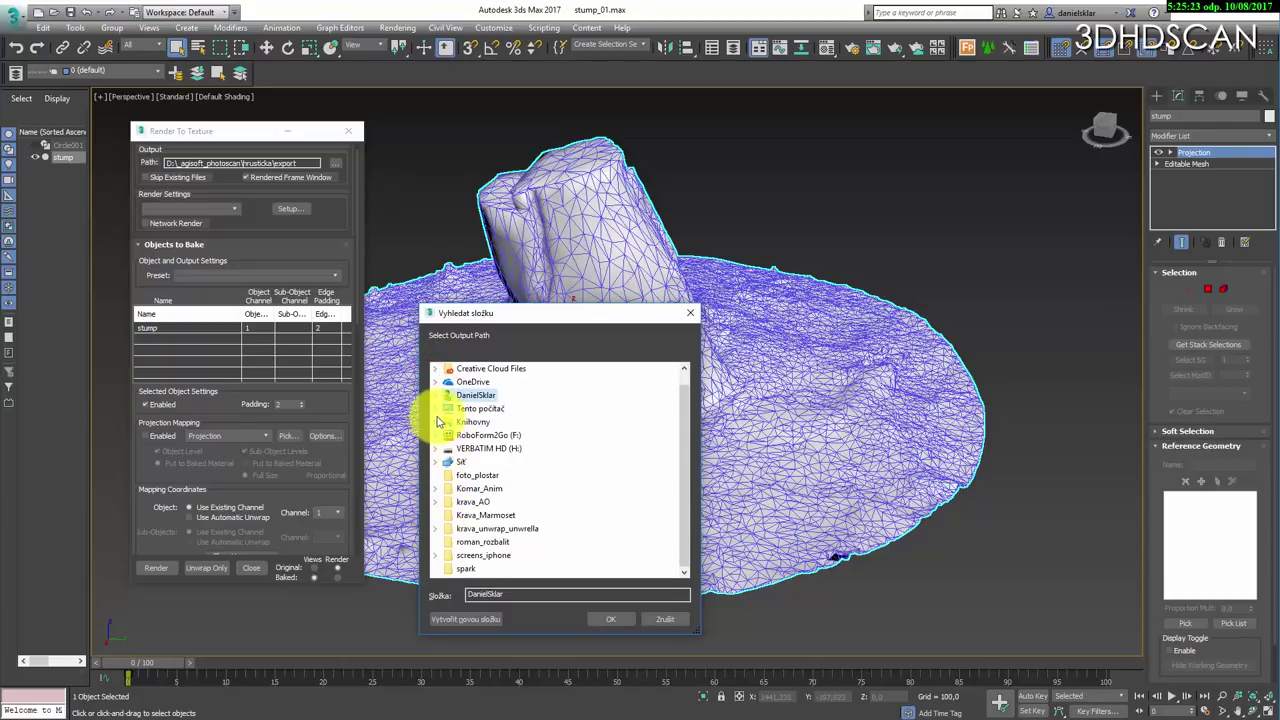
{"action": "left_click", "coordinate": [436, 408]}
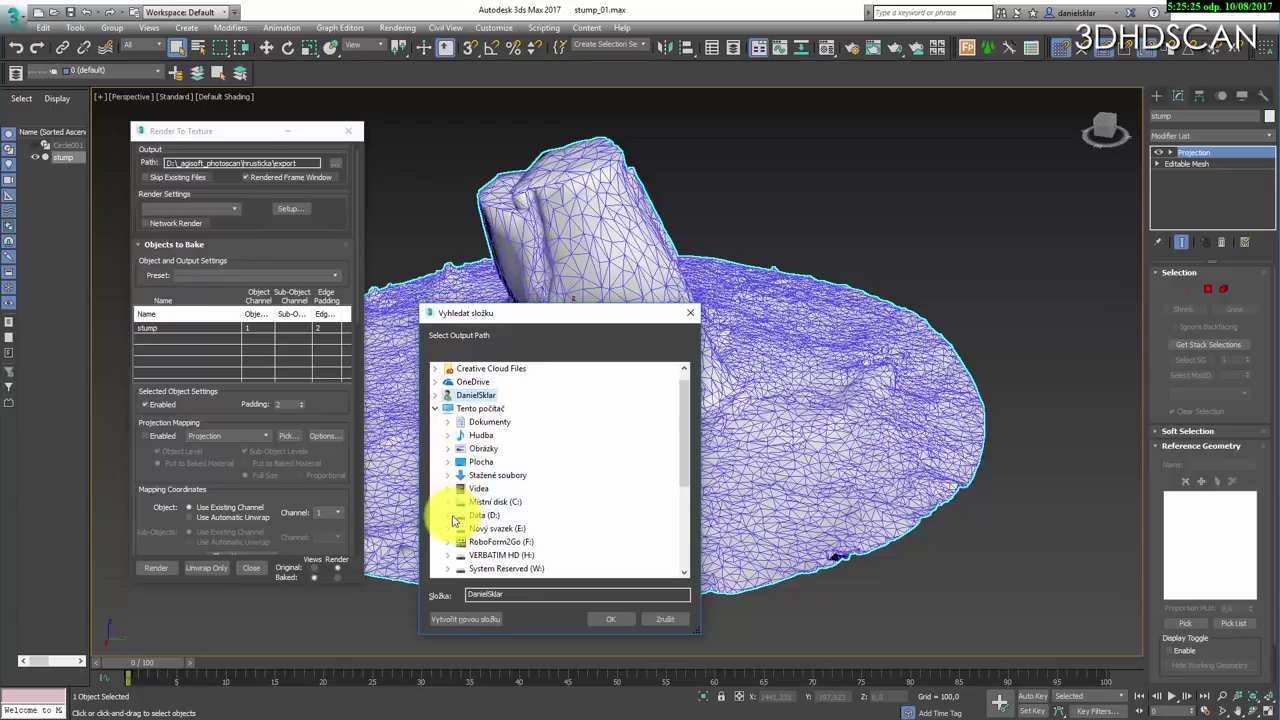
{"action": "left_click", "coordinate": [448, 514]}
{"action": "left_click", "coordinate": [463, 382]}
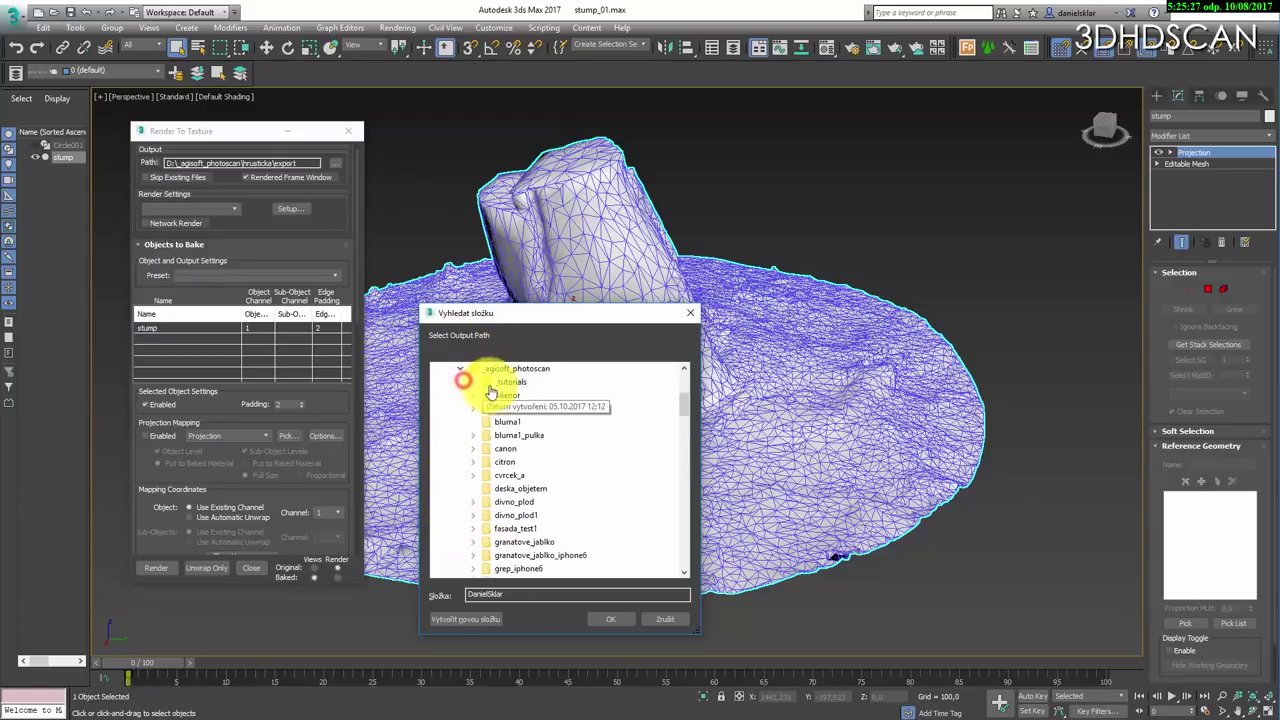
{"action": "left_click", "coordinate": [497, 382]}
{"action": "scroll", "coordinate": [519, 488], "scroll_direction": "down", "scroll_amount": 3}
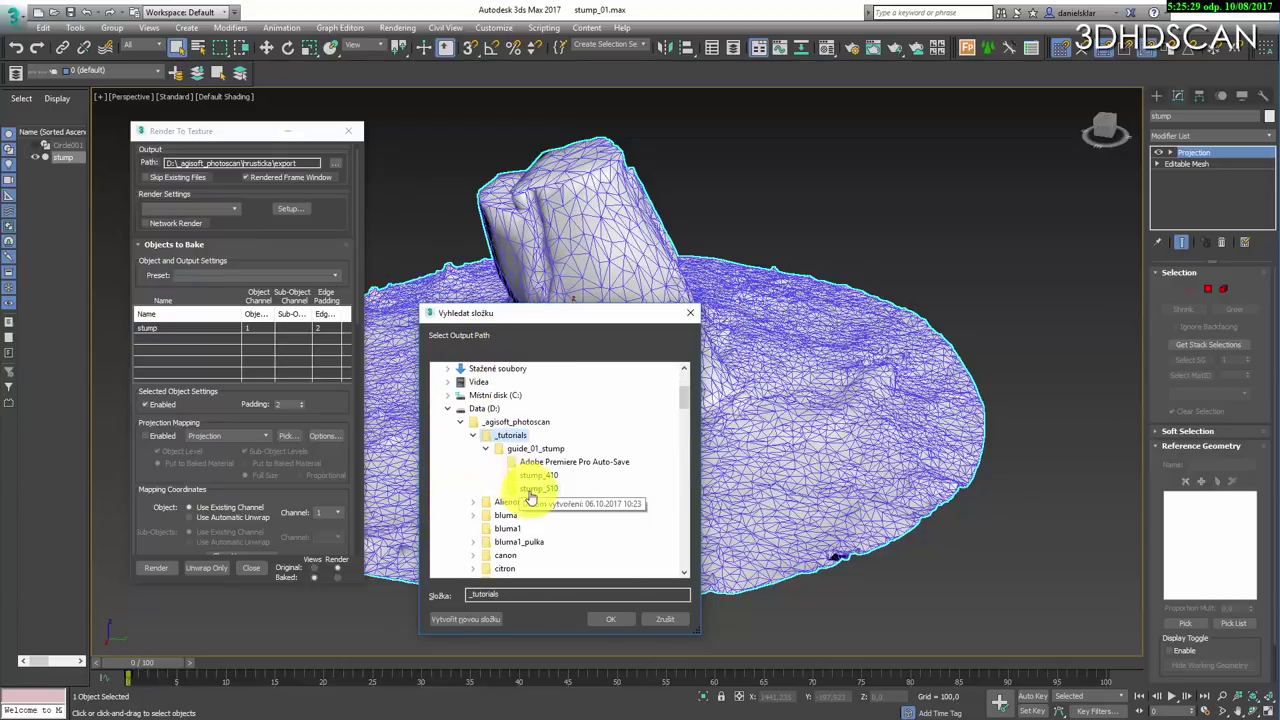
{"action": "left_click", "coordinate": [538, 488]}
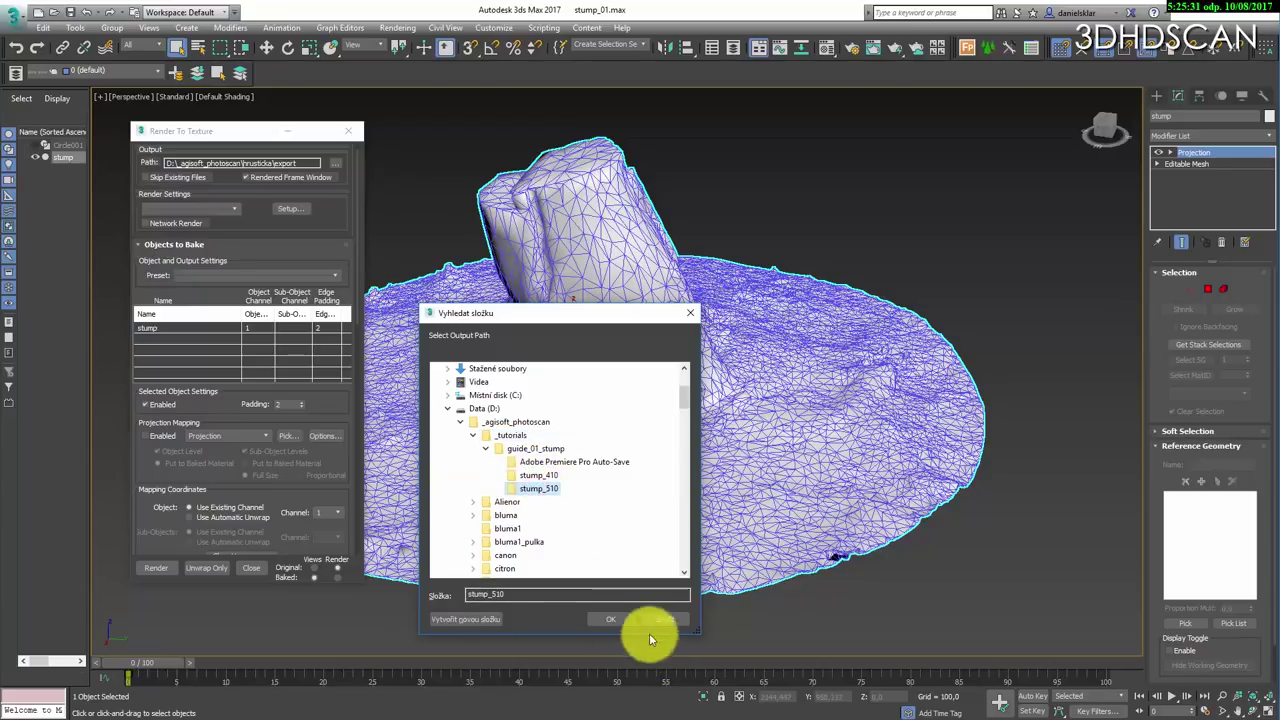
{"action": "left_click", "coordinate": [614, 618]}
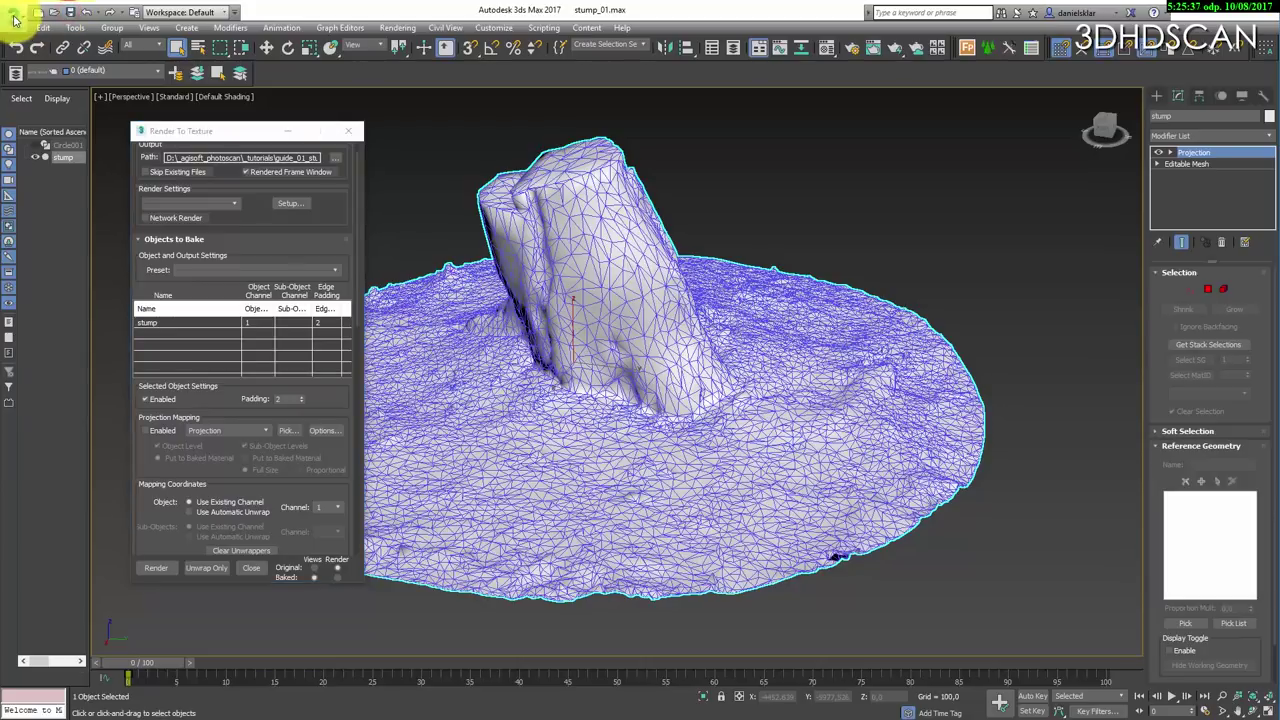
- Import the high-resolution stump_15mb.fbx into the scene with the Autodesk Media & Entertainment preset
{"action": "left_click", "coordinate": [14, 16]}
{"action": "left_click", "coordinate": [38, 200]}
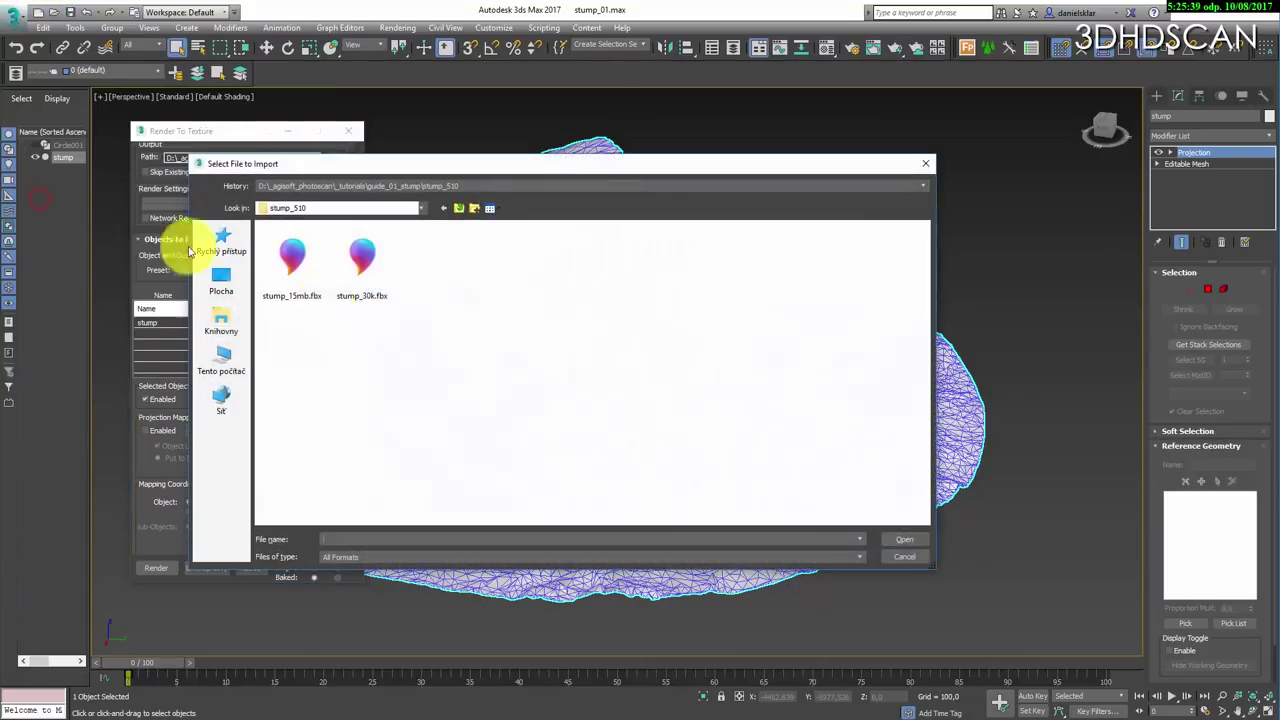
{"action": "double_click", "coordinate": [280, 265]}
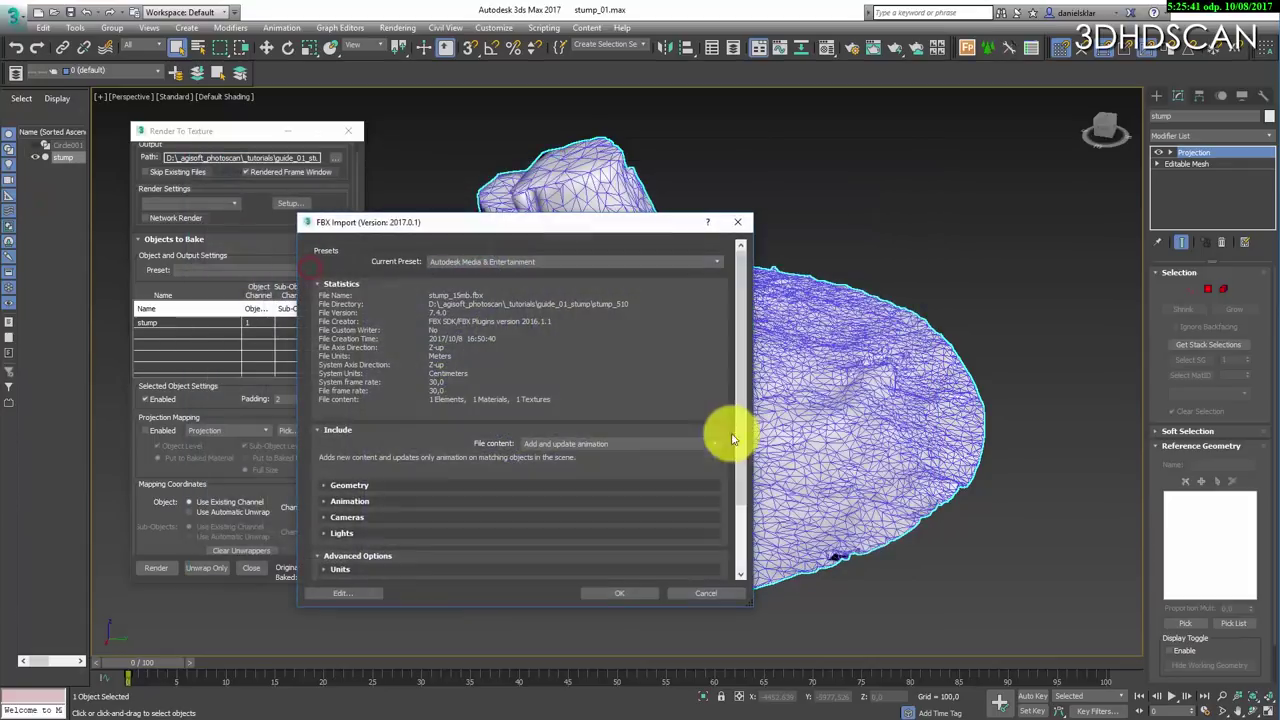
{"action": "left_click", "coordinate": [635, 597]}
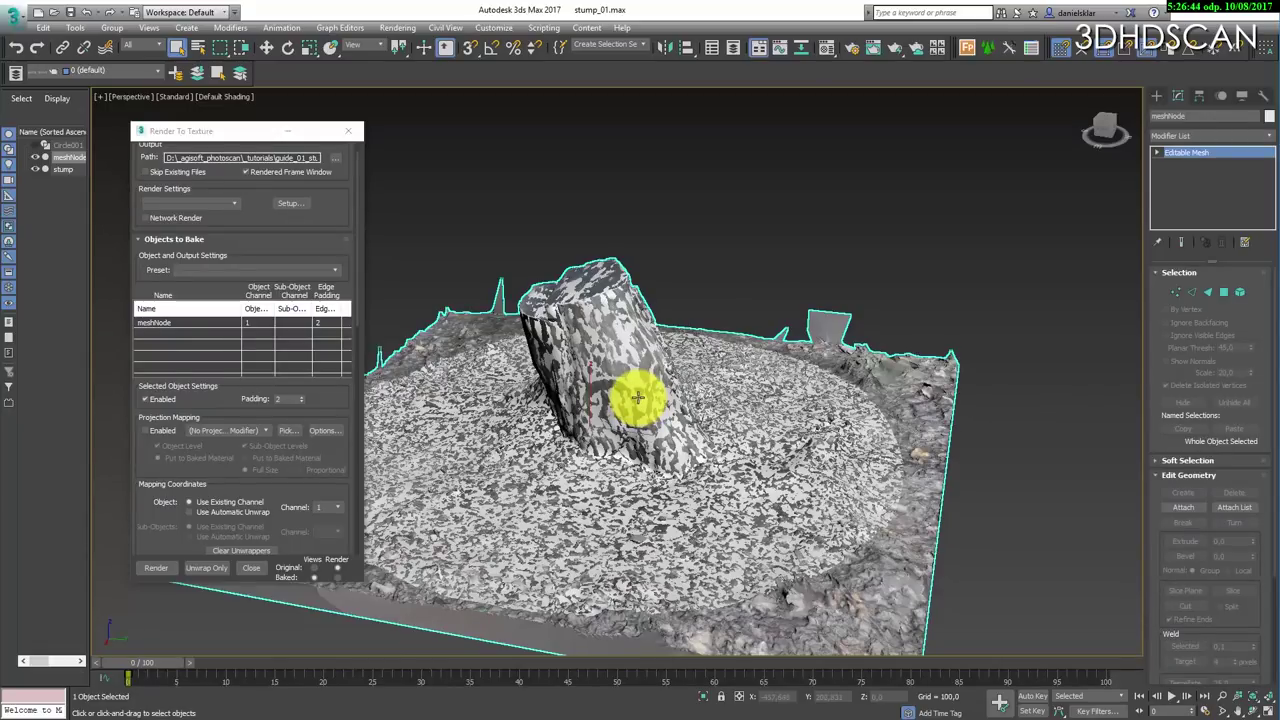
- Rename the imported high-resolution mesh to hi
{"action": "middle_click_drag", "start_coordinate": [637, 398], "coordinate": [654, 357]}
{"action": "left_click_drag", "start_coordinate": [1206, 115], "coordinate": [963, 108]}
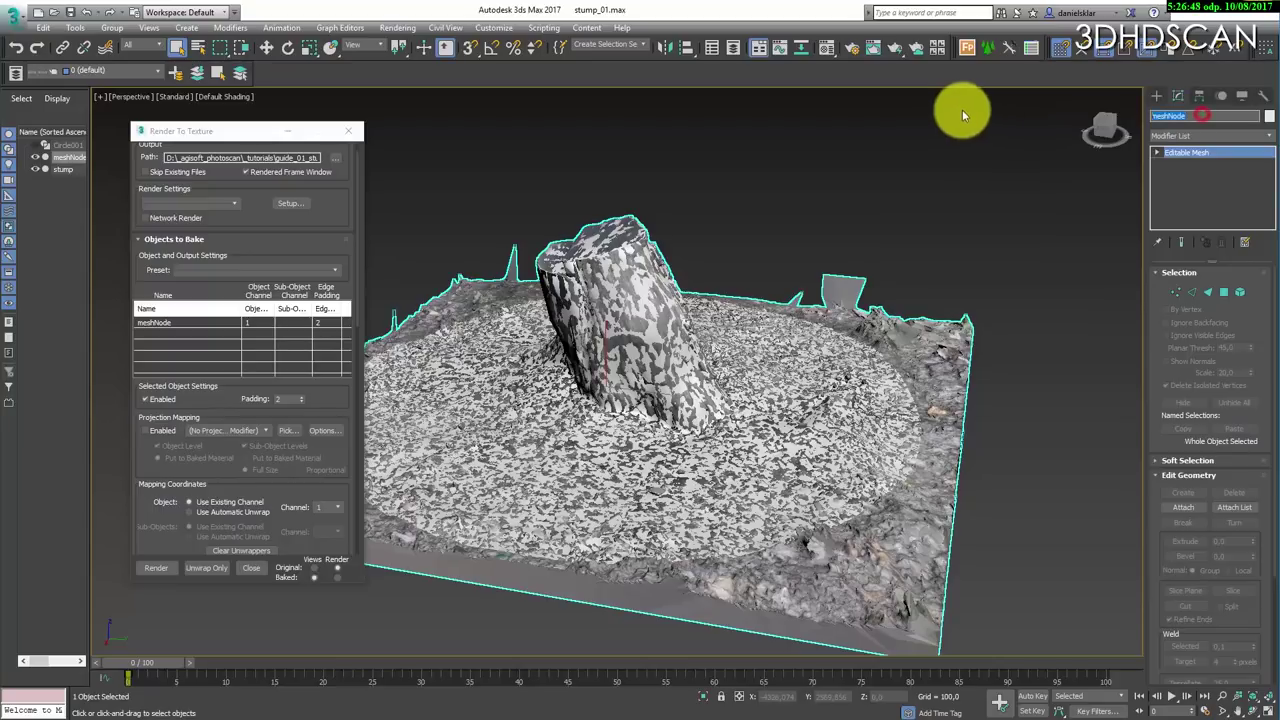
{"action": "type", "text": "hi"}
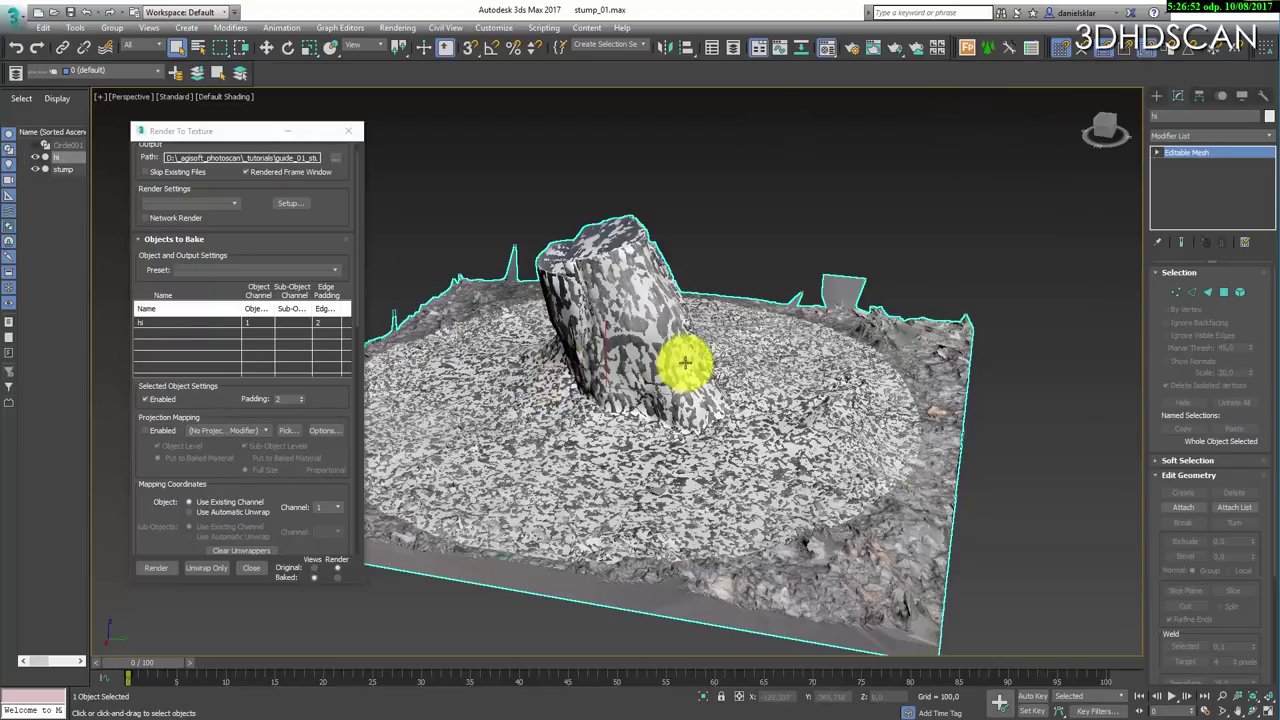
- In the first sample material, copy the white specular color to diffuse and lock the diffuse and specular colors together
{"action": "type", "text": "m"}
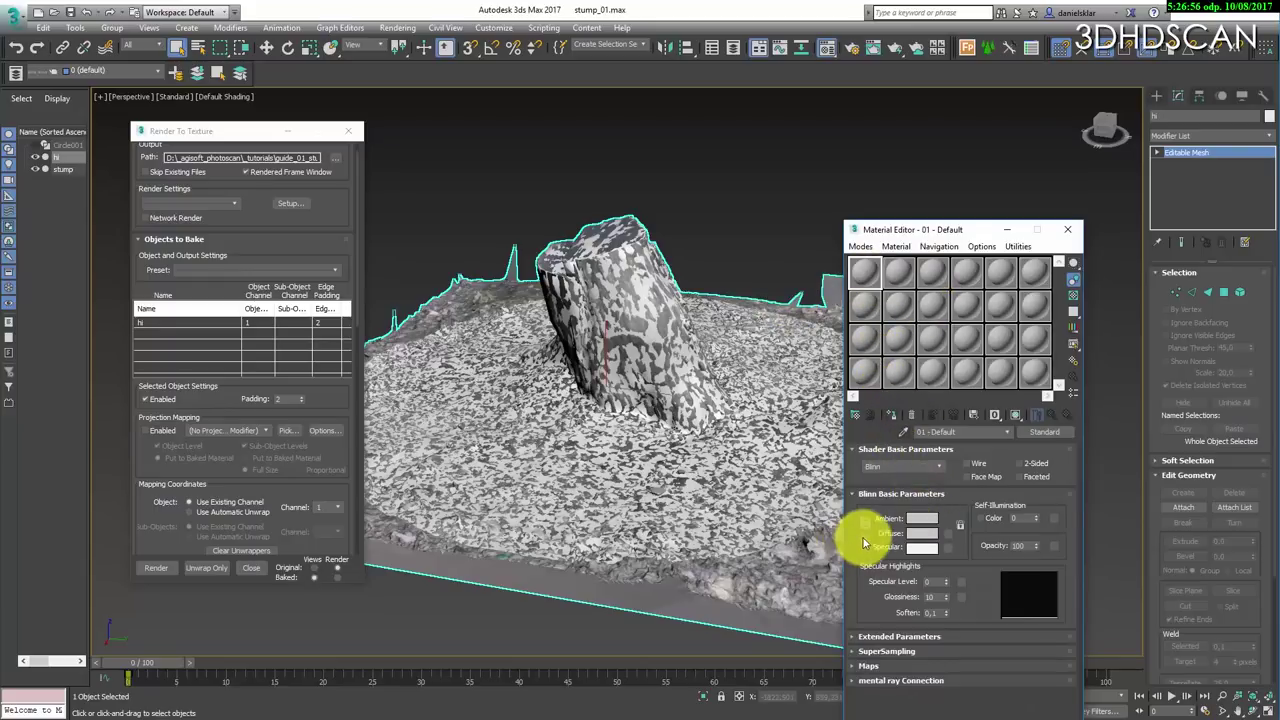
{"action": "left_click_drag", "start_coordinate": [926, 550], "coordinate": [922, 534]}
{"action": "left_click", "coordinate": [877, 536]}
{"action": "left_click", "coordinate": [861, 541]}
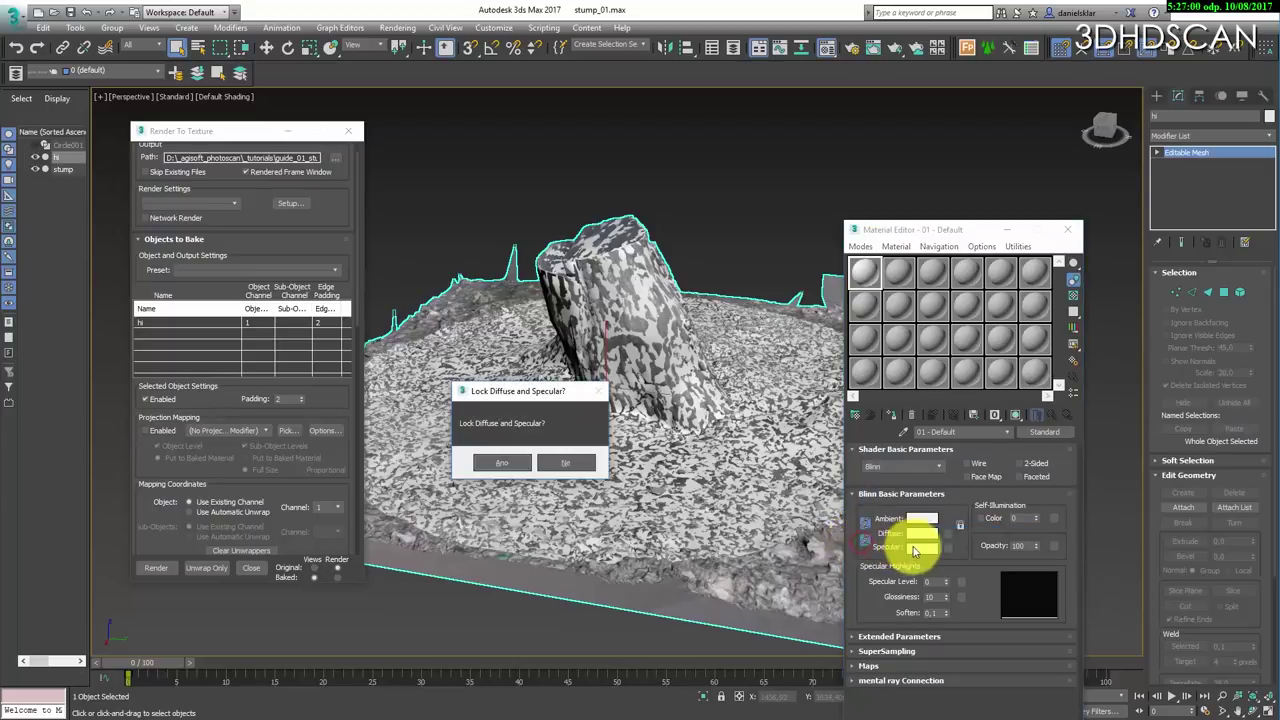
{"action": "key", "text": "Return"}
- Assign the existing scene texture stump_15mb_u1_v1.png as the material's diffuse color map
{"action": "left_click", "coordinate": [949, 535]}
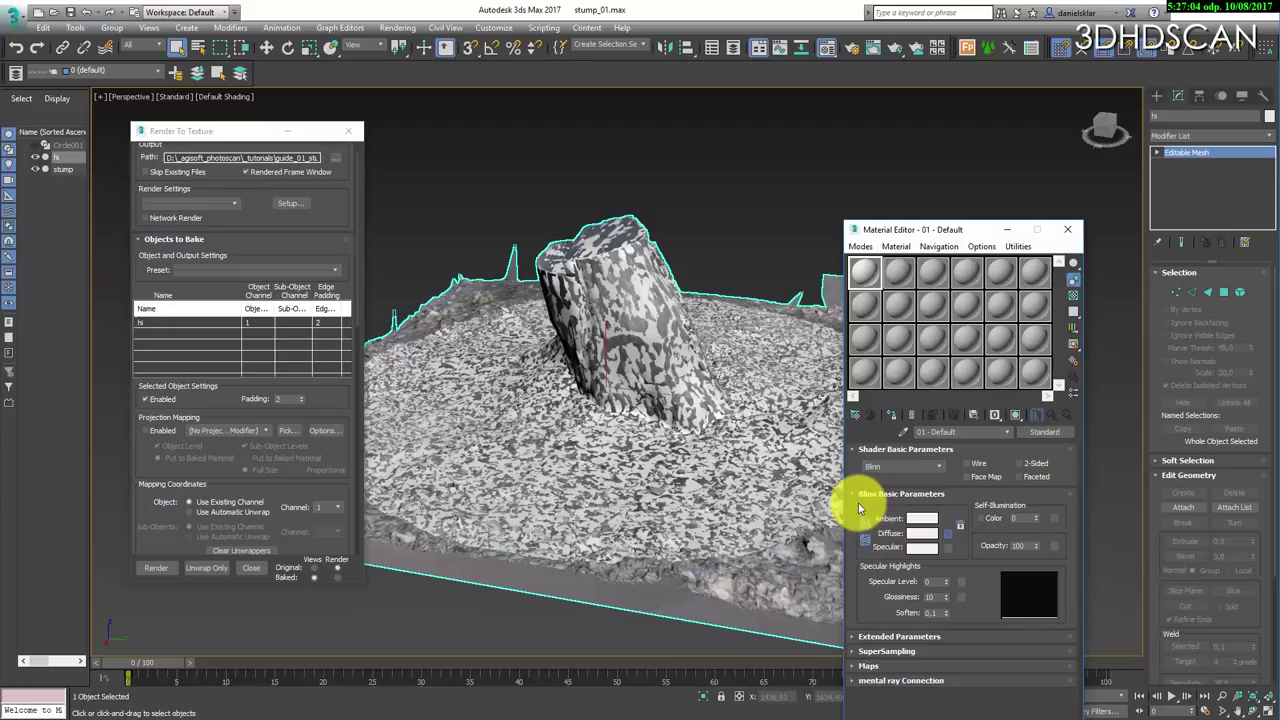
{"action": "left_click", "coordinate": [947, 533]}
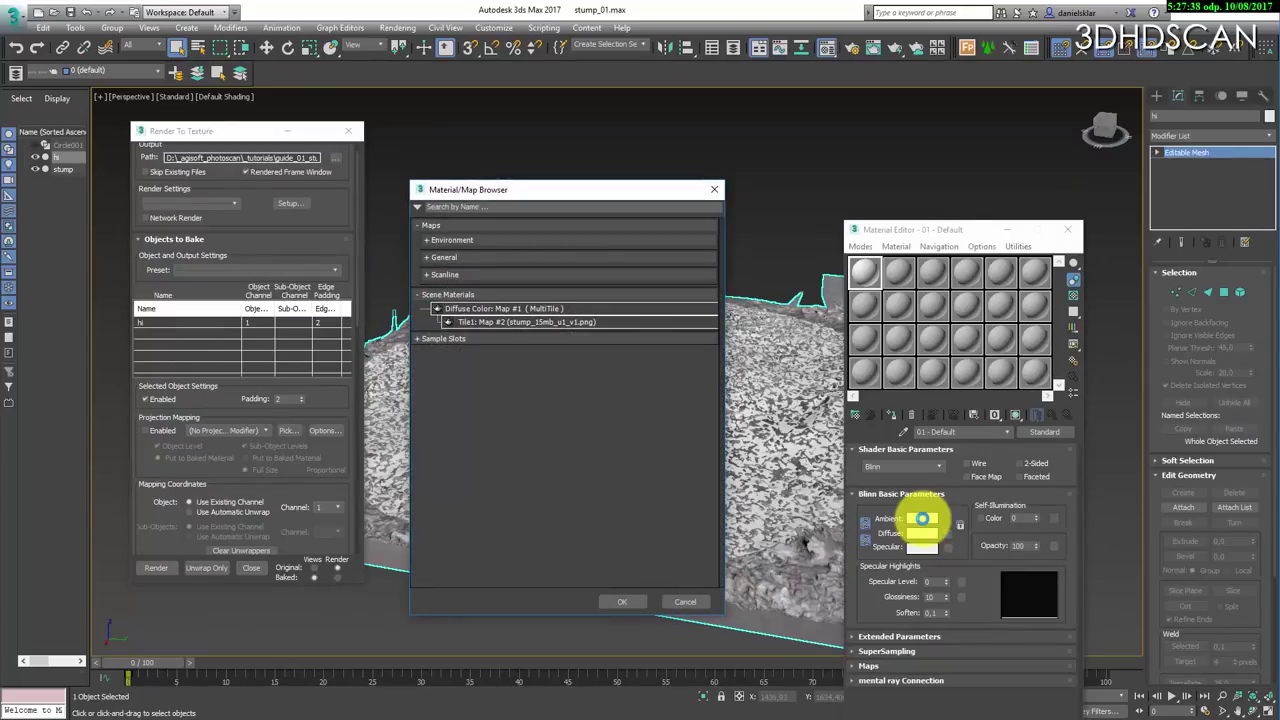
{"action": "double_click", "coordinate": [522, 322]}
{"action": "key", "text": "Return"}
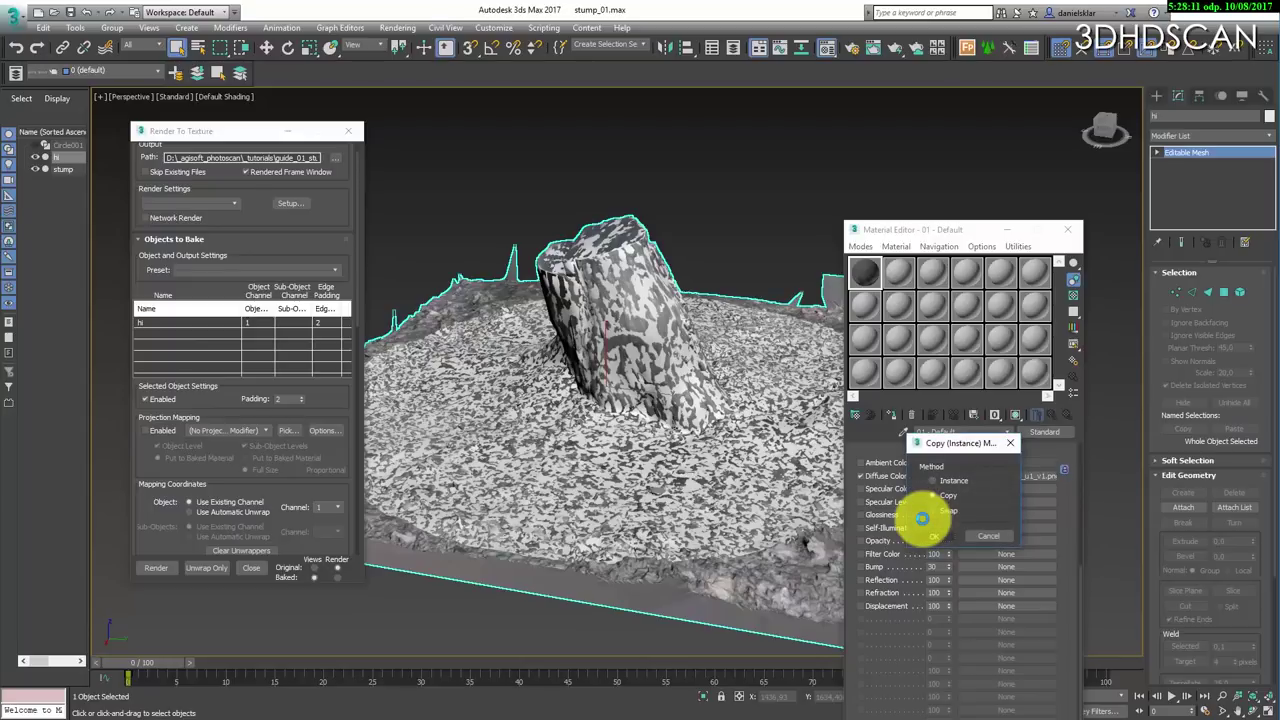
- Place a copy of the diffuse texture in the material's Bump slot and name the material hi
{"action": "left_click", "coordinate": [932, 535]}
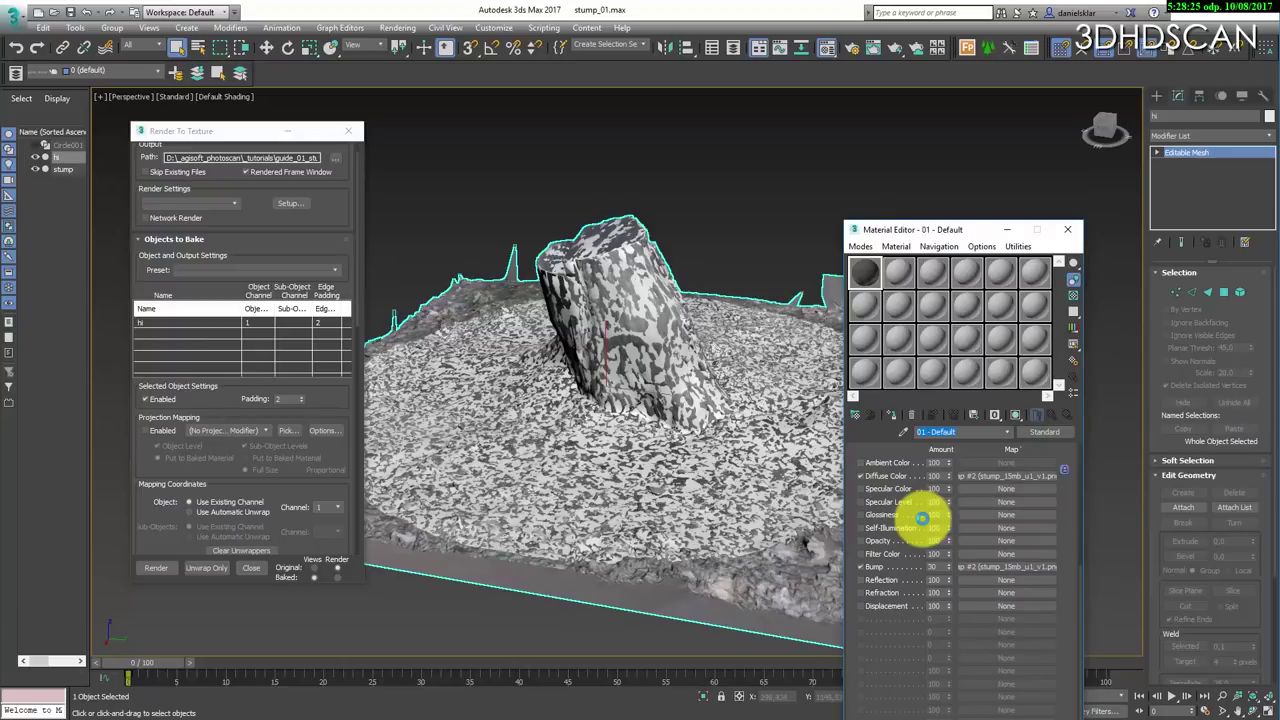
{"action": "type", "text": "hi"}
{"action": "key", "text": "Return"}
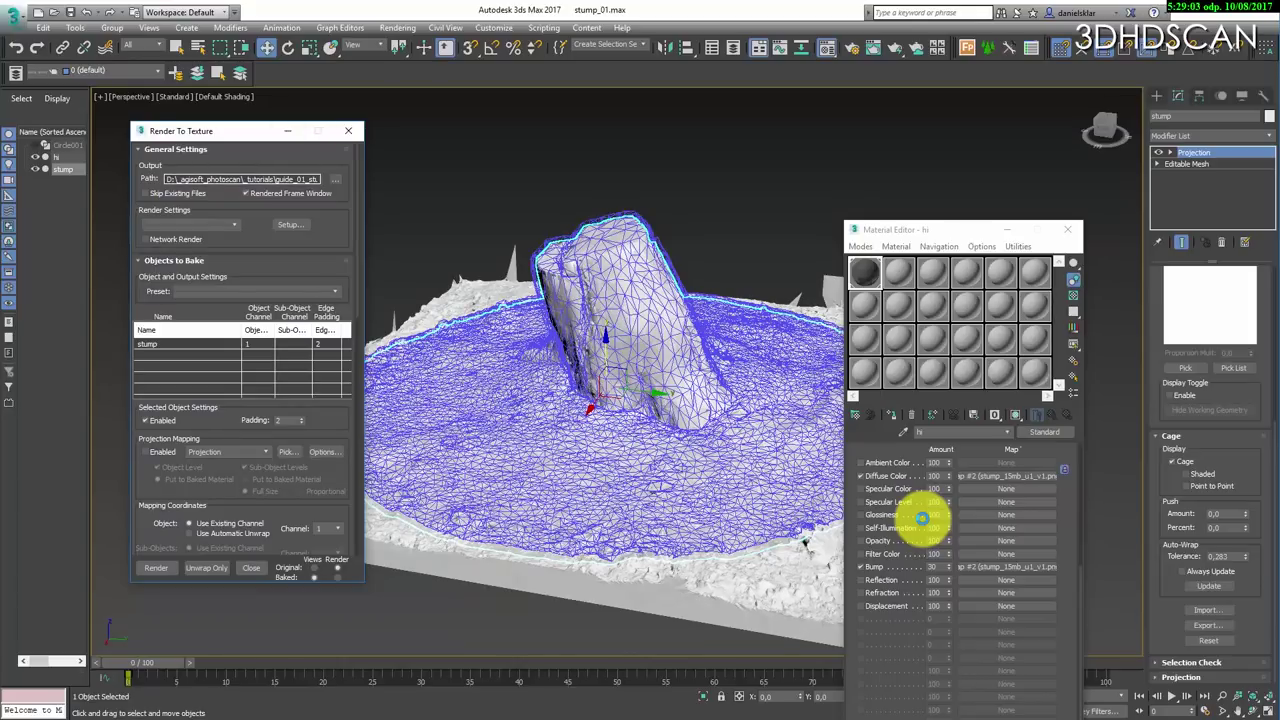
- Check the bake output path, set stump's padding to 4, enable projection mapping and review its projection options
{"action": "key", "text": "shift+End"}
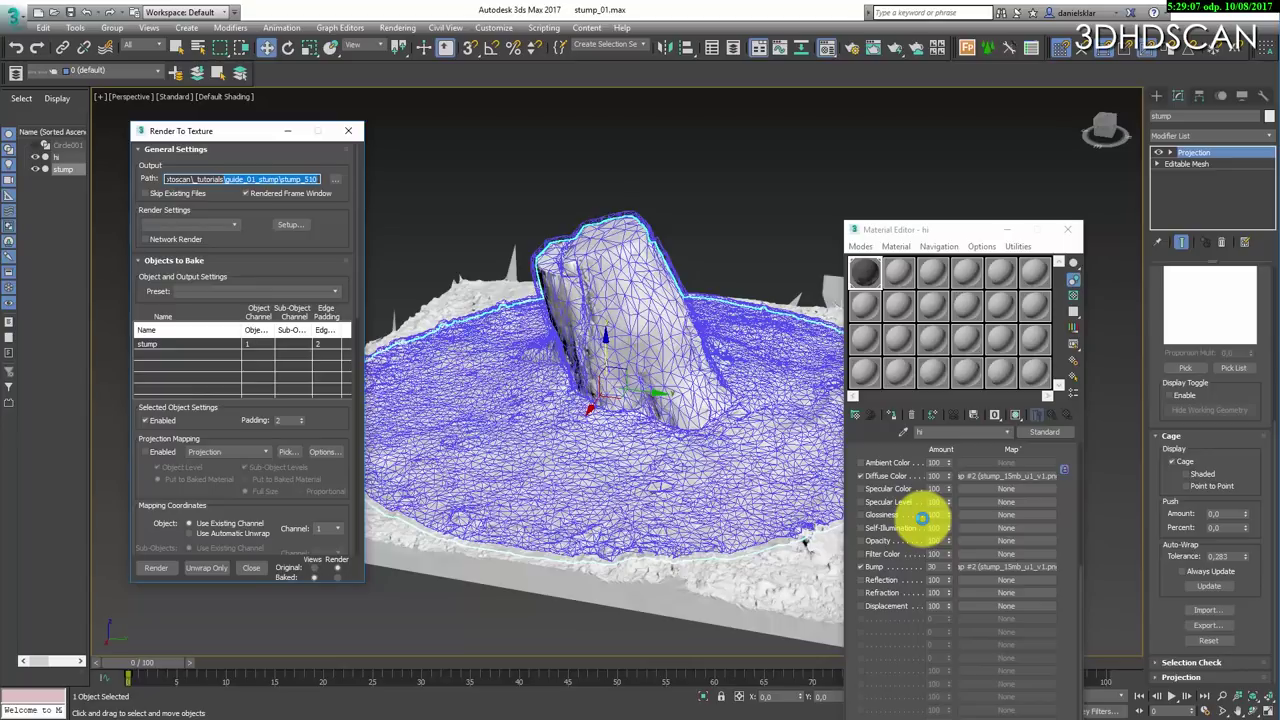
{"action": "scroll", "coordinate": [243, 360], "scroll_direction": "down", "scroll_amount": 2}
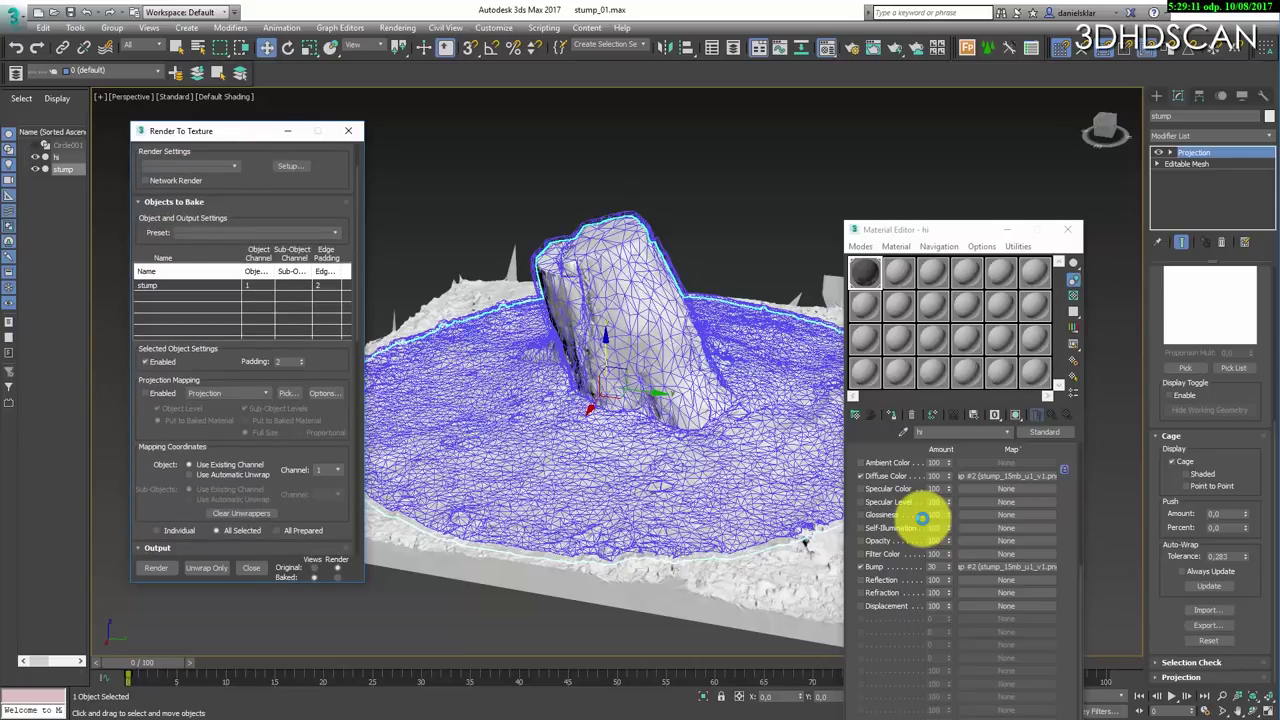
{"action": "left_click", "coordinate": [301, 358]}
{"action": "scroll", "coordinate": [243, 360], "scroll_direction": "down", "scroll_amount": 3}
{"action": "left_click", "coordinate": [146, 306]}
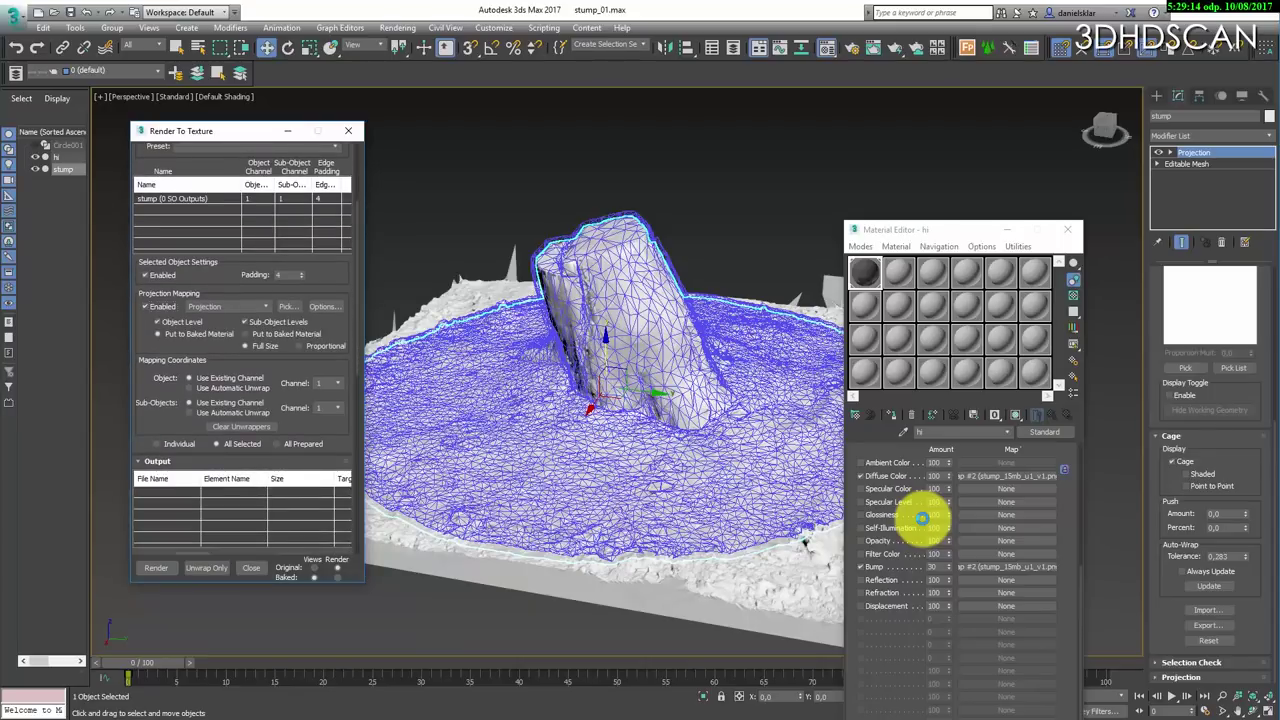
{"action": "left_click", "coordinate": [324, 306]}
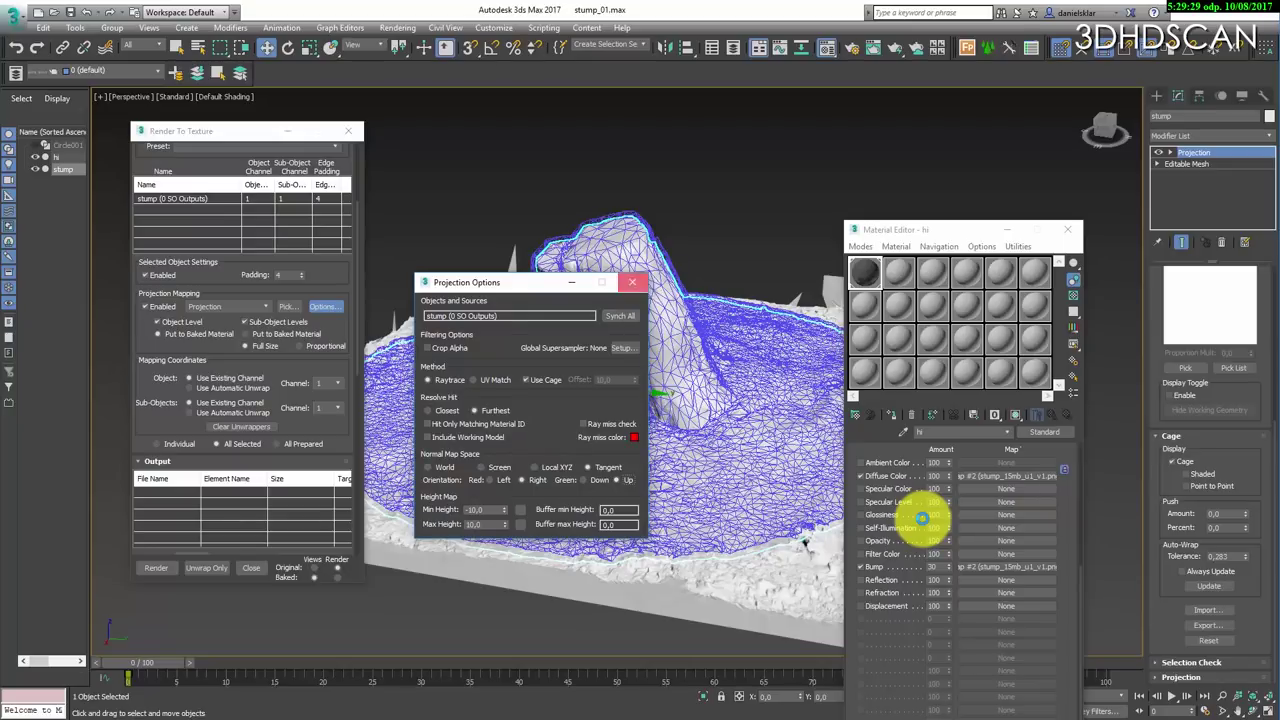
{"action": "left_click", "coordinate": [632, 282]}
- Add DiffuseMap and NormalsMap as texture elements to bake for stump
{"action": "scroll", "coordinate": [242, 370], "scroll_direction": "down", "scroll_amount": 4}
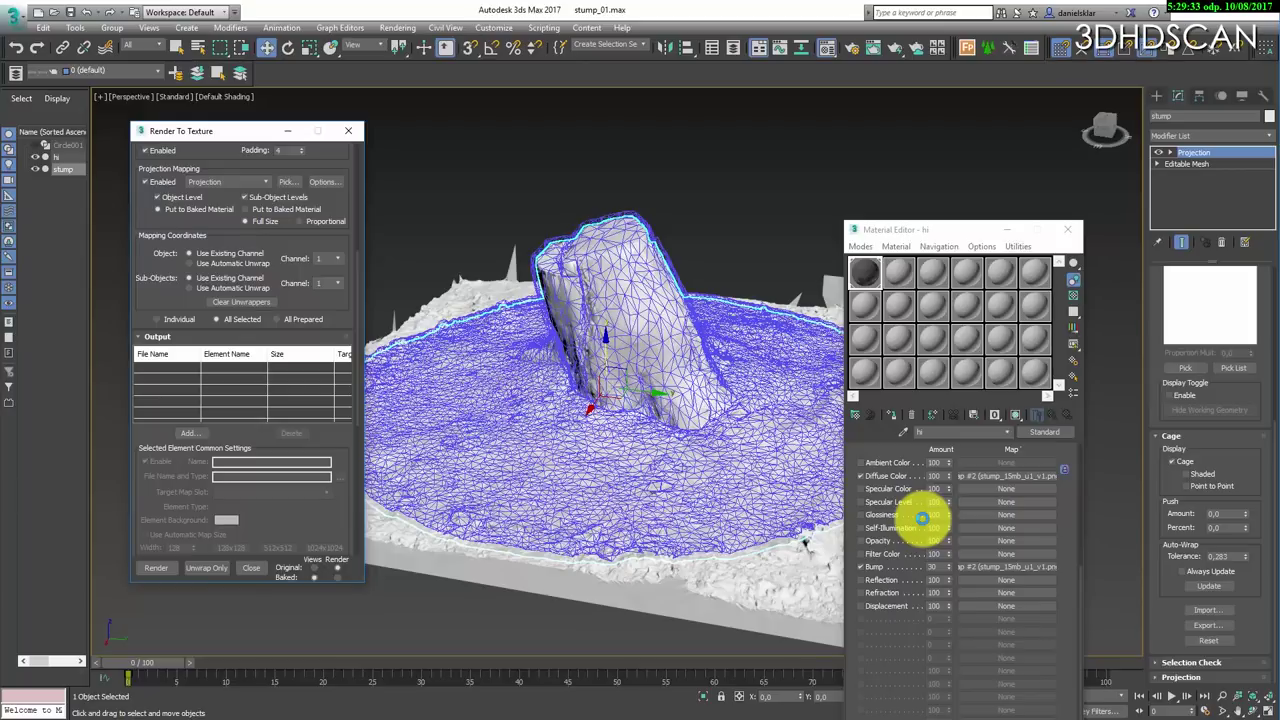
{"action": "left_click", "coordinate": [189, 432]}
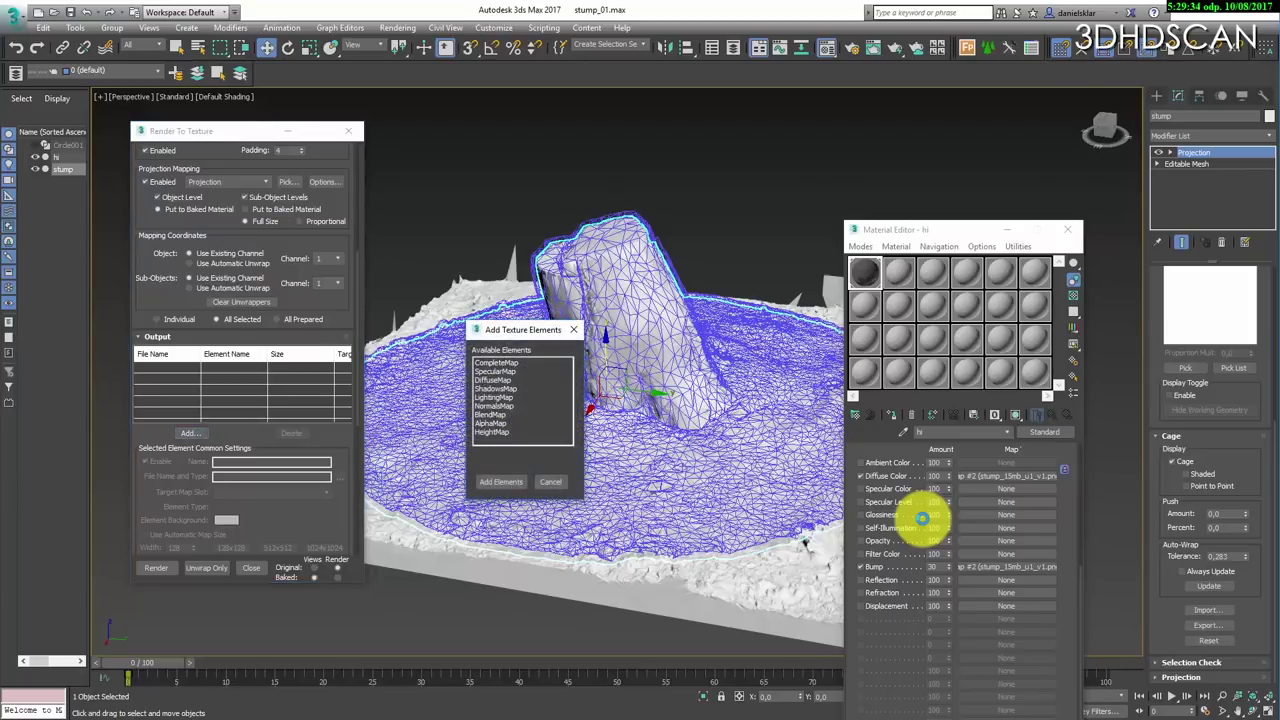
{"action": "left_click", "coordinate": [493, 380]}
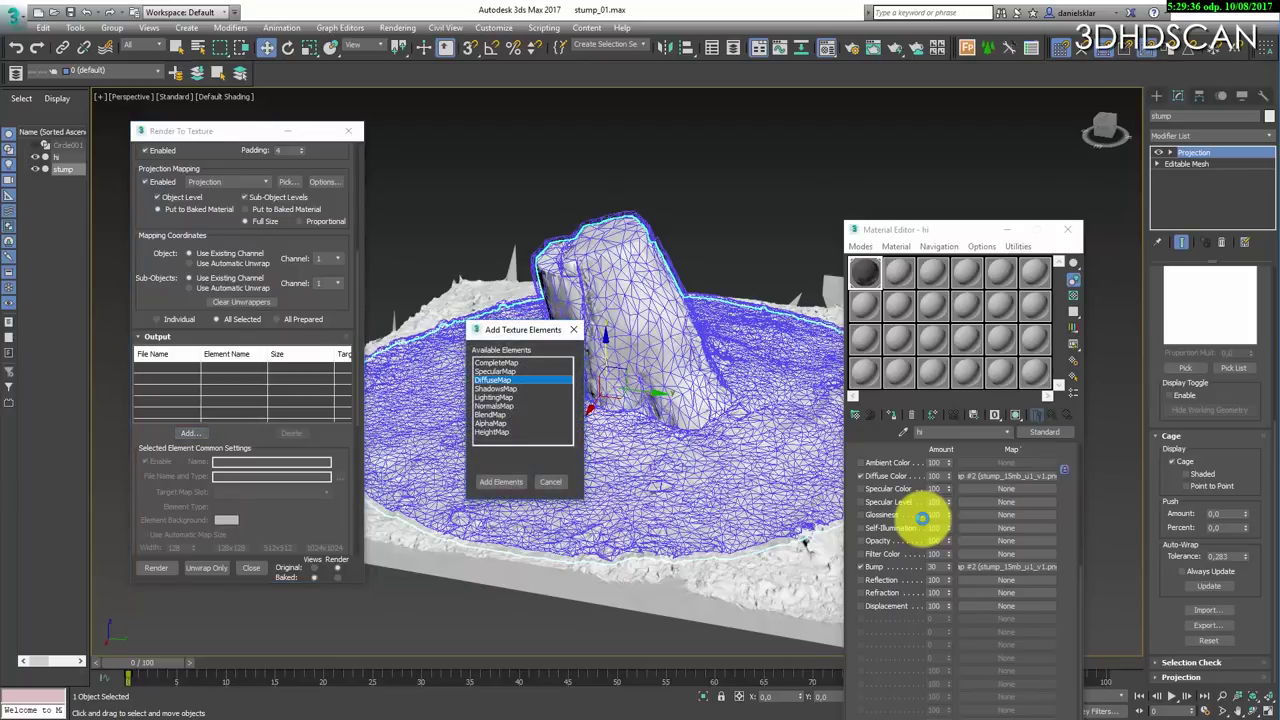
{"action": "left_click", "coordinate": [494, 406], "text": "ctrl"}
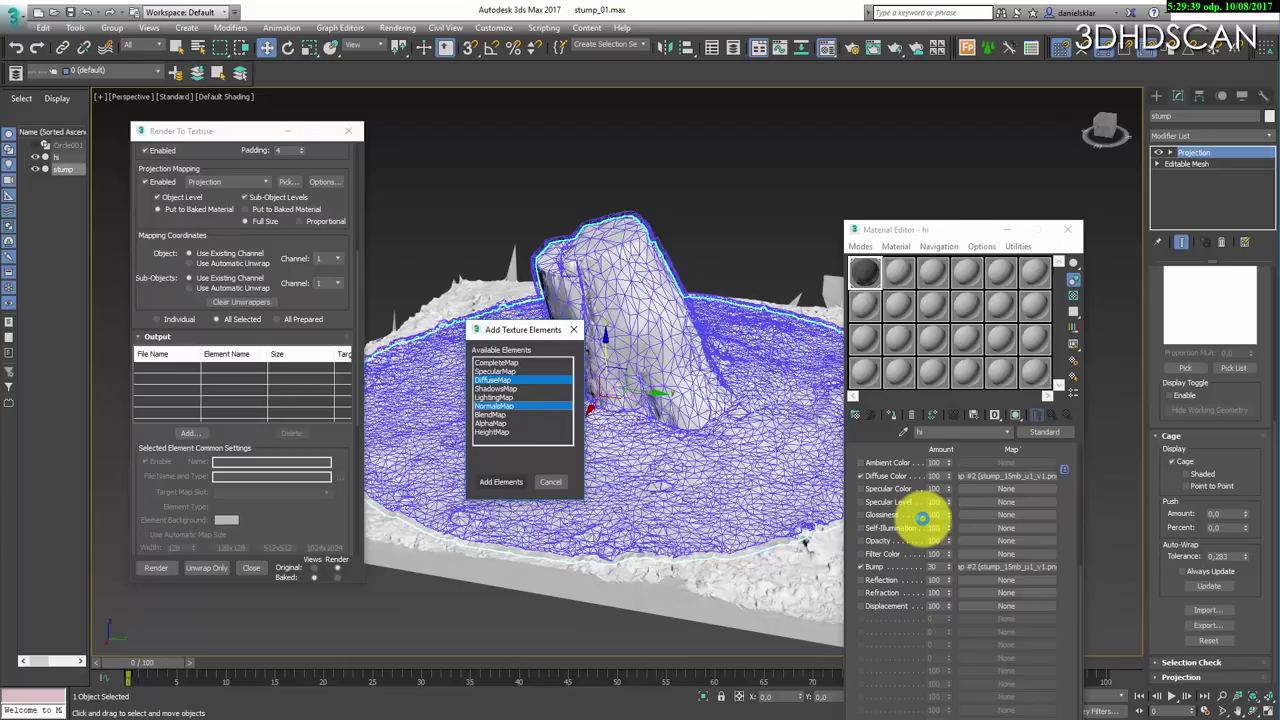
{"action": "left_click", "coordinate": [500, 481]}
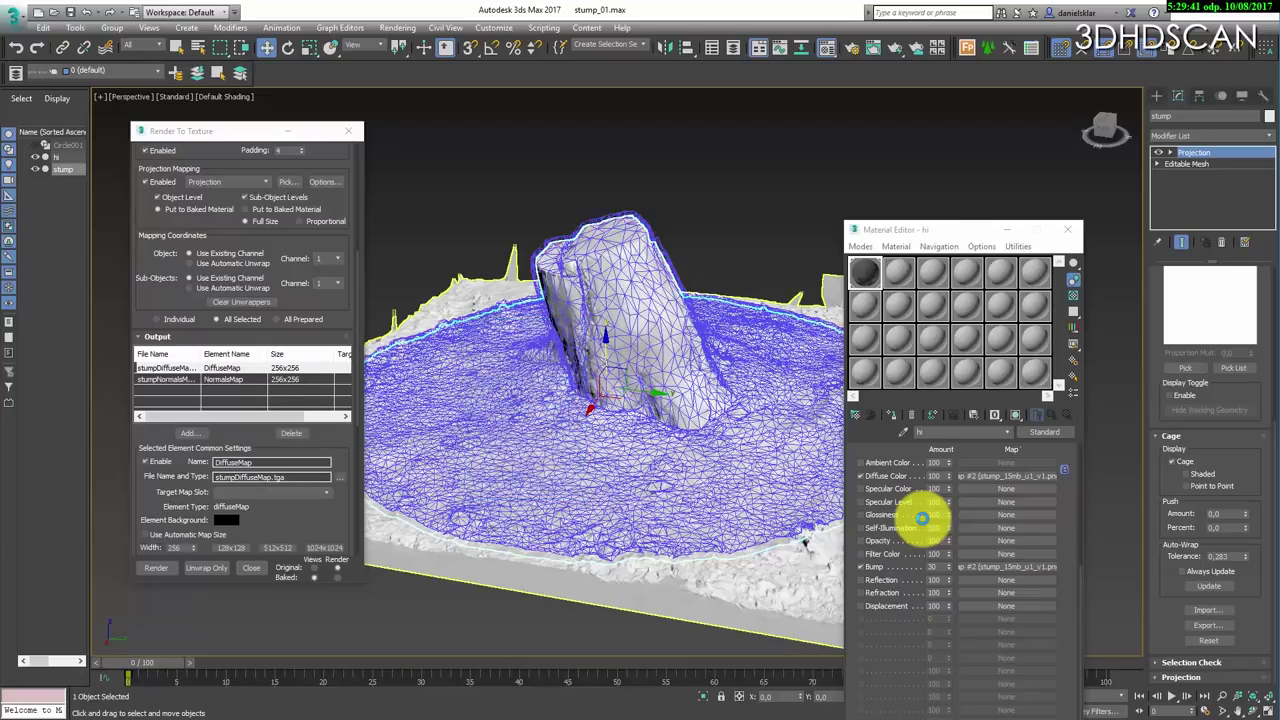
- Set the DiffuseMap output size to 8192 x 8192
{"action": "left_click_drag", "start_coordinate": [290, 520], "coordinate": [290, 415]}
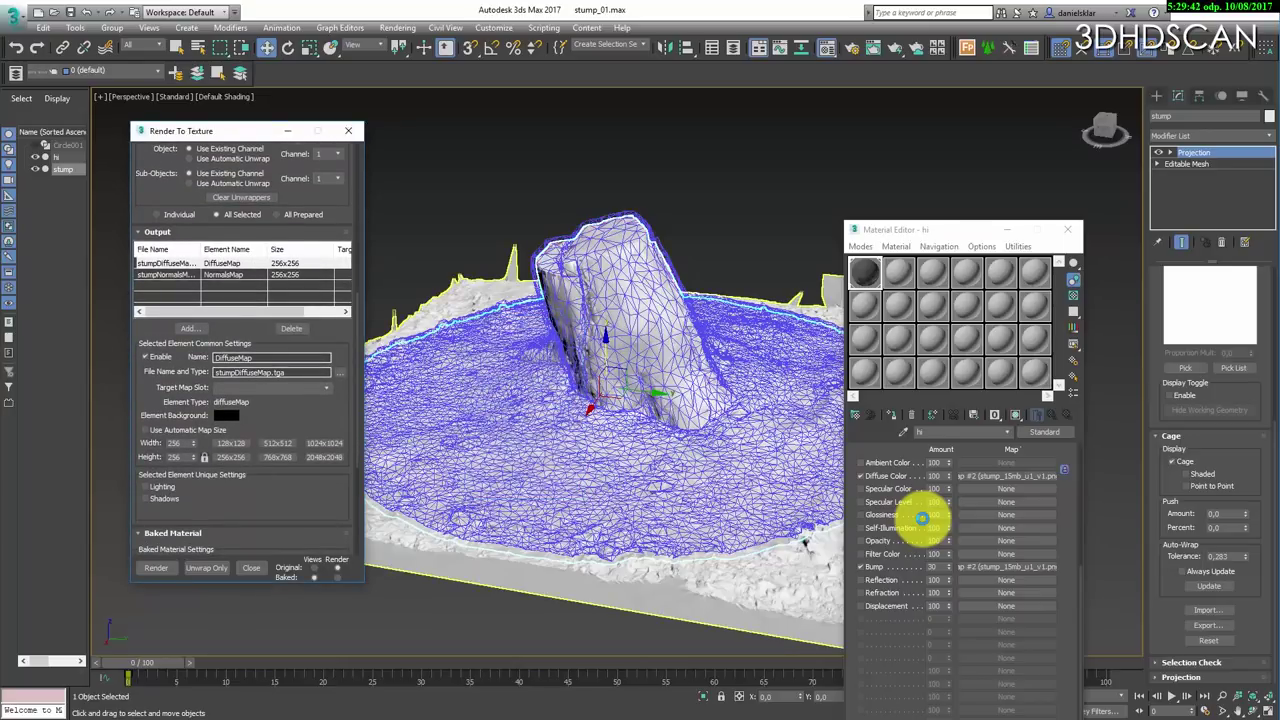
{"action": "double_click", "coordinate": [175, 443]}
{"action": "type", "text": "8192"}
{"action": "key", "text": "Return"}
{"action": "scroll", "coordinate": [242, 349], "scroll_direction": "down", "scroll_amount": 1}
- Set the NormalsMap output size to 8192 x 8192 and enable its output into Normal Bump
{"action": "left_click", "coordinate": [167, 266]}
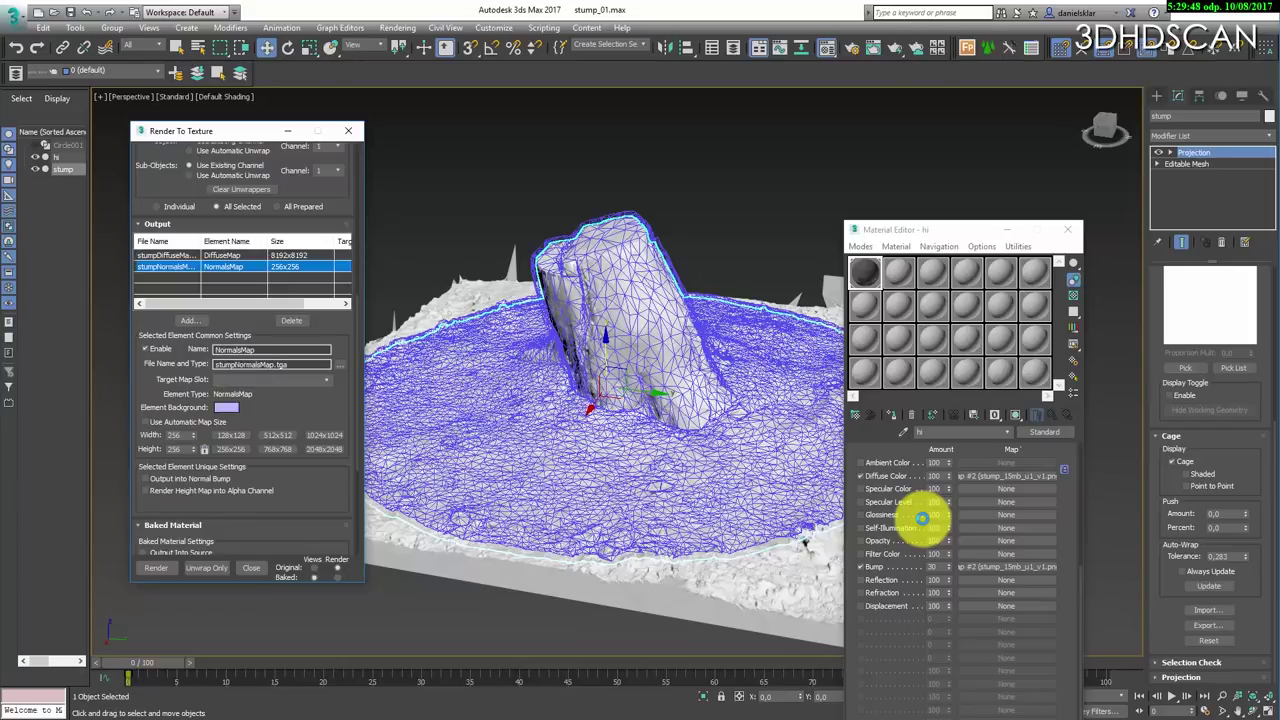
{"action": "double_click", "coordinate": [174, 435]}
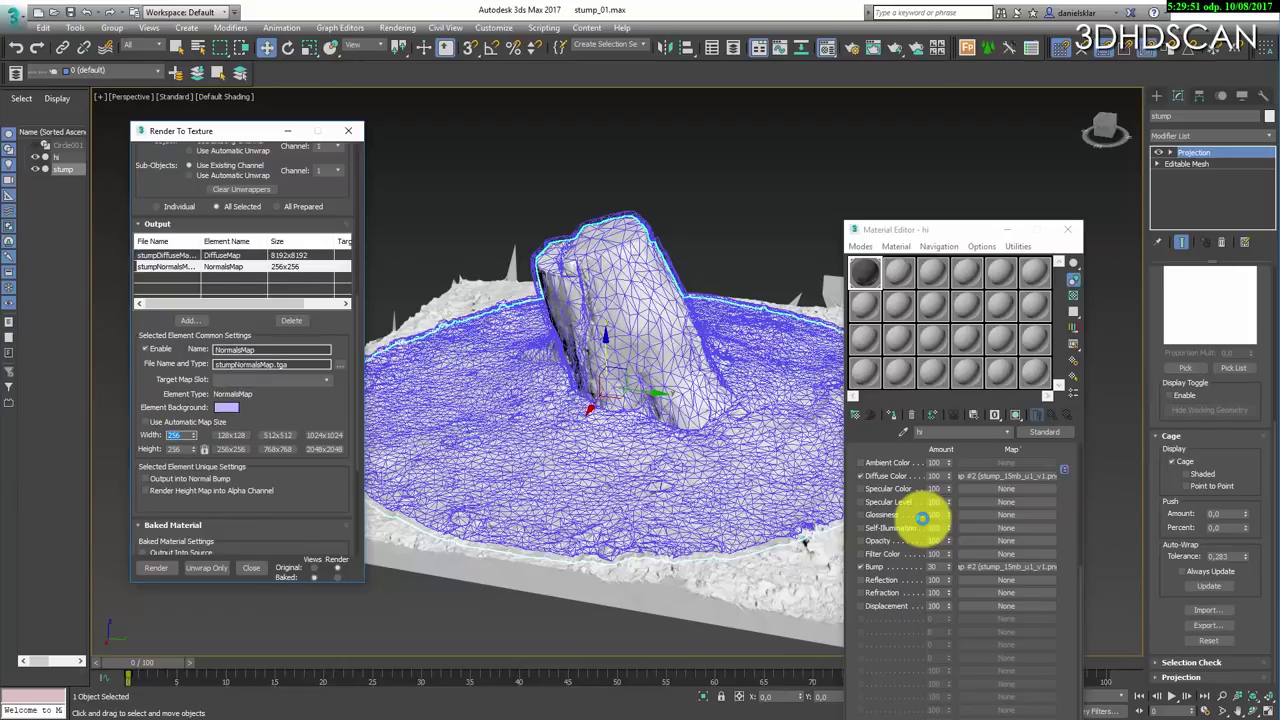
{"action": "type", "text": "8192"}
{"action": "key", "text": "Return"}
{"action": "left_click", "coordinate": [146, 478]}
- Render the diffuse and normal bakes, and close the Render To Texture and Material Editor windows
{"action": "scroll", "coordinate": [243, 355], "scroll_direction": "down", "scroll_amount": 4}
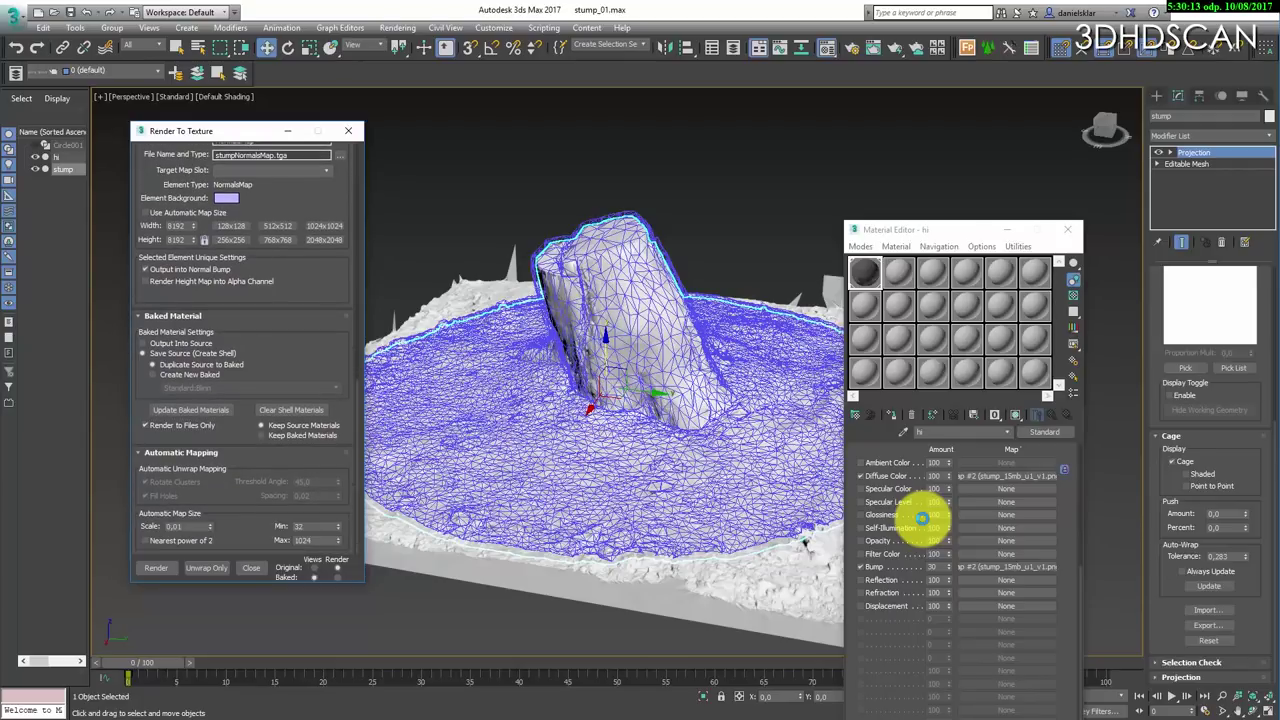
{"action": "key", "text": "Return"}
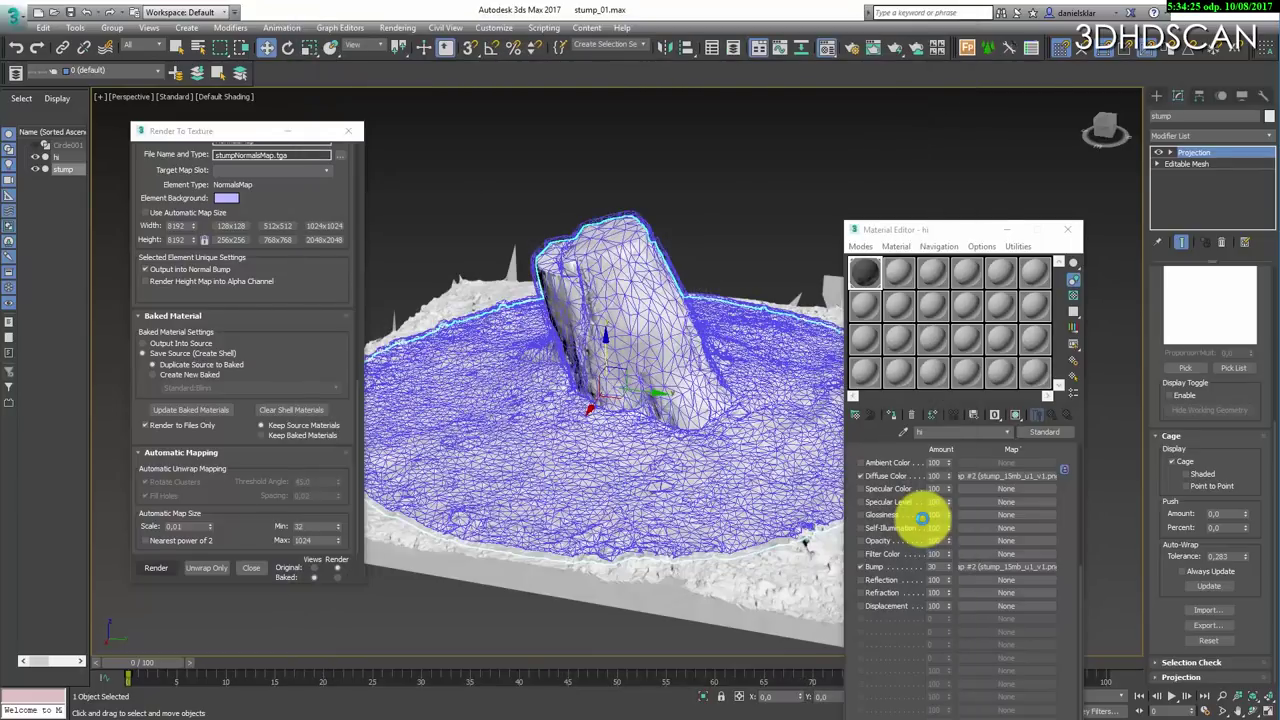
{"action": "key", "text": "0"}
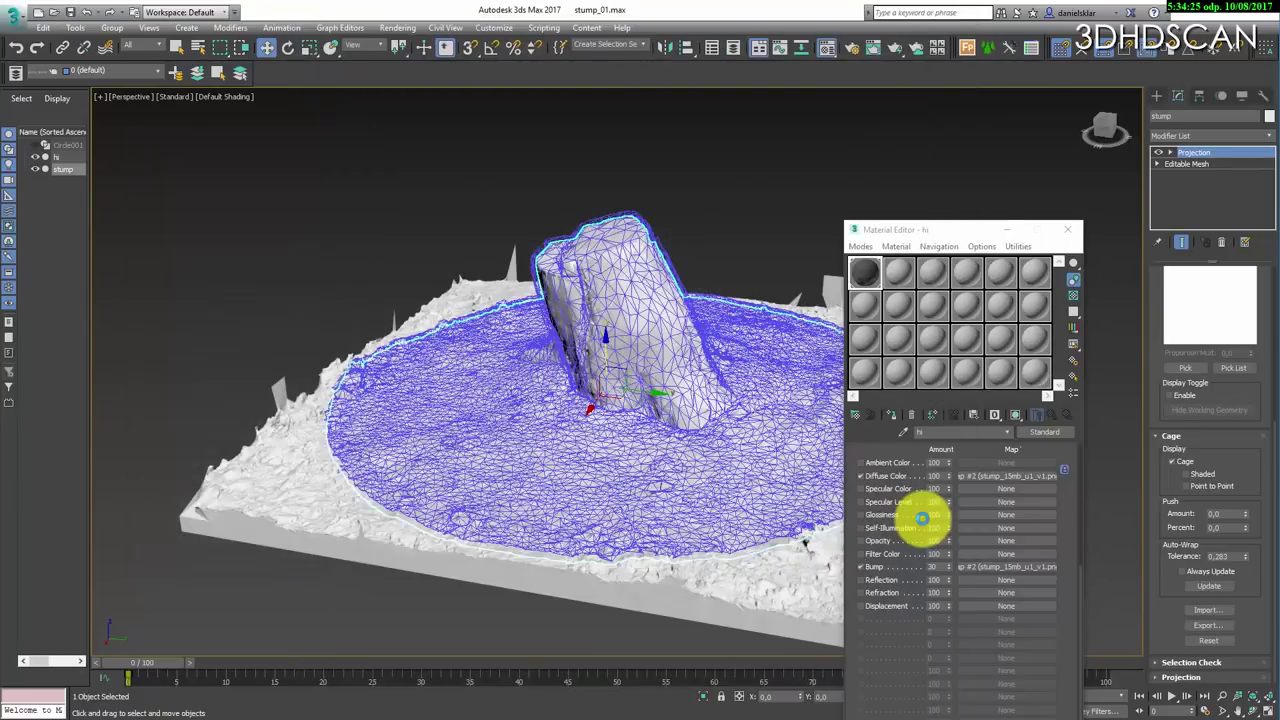
{"action": "key", "text": "m"}
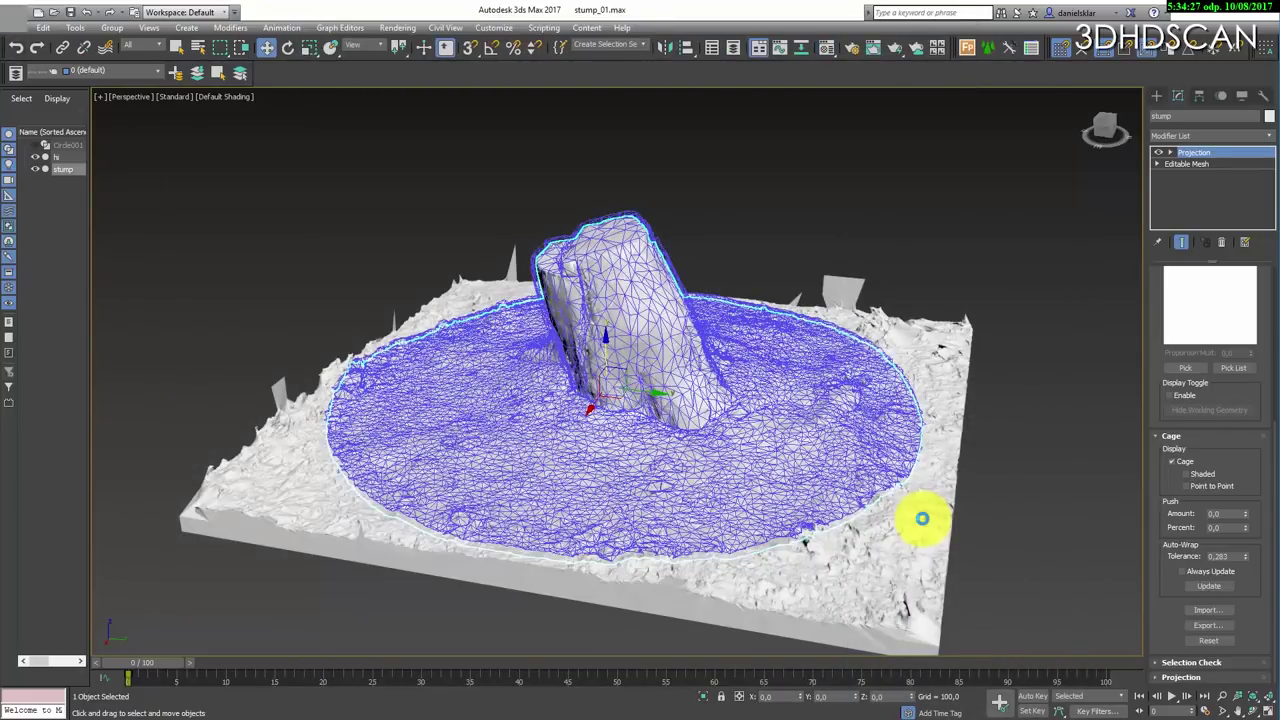
- Save the stump scene
{"action": "key", "text": "alt+f"}
{"action": "key", "text": "Down"}
{"action": "key", "text": "Down"}
{"action": "key", "text": "Down"}
{"action": "key", "text": "Down"}
{"action": "key", "text": "Return"}
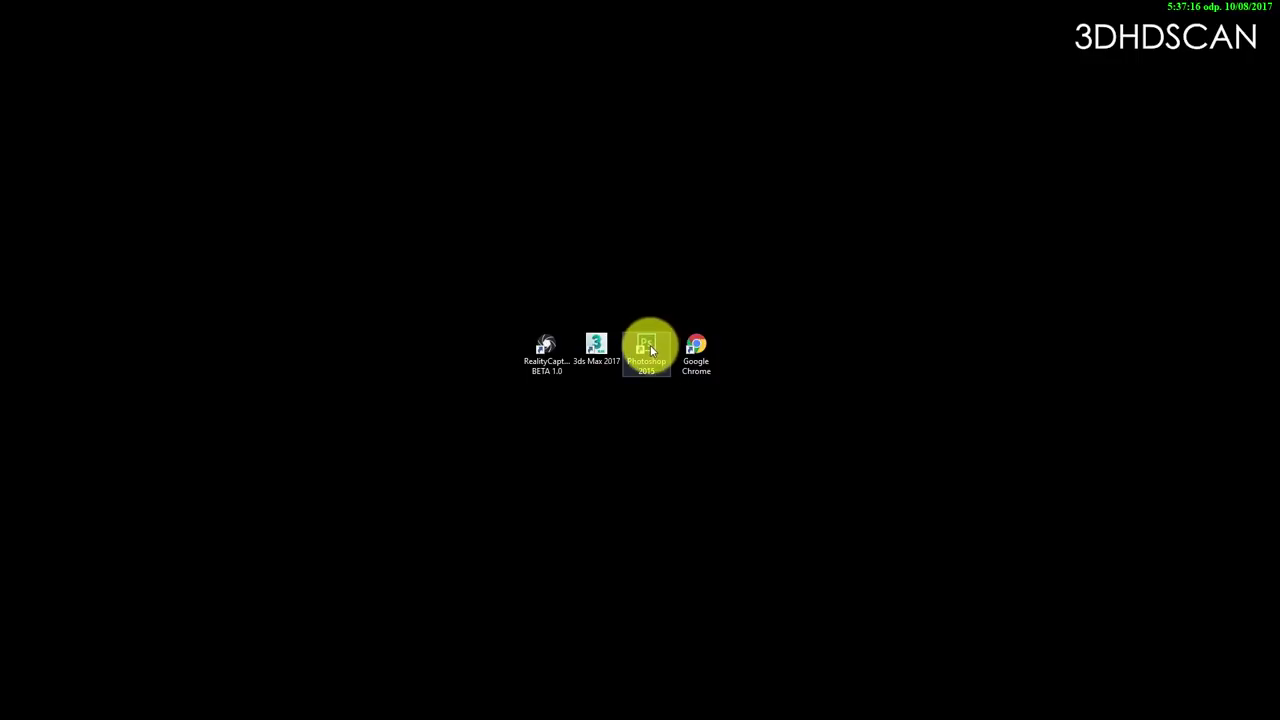
- Launch Photoshop and open the baked stumpDiffuseMap.tga and stumpNormalsMap.tga
{"action": "double_click", "coordinate": [651, 346]}
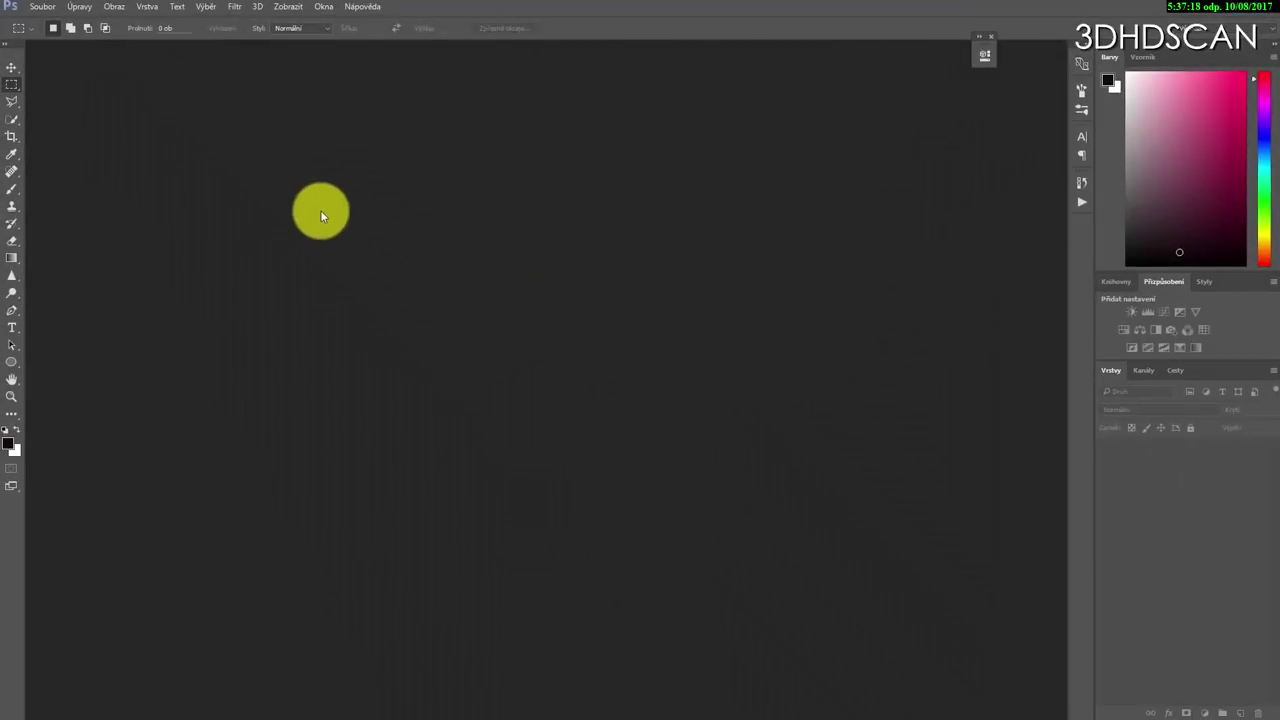
{"action": "left_click", "coordinate": [10, 6]}
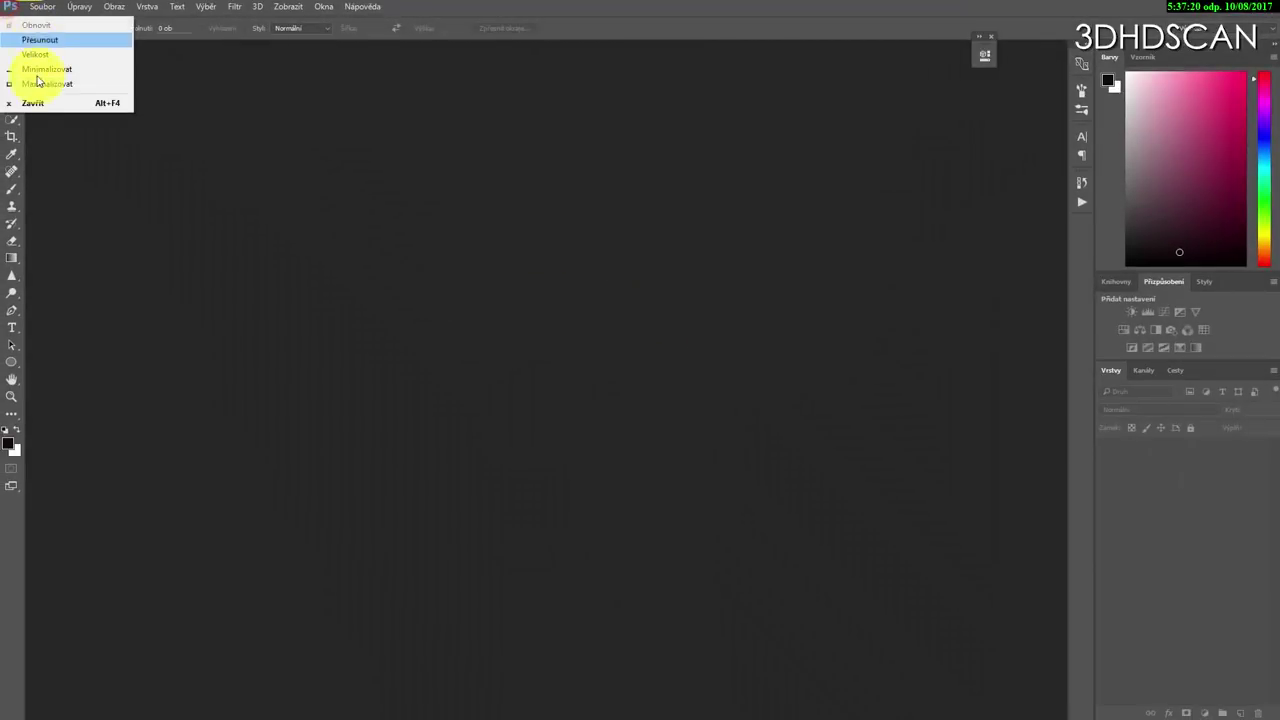
{"action": "key", "text": "Escape"}
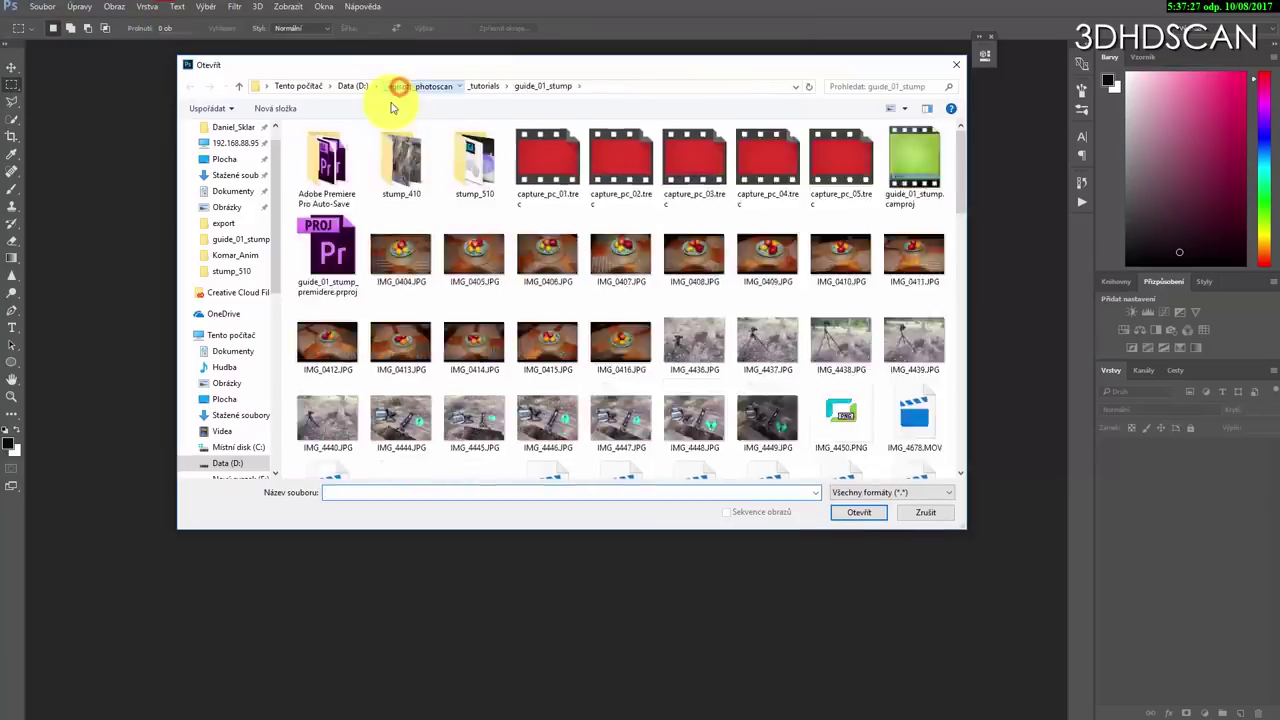
{"action": "left_click", "coordinate": [862, 513]}
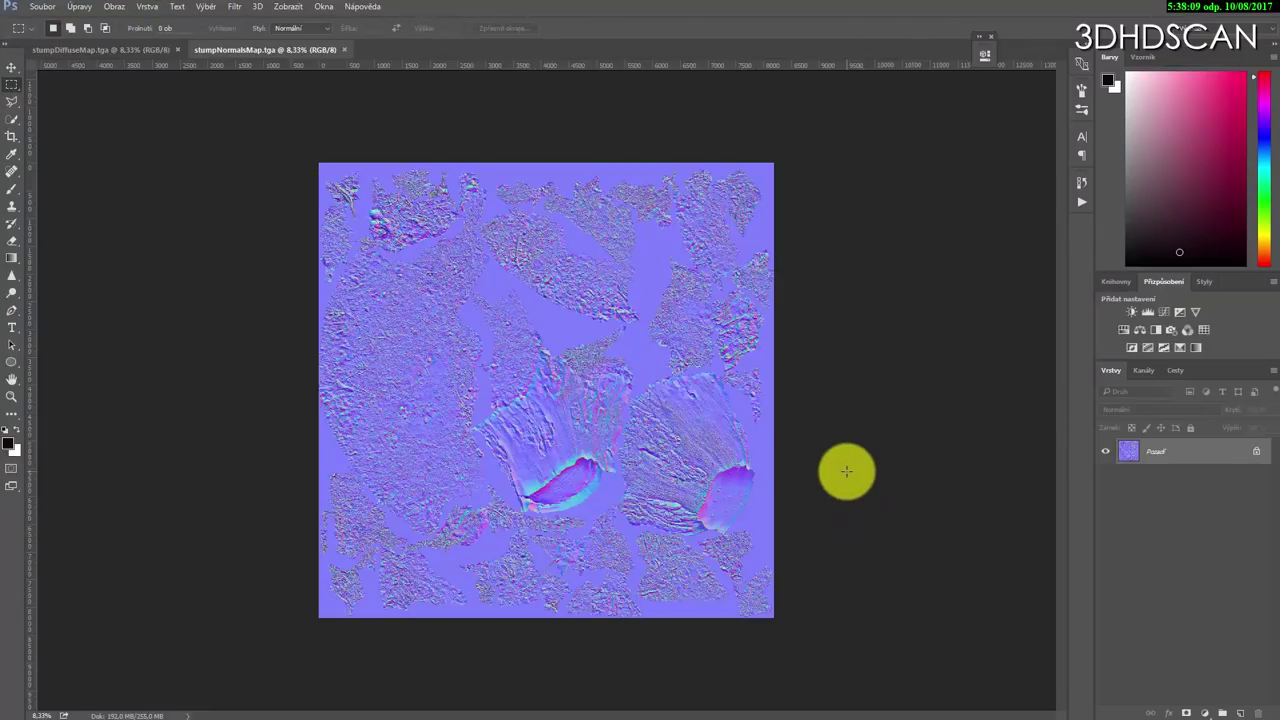
- Examine the details and island edges of the baked normals map and the diffuse map up close
{"action": "key", "text": "ctrl+plus"}
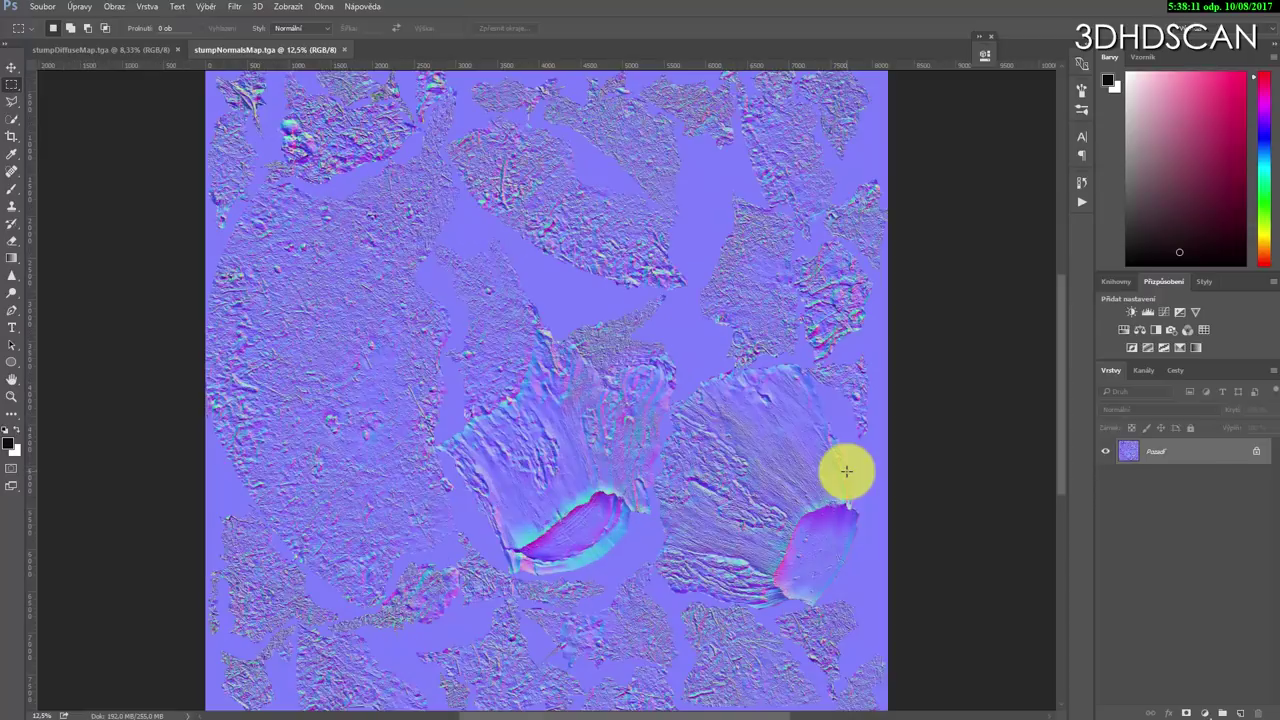
{"action": "key", "text": "ctrl+plus"}
{"action": "key", "text": "ctrl+plus"}
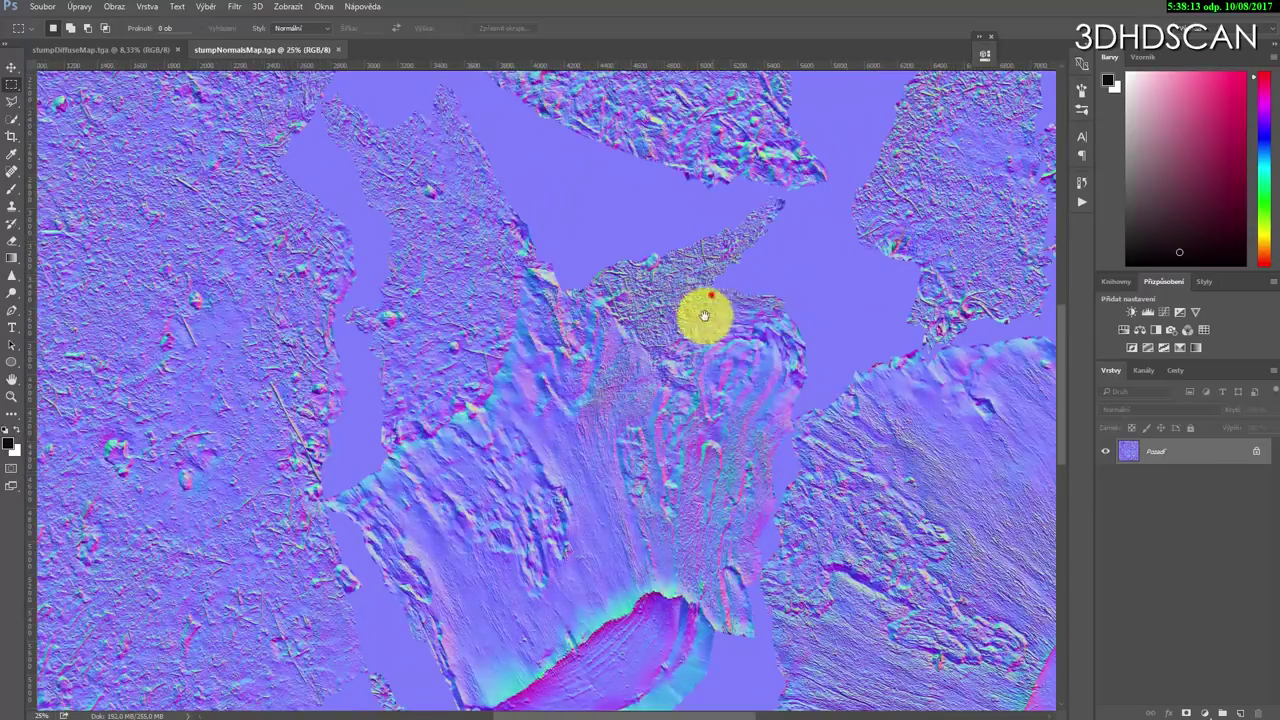
{"action": "left_click_drag", "start_coordinate": [700, 334], "coordinate": [560, 534]}
{"action": "left_click_drag", "start_coordinate": [677, 274], "coordinate": [580, 483]}
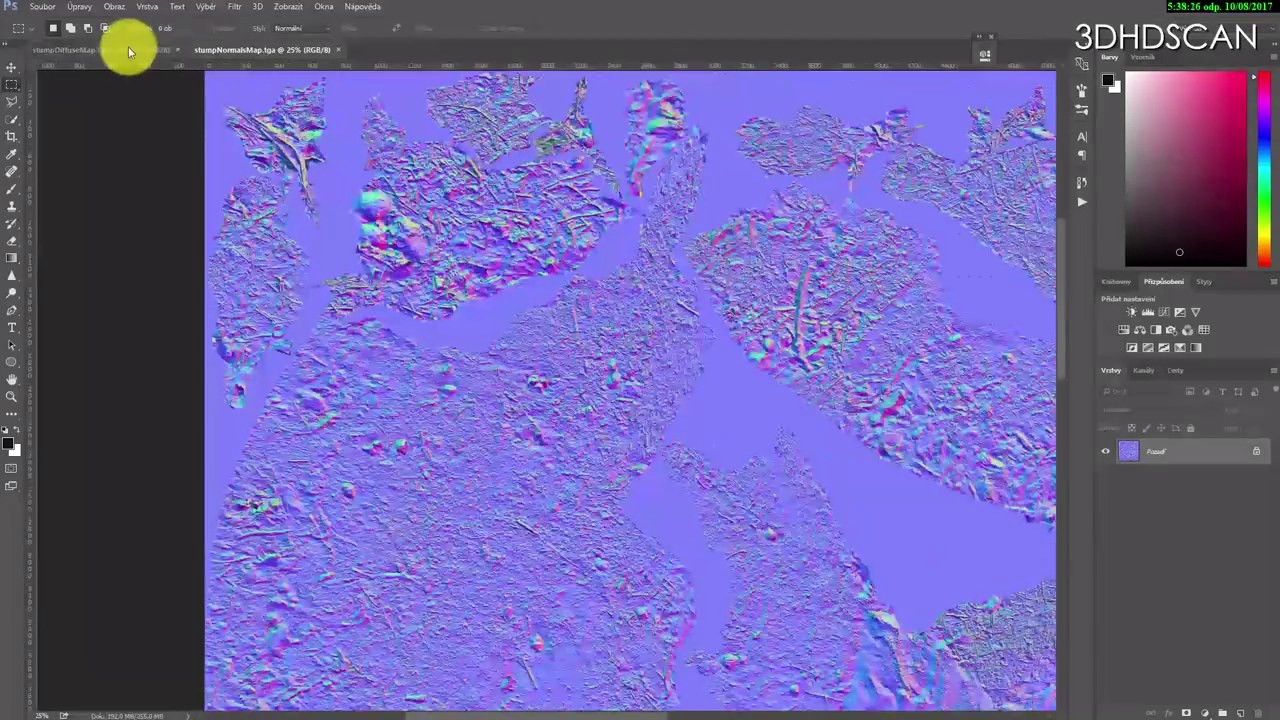
{"action": "left_click", "coordinate": [128, 48]}
{"action": "scroll", "coordinate": [554, 350], "scroll_direction": "up", "scroll_amount": 3, "text": "alt"}
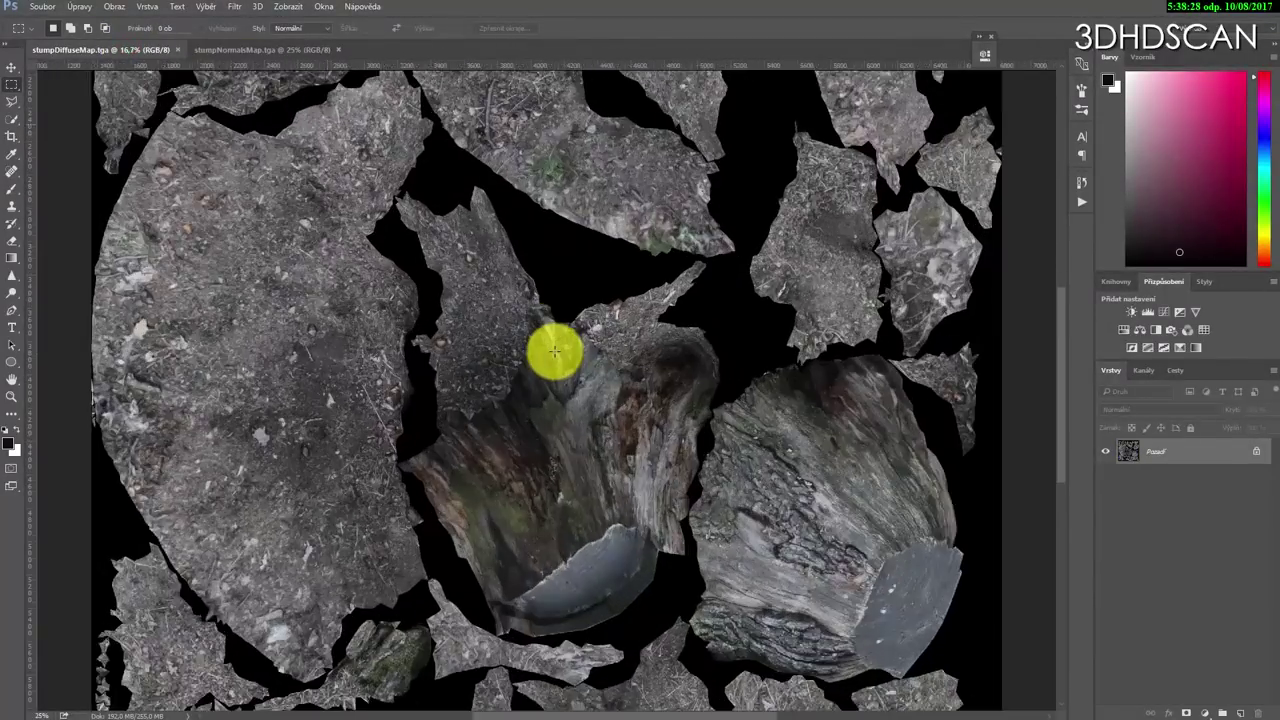
{"action": "scroll", "coordinate": [424, 276], "scroll_direction": "up", "scroll_amount": 5}
{"action": "left_click_drag", "start_coordinate": [424, 276], "coordinate": [839, 488]}
{"action": "left_click_drag", "start_coordinate": [665, 412], "coordinate": [729, 706]}
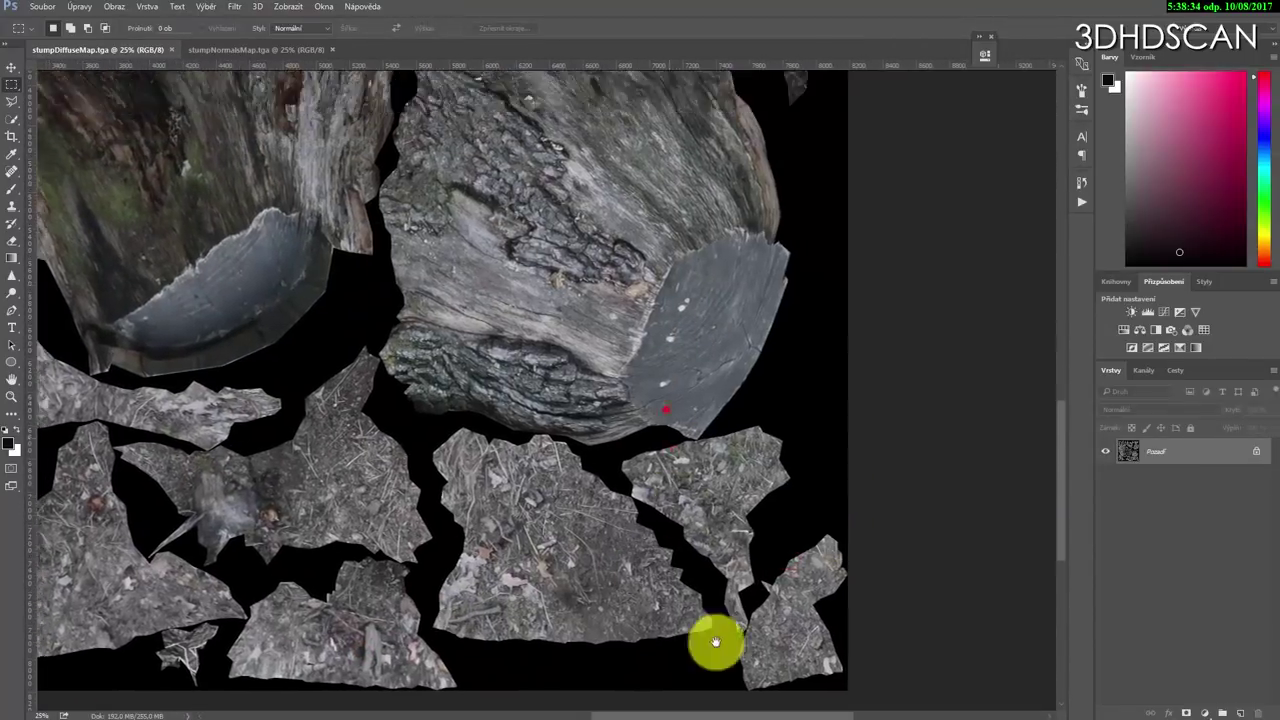
{"action": "left_click_drag", "start_coordinate": [691, 299], "coordinate": [729, 620]}
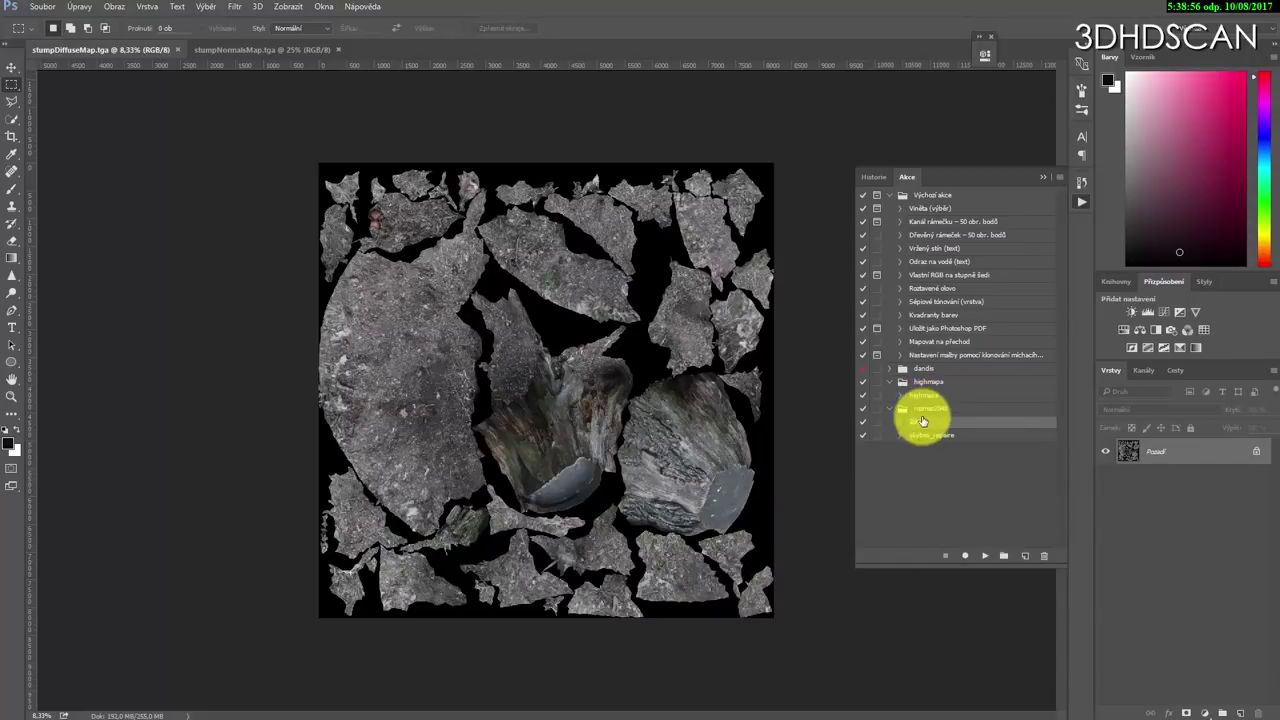
- Fill the empty areas of the diffuse and normals maps with the 2048 action from the rozmaz2048 set and save both files
{"action": "left_click", "coordinate": [985, 555]}
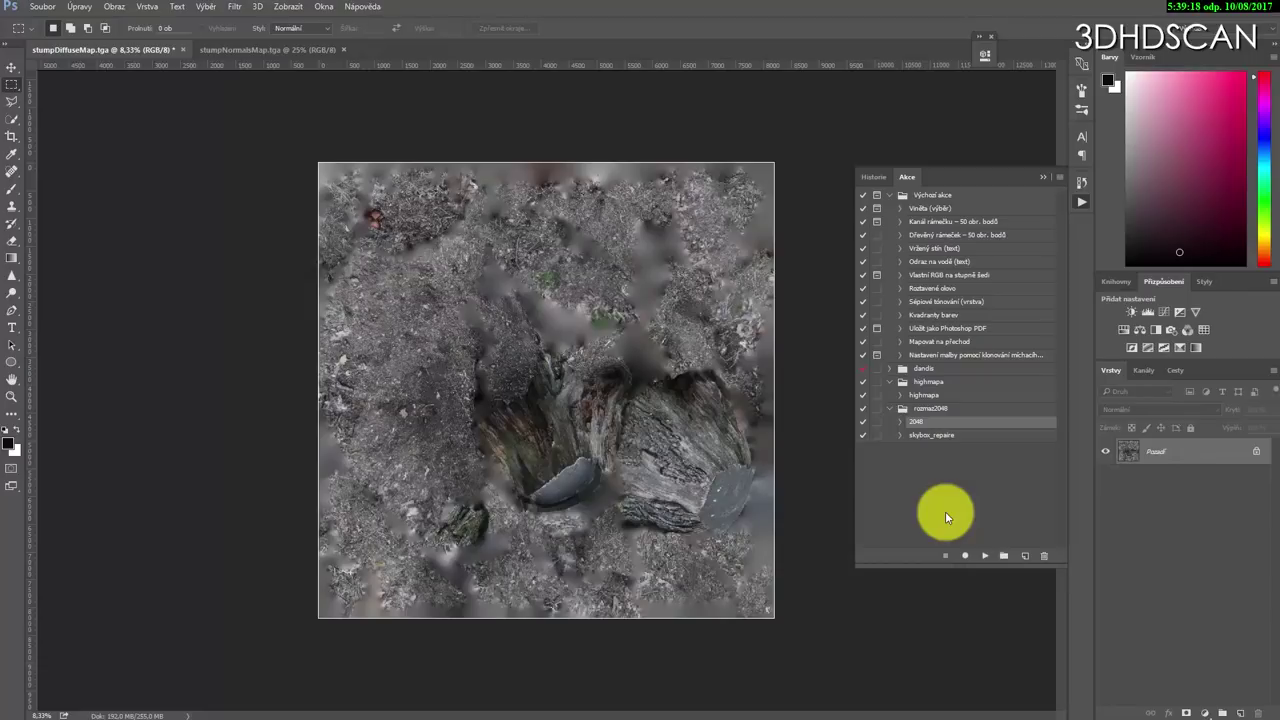
{"action": "left_click", "coordinate": [255, 49]}
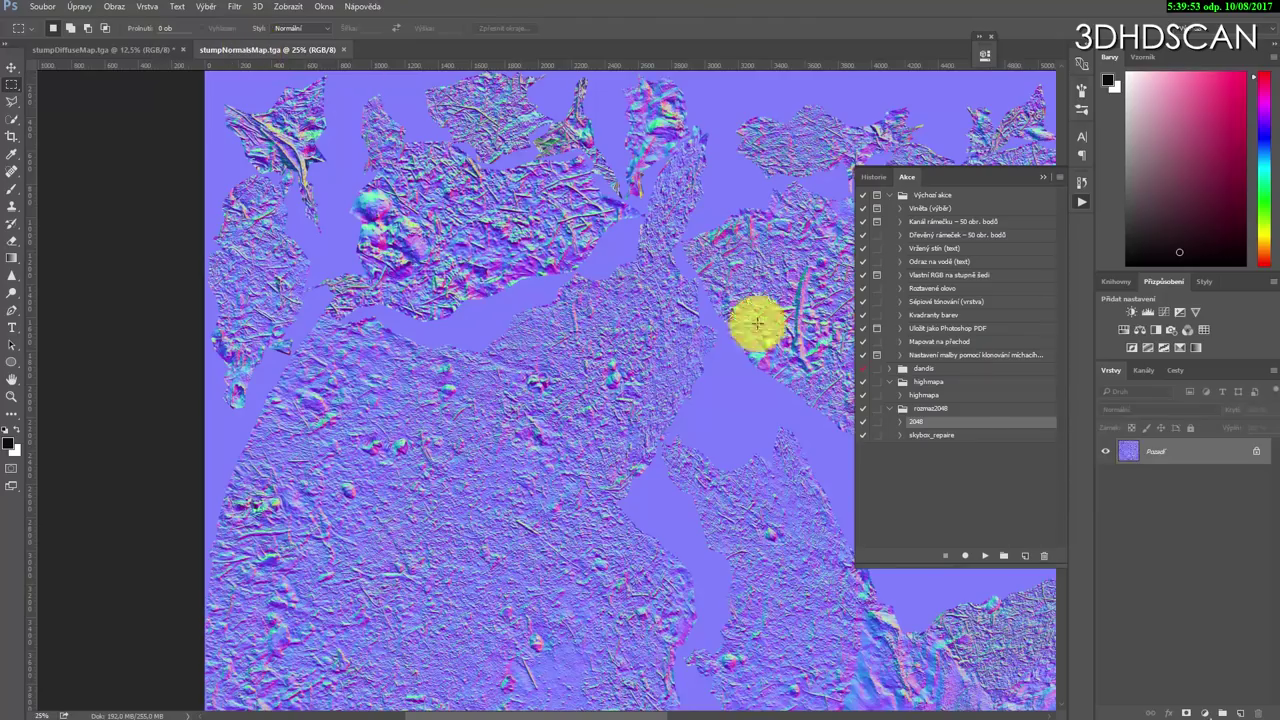
{"action": "left_click", "coordinate": [985, 555]}
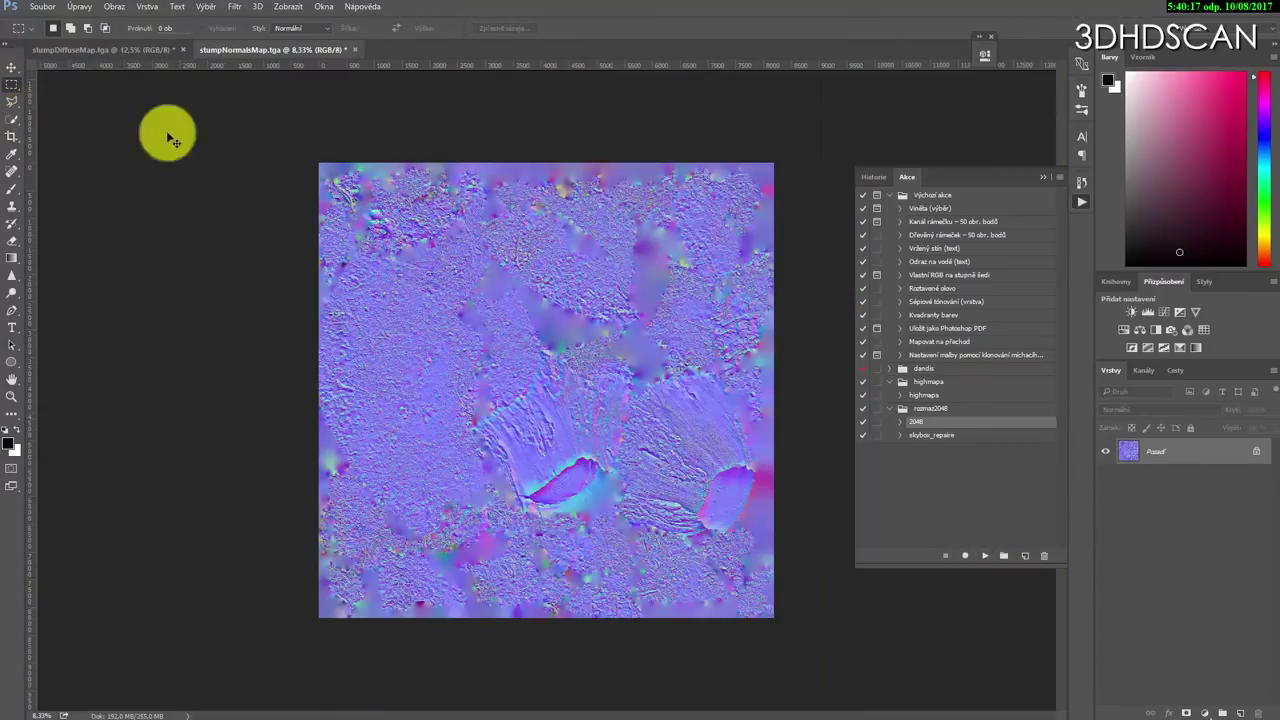
{"action": "left_click", "coordinate": [145, 50]}
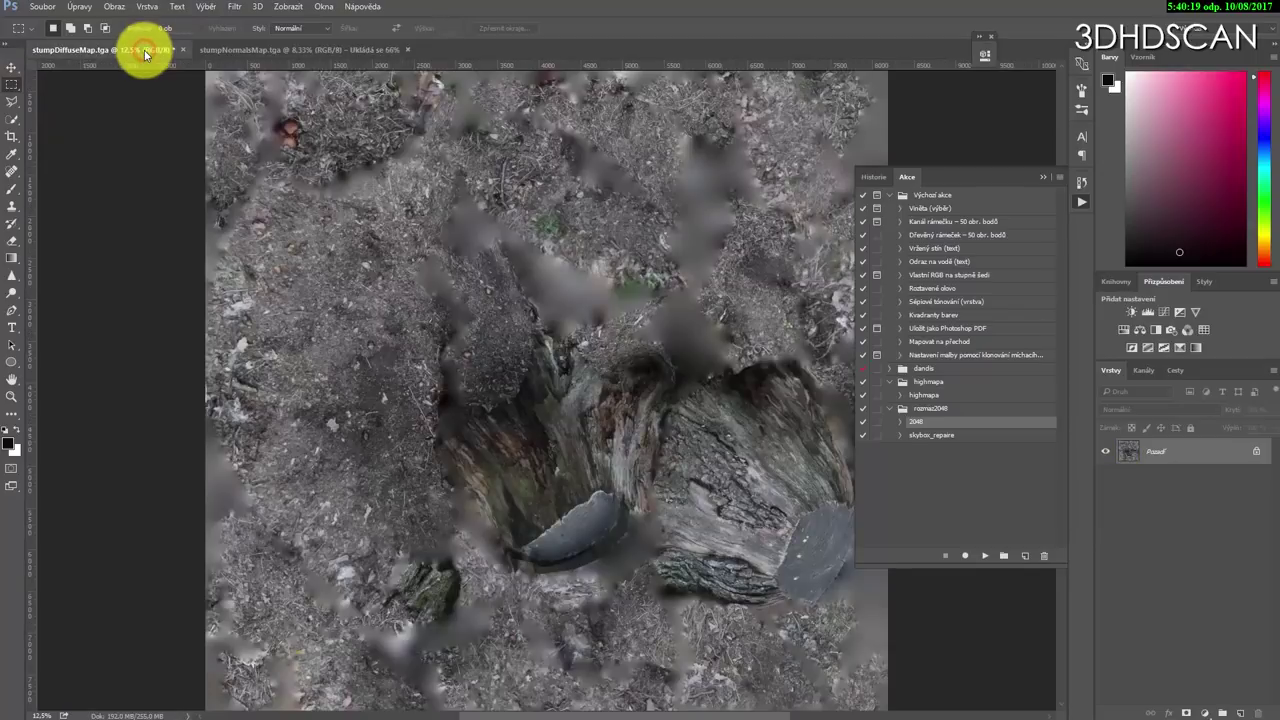
{"action": "key", "text": "ctrl+s"}
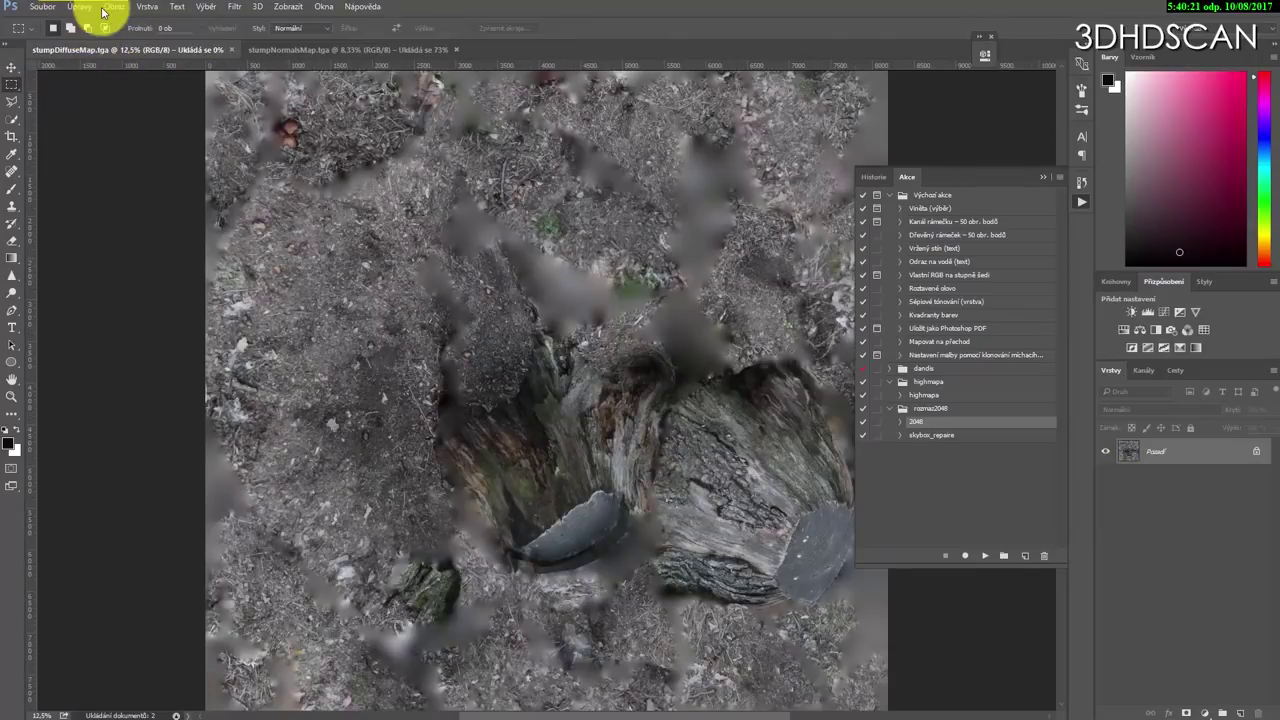
- Resize the diffuse map to 4096 × 4096 pixels
{"action": "left_click", "coordinate": [117, 10]}
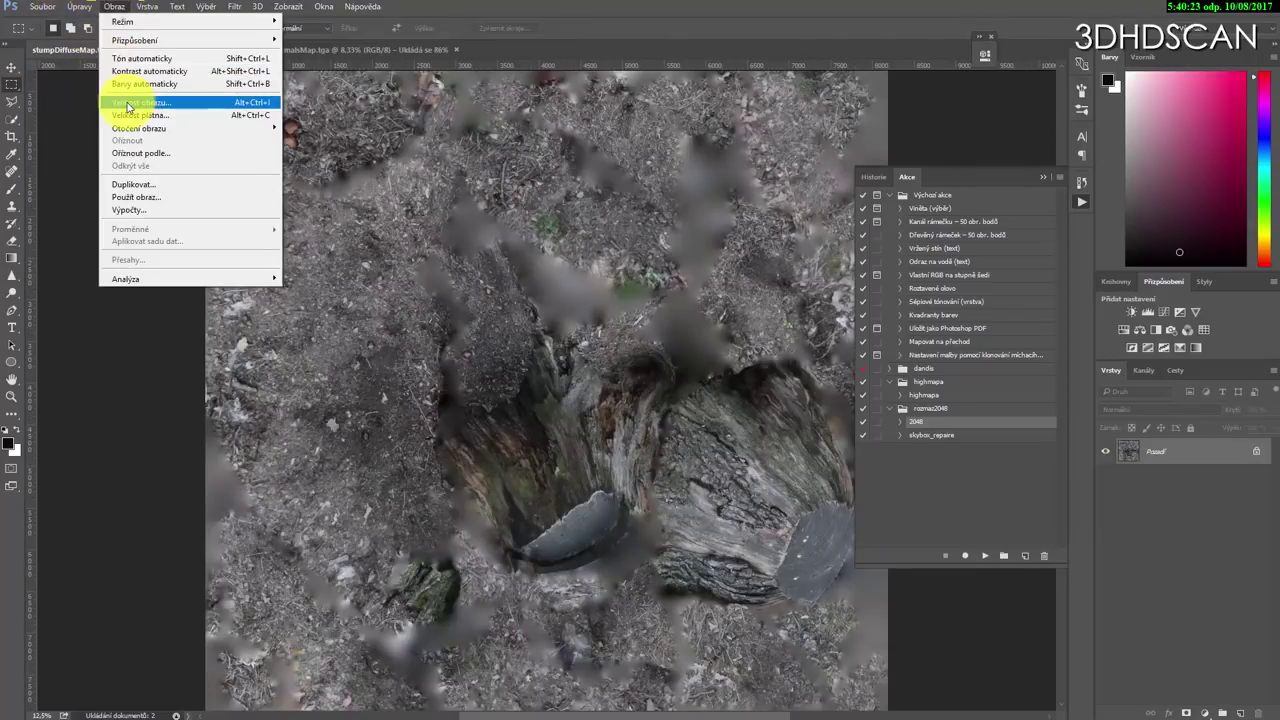
{"action": "left_click", "coordinate": [125, 100]}
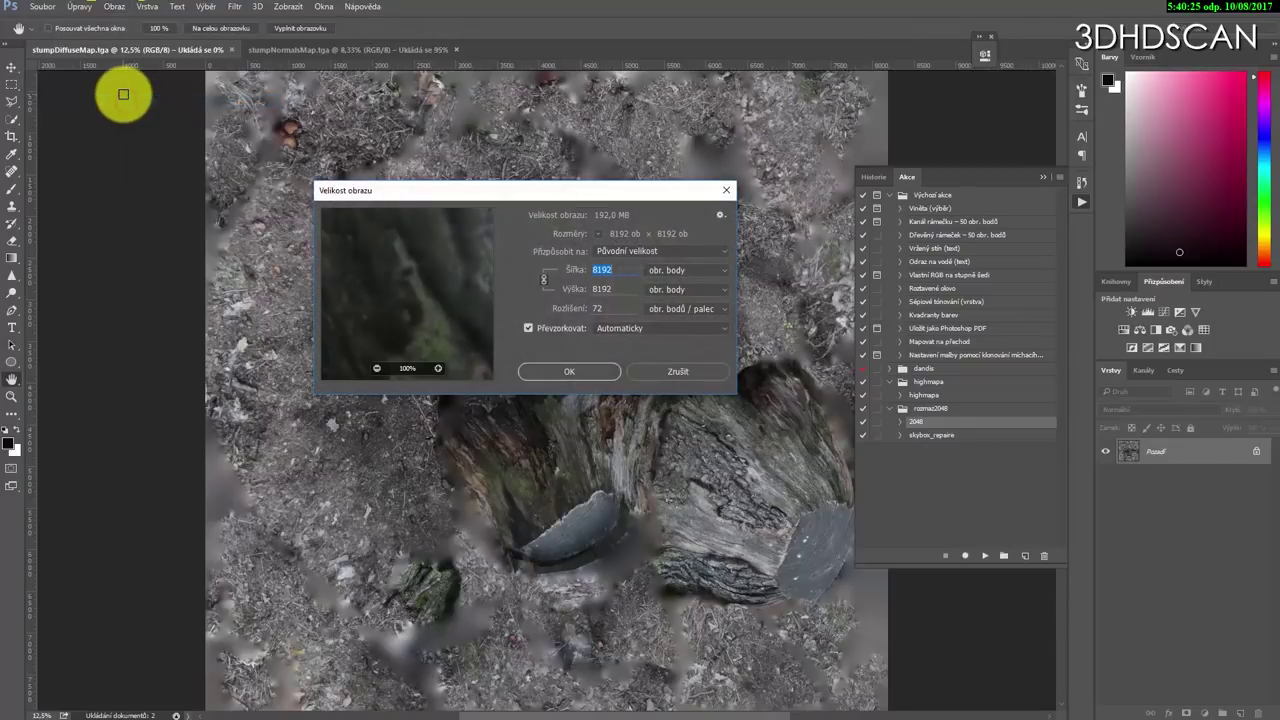
{"action": "type", "text": "4096"}
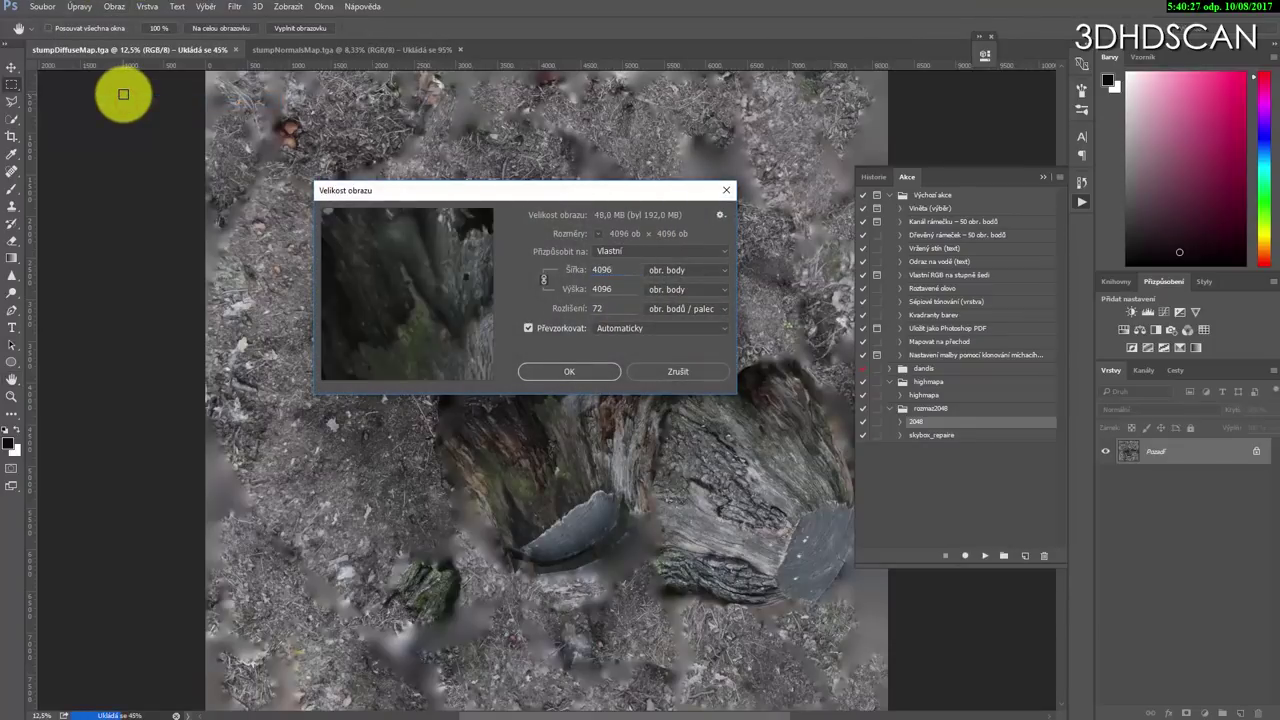
{"action": "key", "text": "Return"}
- Apply the basic Sharpen filter to the whole diffuse map
{"action": "key", "text": "ctrl+plus"}
{"action": "key", "text": "ctrl+plus"}
{"action": "key", "text": "ctrl+plus"}
{"action": "key", "text": "ctrl+plus"}
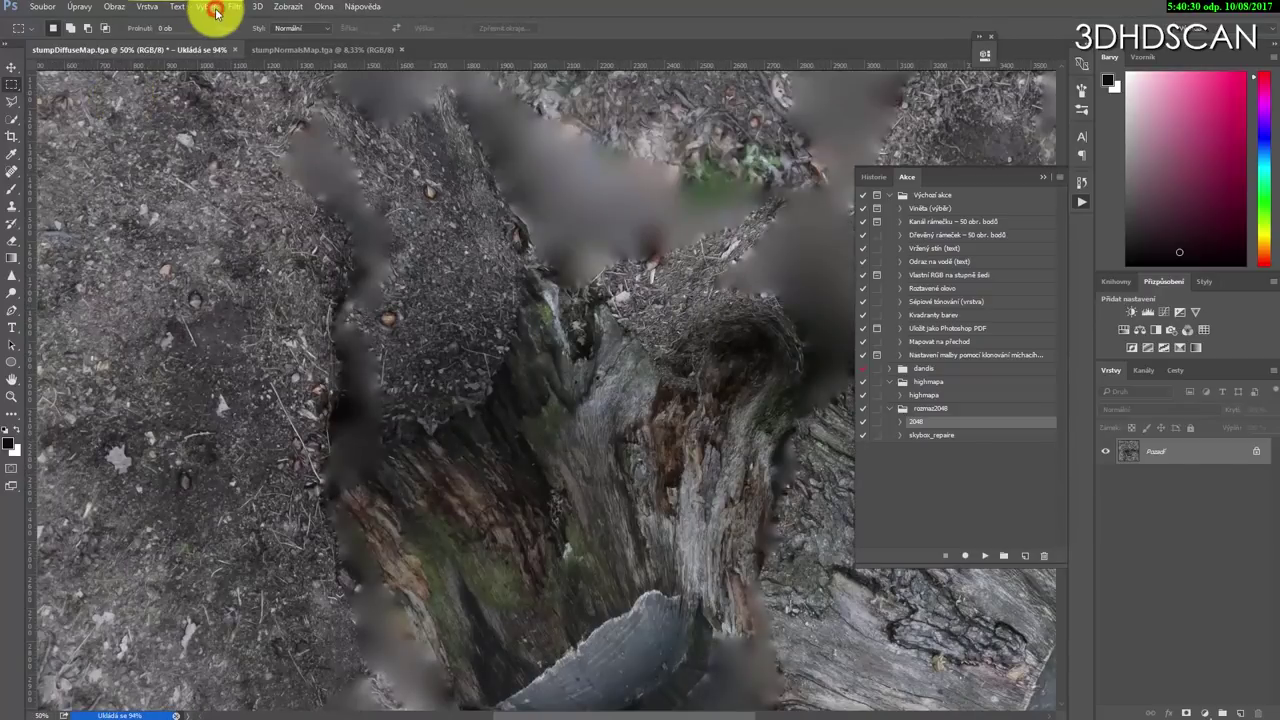
{"action": "left_click", "coordinate": [233, 7]}
{"action": "mouse_move", "coordinate": [251, 256]}
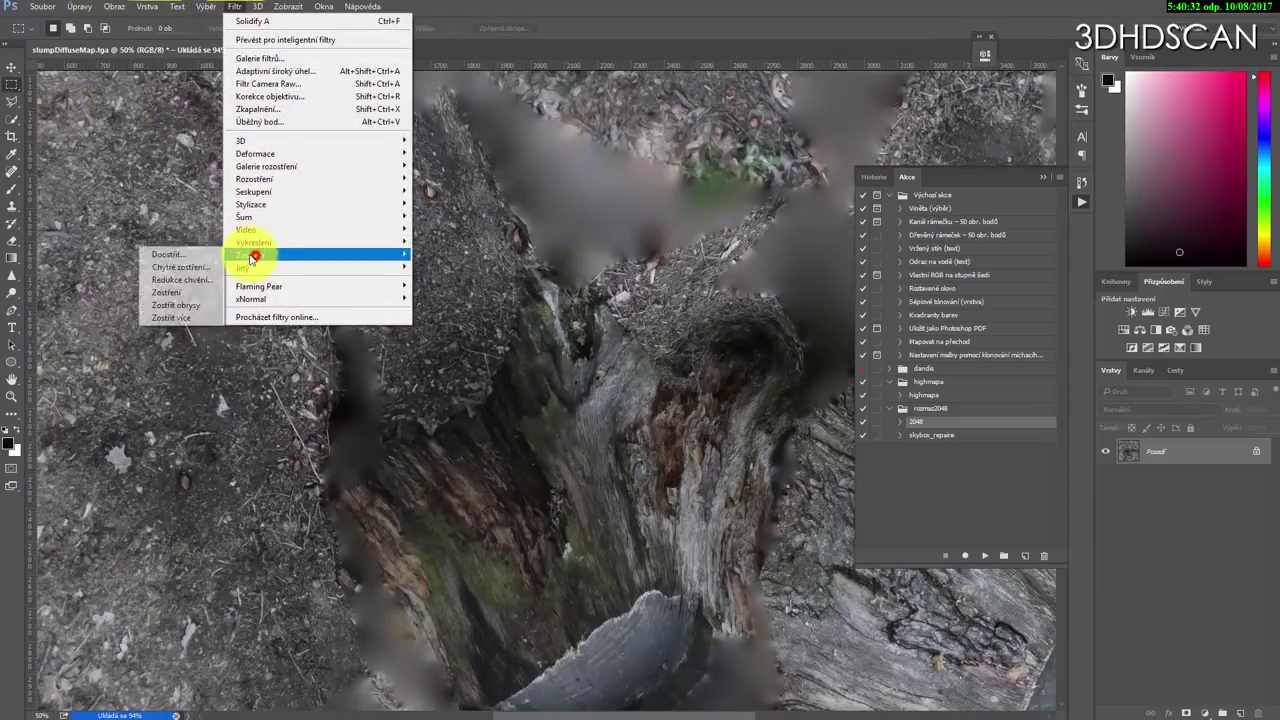
{"action": "left_click", "coordinate": [190, 295]}
{"action": "key", "text": "ctrl+minus"}
{"action": "key", "text": "ctrl+minus"}
{"action": "key", "text": "ctrl+minus"}
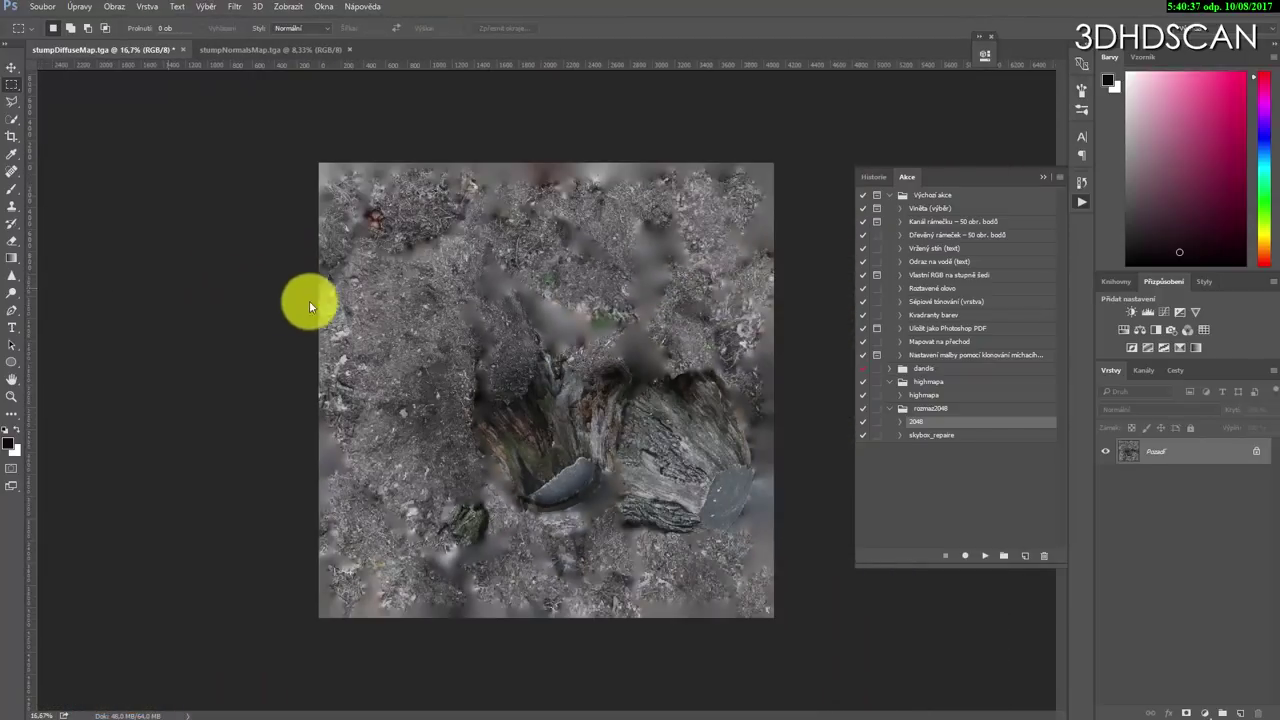
- Save the diffuse map as a JPEG named stump_DiffuseMap.jpg in the stump_510 folder, with quality 12
{"action": "key", "text": "ctrl+shift+s"}
{"action": "left_click", "coordinate": [356, 476]}
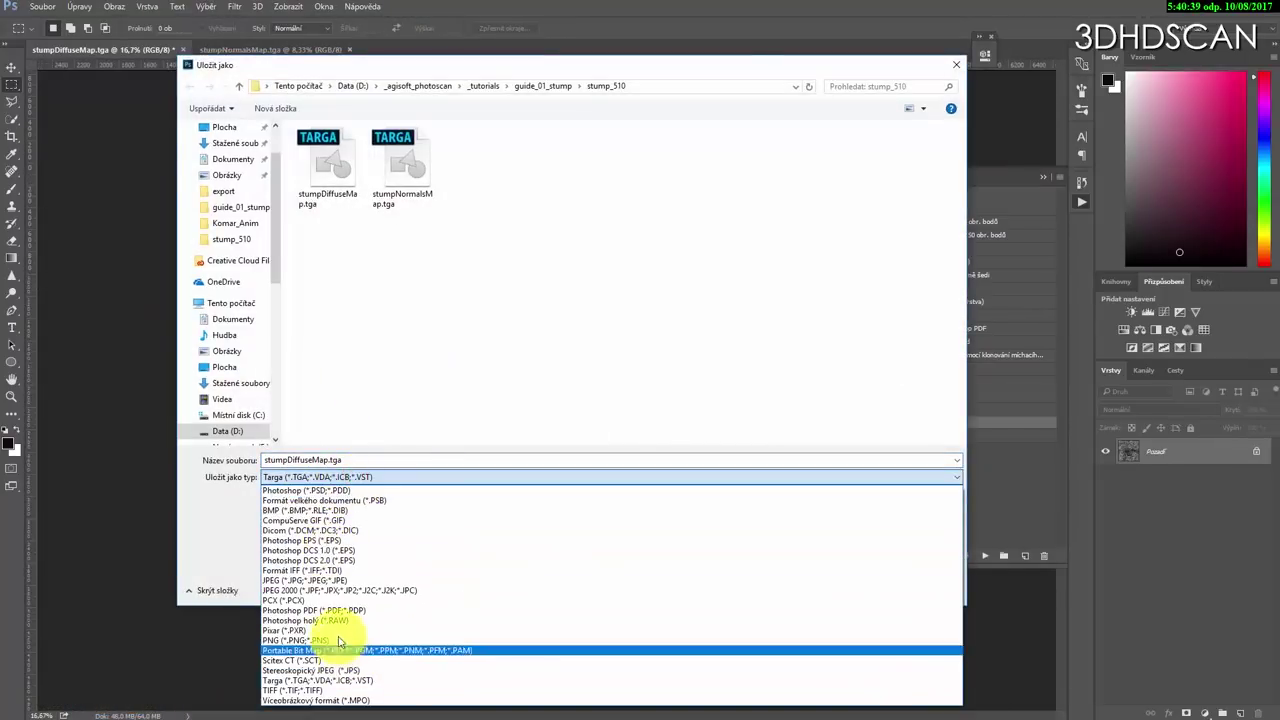
{"action": "left_click", "coordinate": [323, 580]}
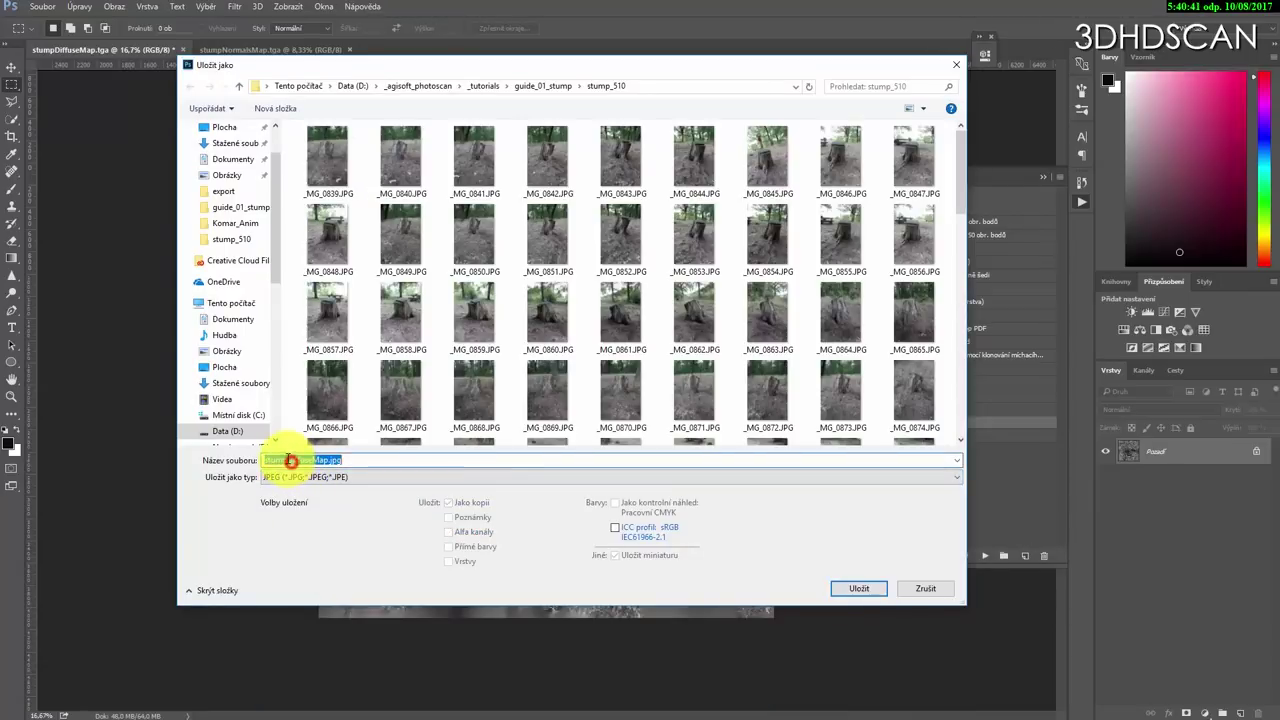
{"action": "left_click", "coordinate": [289, 460]}
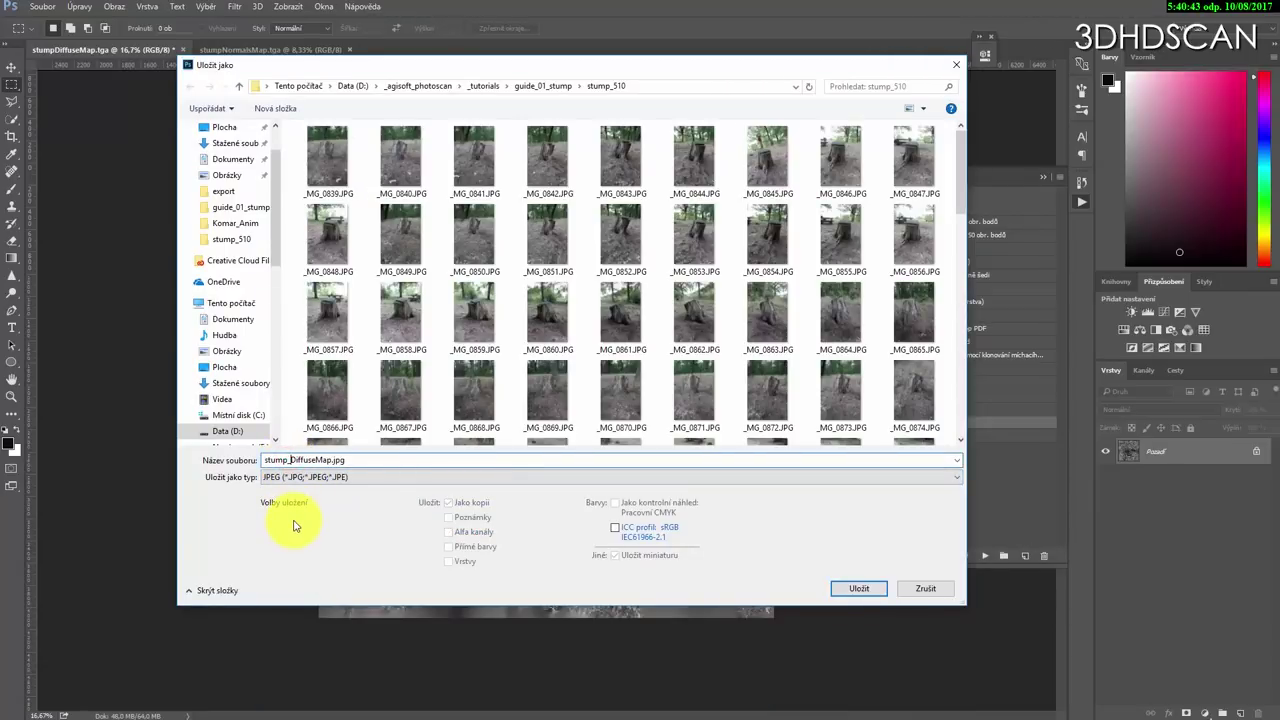
{"action": "key", "text": "Return"}
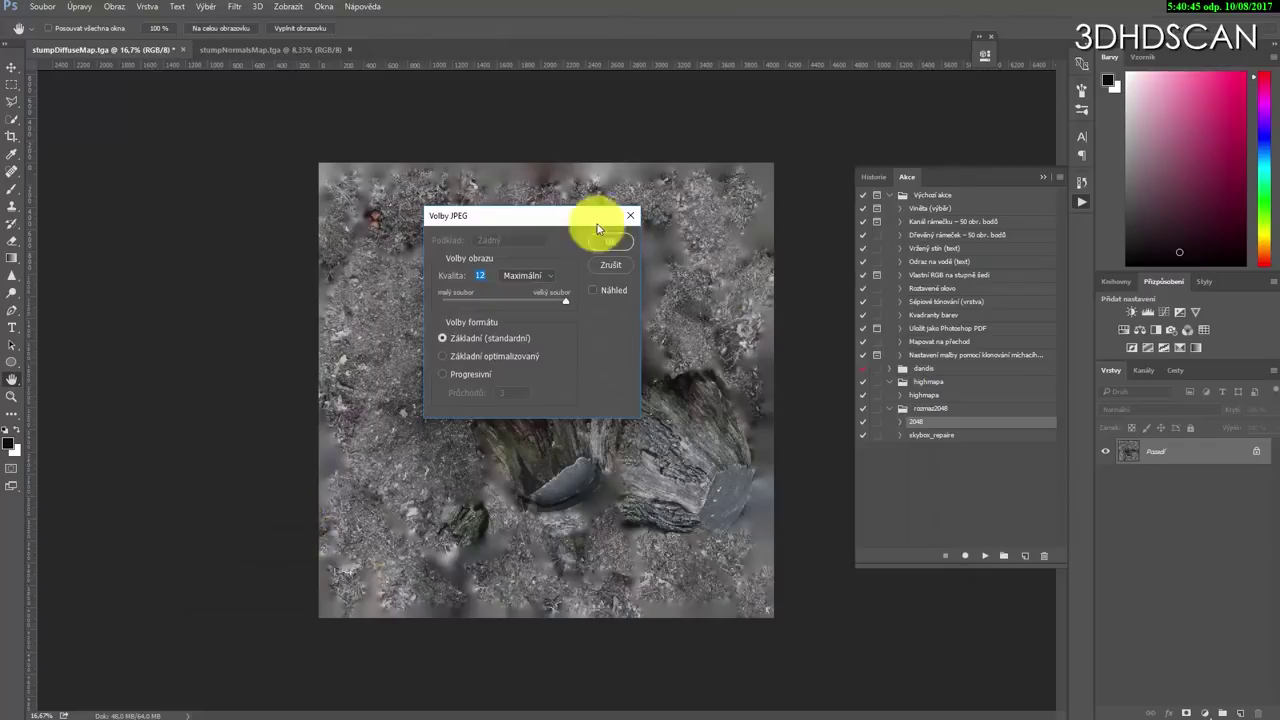
{"action": "left_click", "coordinate": [615, 237]}
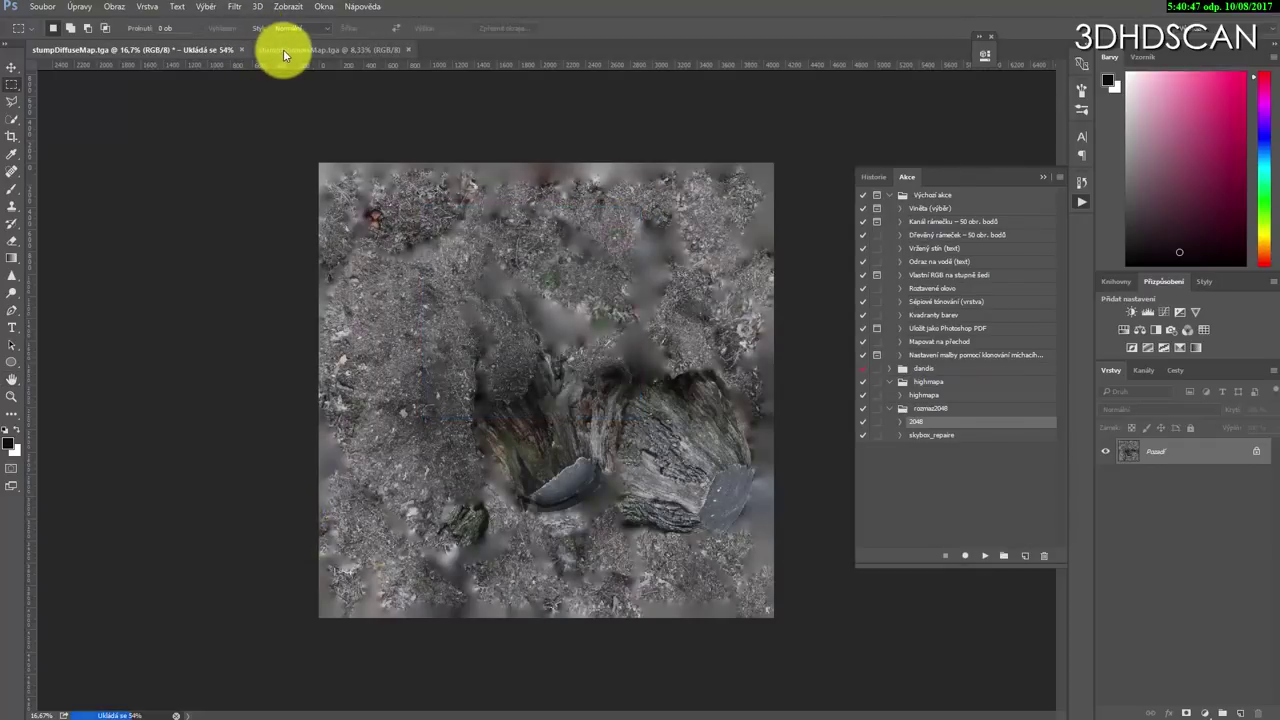
- Resize the normals map stumpNormalsMap.tga to 4096 × 4096 pixels
{"action": "left_click", "coordinate": [283, 50]}
{"action": "left_click", "coordinate": [114, 7]}
{"action": "left_click", "coordinate": [123, 100]}
{"action": "type", "text": "40996"}
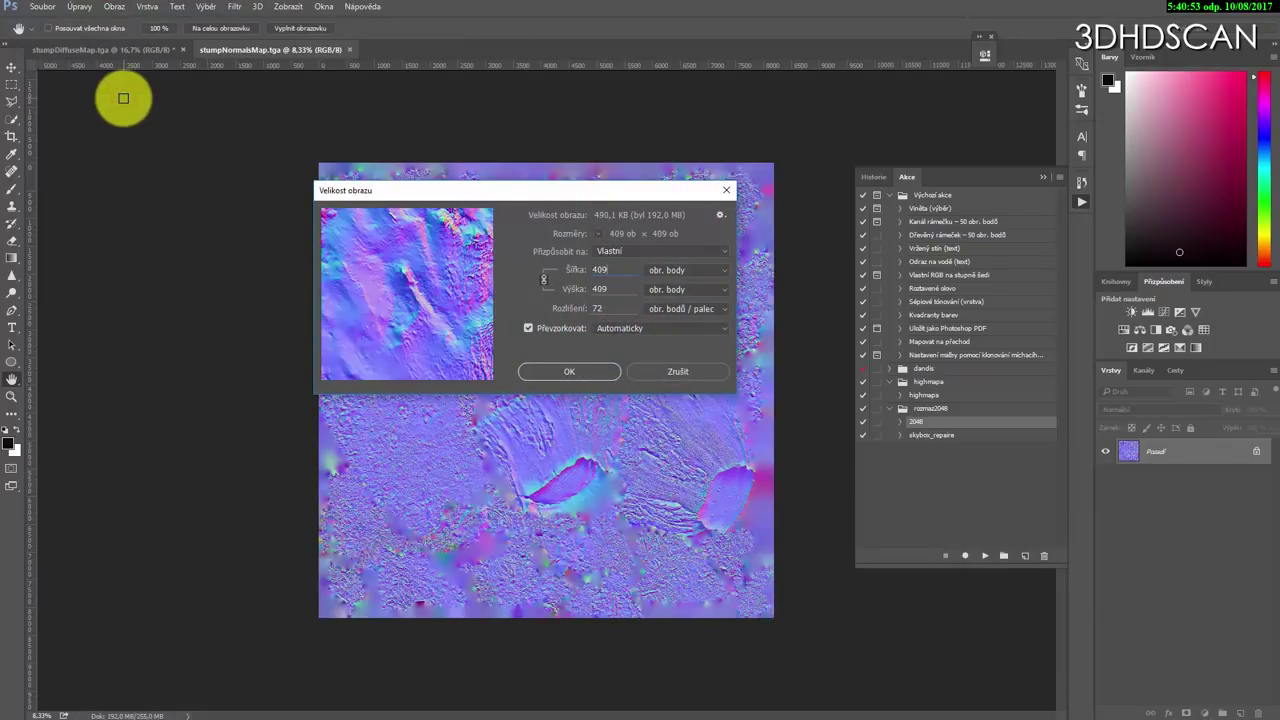
{"action": "key", "text": "Return"}
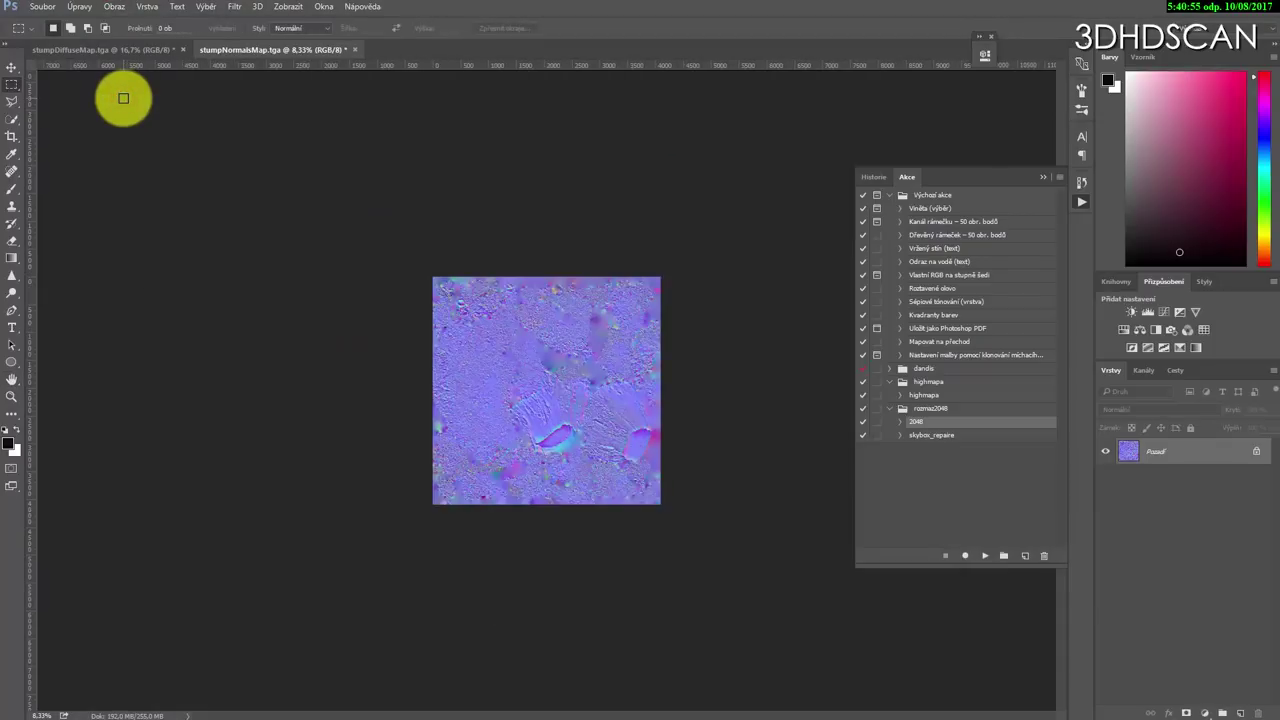
- Save the normals map as a JPEG in the stump_510 folder, with quality 11
{"action": "key", "text": "ctrl+shift+s"}
{"action": "left_click", "coordinate": [371, 478]}
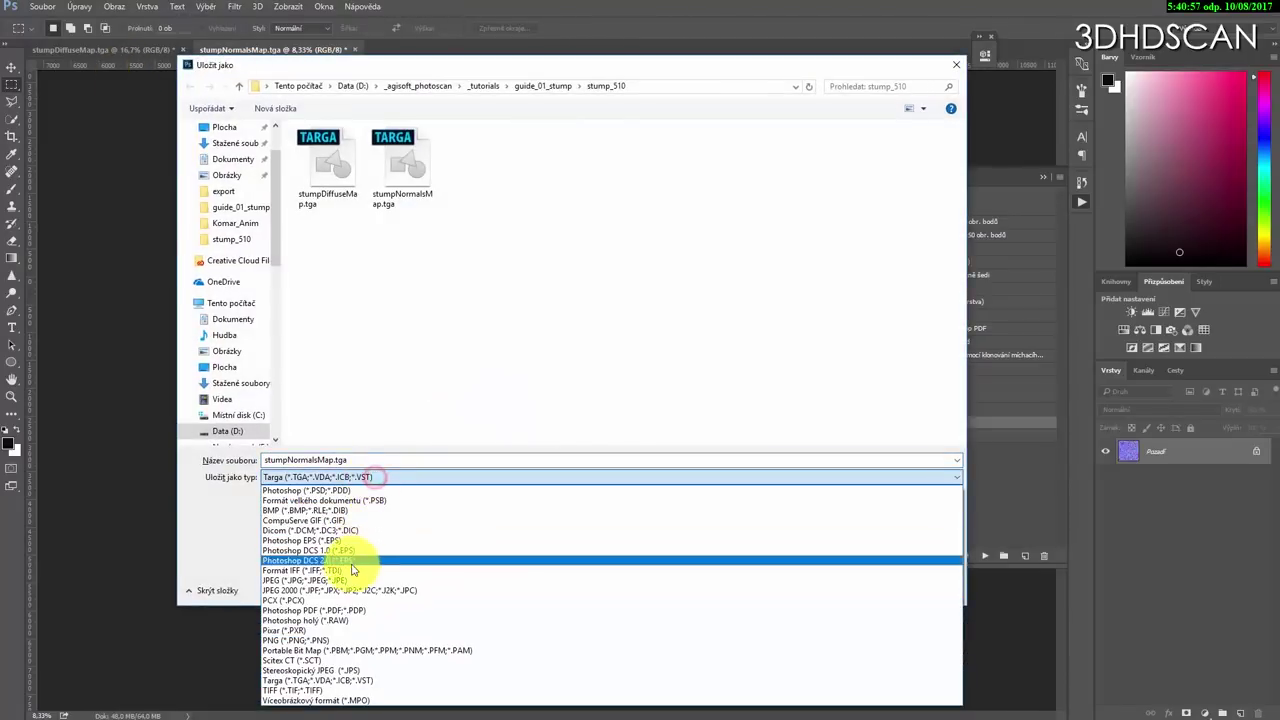
{"action": "left_click", "coordinate": [344, 581]}
{"action": "left_click", "coordinate": [286, 461]}
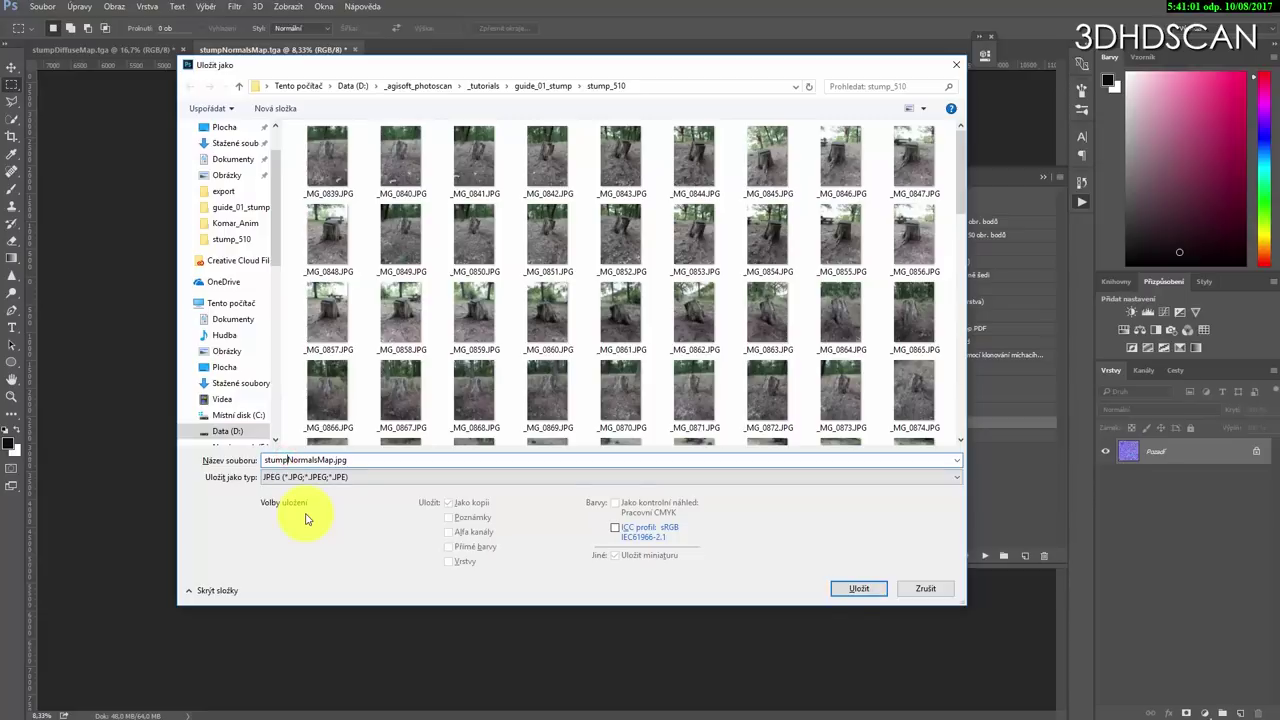
{"action": "left_click", "coordinate": [860, 589]}
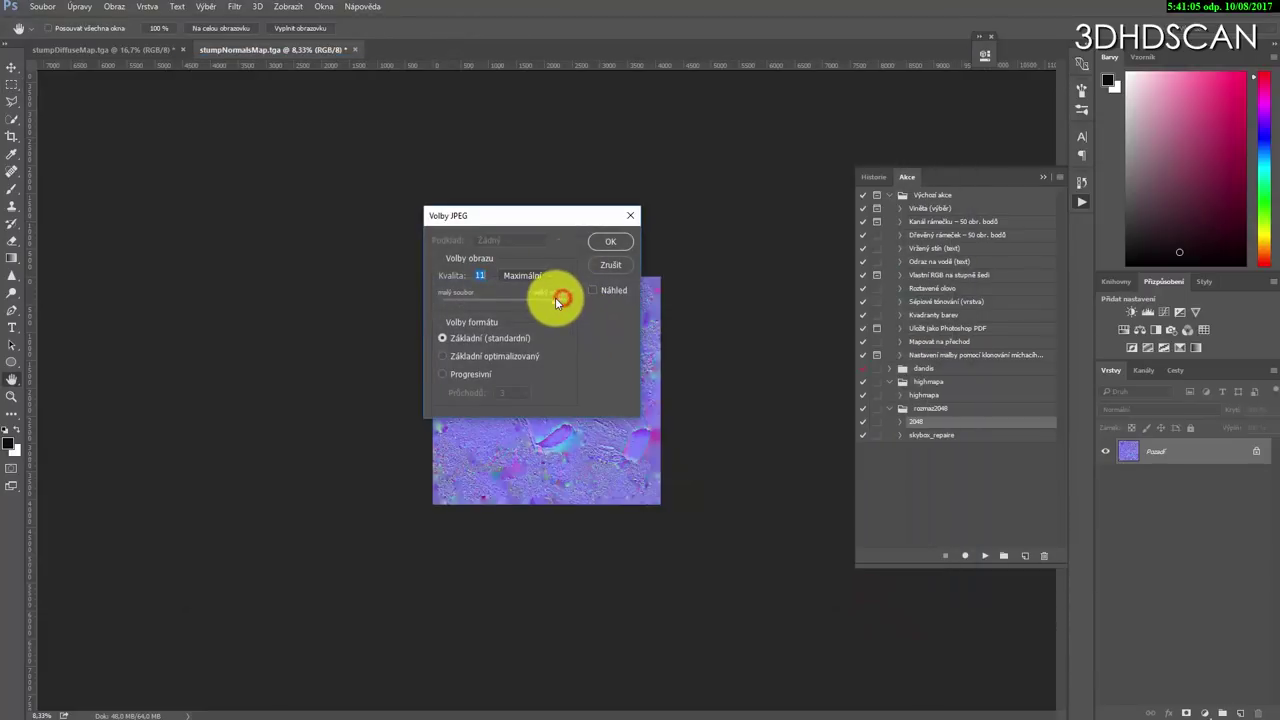
{"action": "left_click", "coordinate": [608, 243]}
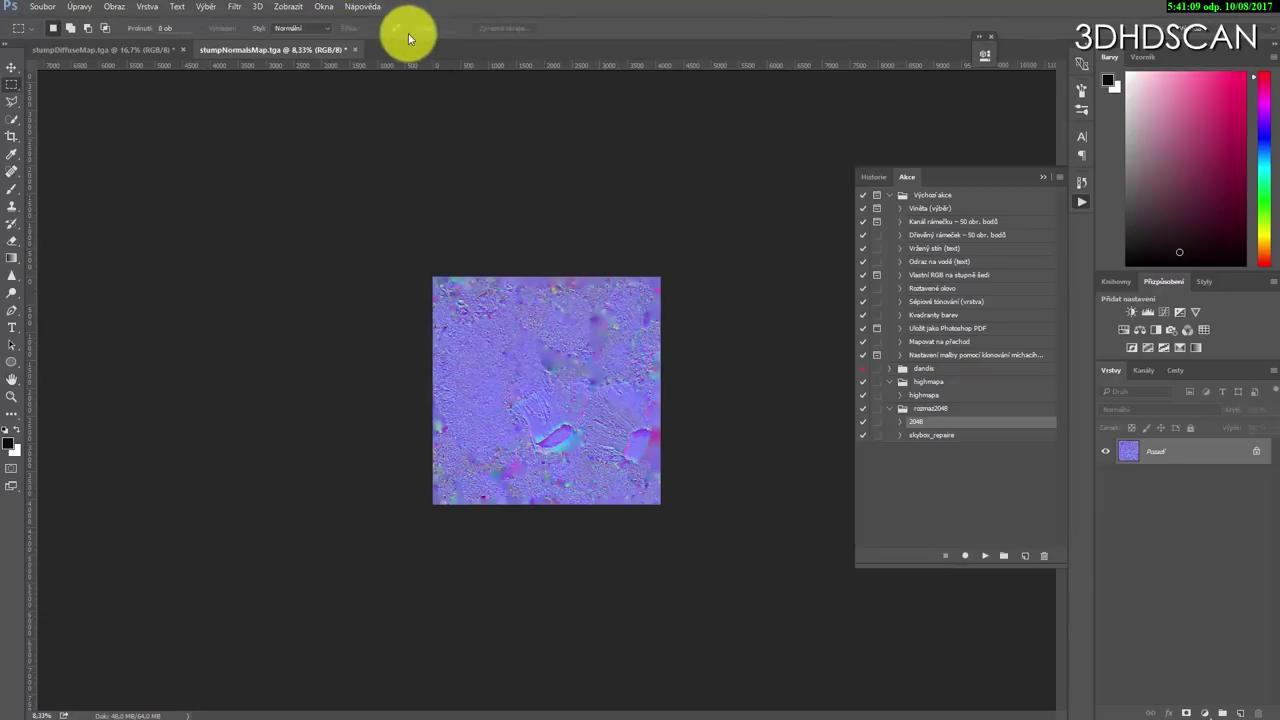
- Close both the normals map and diffuse map TGA documents without saving their changes
{"action": "left_click", "coordinate": [354, 50]}
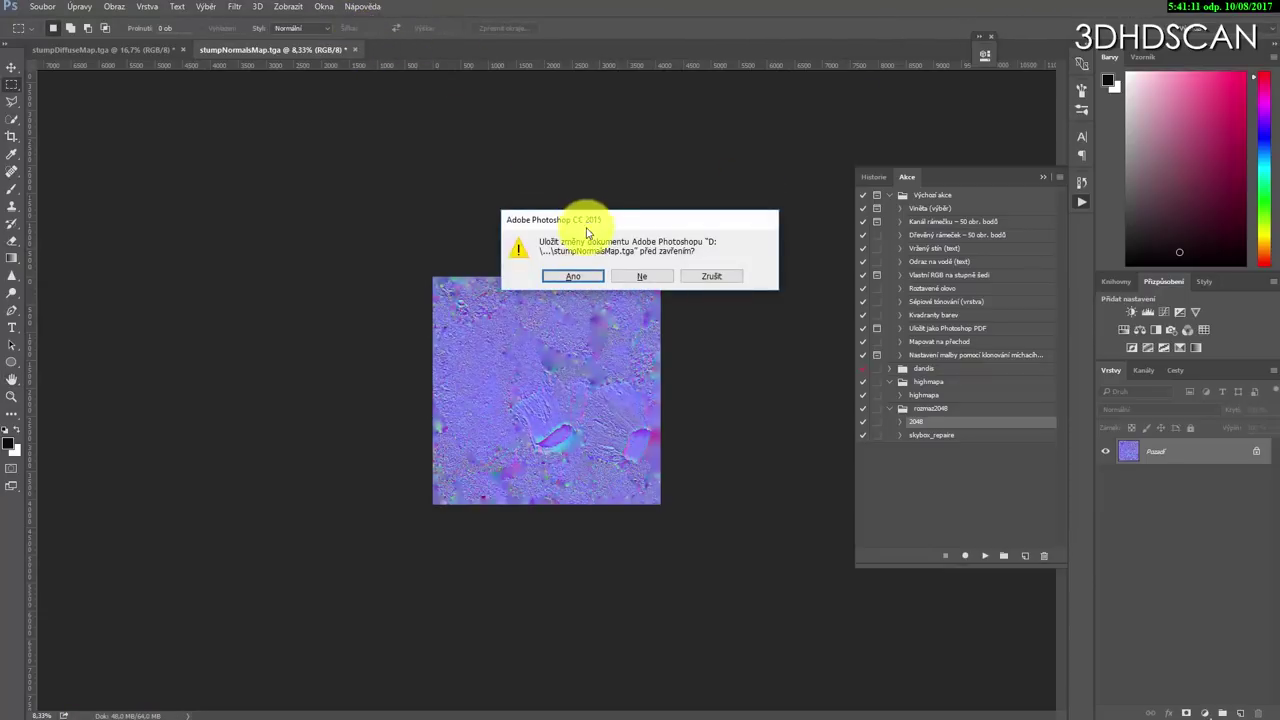
{"action": "left_click", "coordinate": [637, 276]}
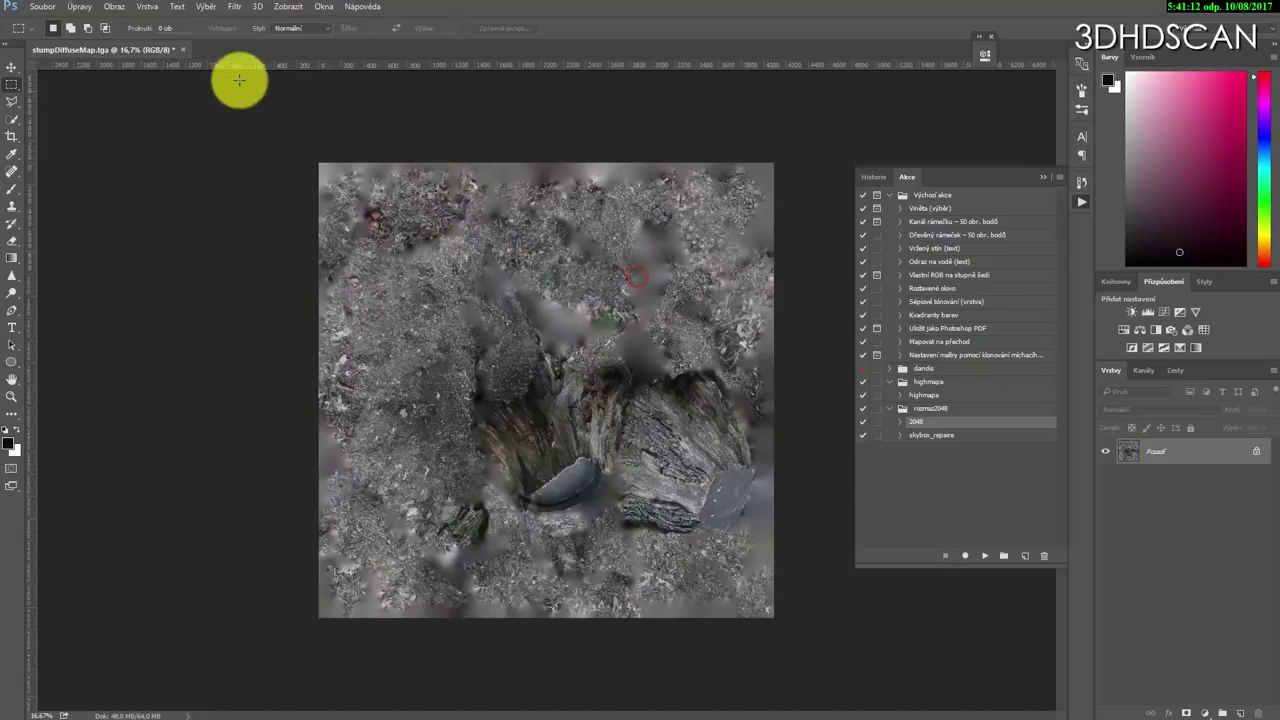
{"action": "left_click", "coordinate": [182, 49]}
{"action": "left_click", "coordinate": [645, 275]}
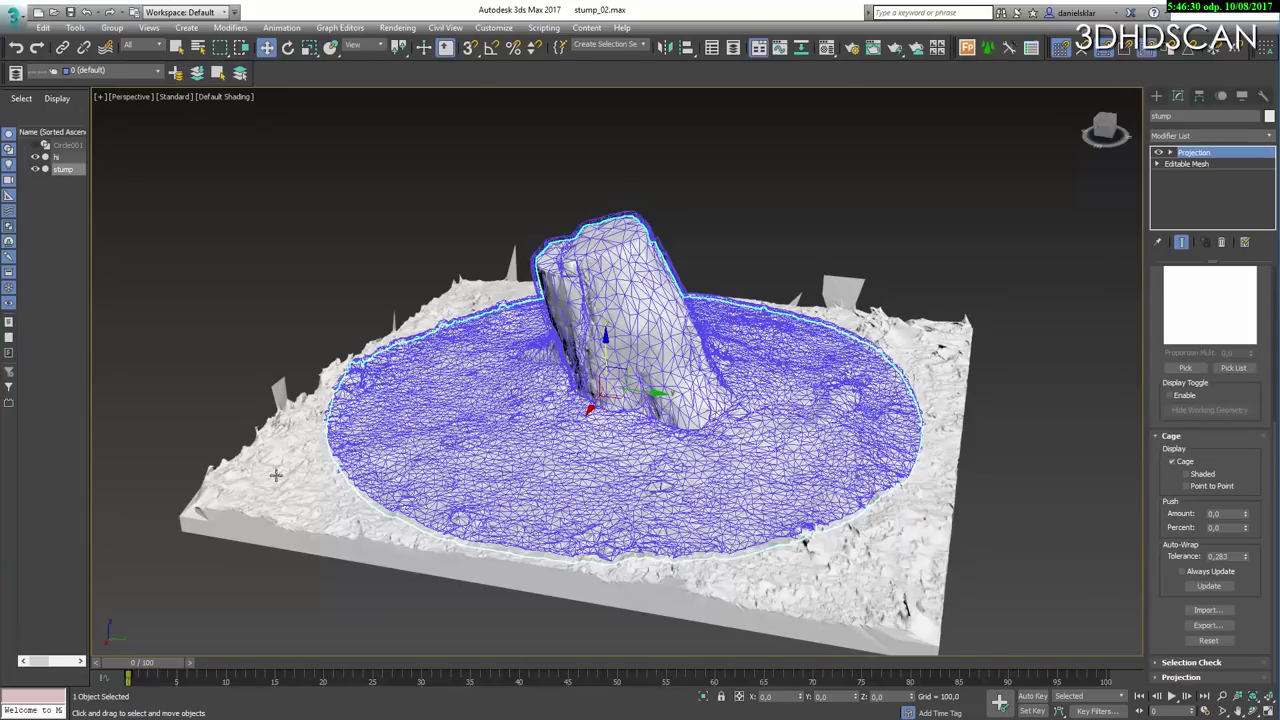
- In 3ds Max, delete the high-resolution hi mesh and the hidden Circle001 shape, keeping only the stump
{"action": "left_click", "coordinate": [296, 451]}
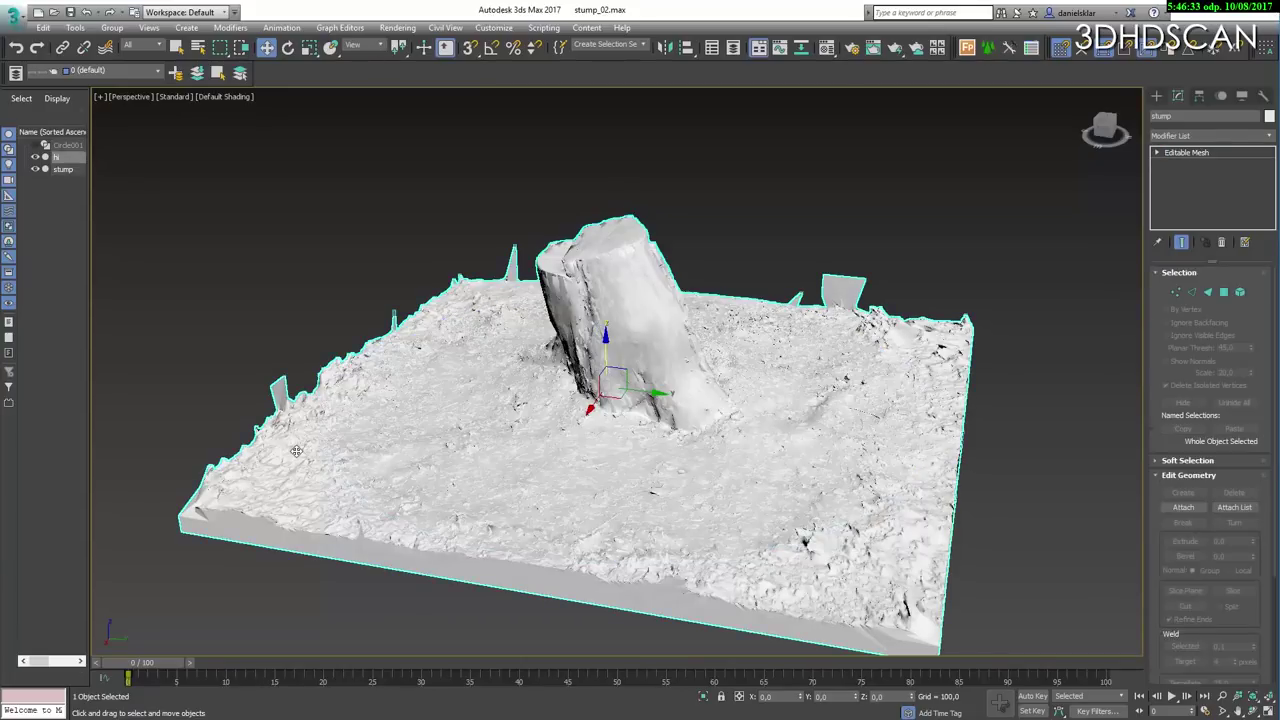
{"action": "left_click", "coordinate": [296, 451]}
{"action": "key", "text": "Delete"}
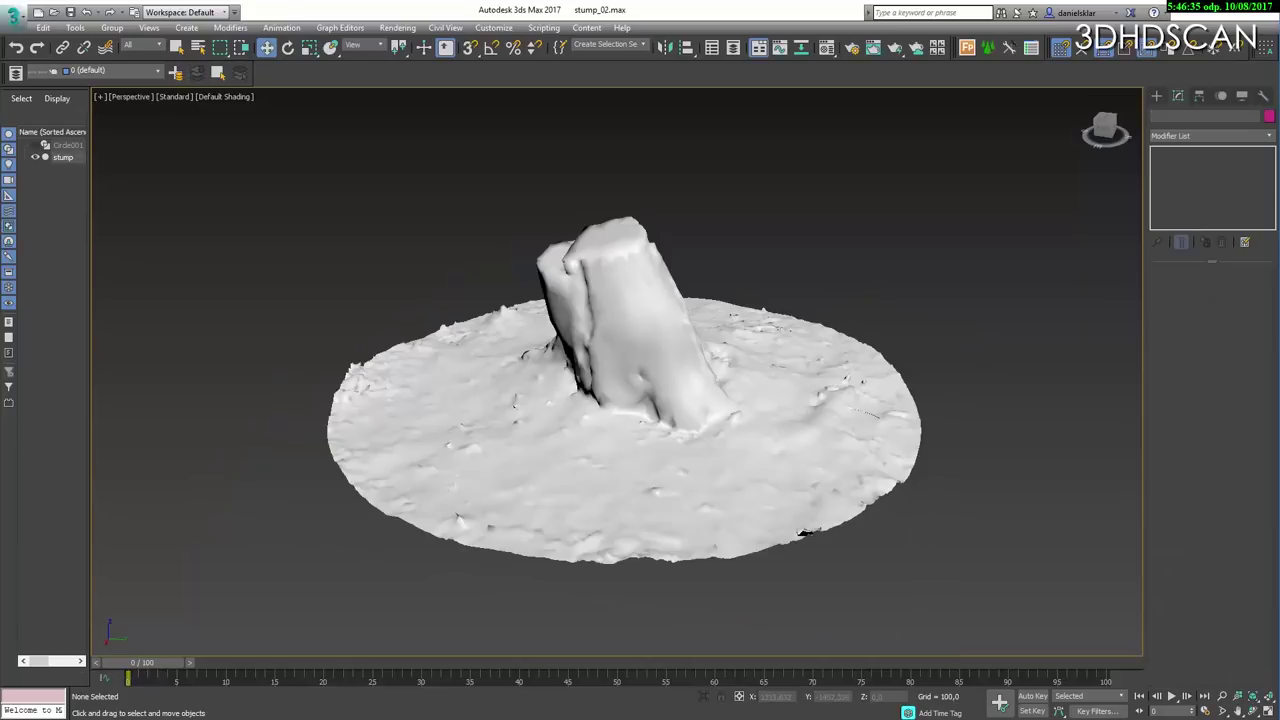
{"action": "left_click", "coordinate": [62, 156]}
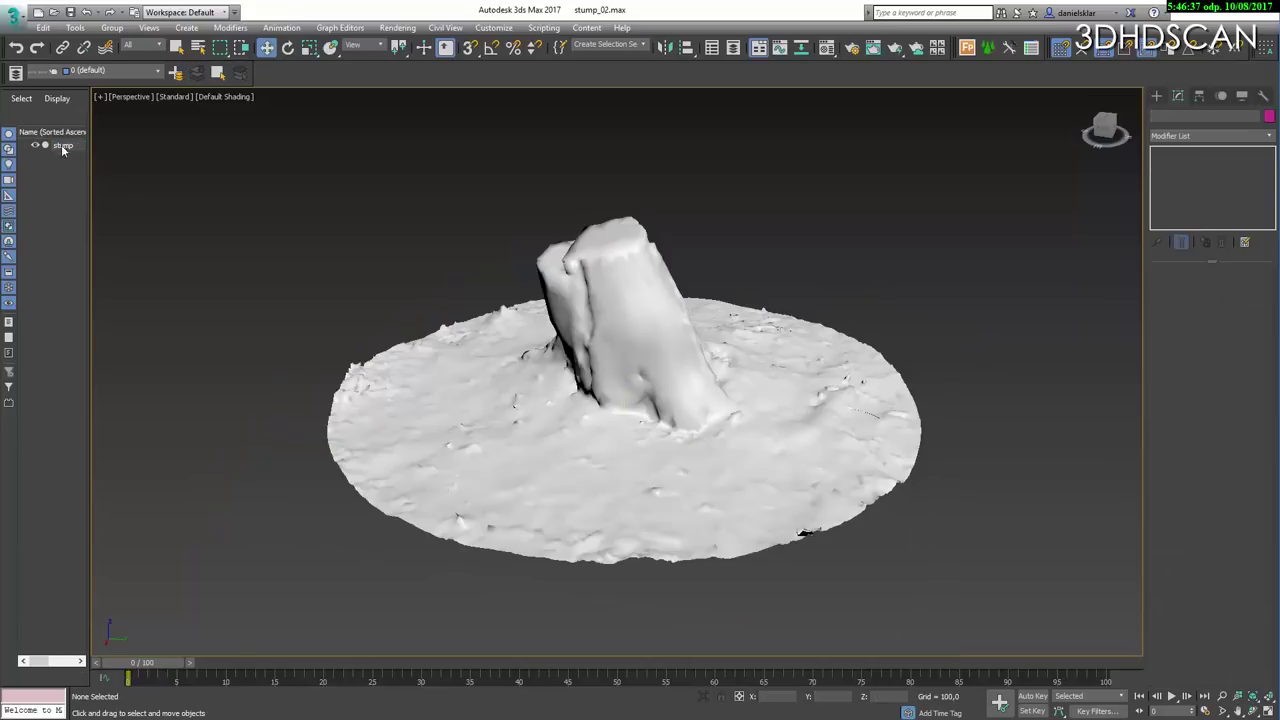
- Convert the stump to an Editable Mesh, collapsing its Projection modifier
{"action": "scroll", "coordinate": [657, 400], "scroll_direction": "up", "scroll_amount": 3}
{"action": "right_click", "coordinate": [624, 378]}
{"action": "mouse_move", "coordinate": [700, 516]}
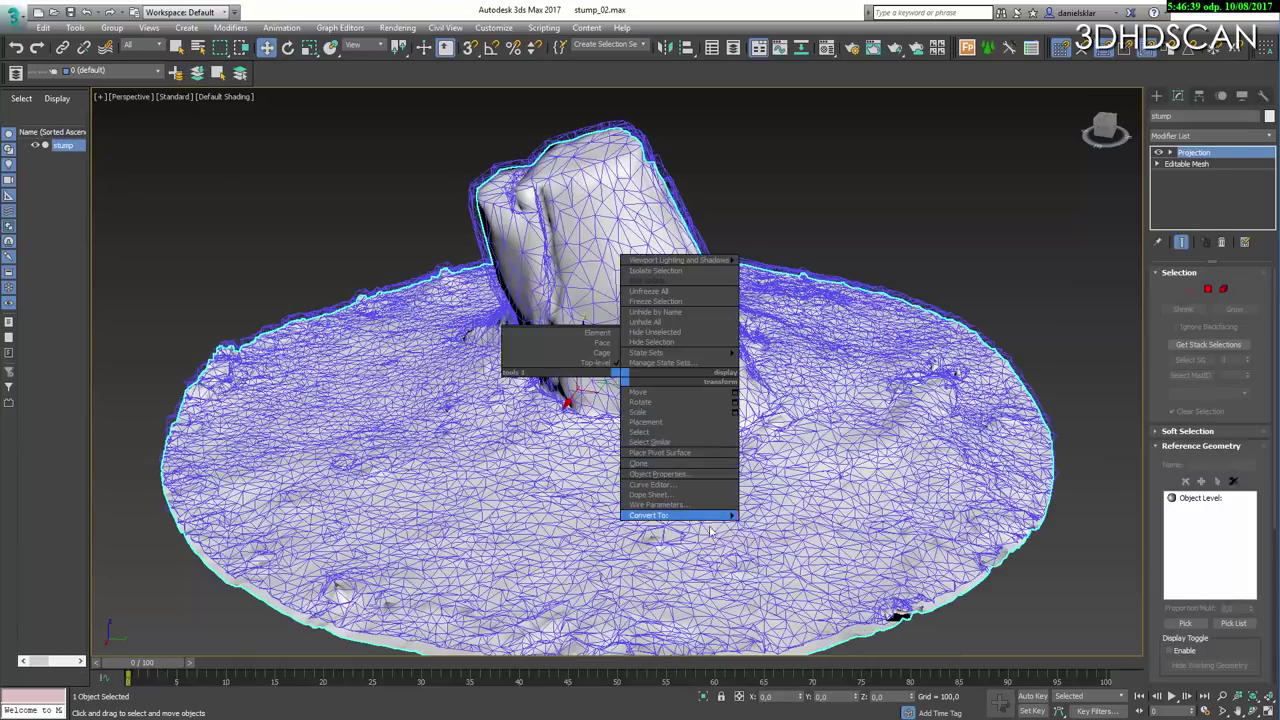
{"action": "left_click", "coordinate": [835, 516]}
- Replace the hi material's diffuse bitmap with stump_DiffuseMap.jpg from the stump_510 folder
{"action": "key", "text": "m"}
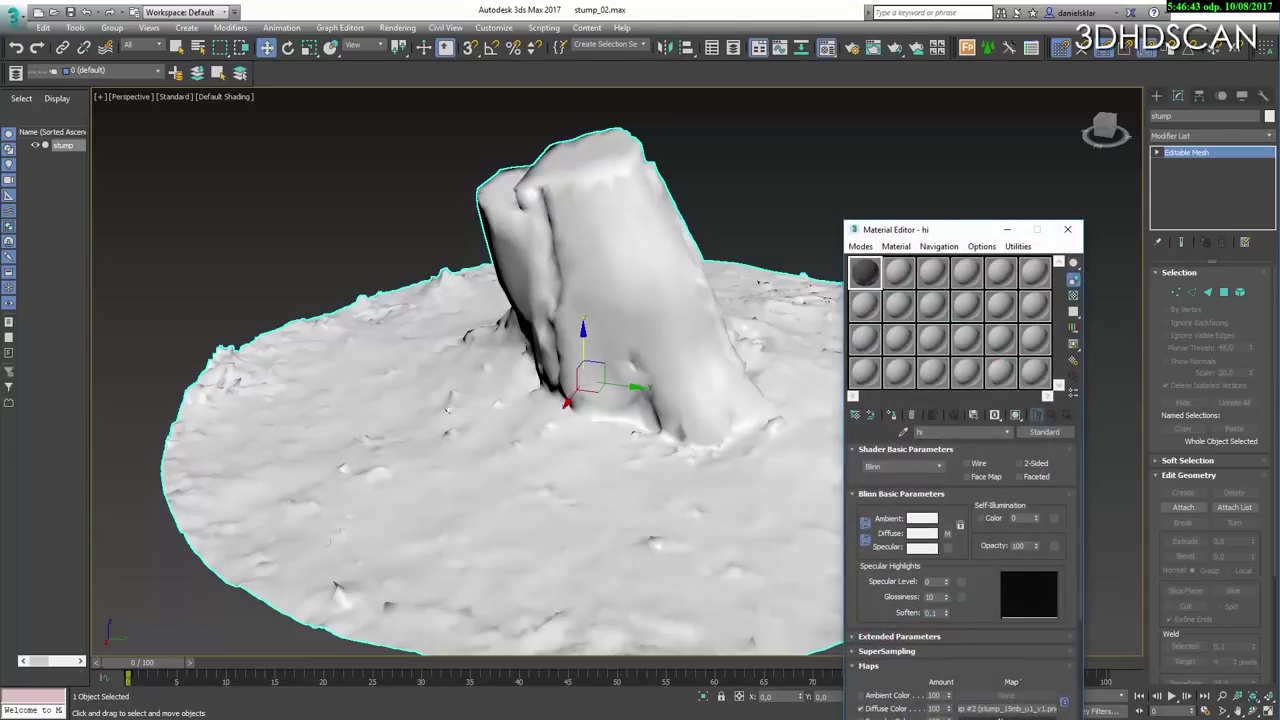
{"action": "left_click", "coordinate": [1005, 708]}
{"action": "left_click", "coordinate": [980, 611]}
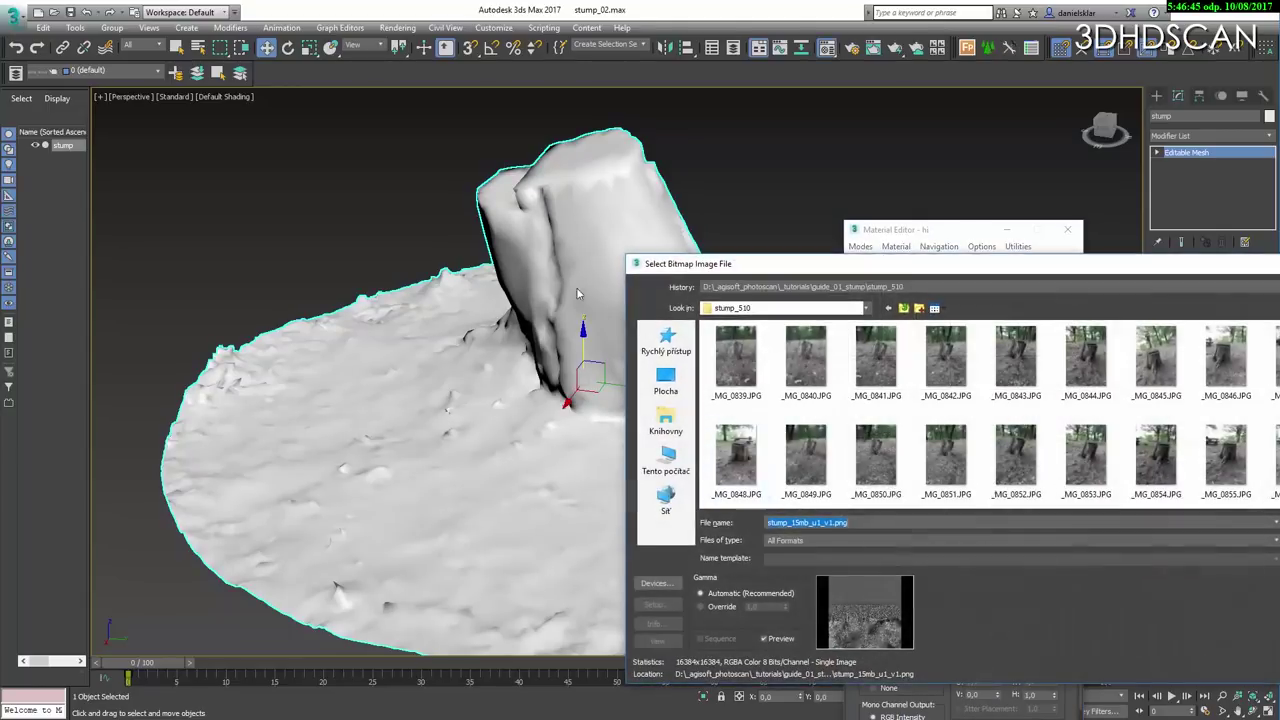
{"action": "left_click", "coordinate": [838, 544]}
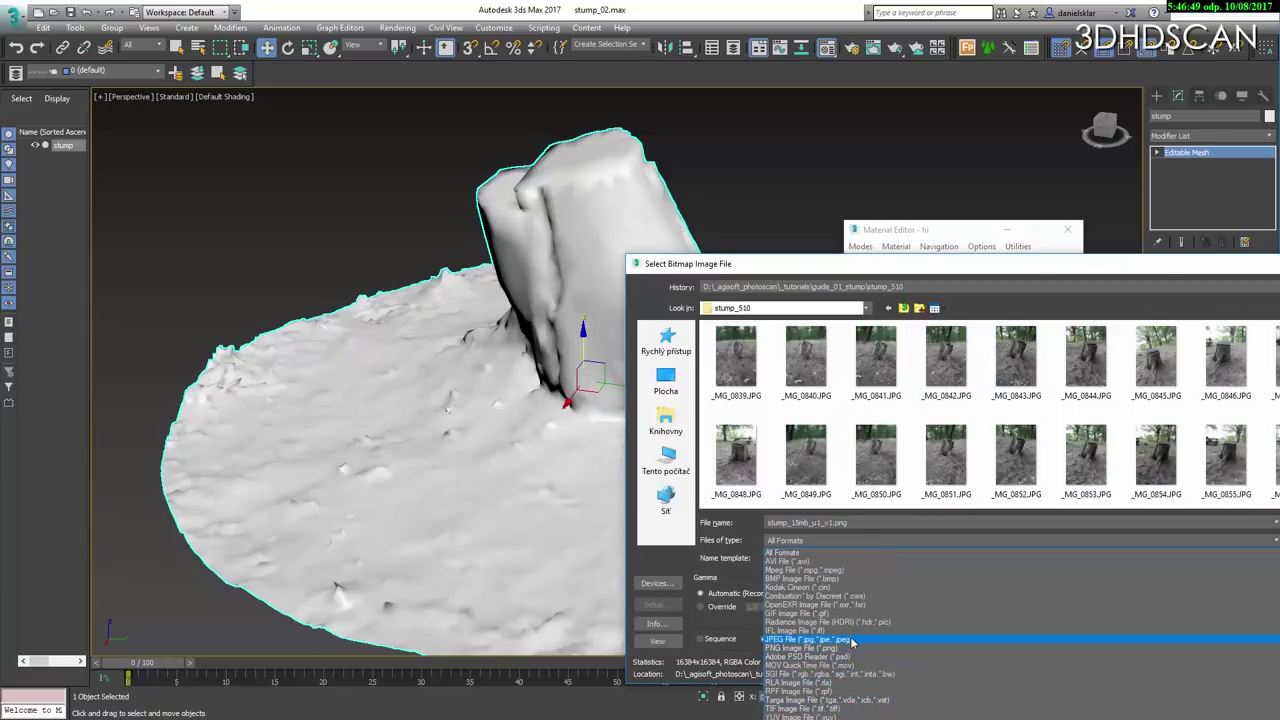
{"action": "left_click", "coordinate": [852, 640]}
{"action": "scroll", "coordinate": [988, 415], "scroll_direction": "down", "scroll_amount": 10}
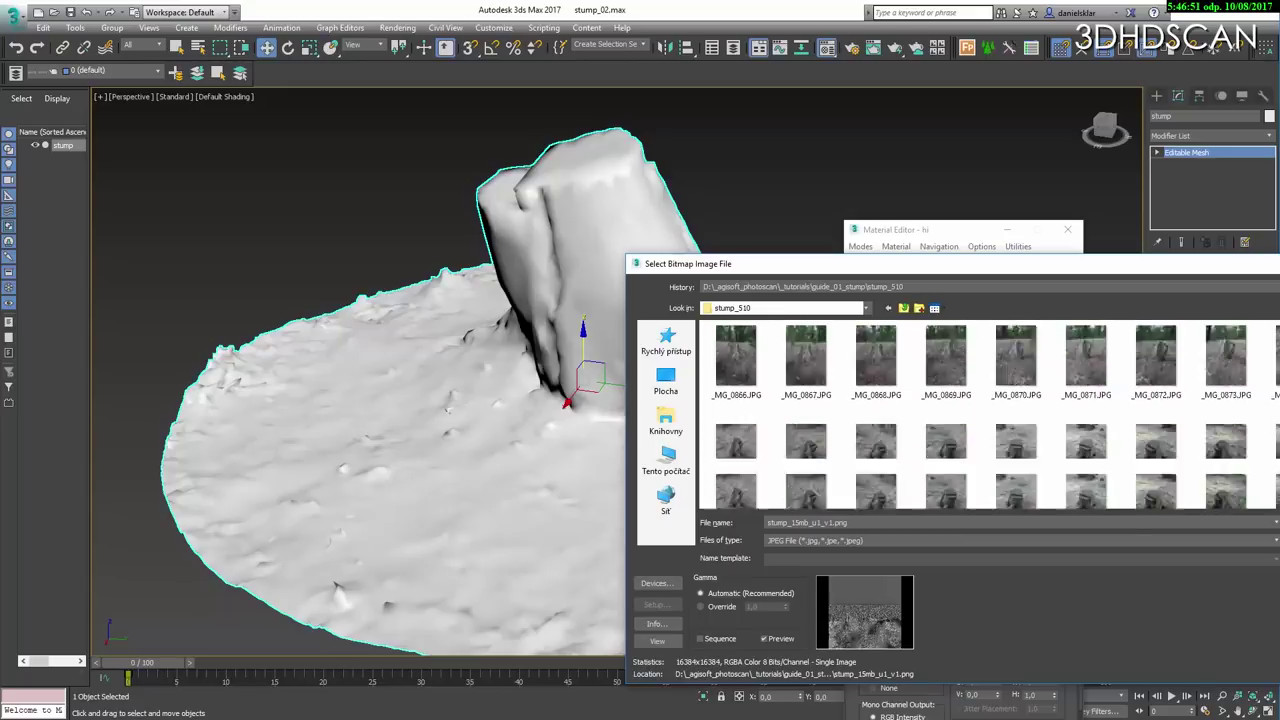
{"action": "scroll", "coordinate": [988, 415], "scroll_direction": "up", "scroll_amount": 1}
{"action": "left_click", "coordinate": [1270, 415]}
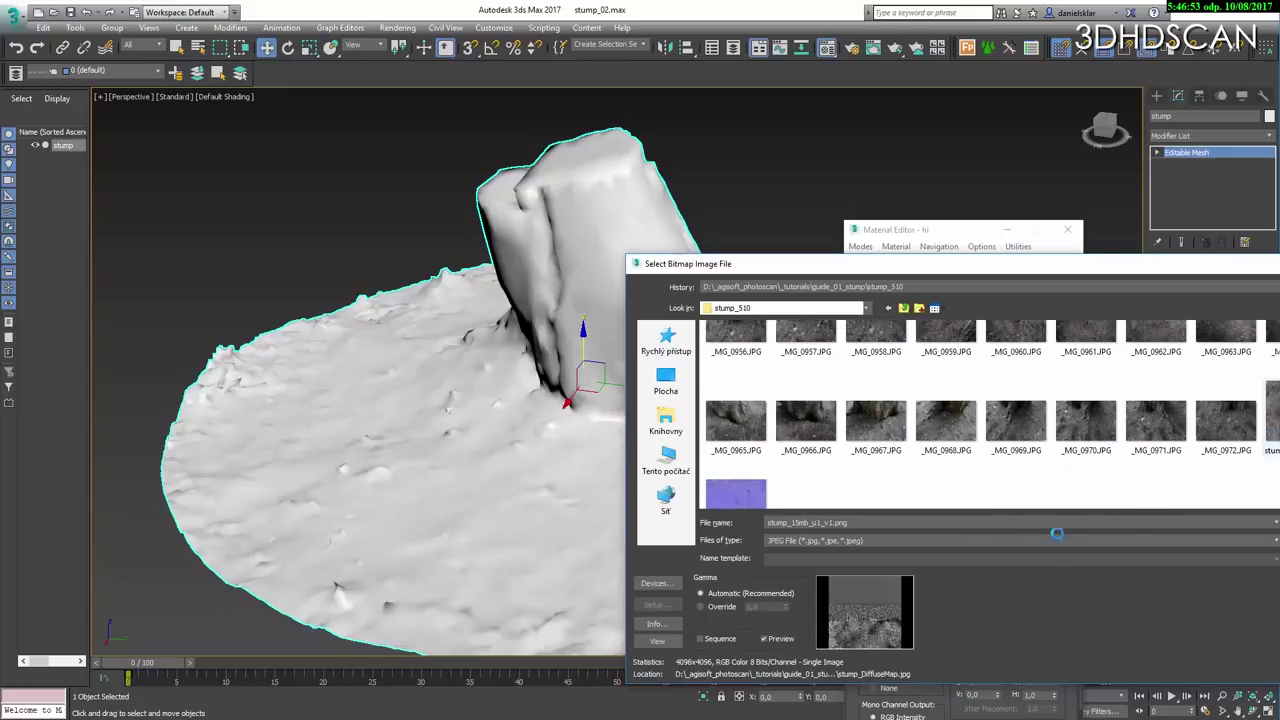
{"action": "left_click", "coordinate": [830, 523]}
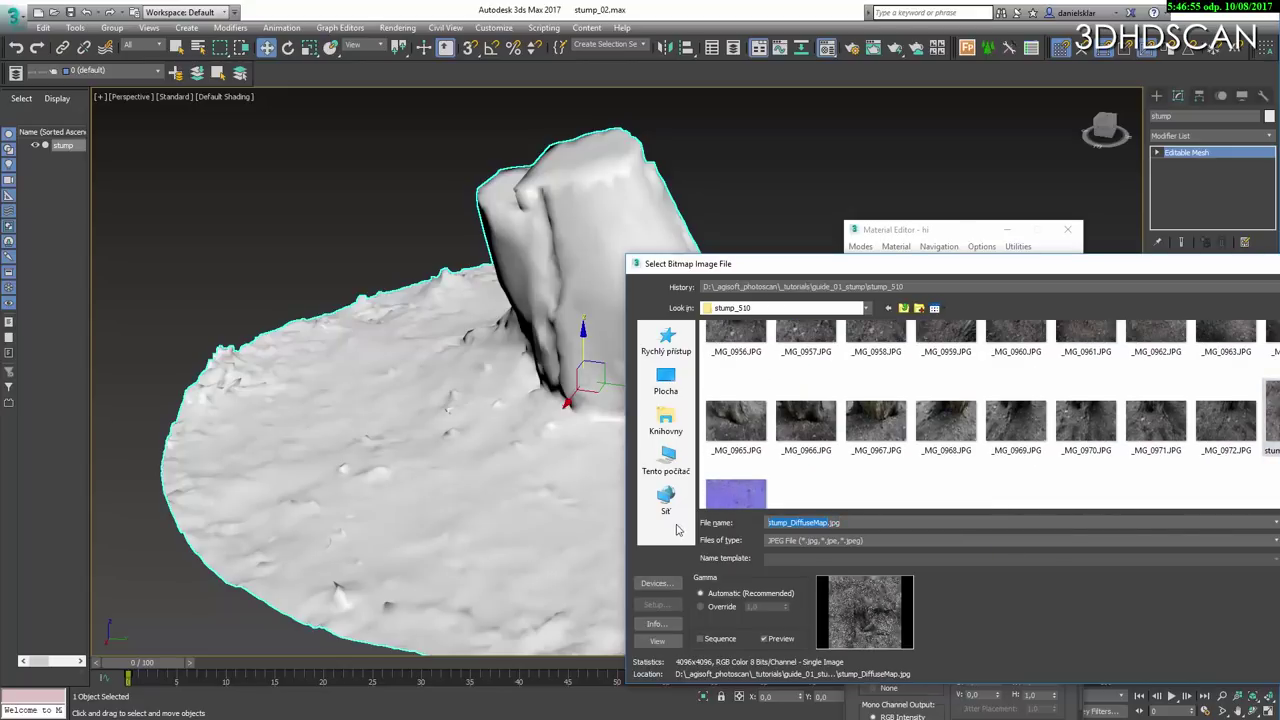
{"action": "key", "text": "Return"}
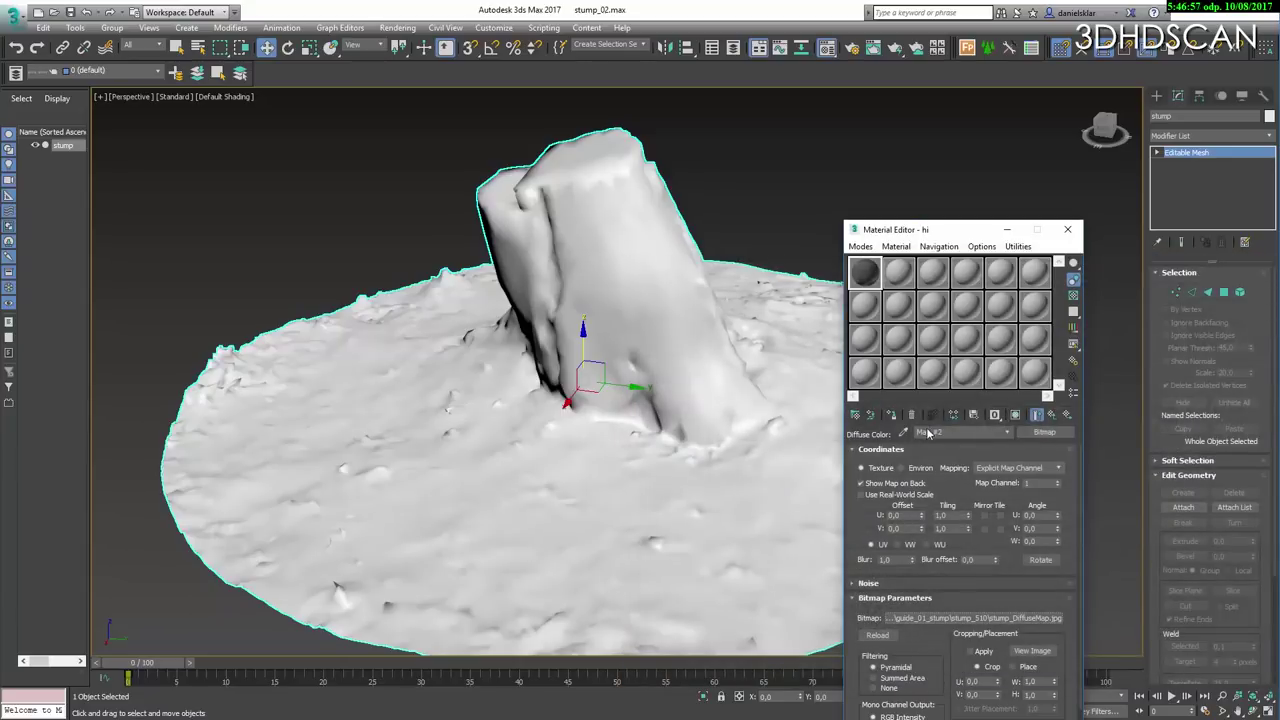
- Name the material stump_DiffuseMap, set its self-illumination to 100, and assign it to the stump with the texture shown in the viewport
{"action": "left_click", "coordinate": [1038, 415]}
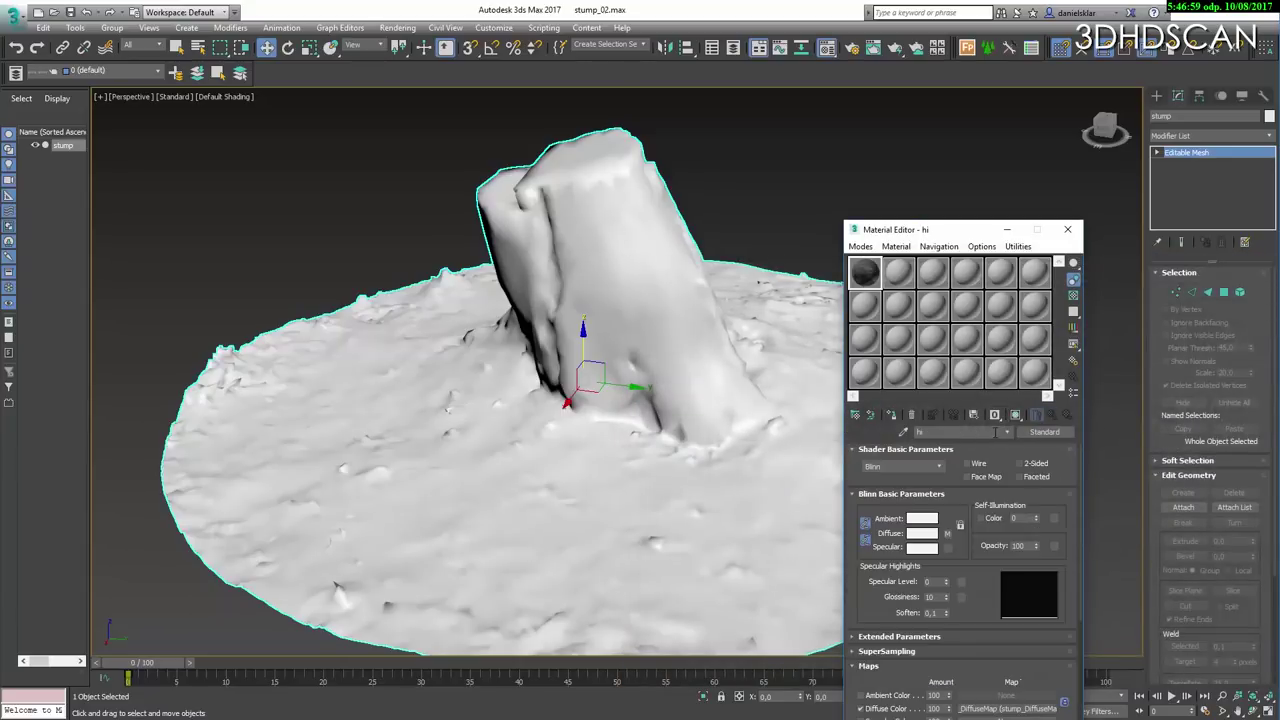
{"action": "left_click", "coordinate": [895, 417]}
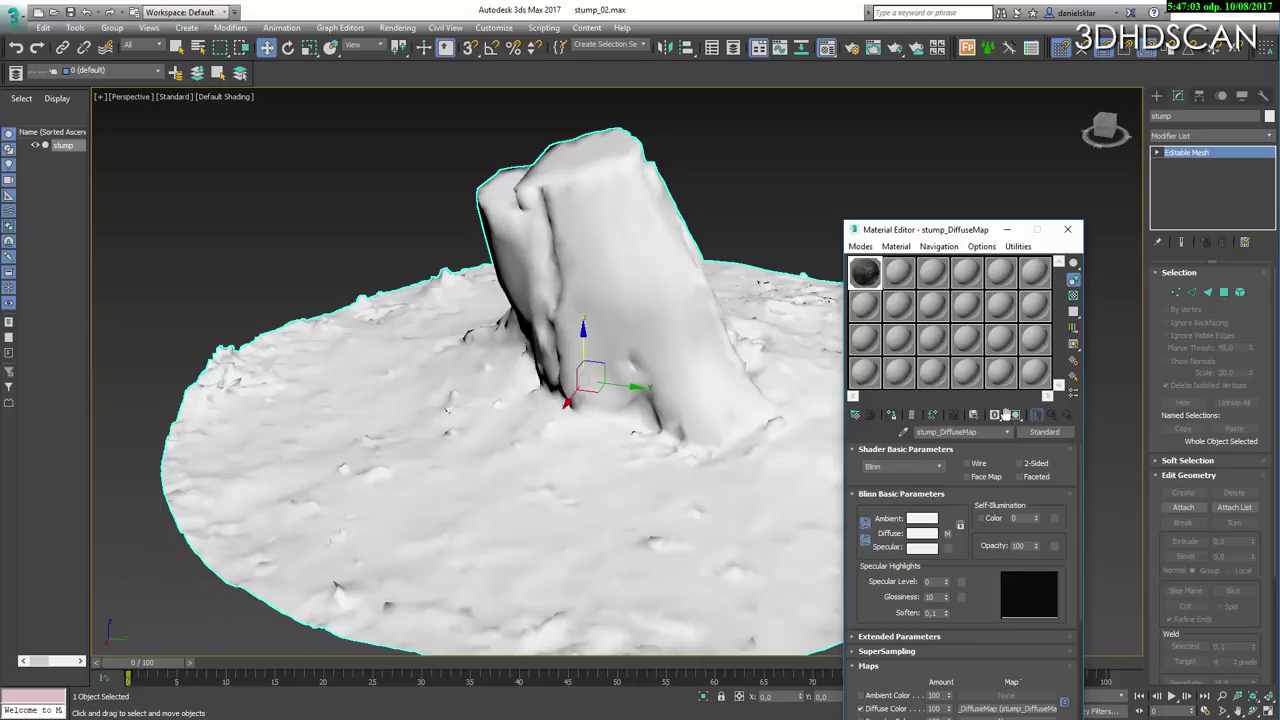
{"action": "left_click_drag", "start_coordinate": [1037, 520], "coordinate": [1062, 258]}
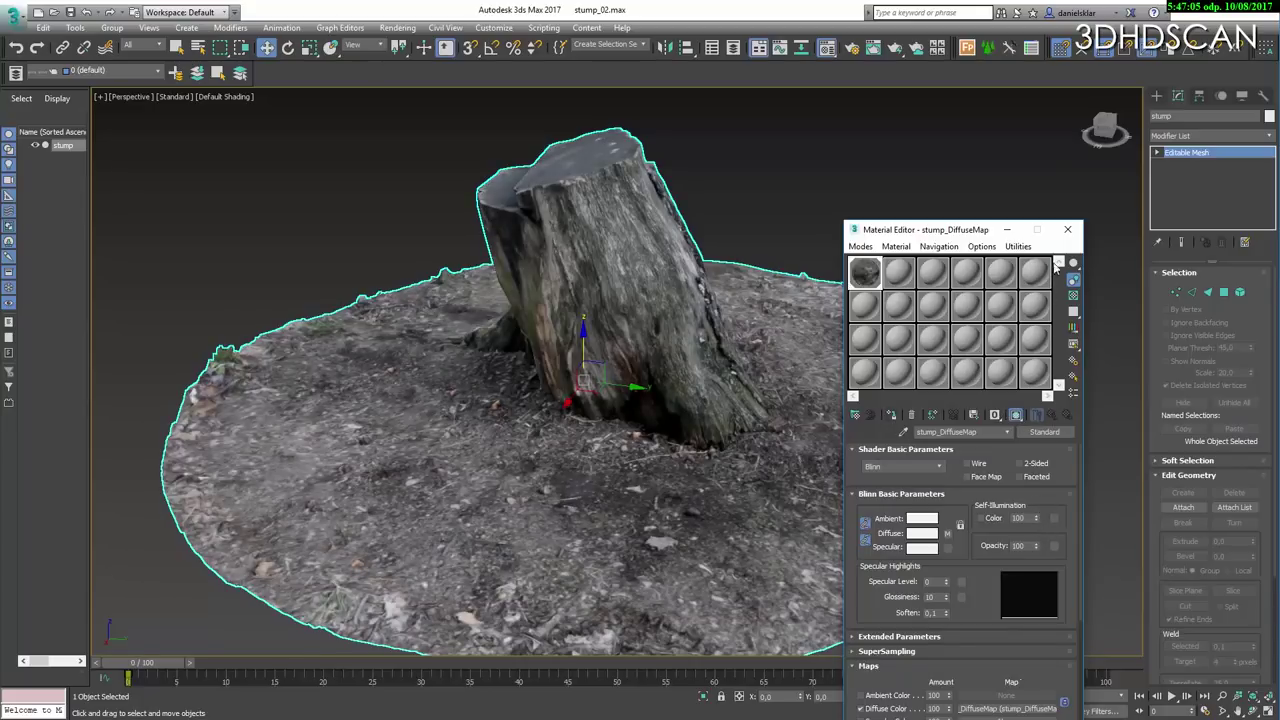
{"action": "left_click", "coordinate": [1067, 229]}
- Examine the baked texture on the stump from other sides and up close
{"action": "middle_click_drag", "start_coordinate": [484, 294], "coordinate": [900, 290], "text": "alt"}
{"action": "scroll", "coordinate": [510, 288], "scroll_direction": "up", "scroll_amount": 4}
{"action": "middle_click_drag", "start_coordinate": [600, 285], "coordinate": [659, 345], "text": "alt"}
{"action": "scroll", "coordinate": [680, 280], "scroll_direction": "down", "scroll_amount": 4}
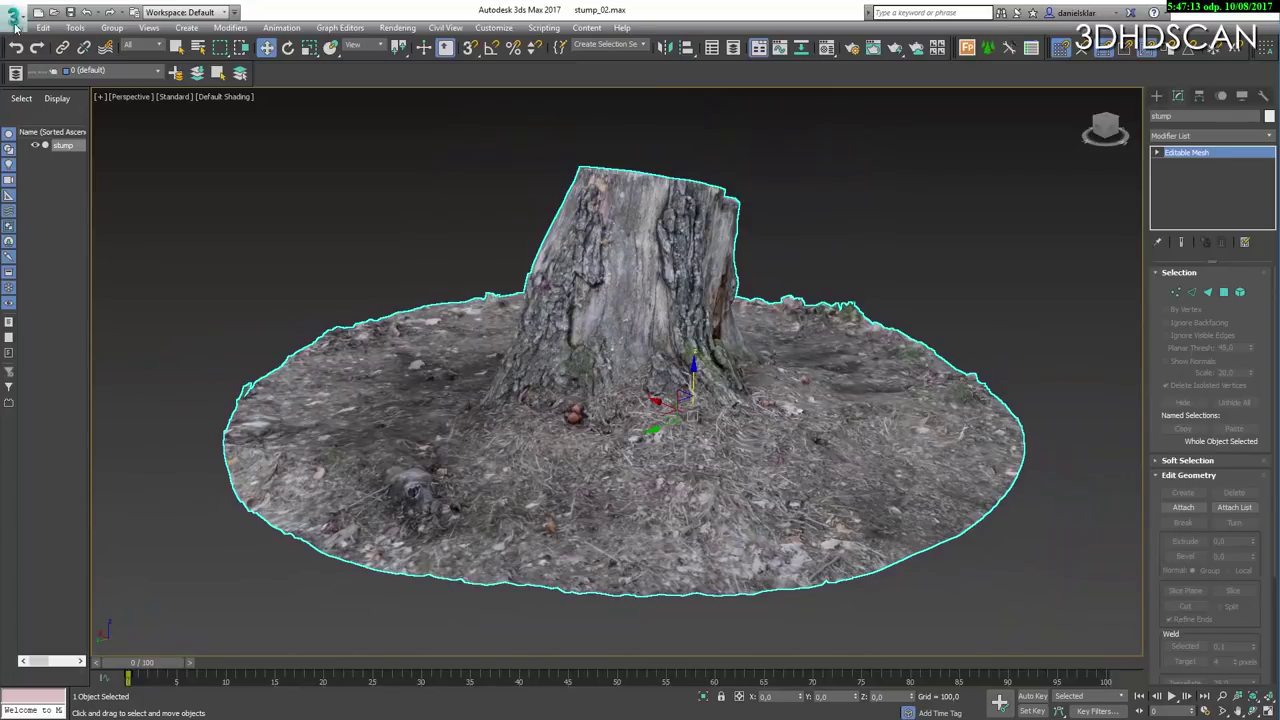
- Save the scene as a new incremented file, stump_03.max, in the stump_510 folder
{"action": "left_click", "coordinate": [15, 23]}
{"action": "left_click", "coordinate": [49, 172]}
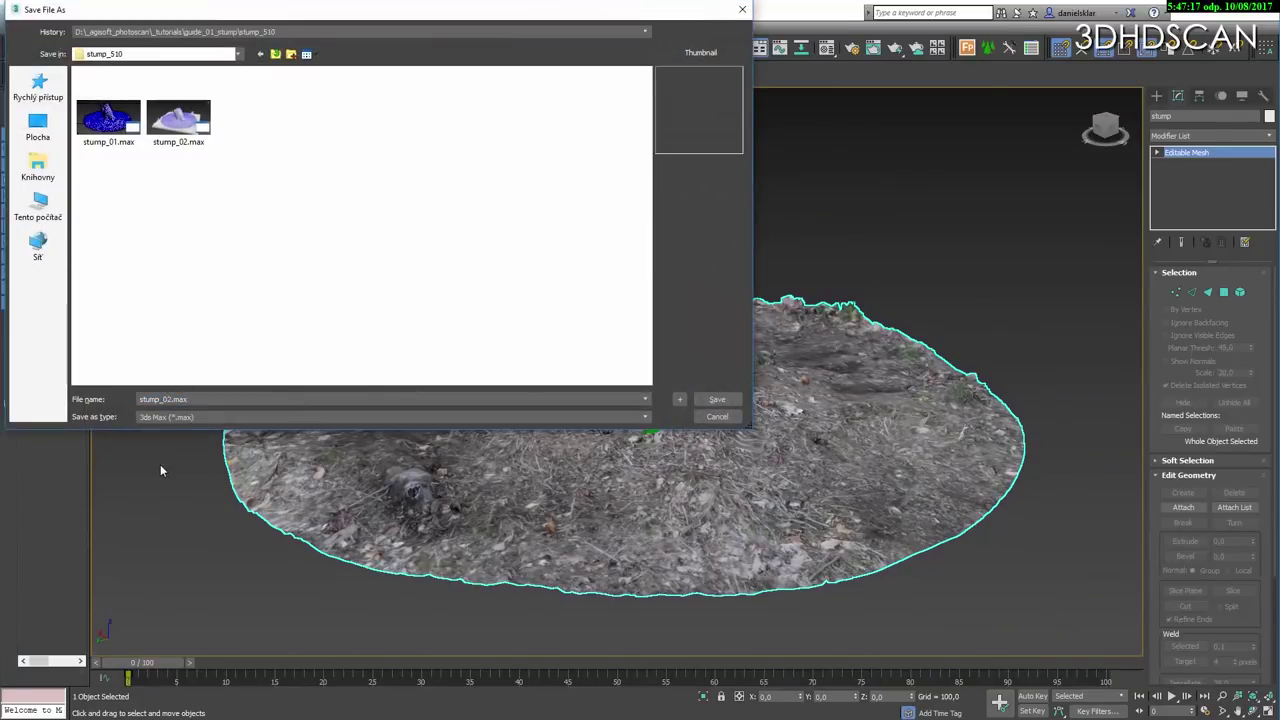
{"action": "key", "text": "Return"}
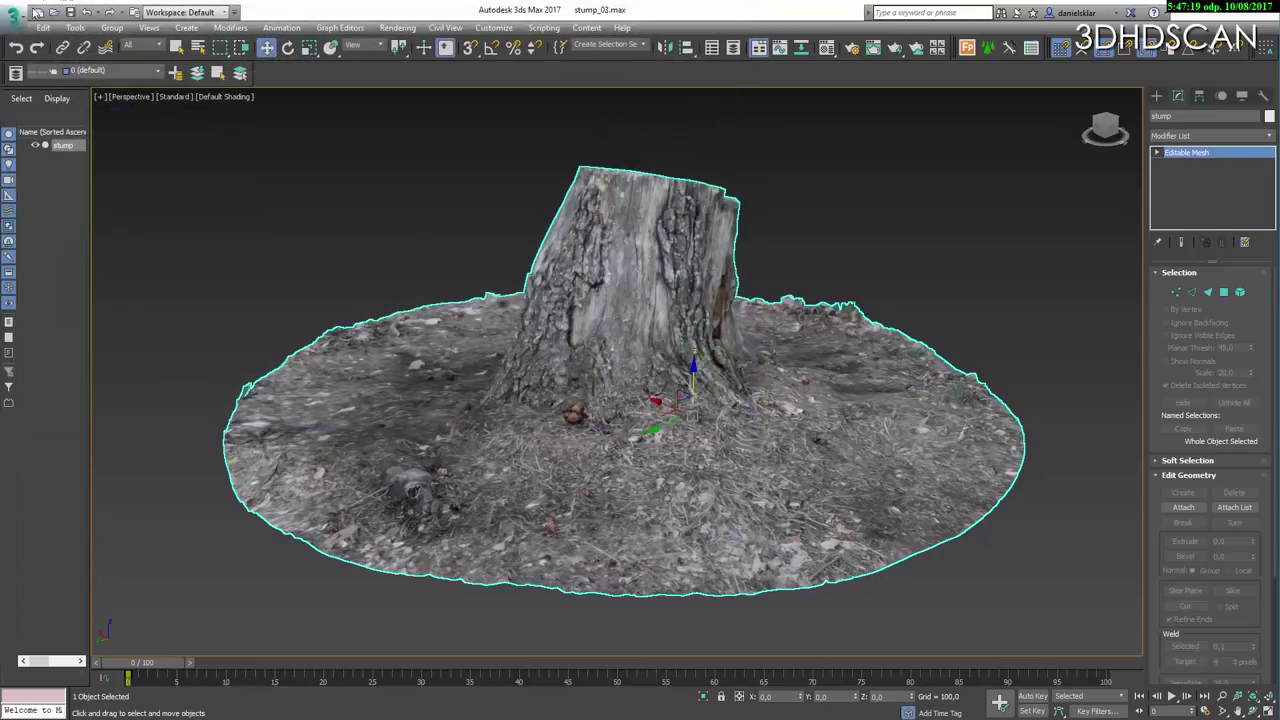
- Start an FBX export of the stump scene and choose guide_01_stump's stump_510 folder as its destination
{"action": "left_click", "coordinate": [23, 20]}
{"action": "left_click", "coordinate": [38, 220]}
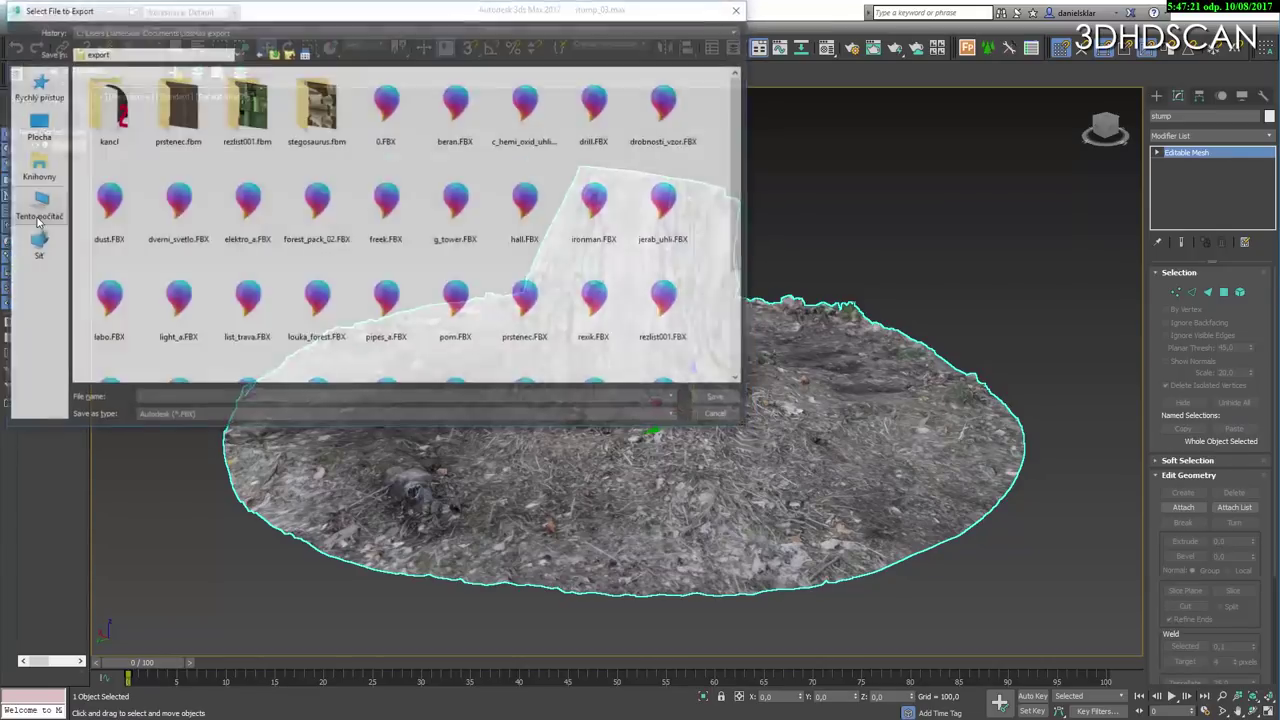
{"action": "left_click", "coordinate": [205, 32]}
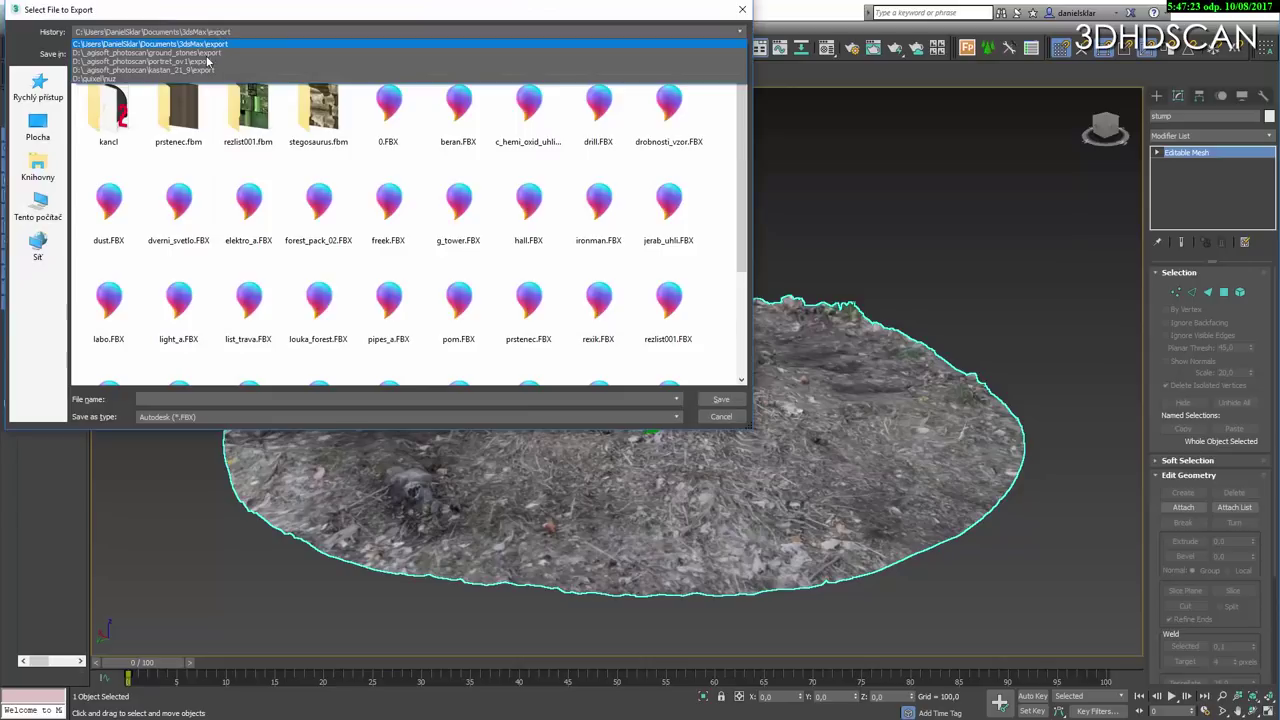
{"action": "left_click", "coordinate": [212, 55]}
{"action": "left_click", "coordinate": [238, 53]}
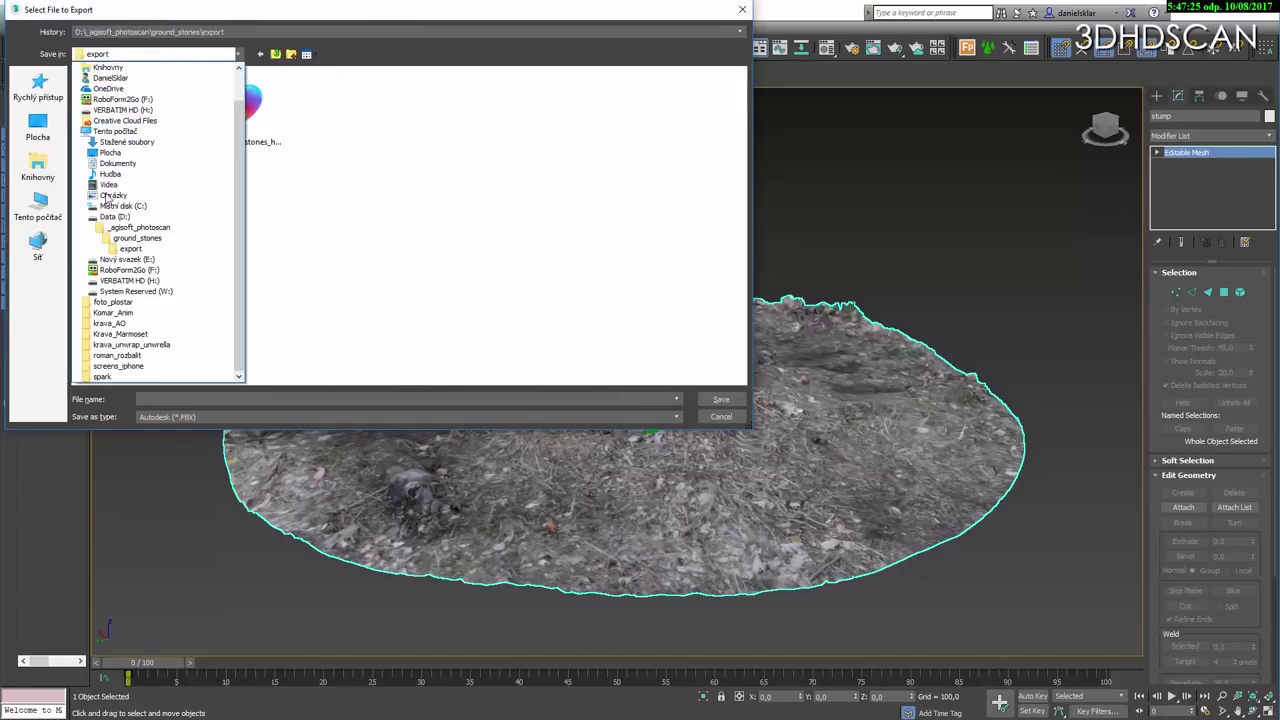
{"action": "left_click", "coordinate": [138, 227]}
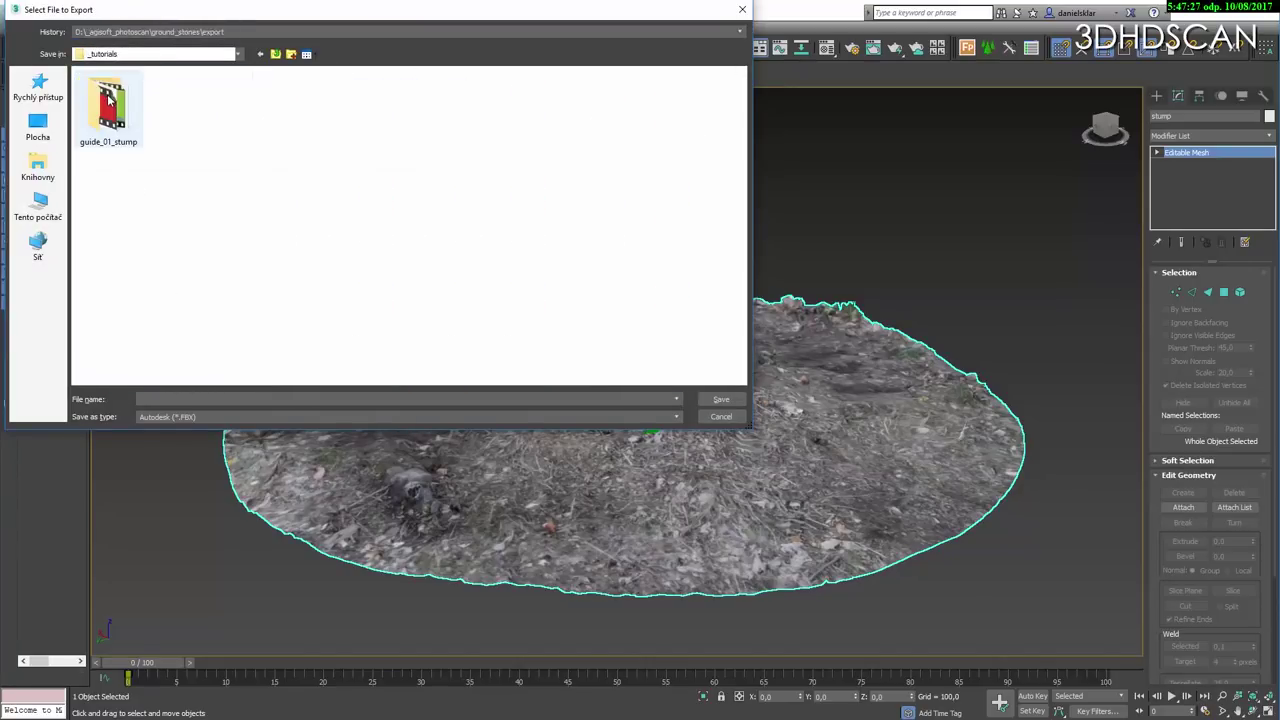
{"action": "double_click", "coordinate": [108, 101]}
{"action": "double_click", "coordinate": [250, 108]}
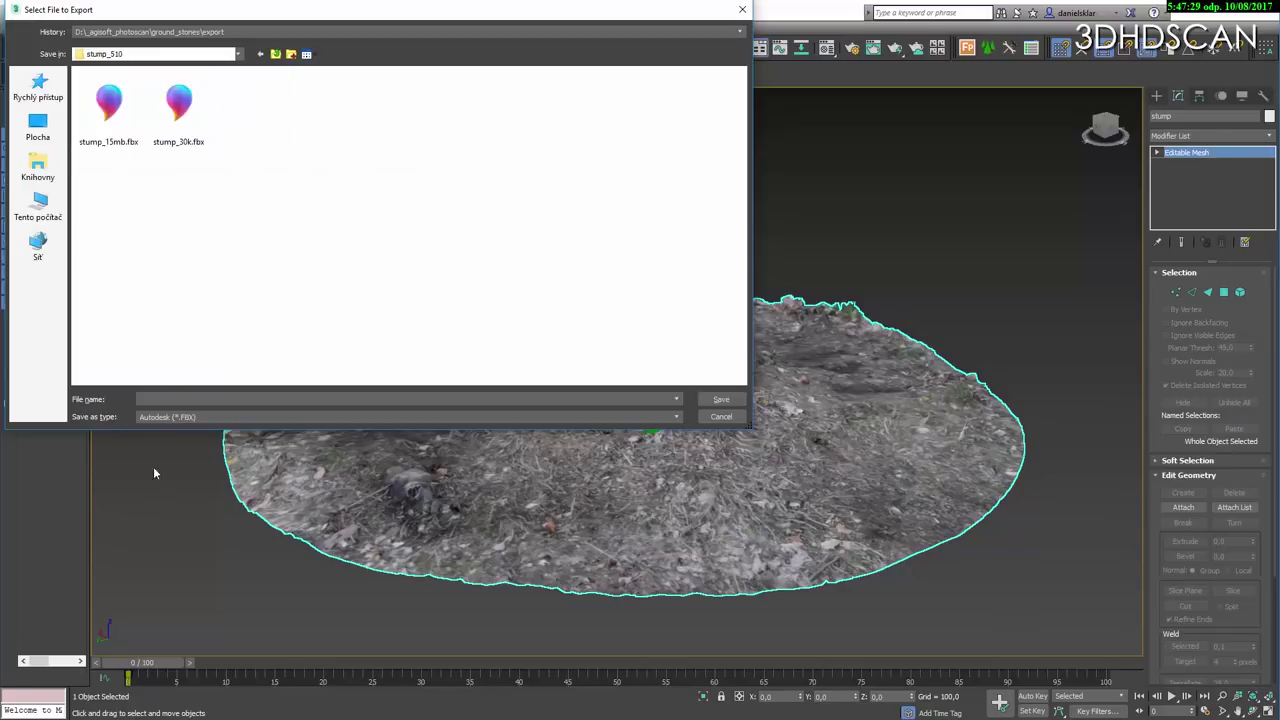
- Export the FBX under the file name stump with the user-defined preset, and save the scene
{"action": "left_click", "coordinate": [180, 105]}
{"action": "left_click", "coordinate": [161, 399]}
{"action": "key", "text": "BackSpace"}
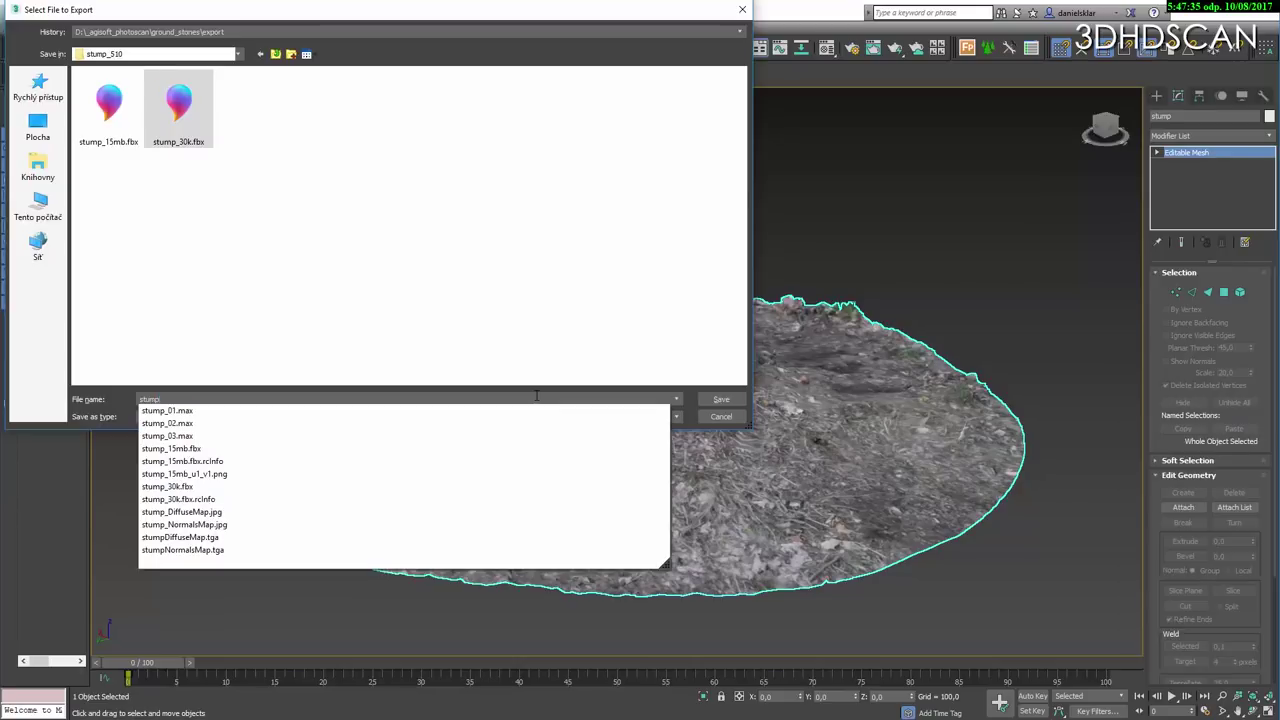
{"action": "key", "text": "Return"}
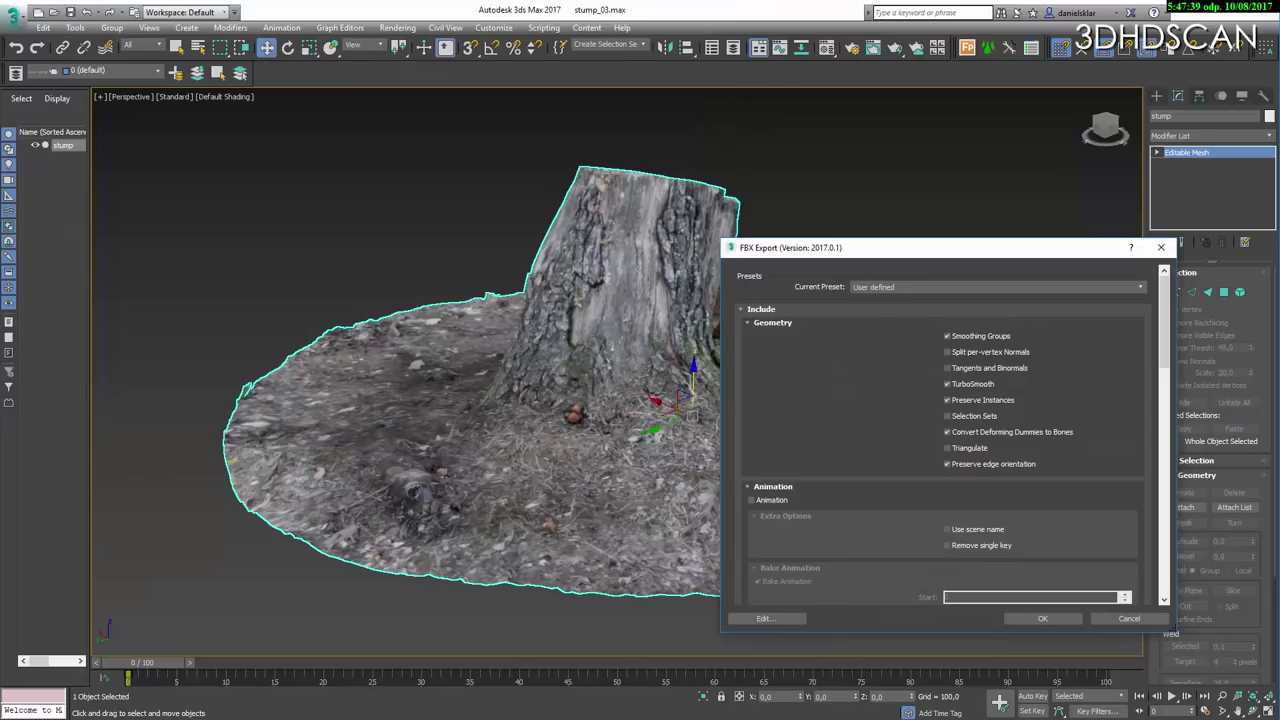
{"action": "key", "text": "Return"}
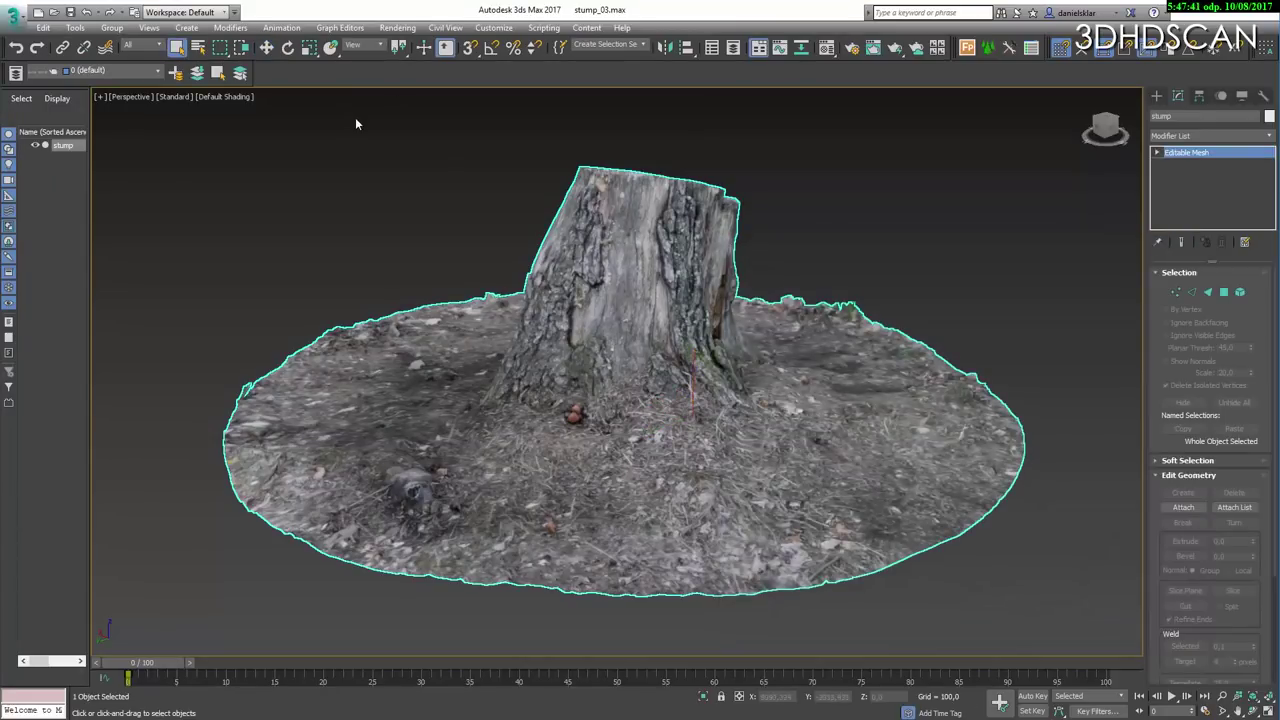
{"action": "left_click", "coordinate": [355, 124]}
{"action": "left_click", "coordinate": [69, 12]}
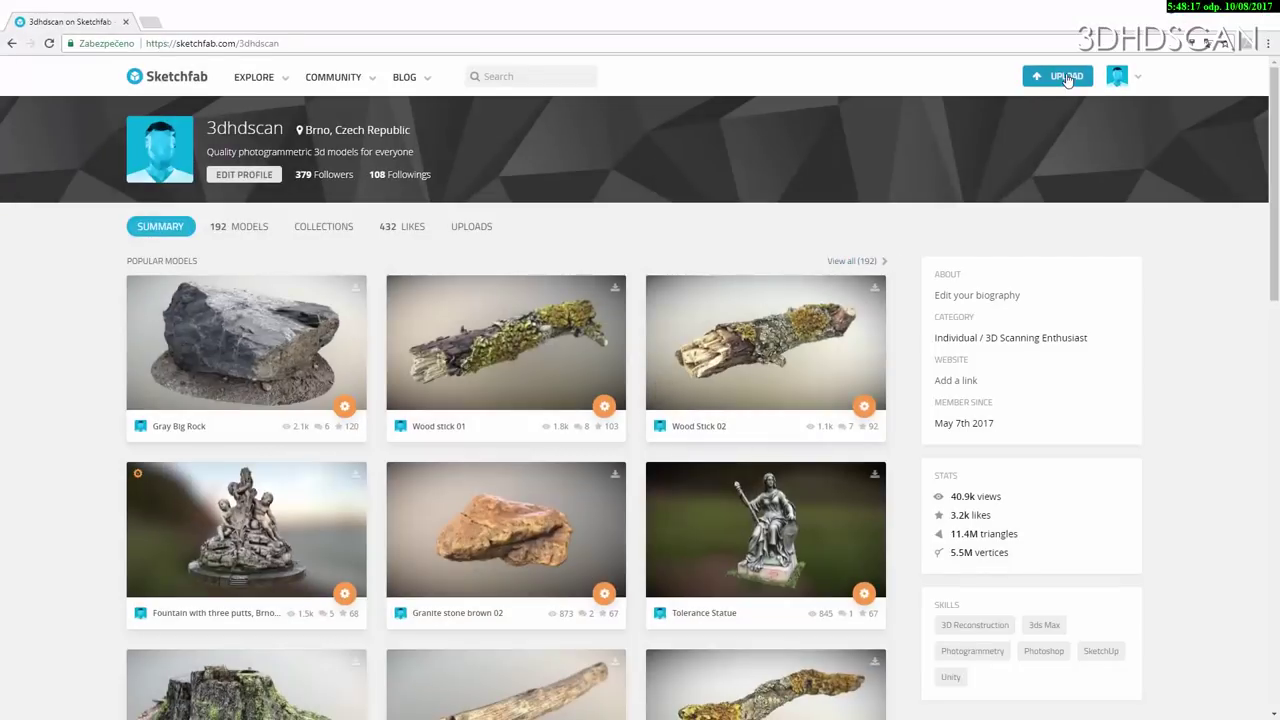
- Switch to the Sketchfab profile page in the browser and upload stump.zip as a new model
{"action": "left_click", "coordinate": [1067, 80]}
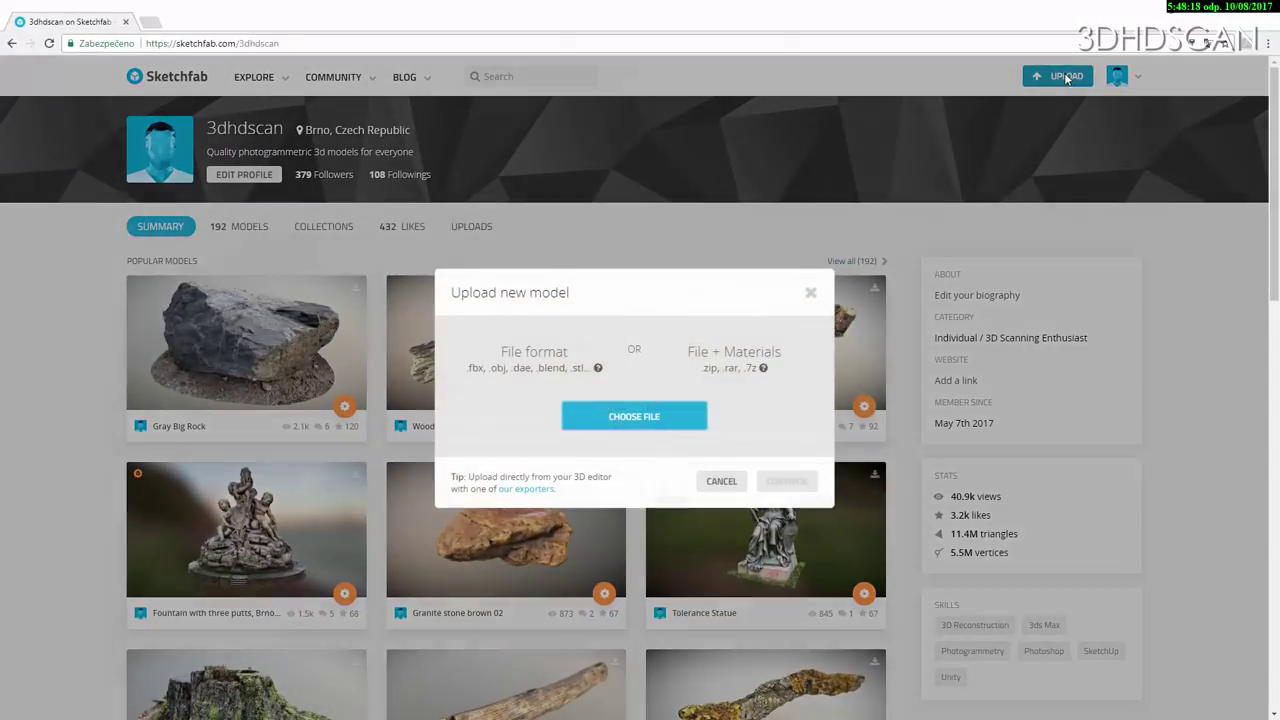
{"action": "left_click", "coordinate": [608, 414]}
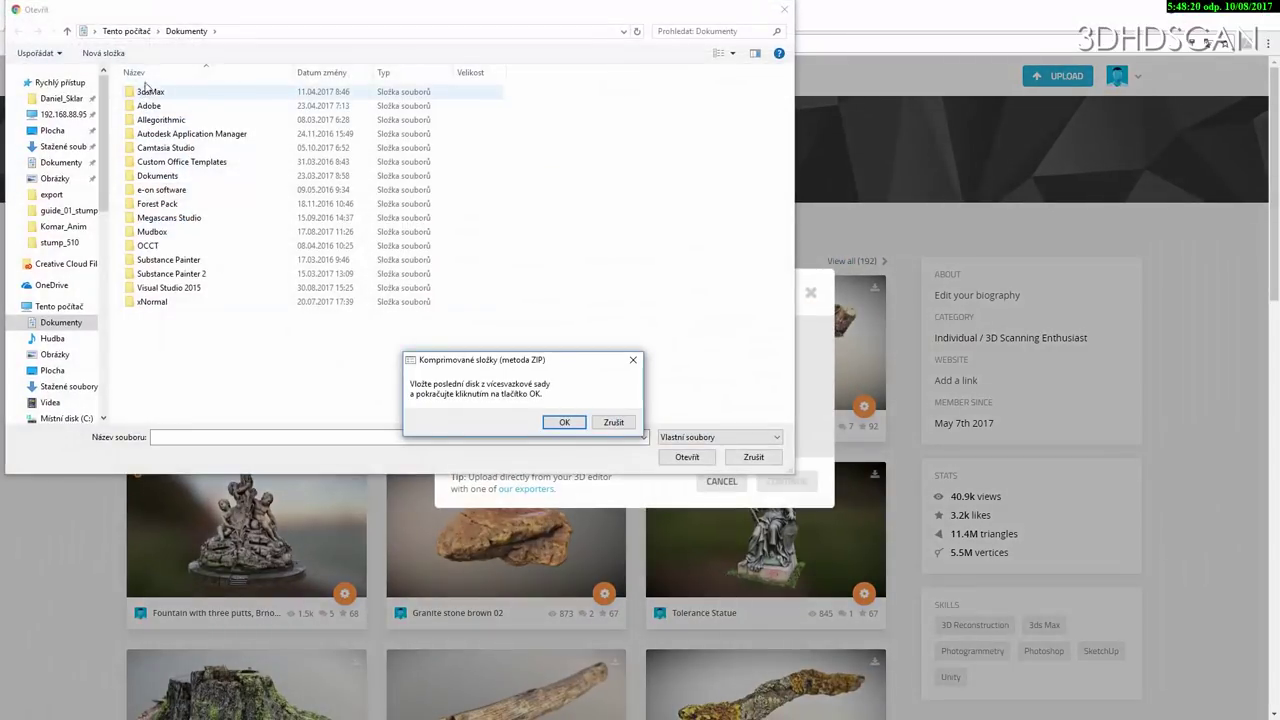
{"action": "left_click", "coordinate": [60, 305]}
{"action": "left_click", "coordinate": [60, 307]}
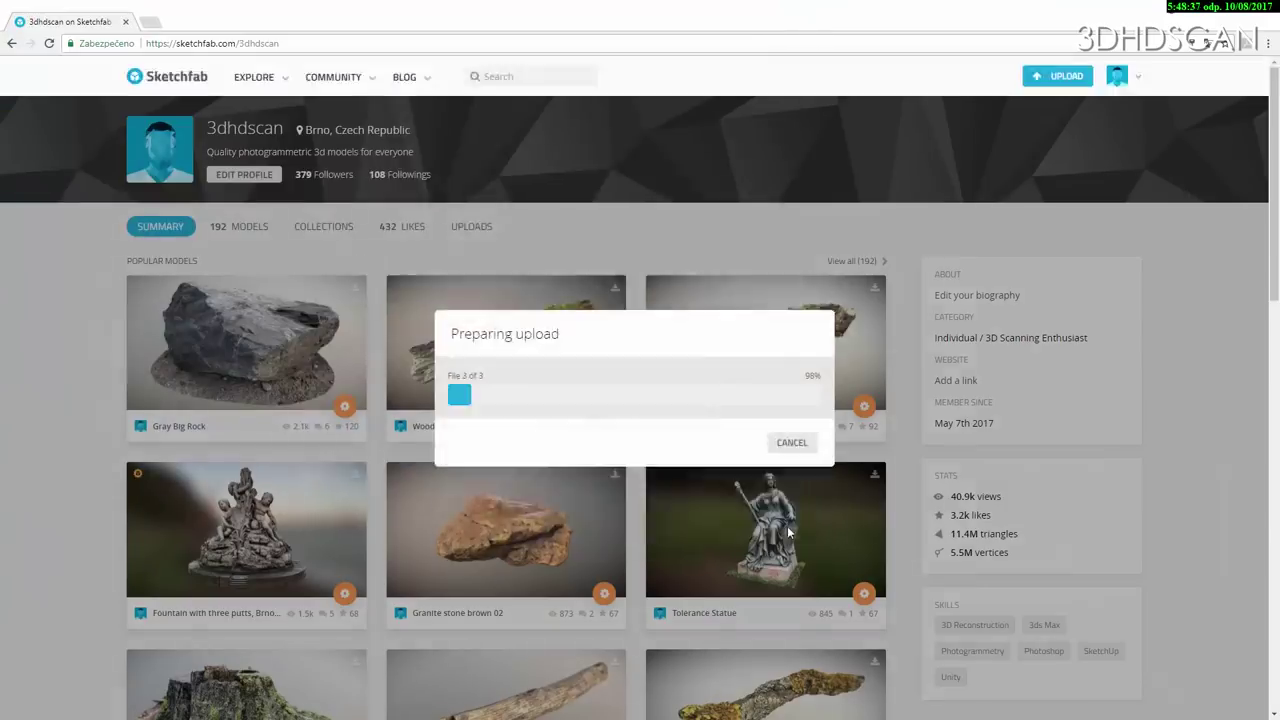
- Name the uploaded model "Stump in the forest" and assign the categories Gaming and Nature & plants
{"action": "left_click", "coordinate": [508, 277]}
{"action": "type", "text": "Stump in the forest"}
{"action": "left_click", "coordinate": [508, 380]}
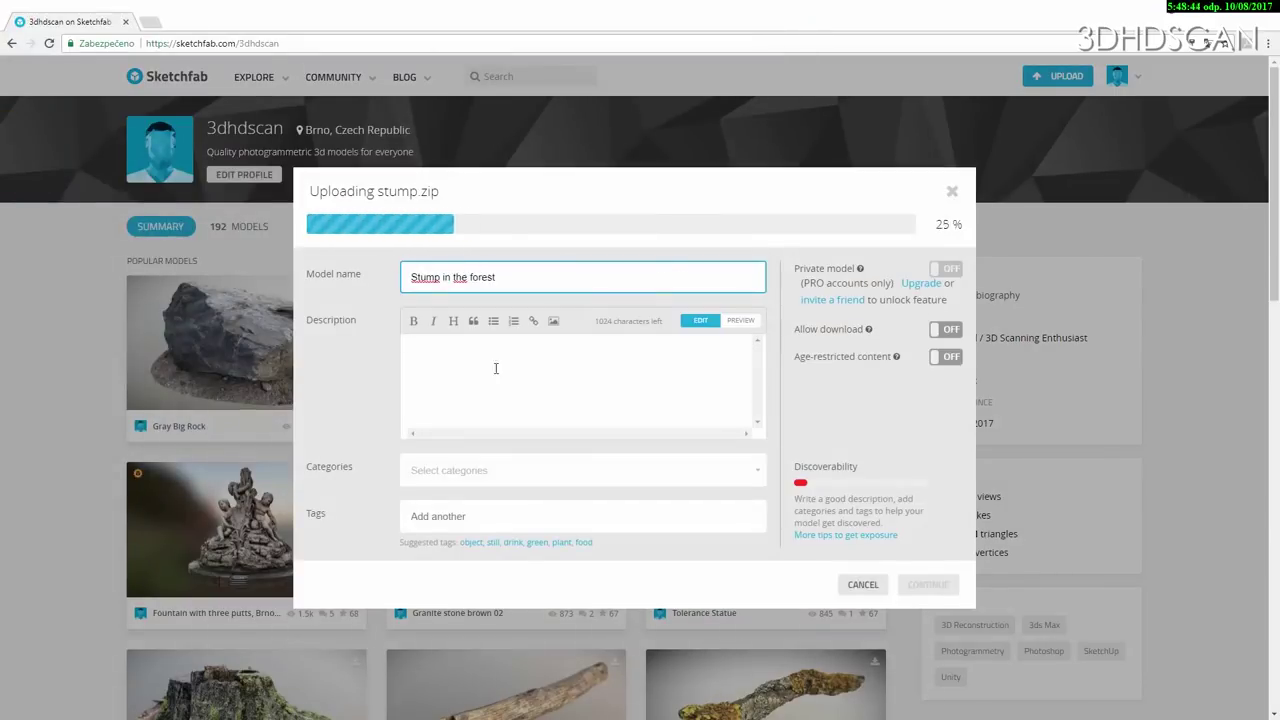
{"action": "left_click", "coordinate": [583, 469]}
{"action": "left_click", "coordinate": [663, 534]}
{"action": "left_click", "coordinate": [663, 585]}
- Add tags: stump, forest, scan, photogrammetry, free, reference, game, gameart, gameasset, prop, asset, model, render, rendering, texture, czech, cz, brno, nature
{"action": "left_click", "coordinate": [514, 517]}
{"action": "type", "text": "stump forest scan photogrammetry free reference game gameart gameasset prop asset "}
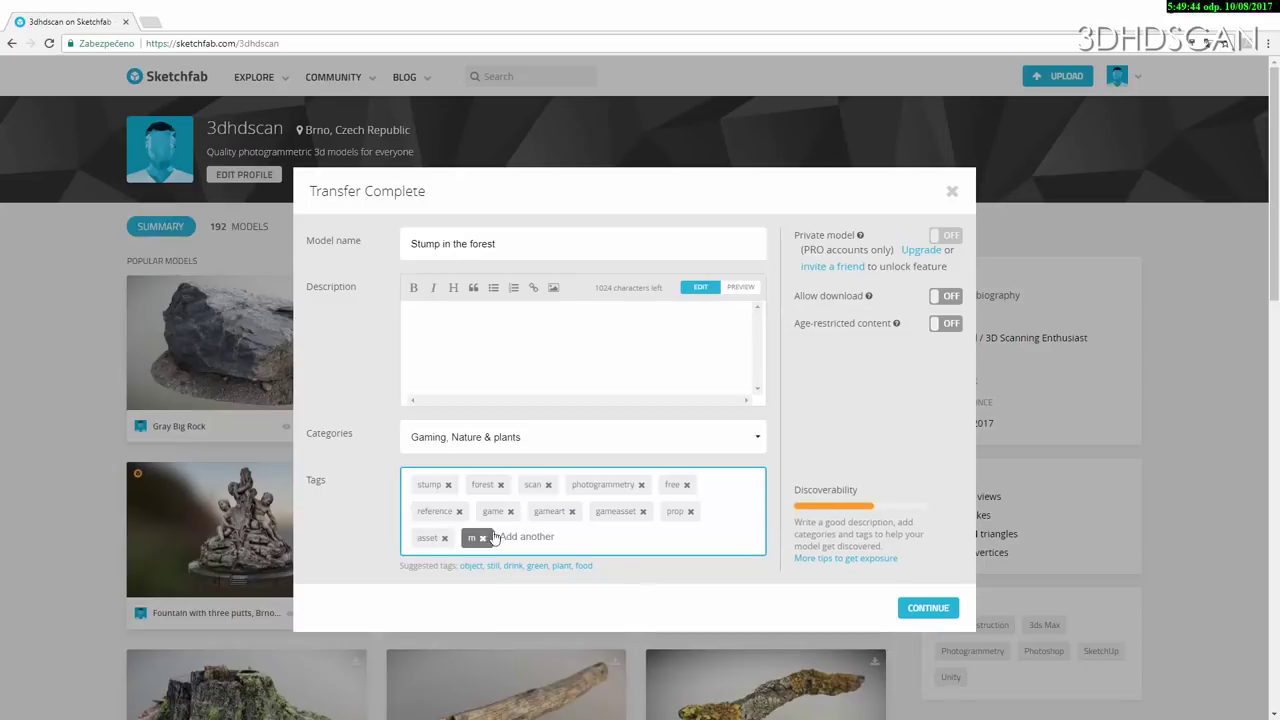
{"action": "type", "text": "model render rendering texture czech cz brno nature"}
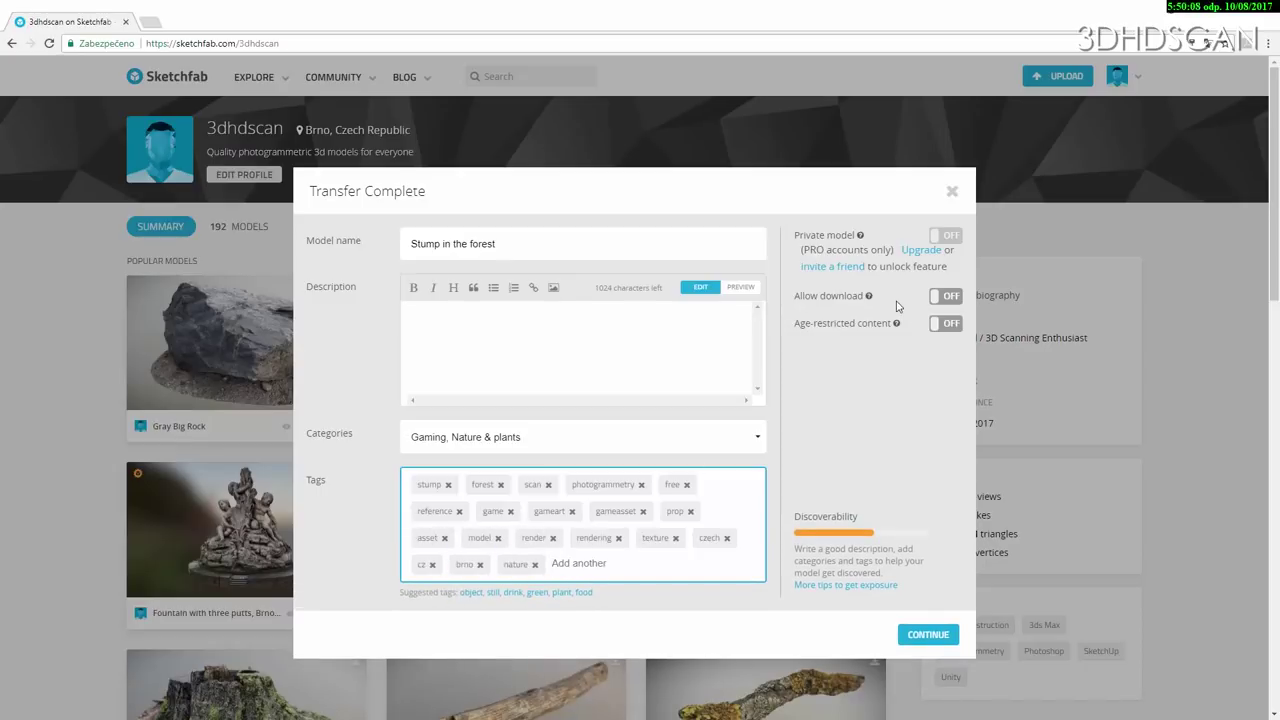
- Allow free download of the model, copy its name into the description, and continue to the model page
{"action": "left_click", "coordinate": [946, 296]}
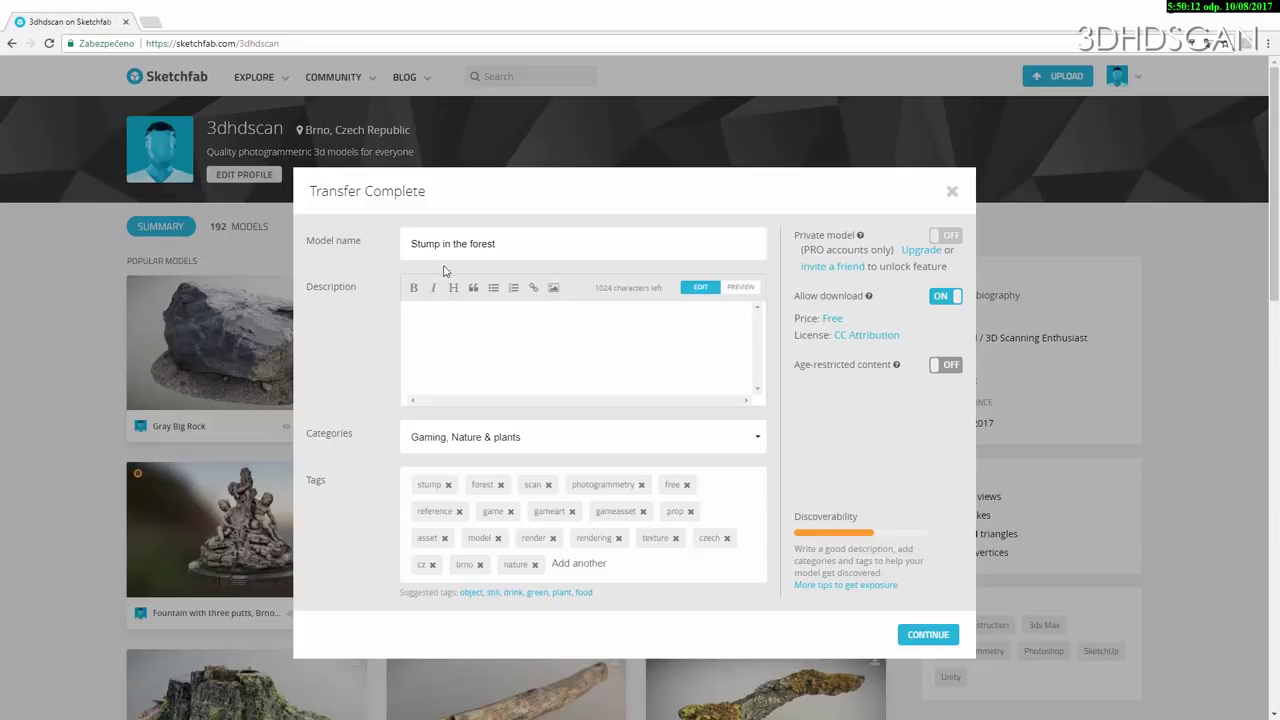
{"action": "left_click_drag", "start_coordinate": [517, 245], "coordinate": [396, 270]}
{"action": "key", "text": "ctrl+c"}
{"action": "left_click", "coordinate": [435, 310]}
{"action": "key", "text": "ctrl+v"}
{"action": "left_click", "coordinate": [928, 635]}
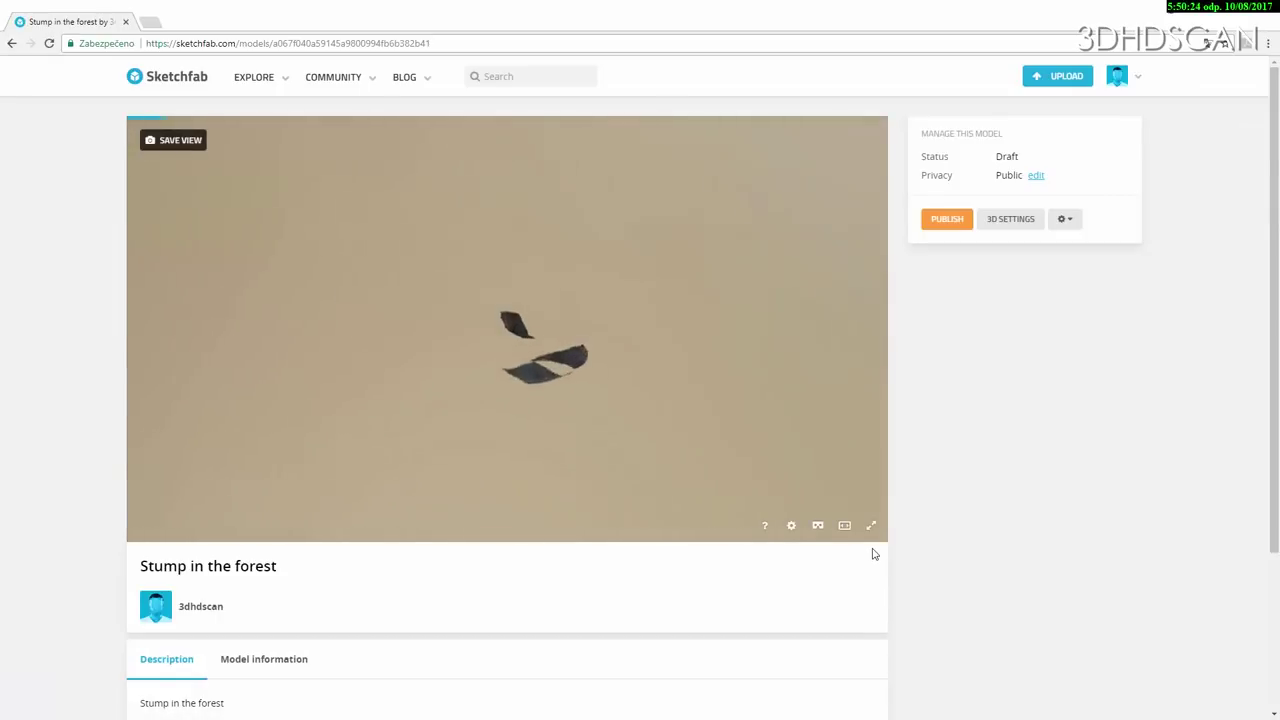
- Open the model's 3D settings and turn off vertex color
{"action": "left_click", "coordinate": [998, 218]}
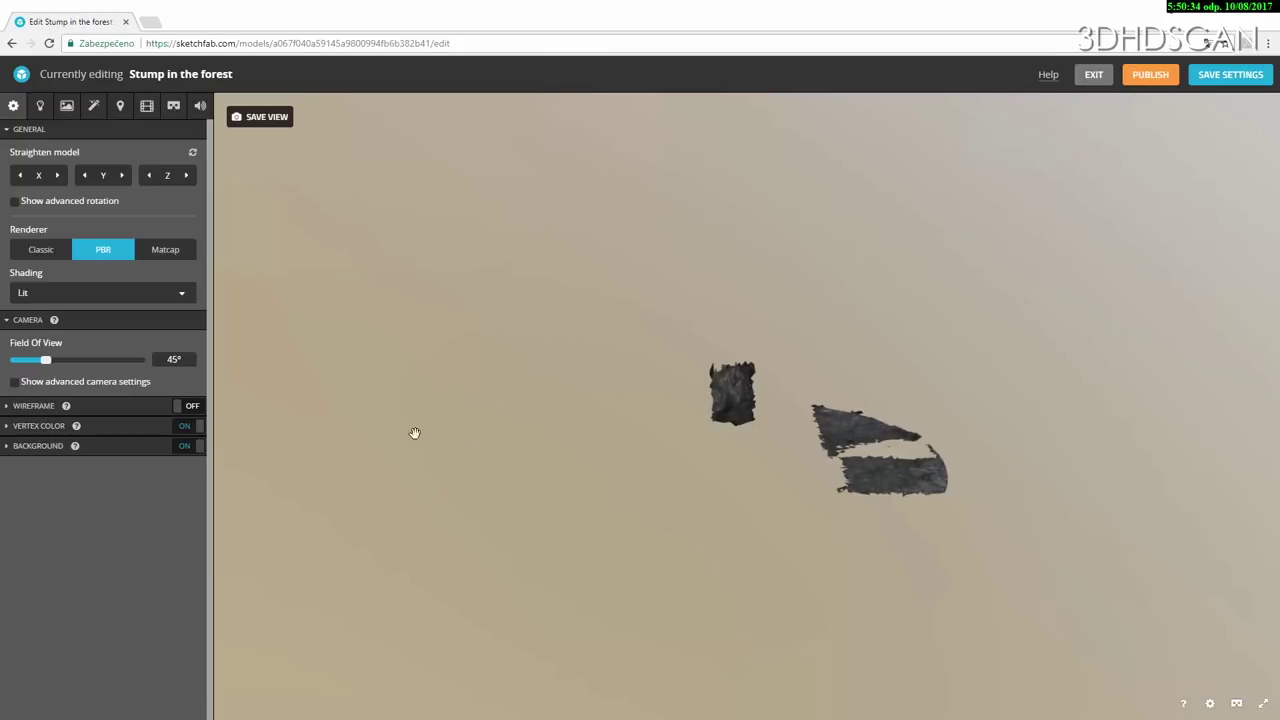
{"action": "left_click_drag", "start_coordinate": [560, 420], "coordinate": [474, 423]}
{"action": "left_click", "coordinate": [187, 431]}
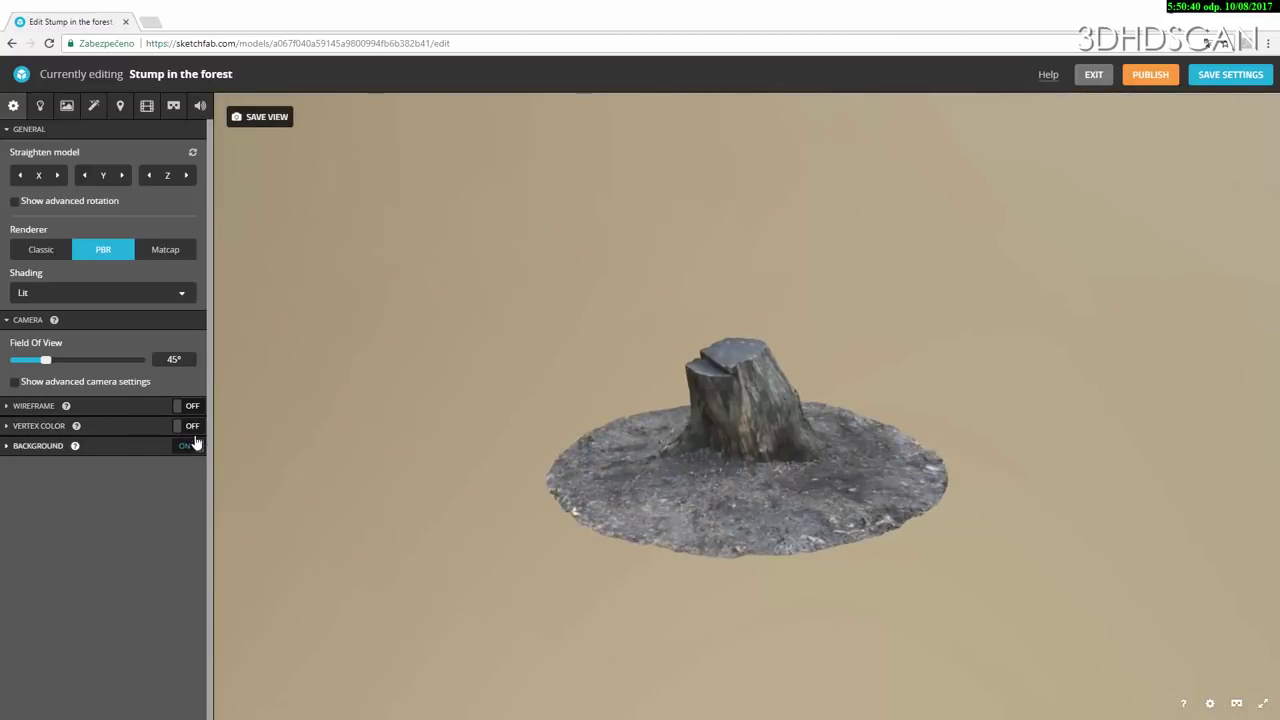
- In the stump_DiffuseMap material, turn off displacement and replace the bump map with stump_NormalsMap.jpg as a normal map
{"action": "scroll", "coordinate": [704, 486], "scroll_direction": "up", "scroll_amount": 6}
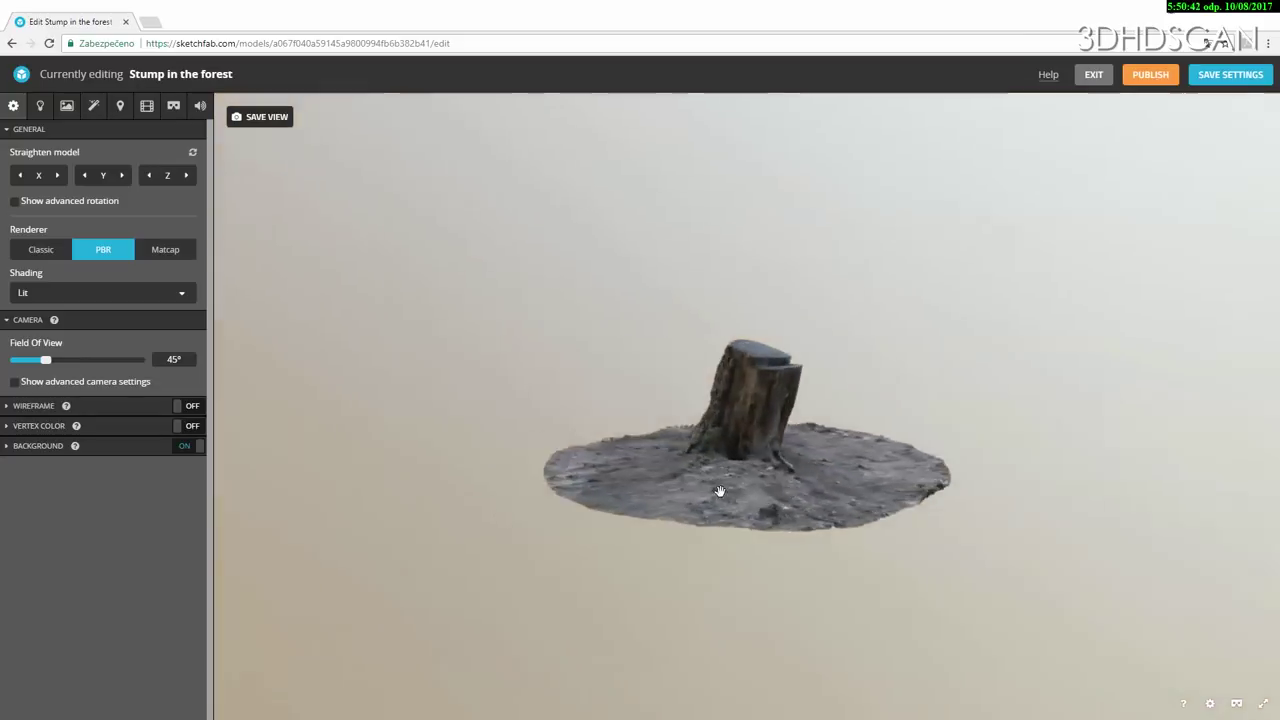
{"action": "left_click_drag", "start_coordinate": [628, 509], "coordinate": [663, 443]}
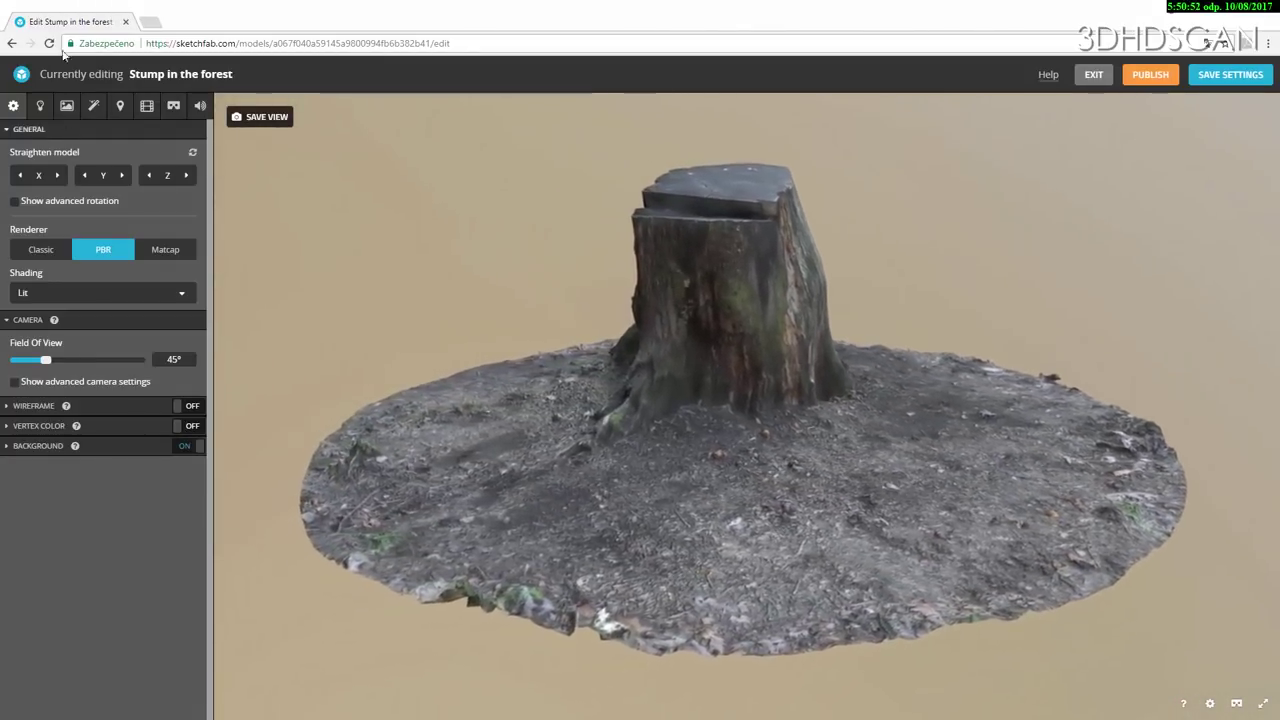
{"action": "left_click", "coordinate": [40, 105]}
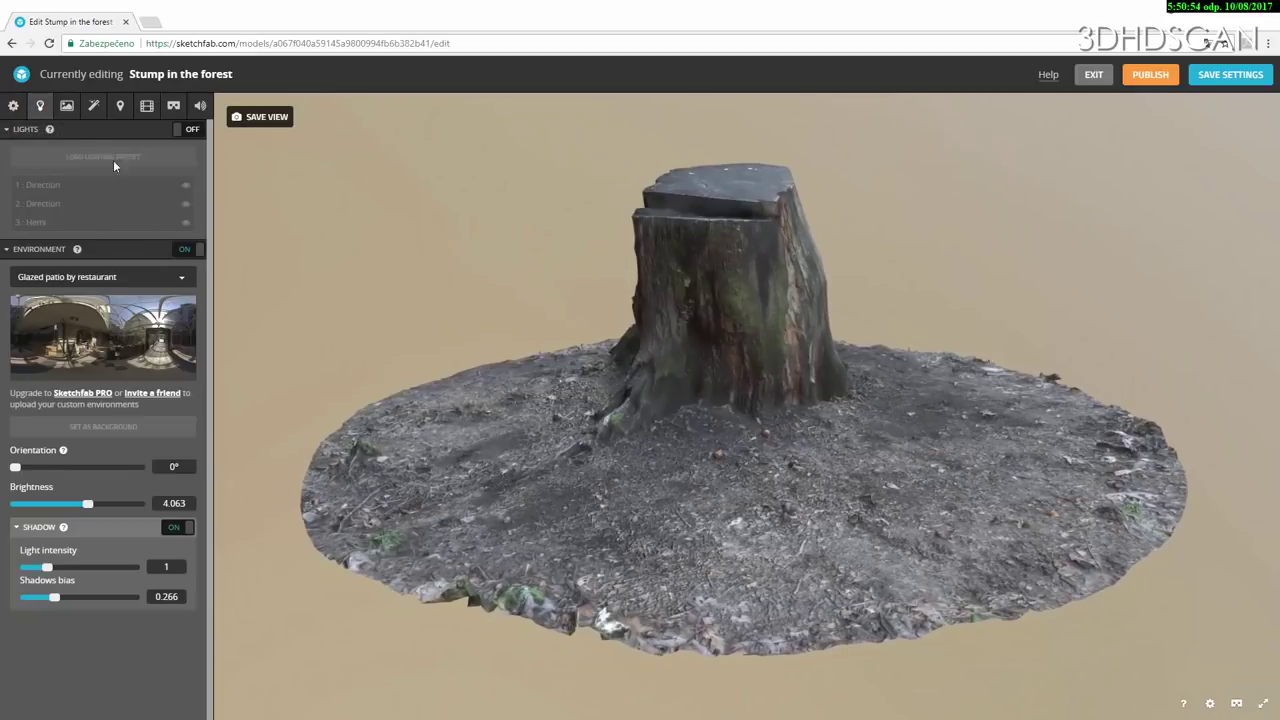
{"action": "left_click", "coordinate": [66, 105]}
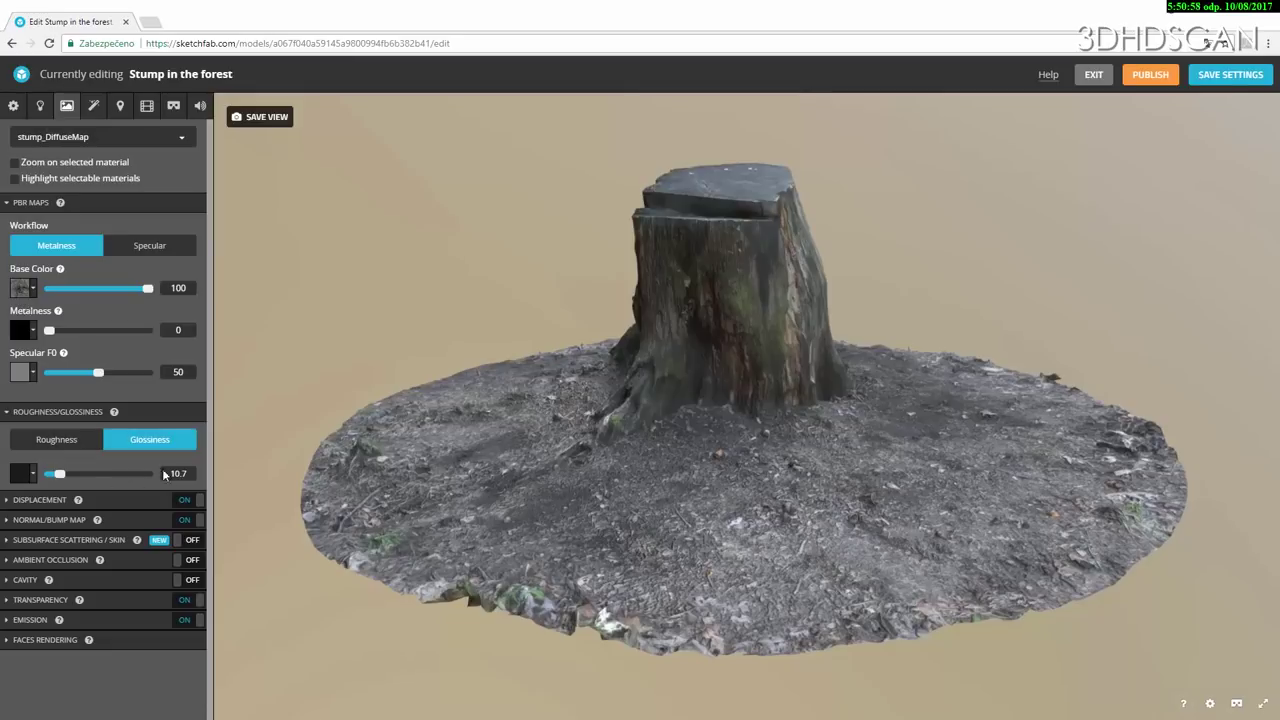
{"action": "left_click", "coordinate": [187, 519]}
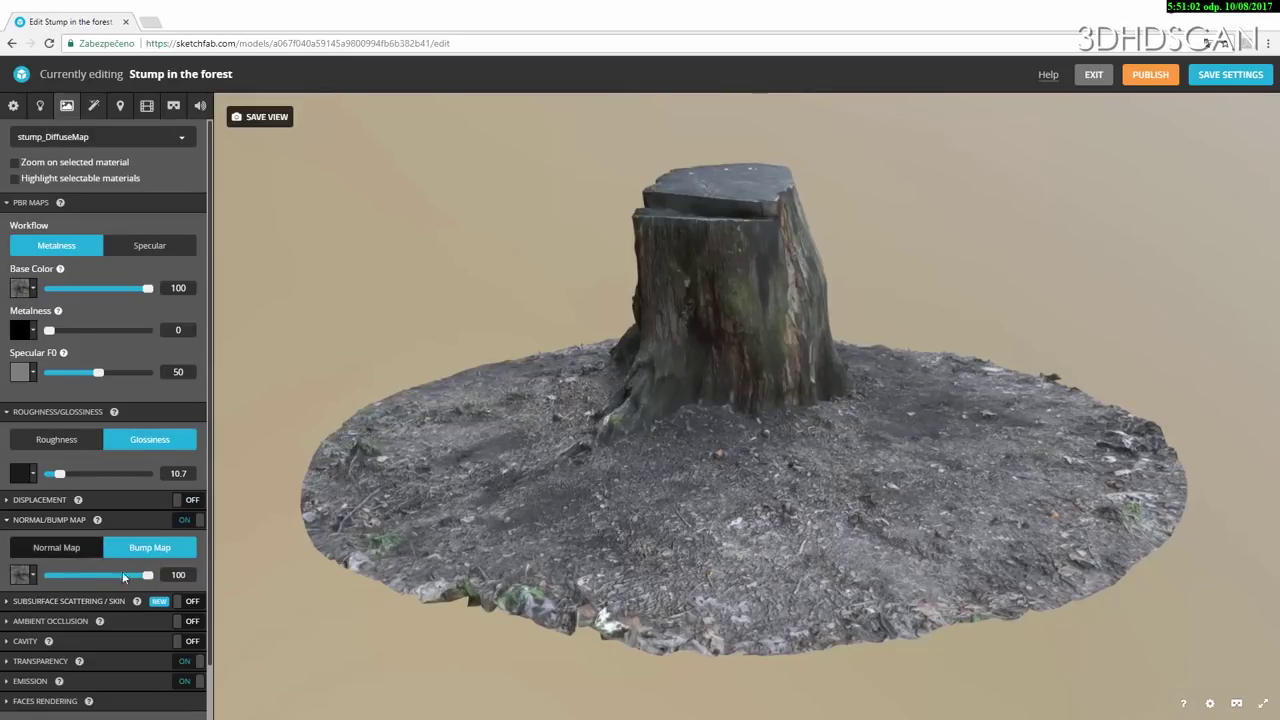
{"action": "left_click", "coordinate": [56, 547]}
{"action": "left_click", "coordinate": [15, 601]}
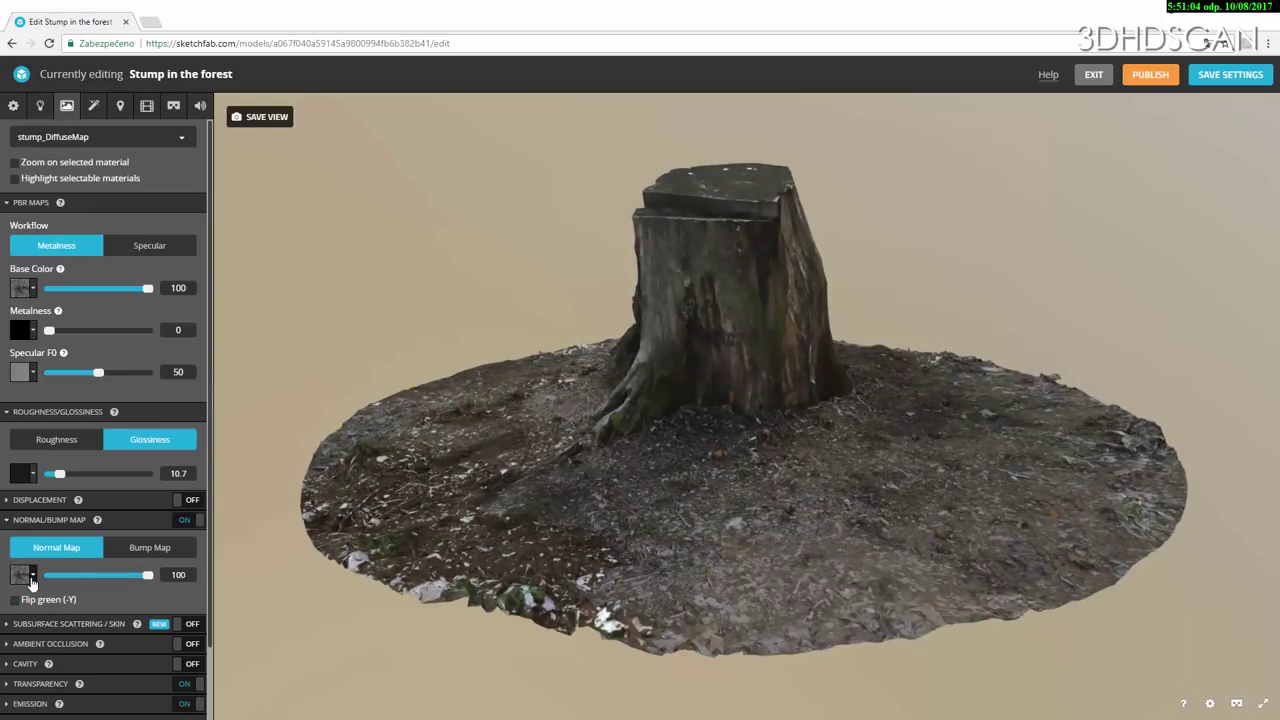
{"action": "left_click", "coordinate": [31, 578]}
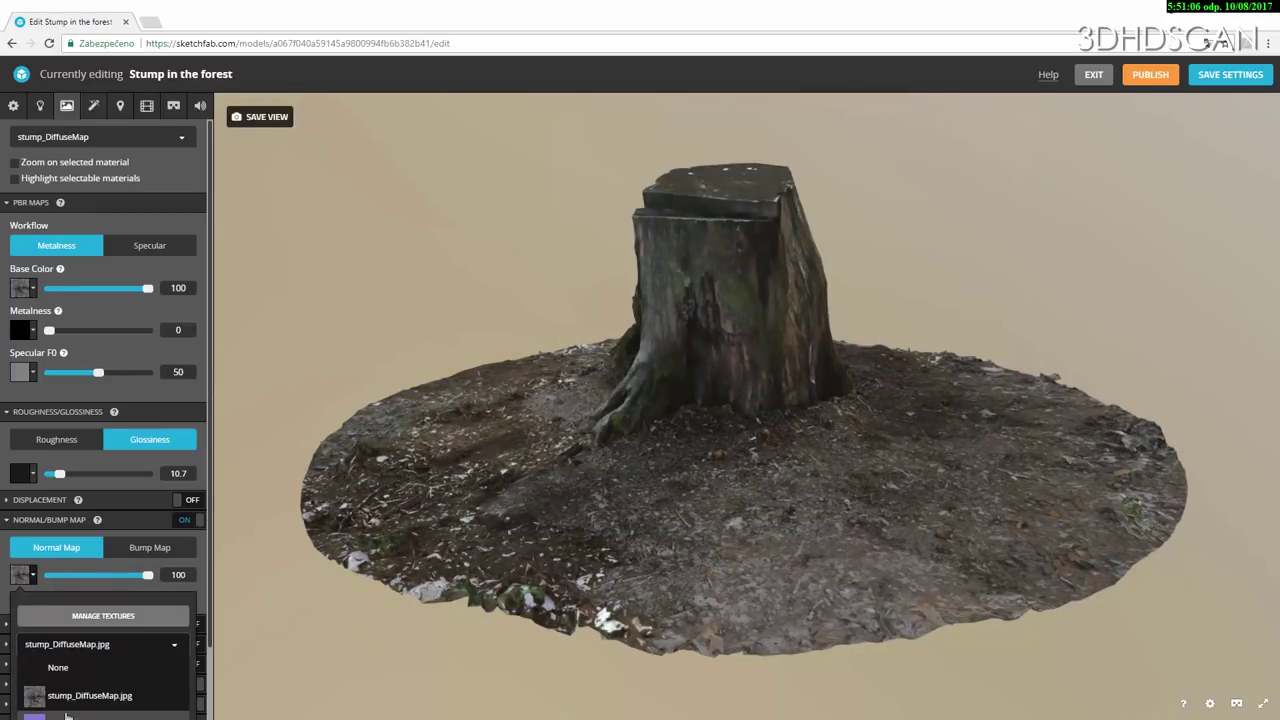
{"action": "left_click", "coordinate": [67, 716]}
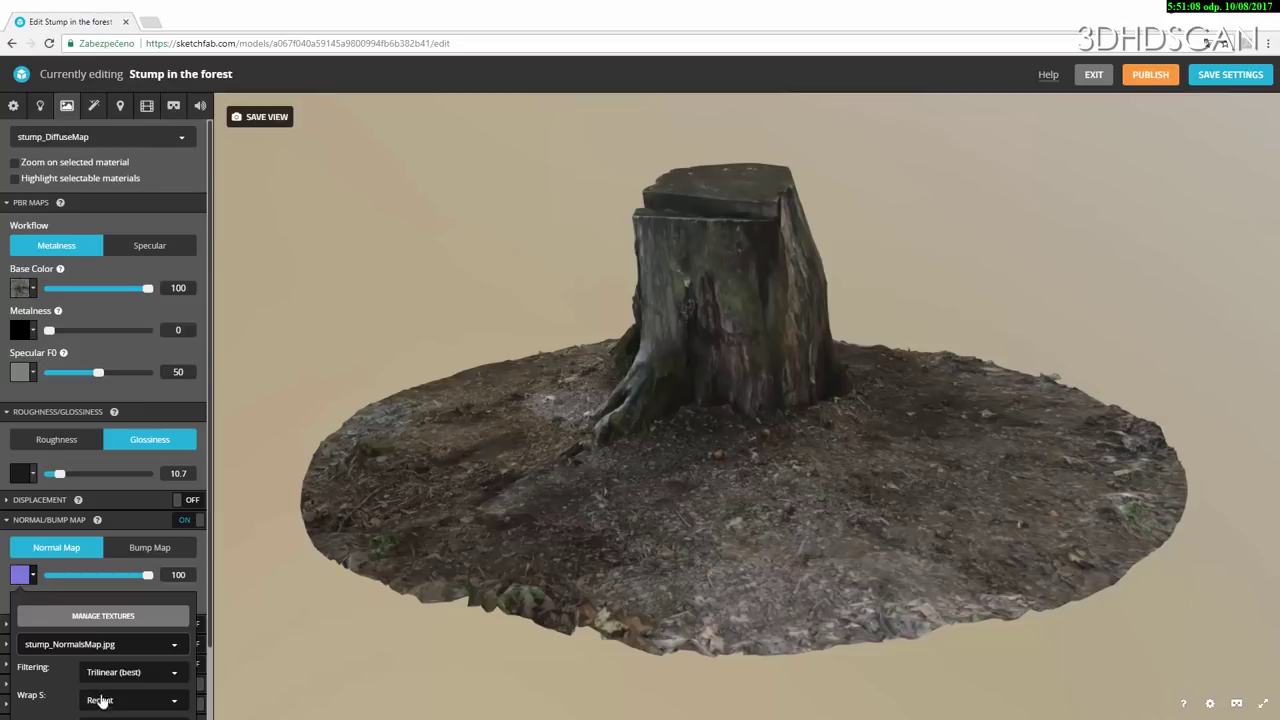
- Set both Wrap S and Wrap T of the normal map texture to Clamp
{"action": "left_click", "coordinate": [102, 706]}
{"action": "scroll", "coordinate": [105, 715], "scroll_direction": "down", "scroll_amount": 1}
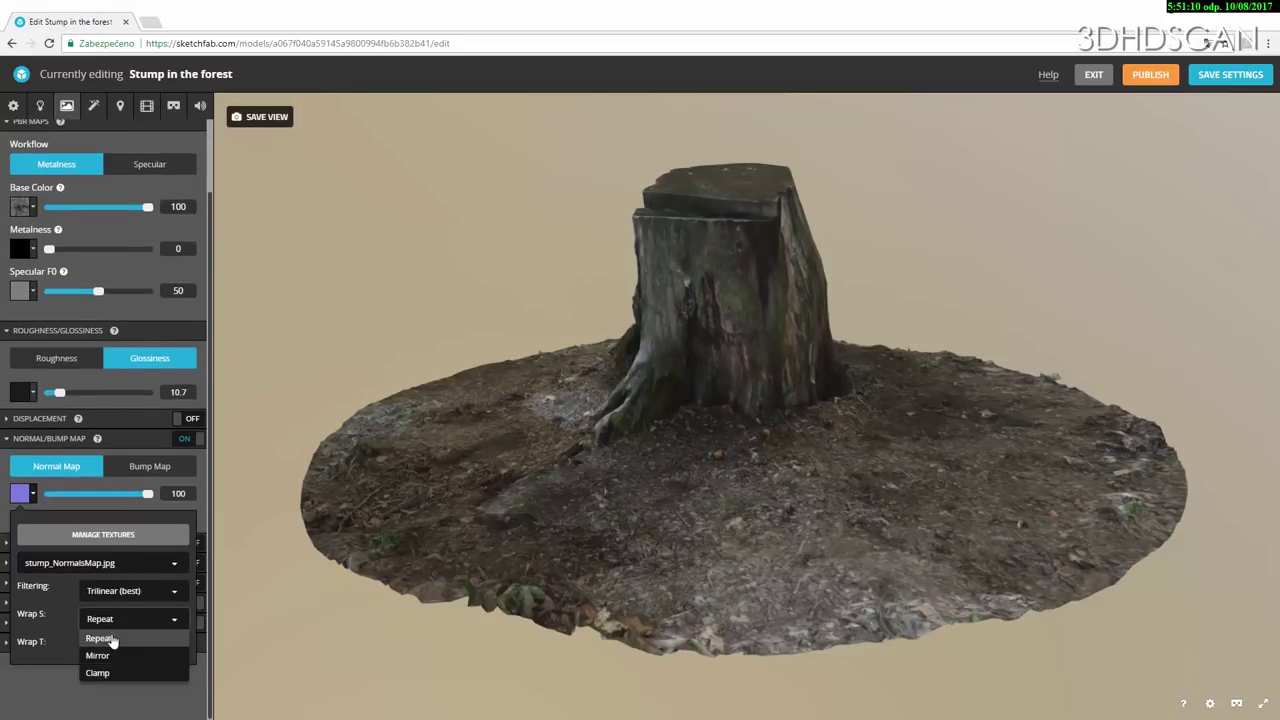
{"action": "left_click", "coordinate": [100, 672]}
{"action": "left_click", "coordinate": [105, 647]}
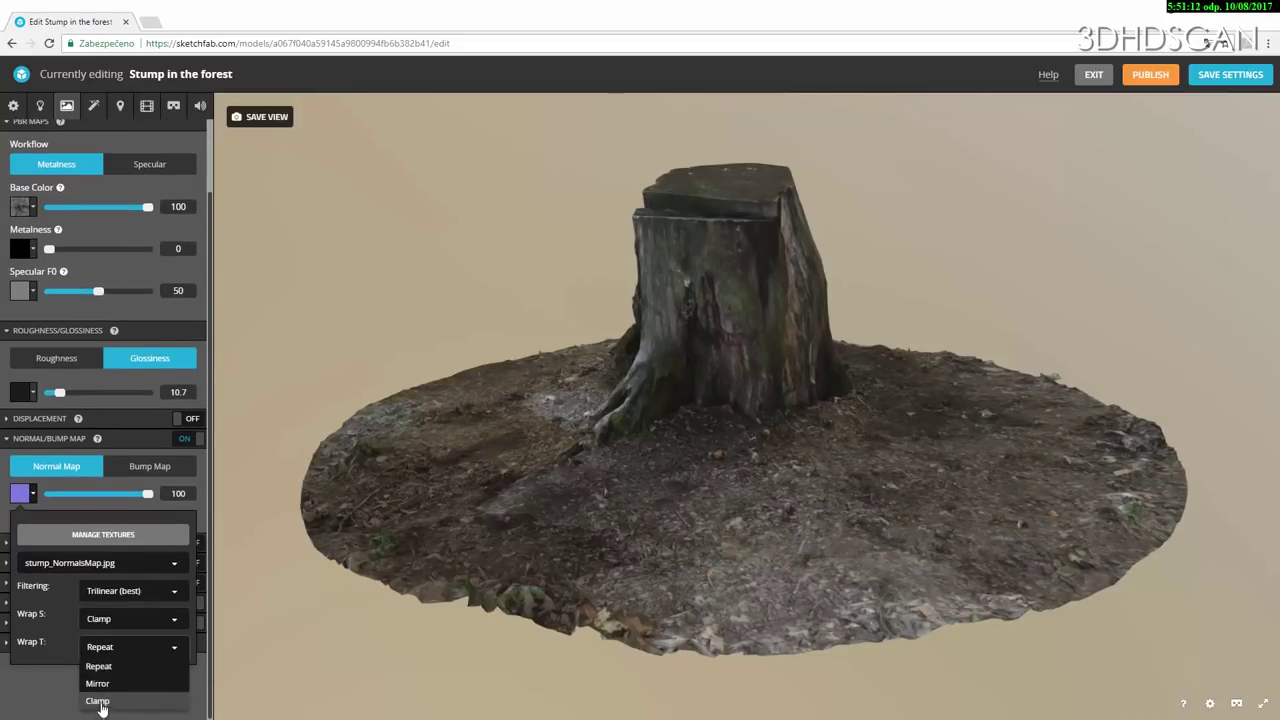
{"action": "left_click", "coordinate": [97, 700]}
{"action": "left_click", "coordinate": [95, 506]}
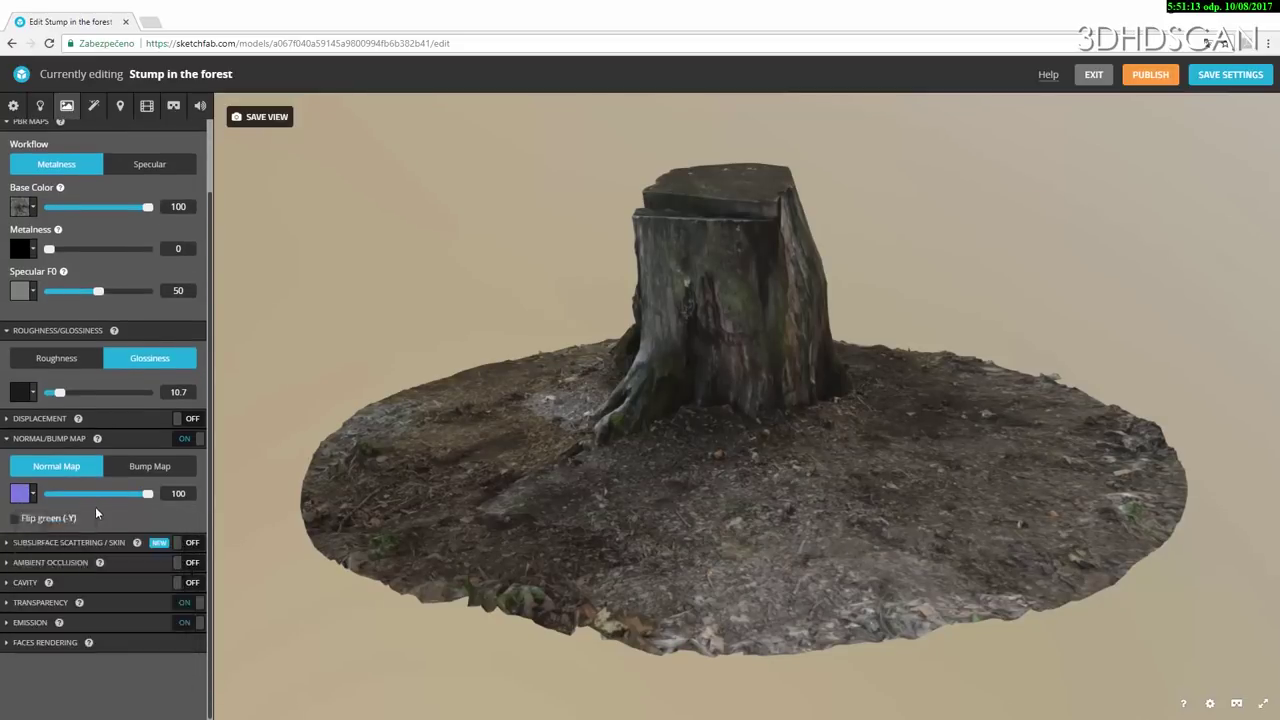
- Turn off the material's emission and transparency, and set Specular F0 to 20.3 and glossiness to 24.6
{"action": "left_click", "coordinate": [188, 622]}
{"action": "left_click", "coordinate": [188, 602]}
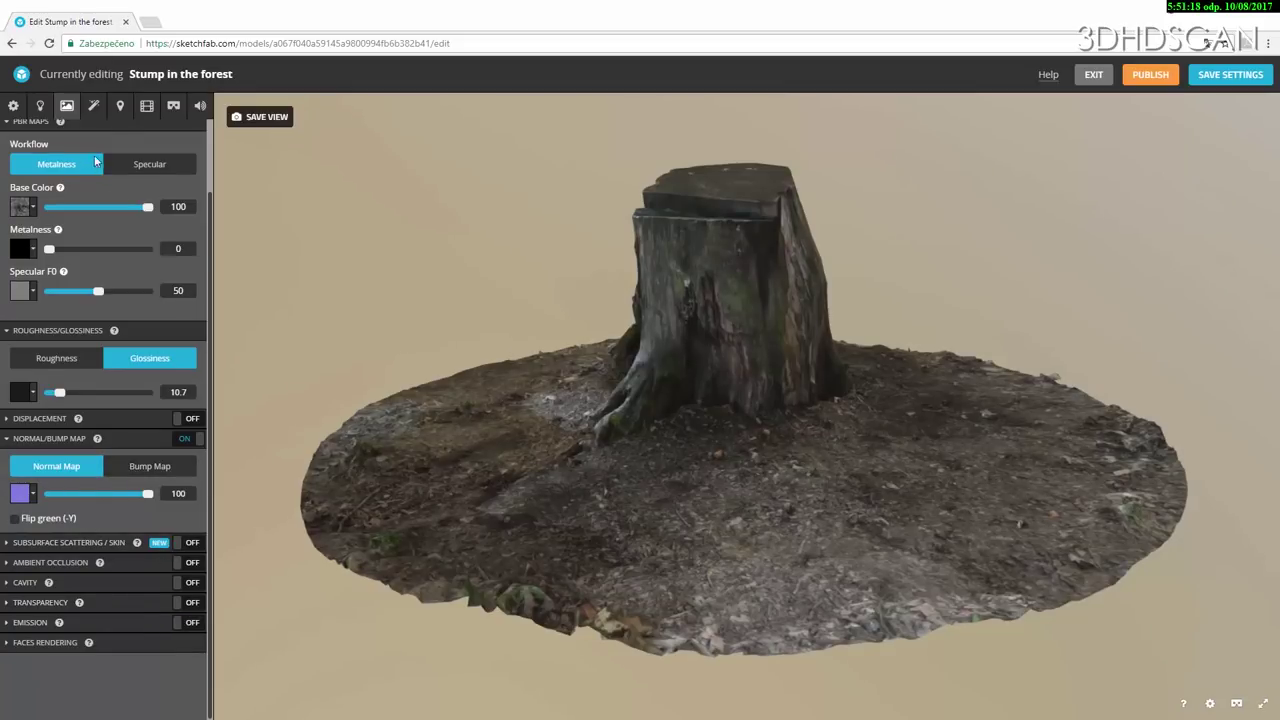
{"action": "left_click_drag", "start_coordinate": [73, 292], "coordinate": [66, 294]}
{"action": "left_click_drag", "start_coordinate": [62, 393], "coordinate": [73, 396]}
{"action": "left_click_drag", "start_coordinate": [1131, 408], "coordinate": [1017, 420]}
{"action": "scroll", "coordinate": [689, 489], "scroll_direction": "up", "scroll_amount": 3}
{"action": "left_click_drag", "start_coordinate": [689, 489], "coordinate": [646, 414]}
{"action": "scroll", "coordinate": [683, 420], "scroll_direction": "down", "scroll_amount": 3}
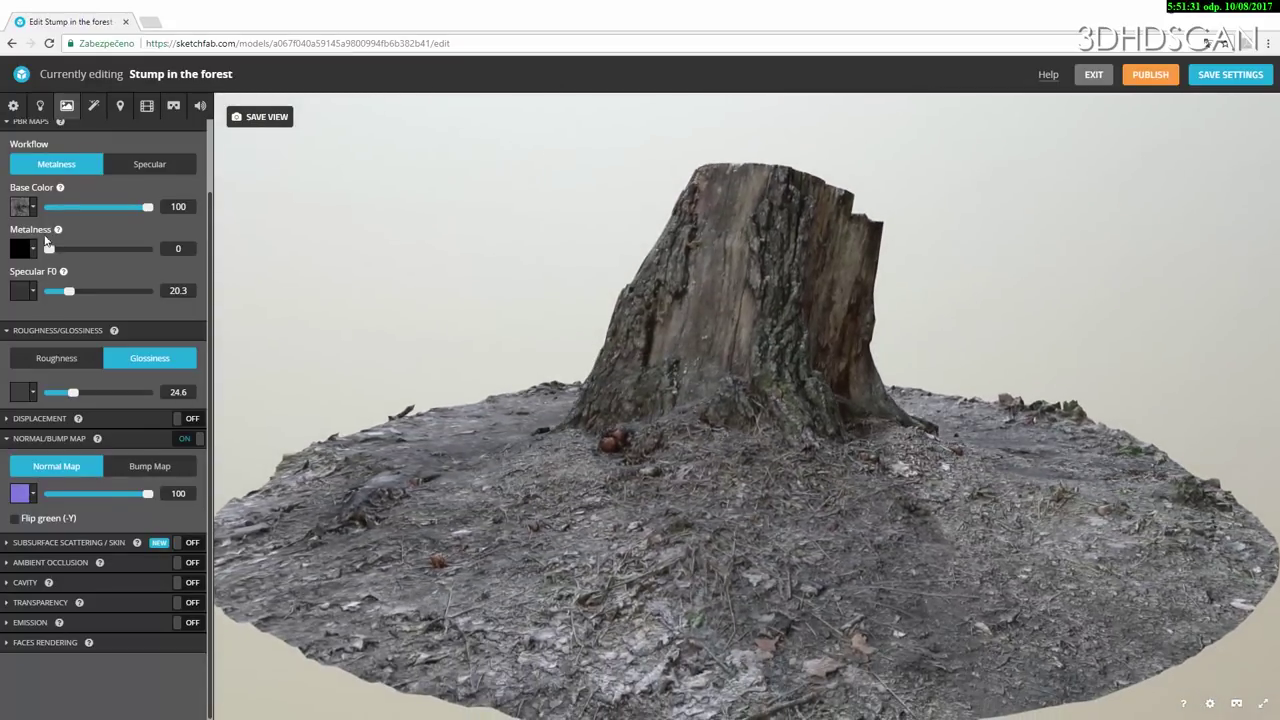
- Change the lighting environment from the glazed patio to Kirby_cove
{"action": "left_click", "coordinate": [40, 105]}
{"action": "left_click", "coordinate": [97, 277]}
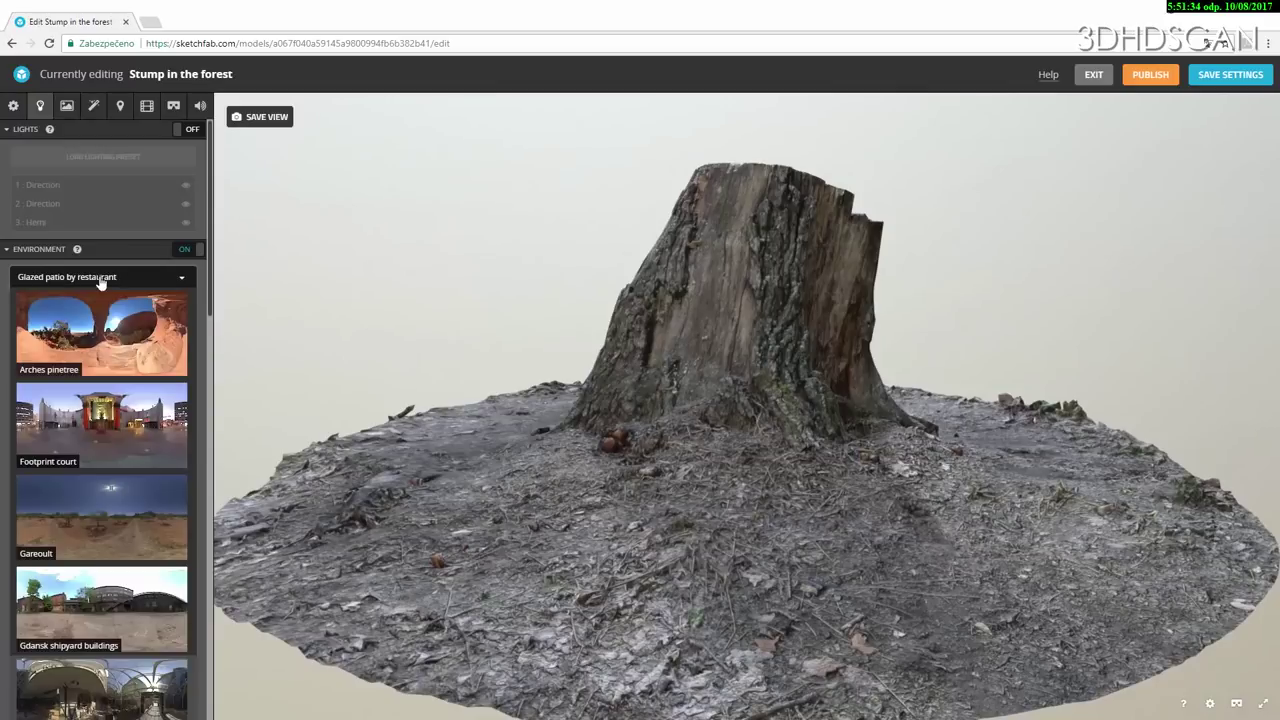
{"action": "scroll", "coordinate": [100, 560], "scroll_direction": "down", "scroll_amount": 1}
{"action": "scroll", "coordinate": [105, 520], "scroll_direction": "down", "scroll_amount": 2}
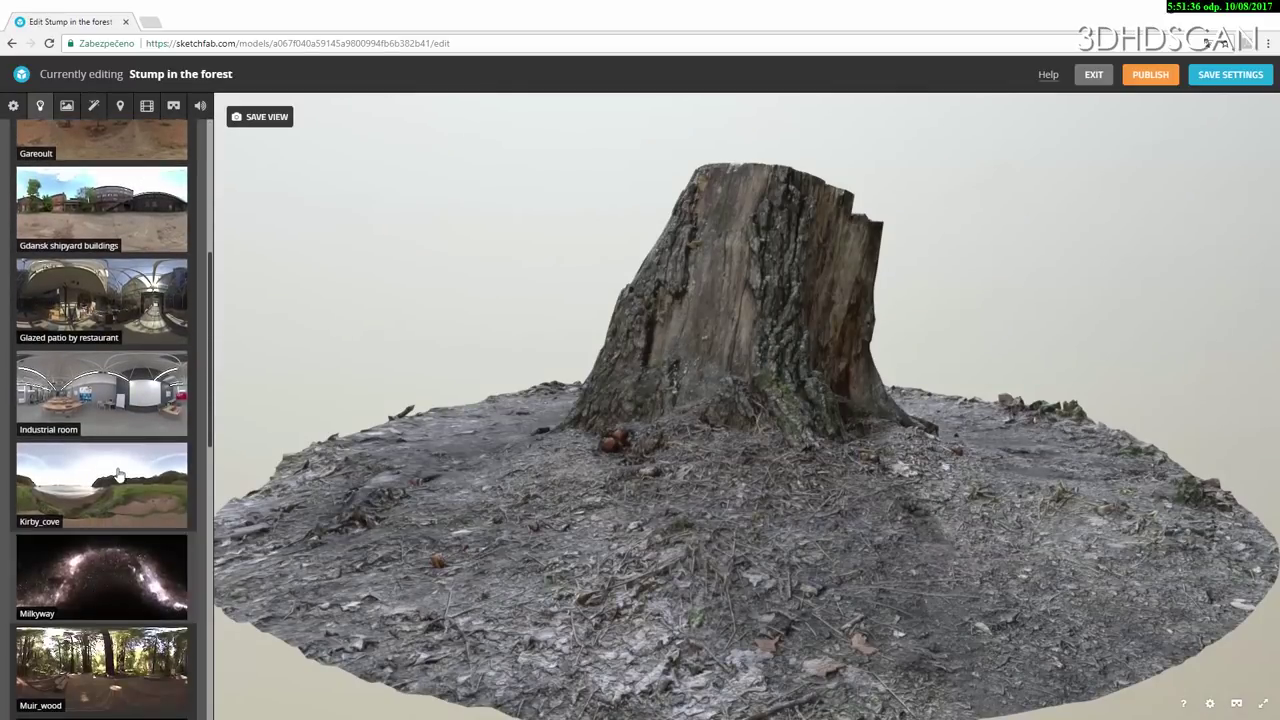
{"action": "left_click", "coordinate": [116, 470]}
- Raise the environment shadow's light intensity to 2 while checking the front of the stump
{"action": "left_click_drag", "start_coordinate": [731, 472], "coordinate": [850, 465]}
{"action": "scroll", "coordinate": [803, 321], "scroll_direction": "up", "scroll_amount": 2}
{"action": "left_click_drag", "start_coordinate": [803, 321], "coordinate": [801, 342]}
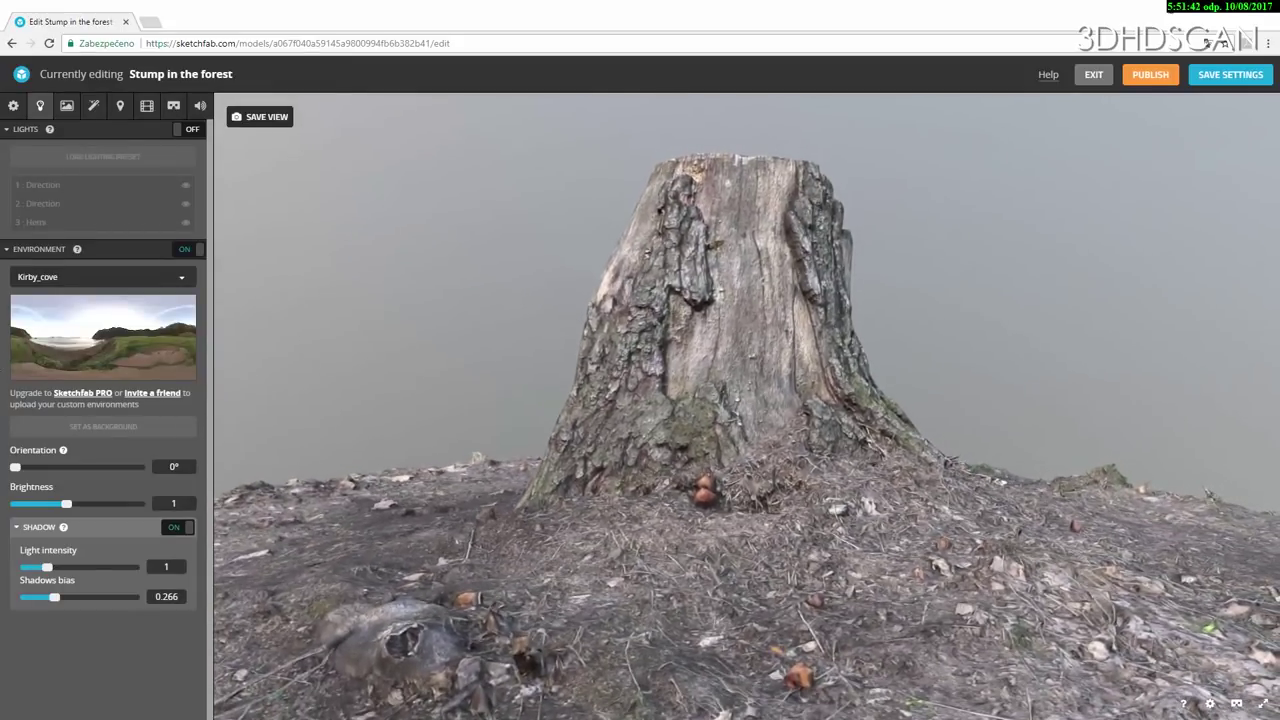
{"action": "left_click_drag", "start_coordinate": [54, 567], "coordinate": [63, 568]}
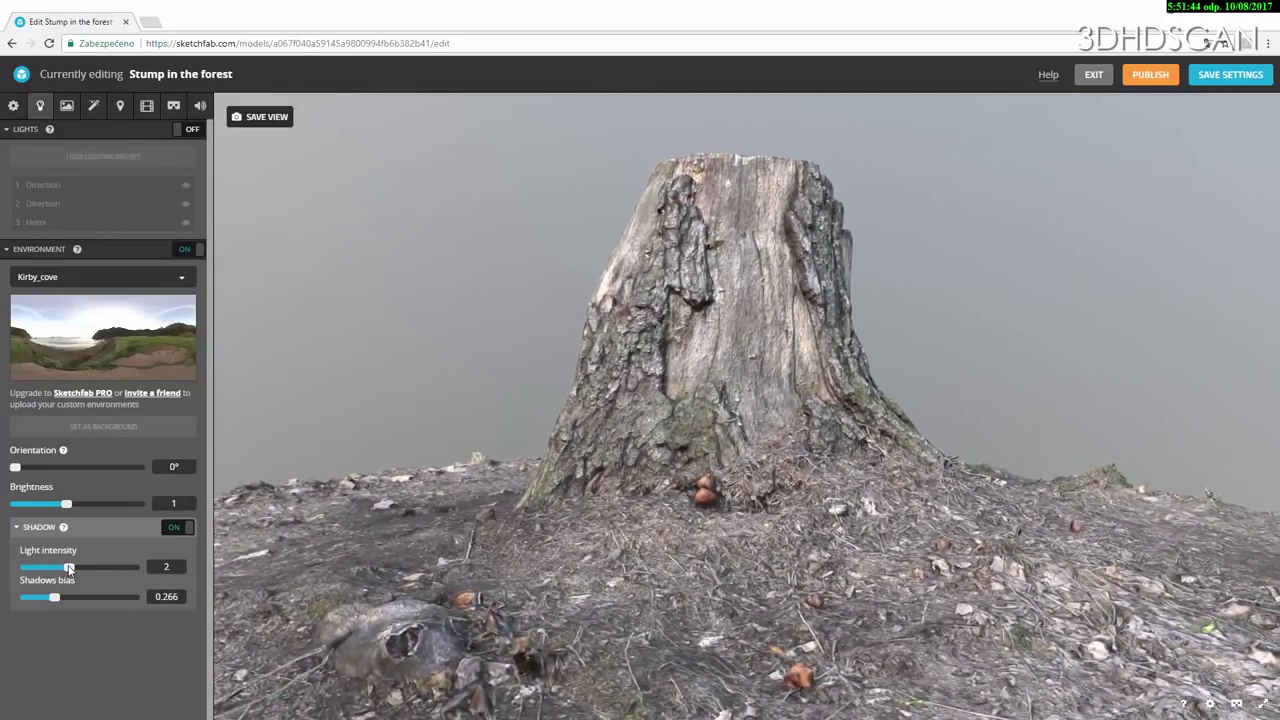
{"action": "left_click_drag", "start_coordinate": [802, 548], "coordinate": [772, 550]}
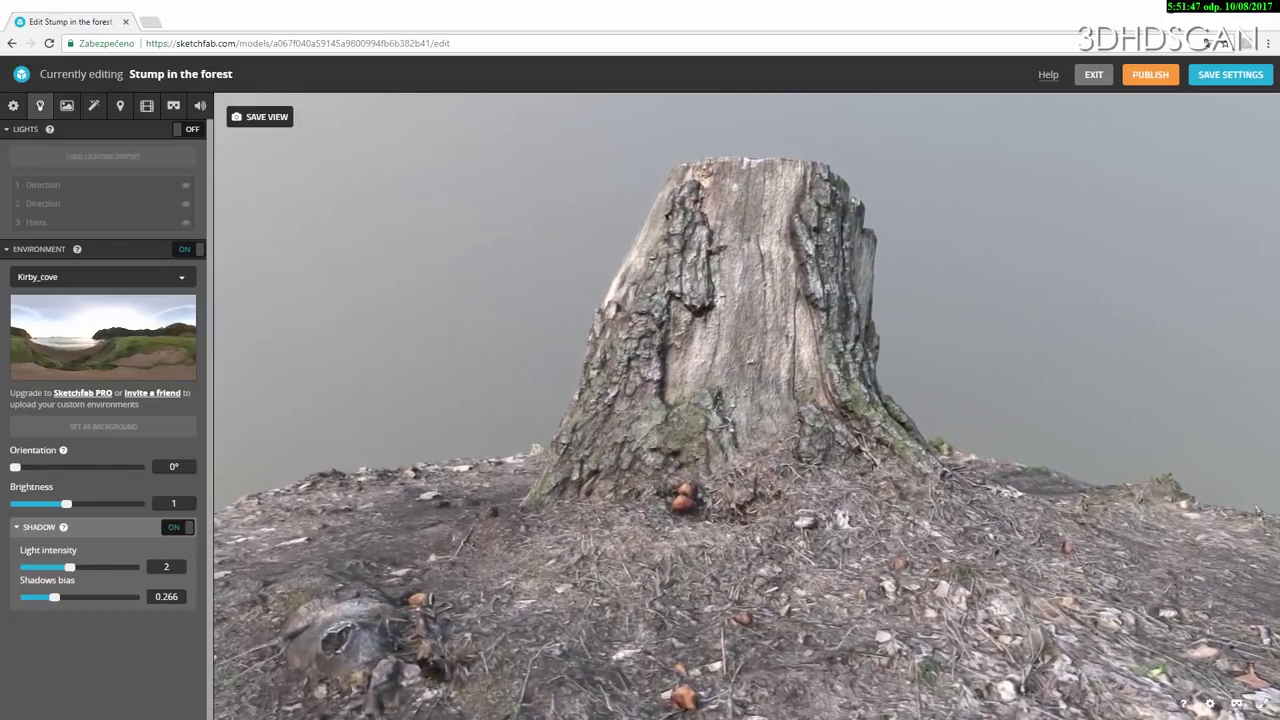
- Turn on the SSAO and depth of field post-processing filters, with foreground blur at 26.111
{"action": "left_click", "coordinate": [93, 106]}
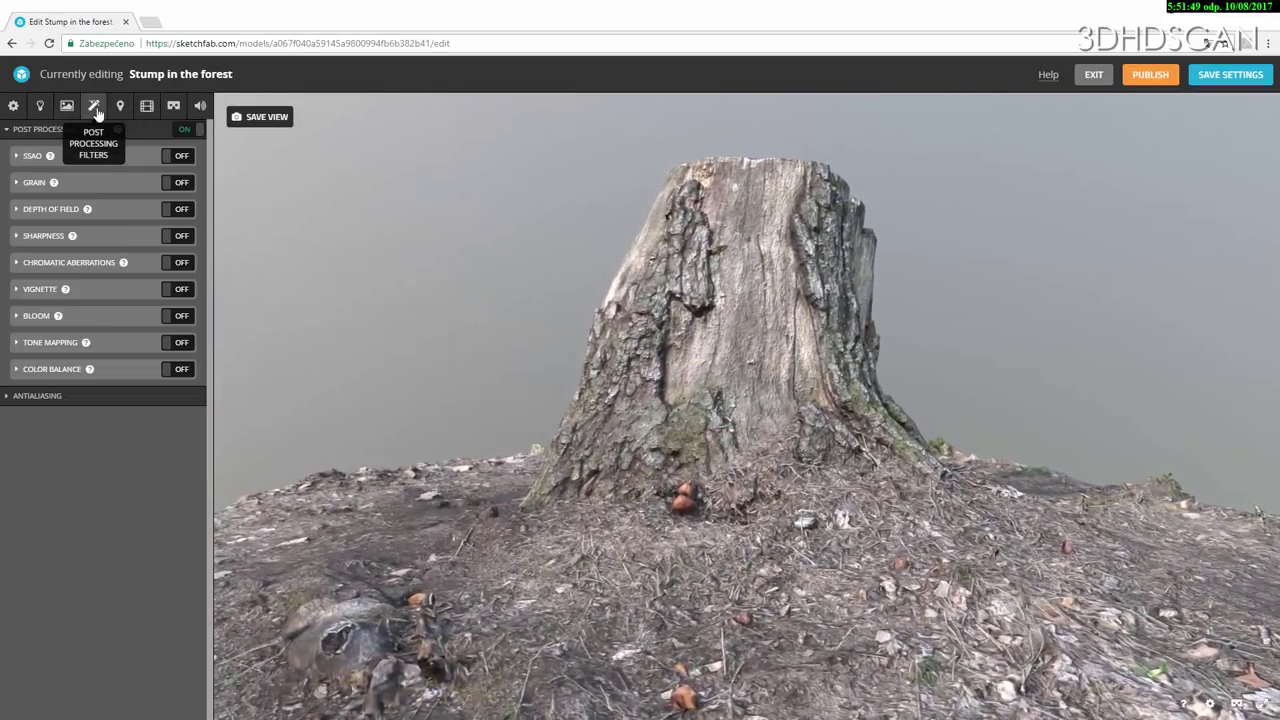
{"action": "left_click", "coordinate": [179, 158]}
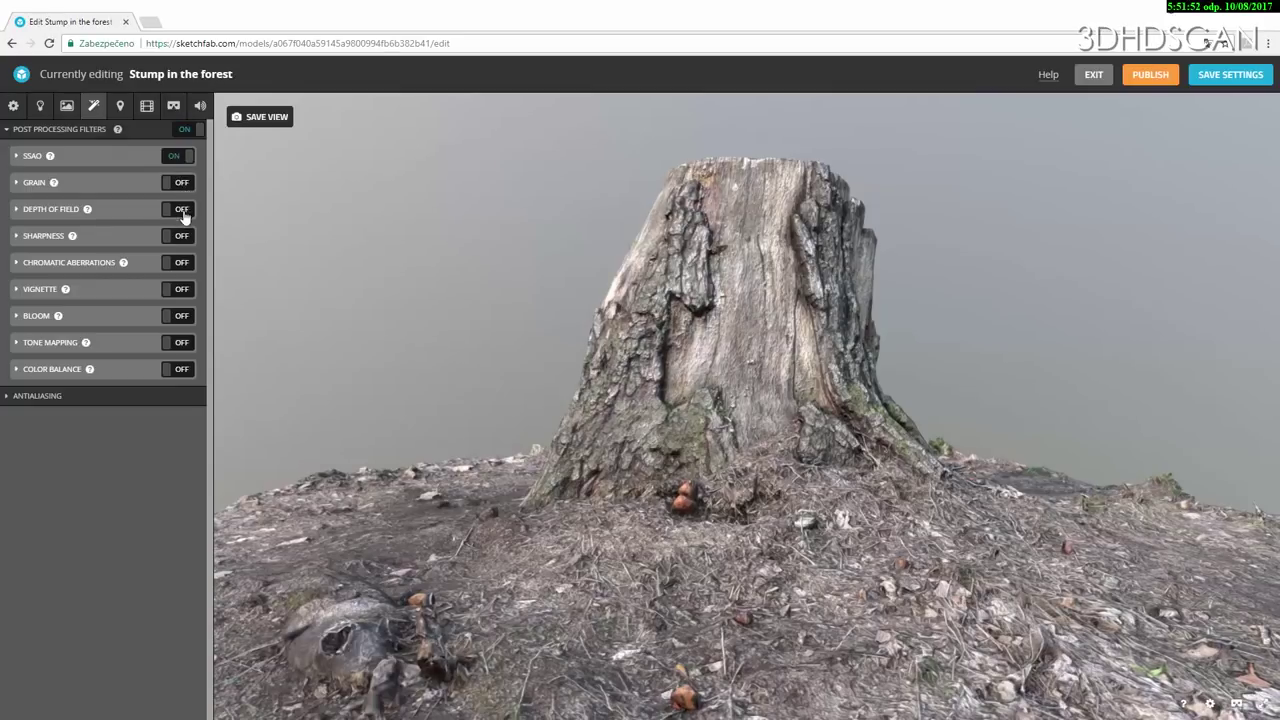
{"action": "left_click", "coordinate": [181, 211]}
{"action": "left_click_drag", "start_coordinate": [48, 249], "coordinate": [54, 248]}
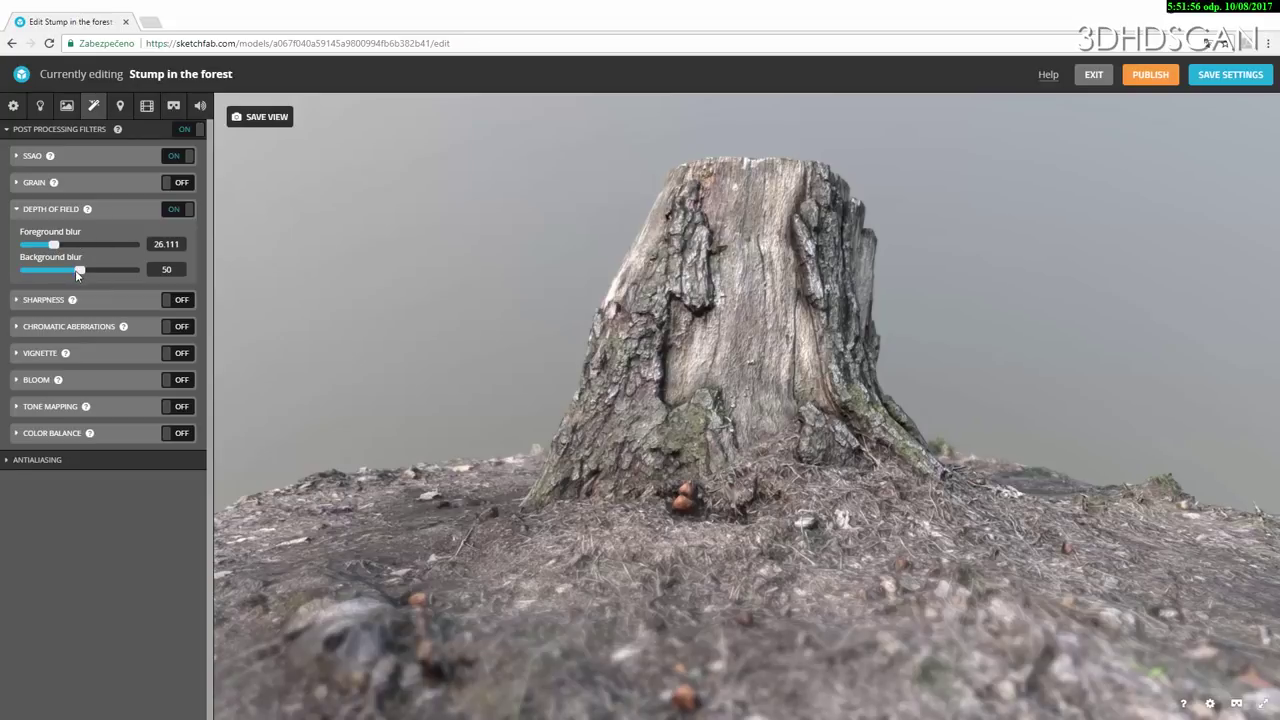
{"action": "scroll", "coordinate": [782, 333], "scroll_direction": "up", "scroll_amount": 3}
{"action": "right_click_drag", "start_coordinate": [782, 333], "coordinate": [767, 350]}
{"action": "scroll", "coordinate": [767, 350], "scroll_direction": "down", "scroll_amount": 1}
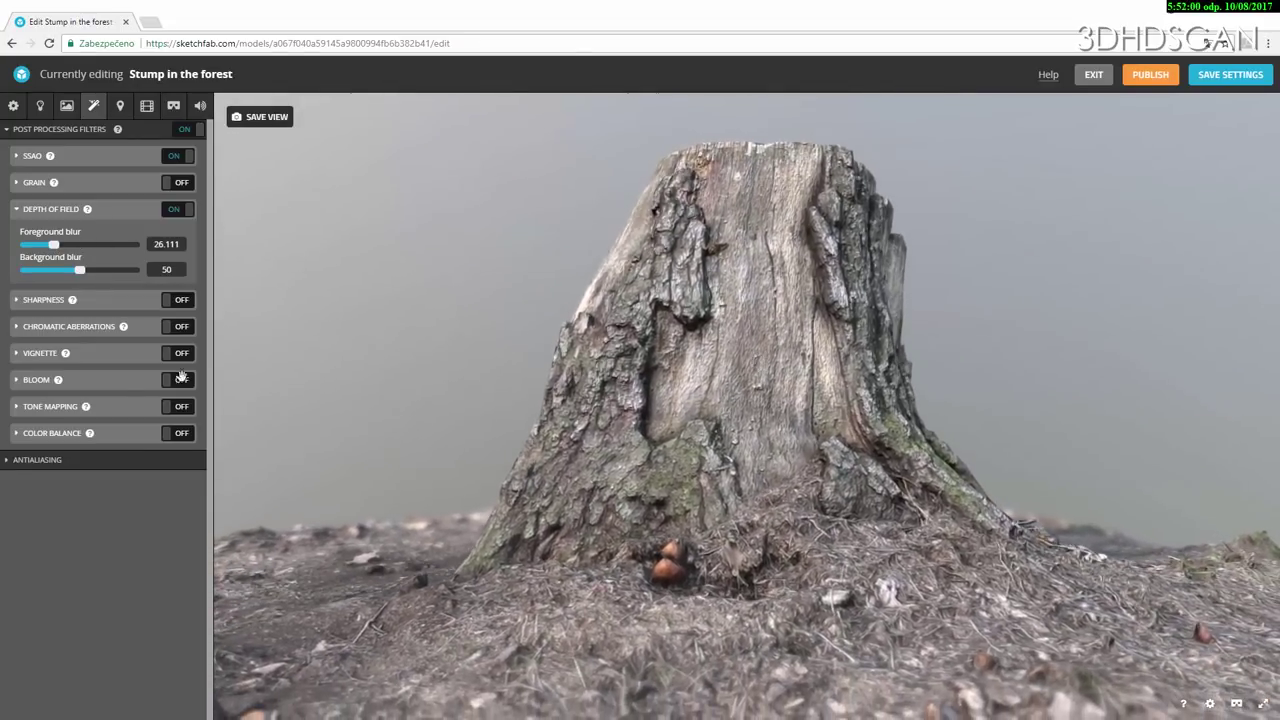
- Enable the sharpness filter at 15 and chromatic aberrations at 0.5556
{"action": "left_click", "coordinate": [23, 302]}
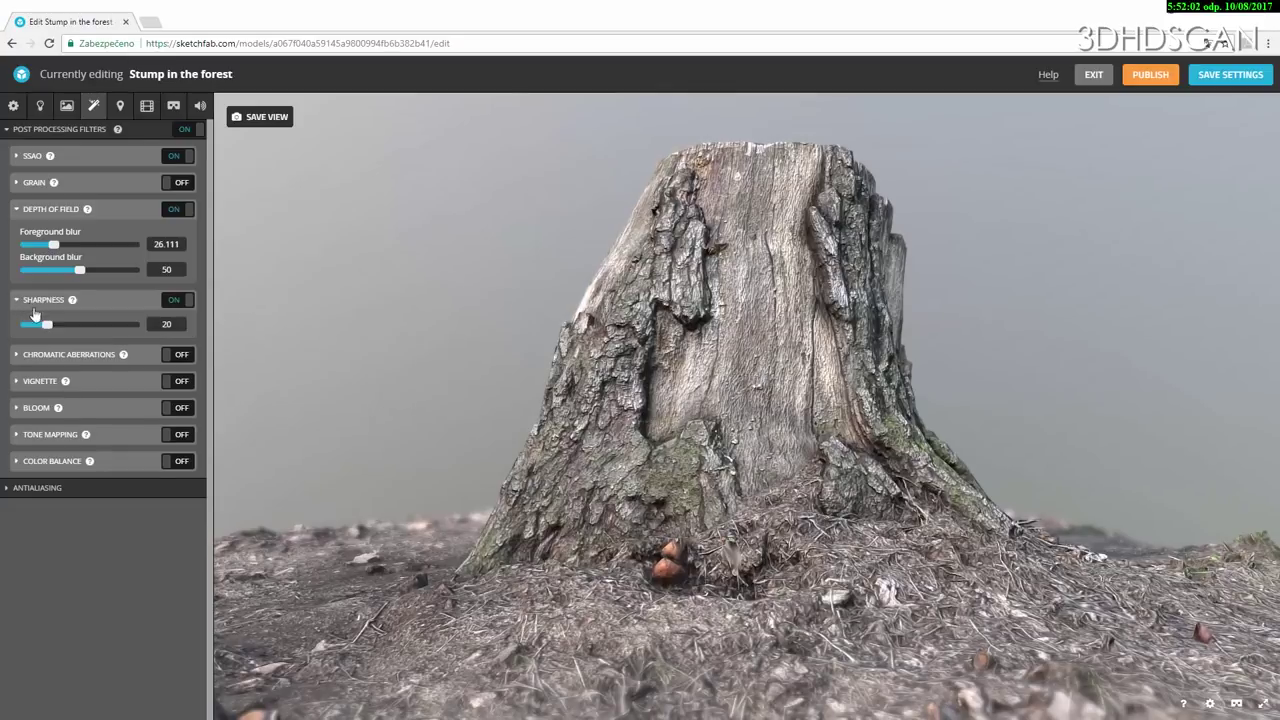
{"action": "left_click", "coordinate": [151, 355]}
{"action": "left_click_drag", "start_coordinate": [30, 385], "coordinate": [25, 382]}
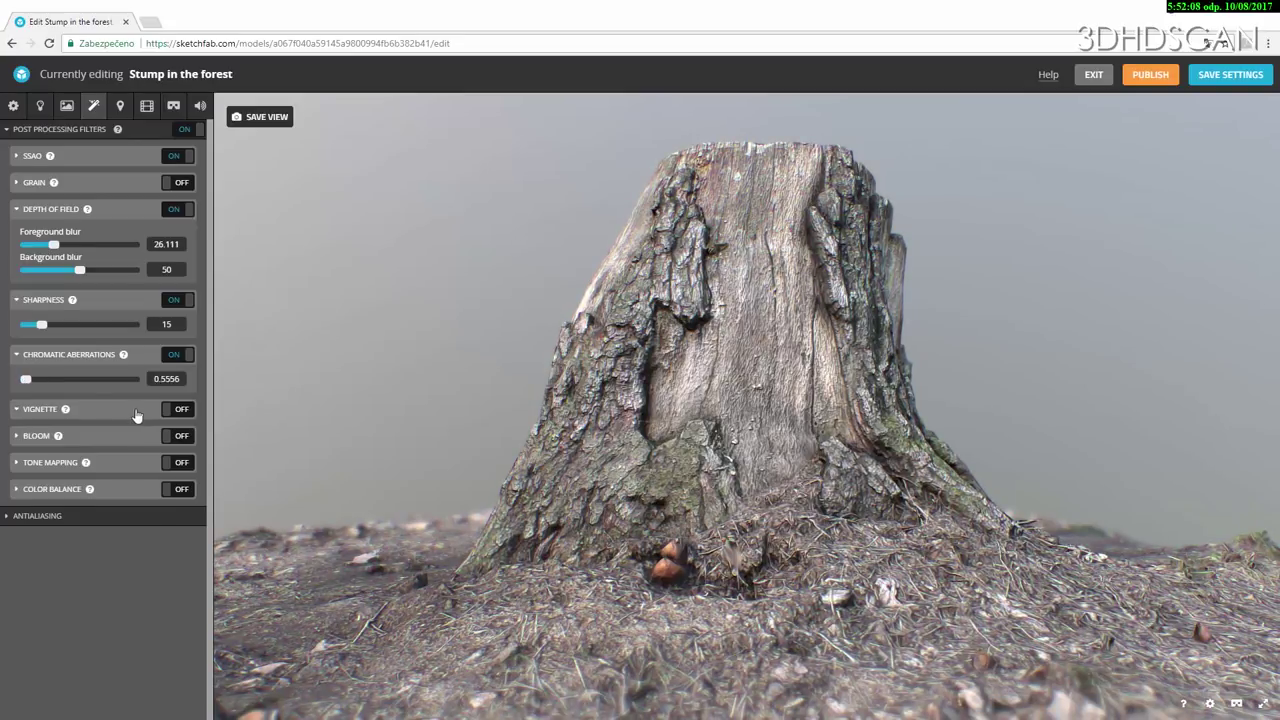
- Enable the vignette filter with an amount of 17.778, and save a view of the stump from a slightly turned angle
{"action": "left_click", "coordinate": [137, 416]}
{"action": "left_click", "coordinate": [41, 412]}
{"action": "left_click", "coordinate": [31, 418]}
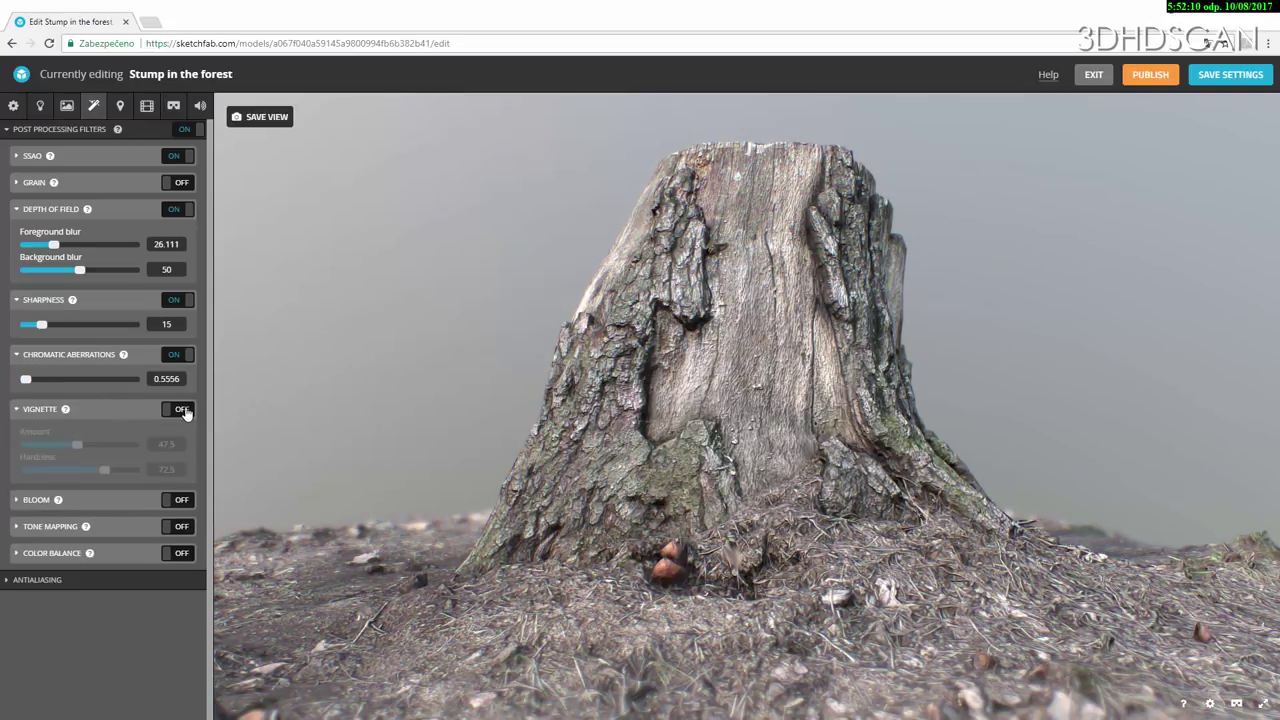
{"action": "left_click", "coordinate": [176, 409]}
{"action": "left_click_drag", "start_coordinate": [67, 445], "coordinate": [33, 448]}
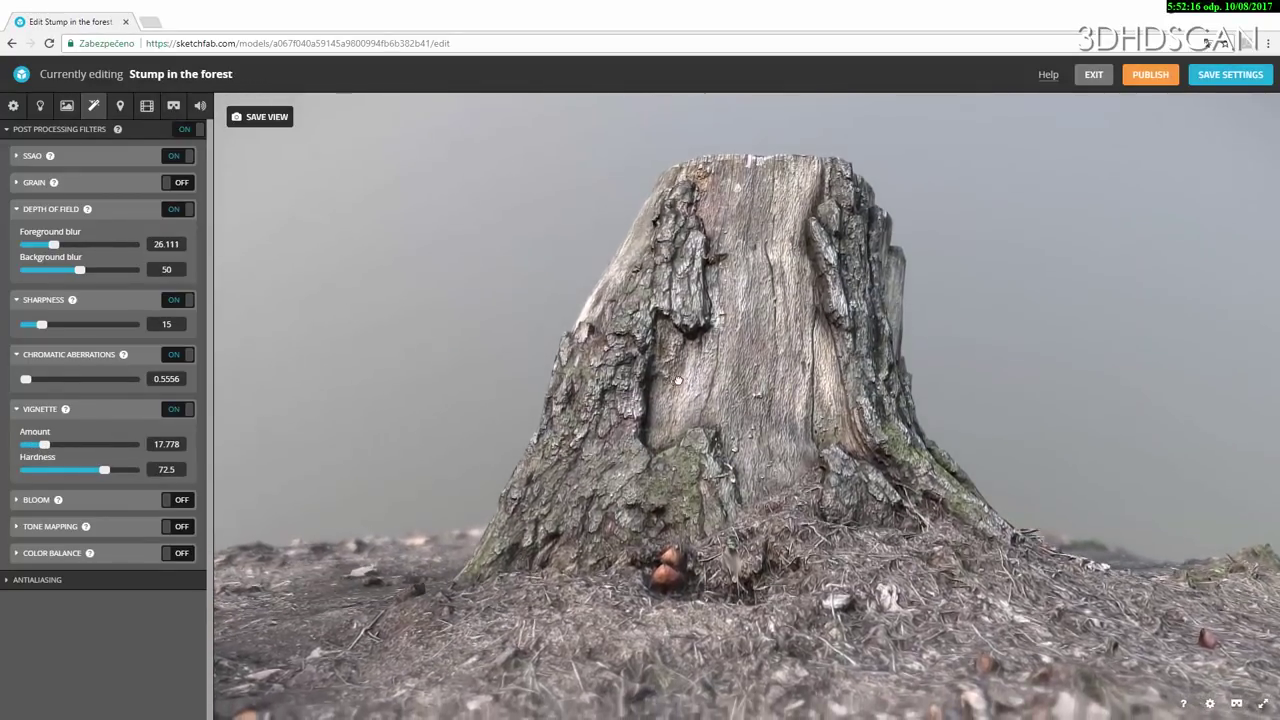
{"action": "mouse_move", "coordinate": [683, 381]}
{"action": "left_mouse_down"}
{"action": "mouse_move", "coordinate": [486, 391]}
{"action": "mouse_move", "coordinate": [746, 386]}
{"action": "mouse_move", "coordinate": [706, 390]}
{"action": "left_mouse_up"}
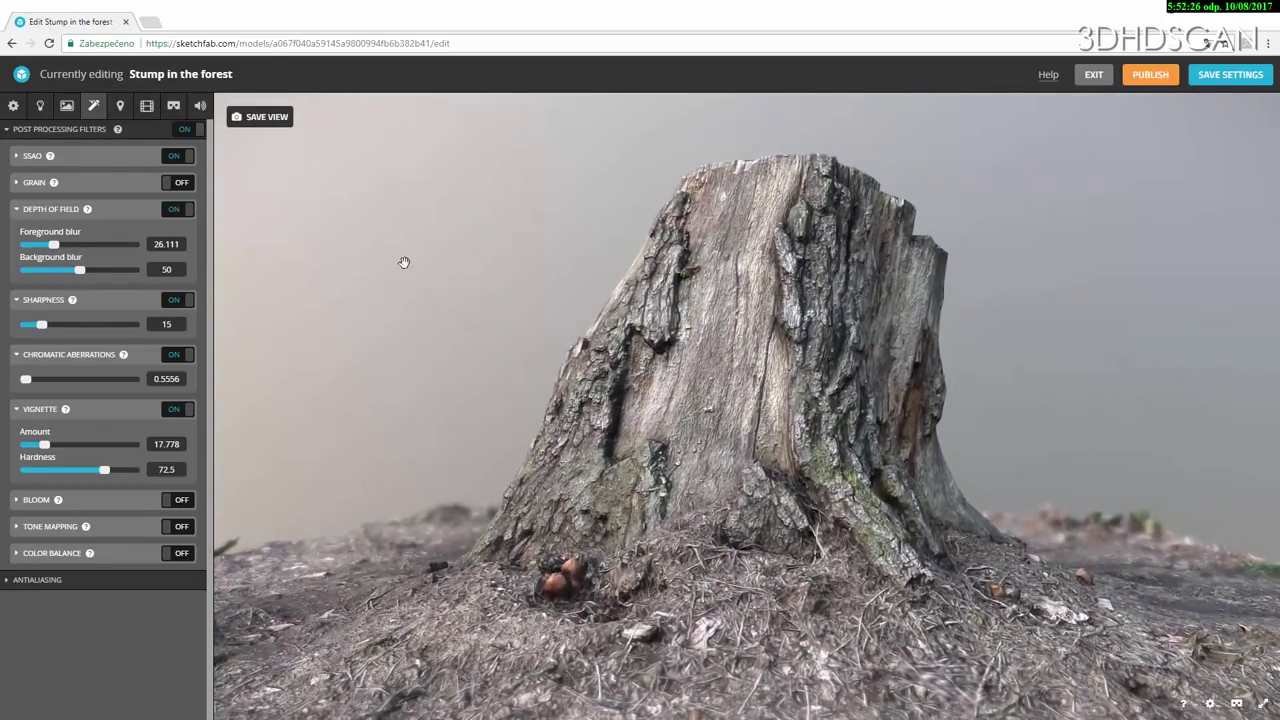
{"action": "left_click", "coordinate": [266, 117]}
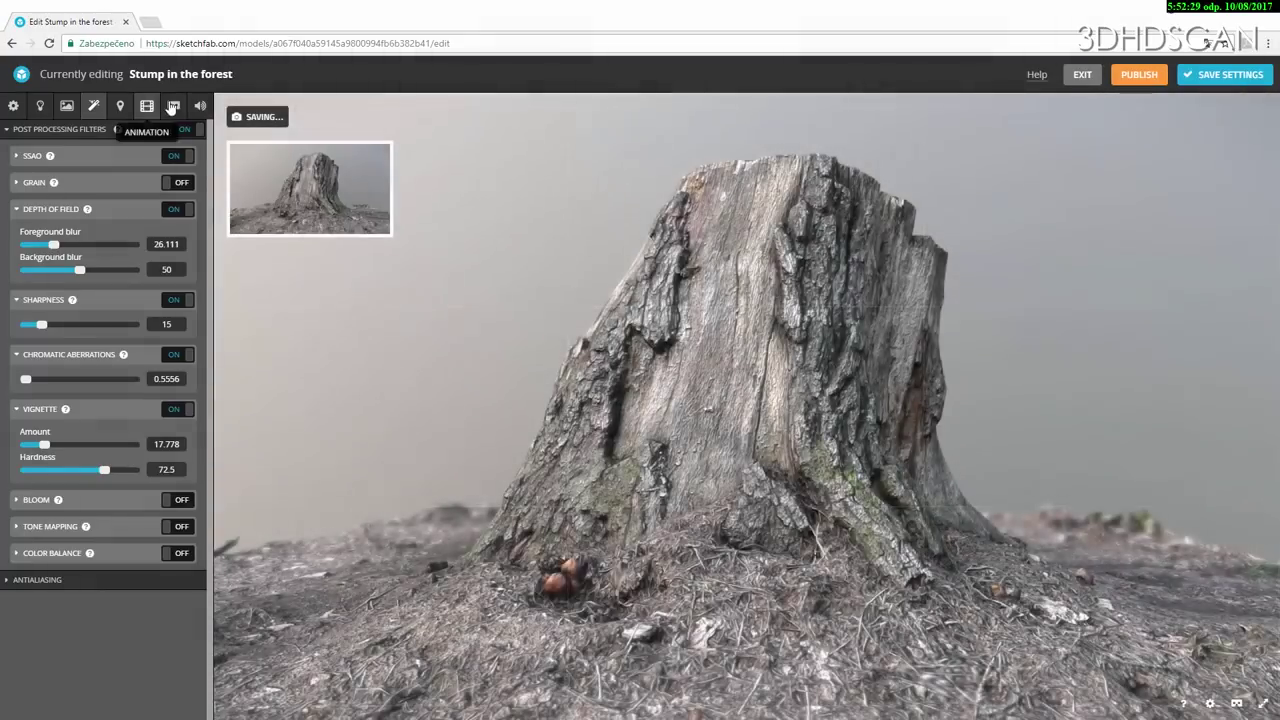
- In the VR settings, place the viewer character at the edge of the ground facing the stump and set the world scale to 2186.0278
{"action": "left_click", "coordinate": [173, 105]}
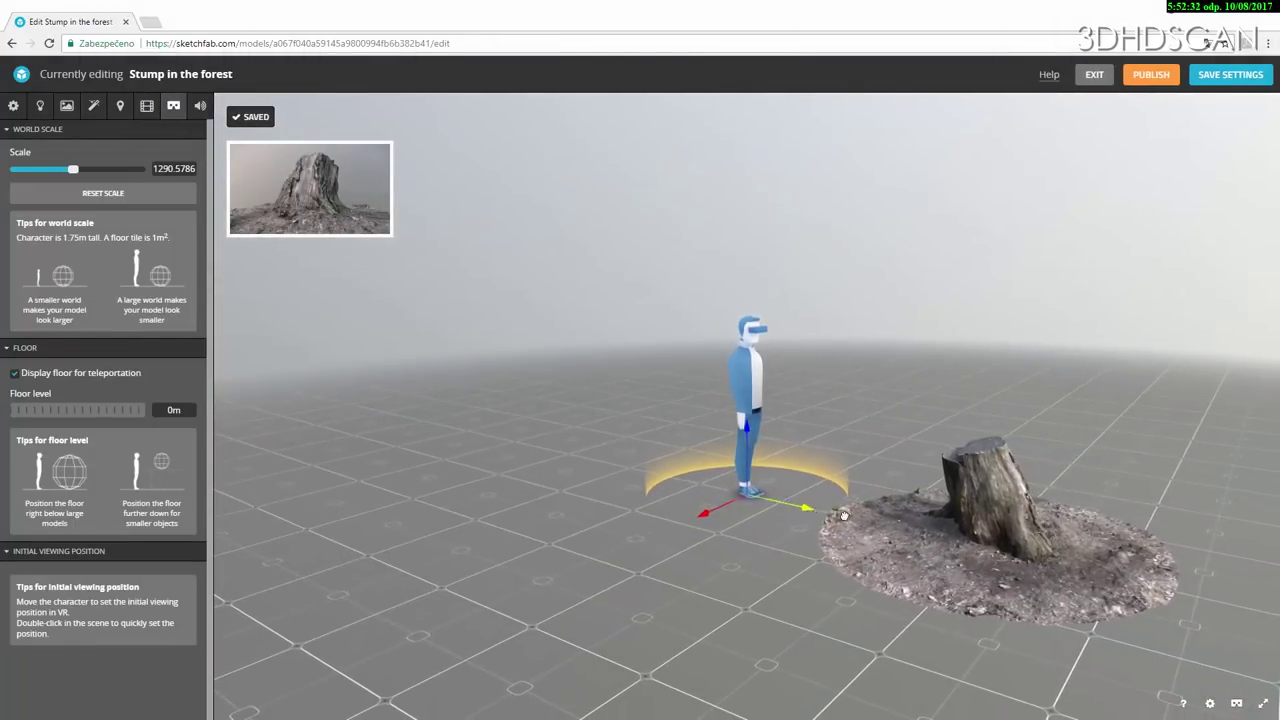
{"action": "double_click", "coordinate": [1197, 627]}
{"action": "left_click_drag", "start_coordinate": [1209, 620], "coordinate": [899, 630]}
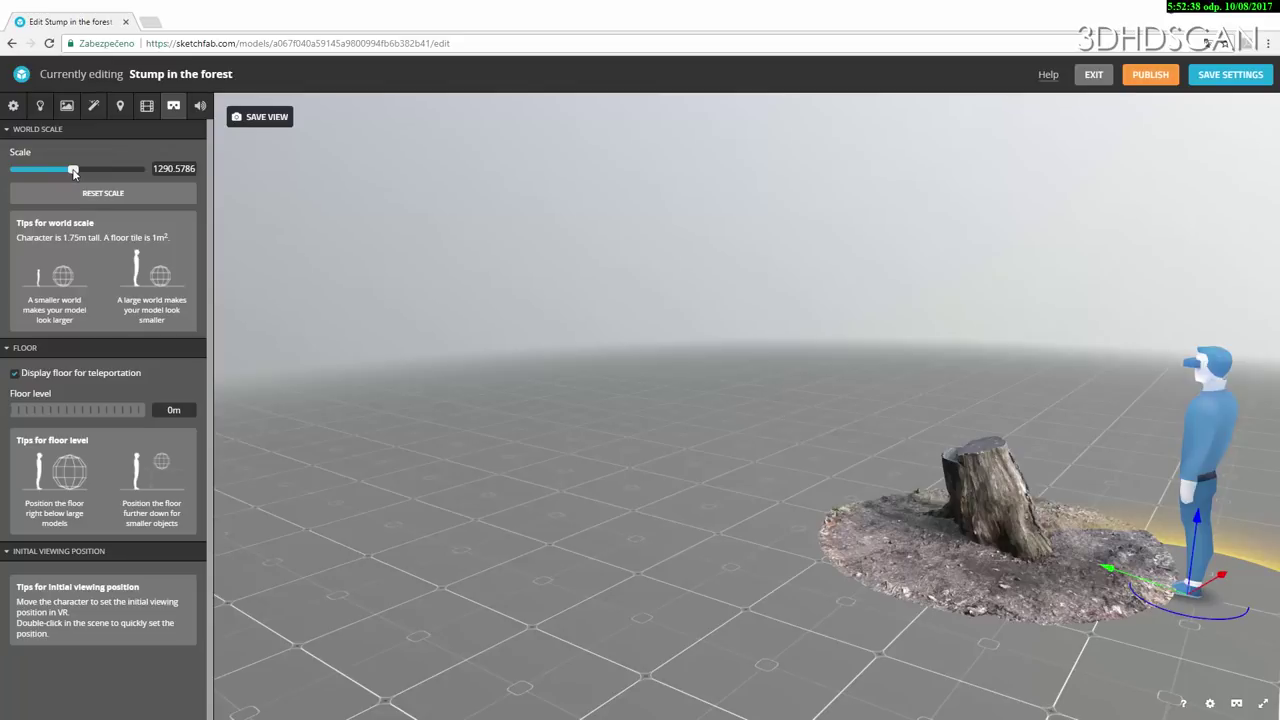
{"action": "left_click_drag", "start_coordinate": [73, 171], "coordinate": [83, 174]}
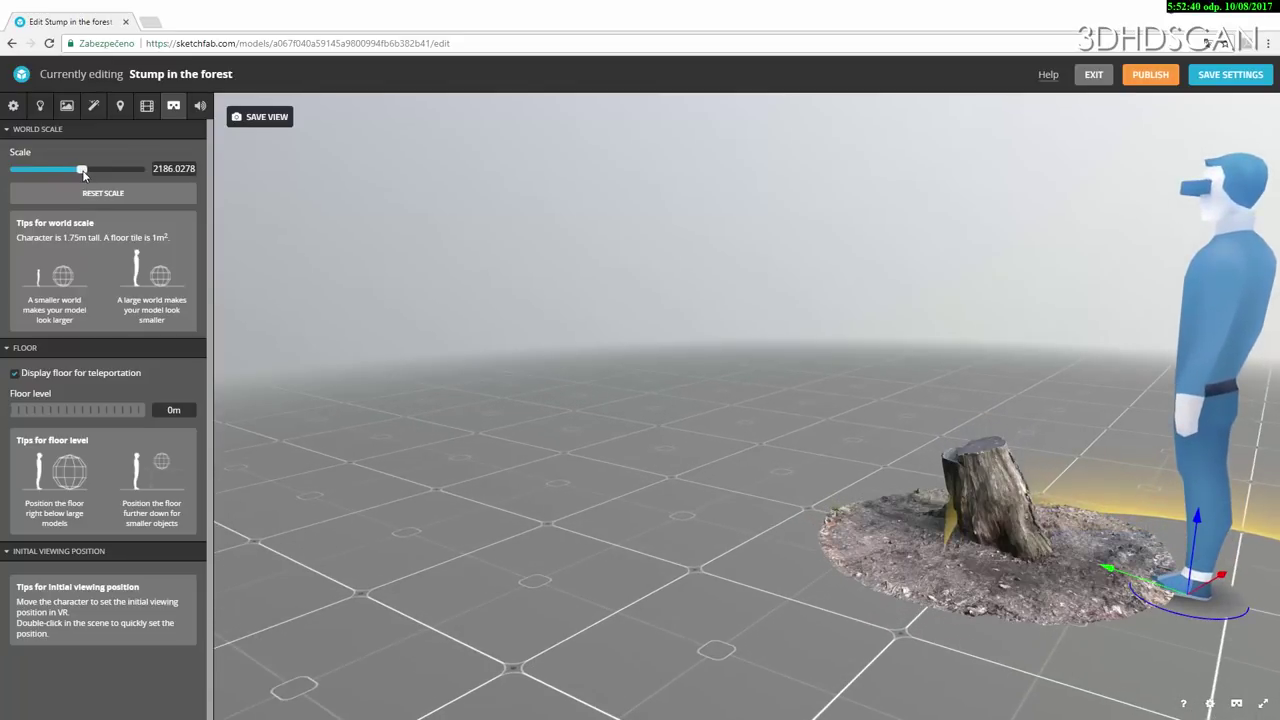
- Save the stump's view and 3D settings, and exit the editor to the model page
{"action": "left_click", "coordinate": [13, 106]}
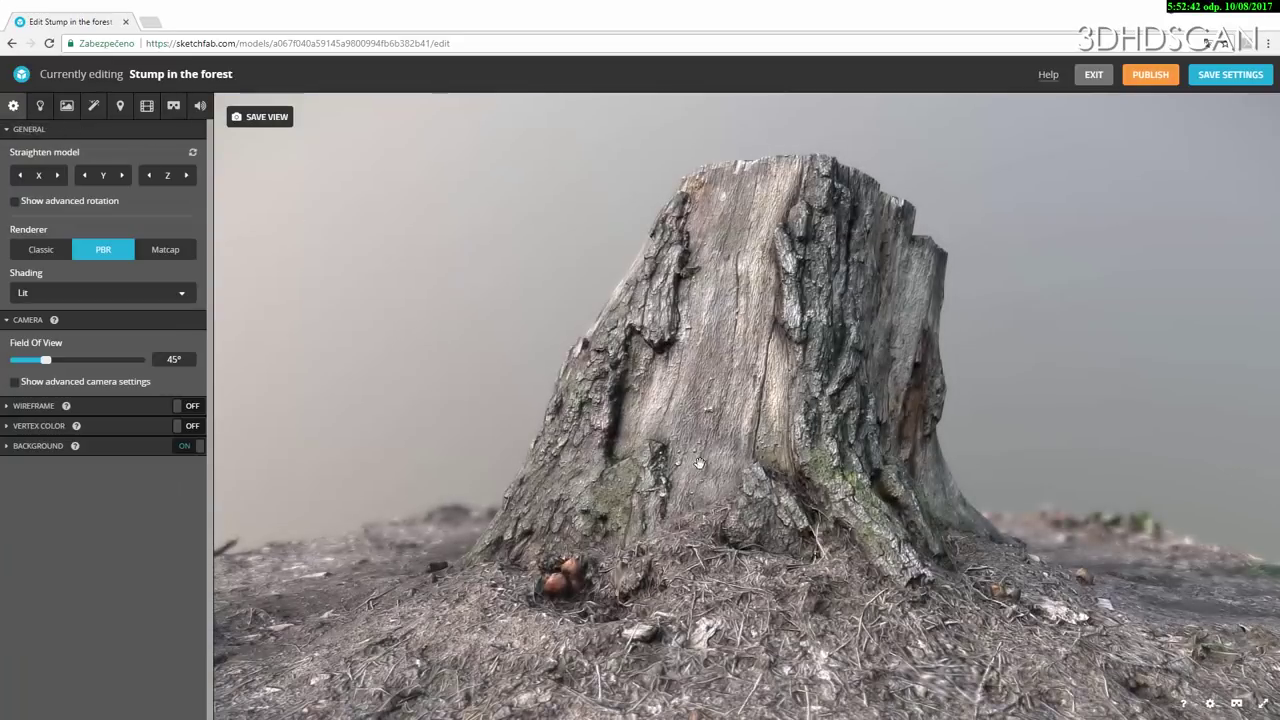
{"action": "left_click", "coordinate": [272, 118]}
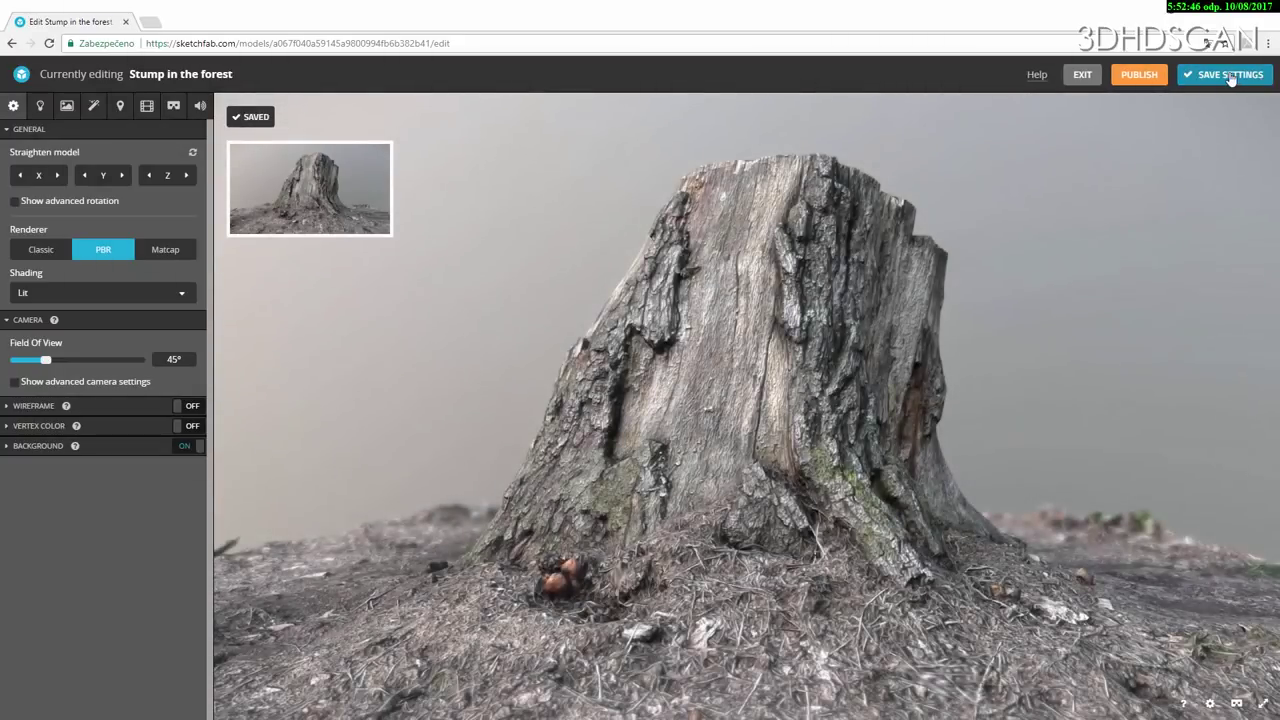
{"action": "left_click", "coordinate": [1231, 79]}
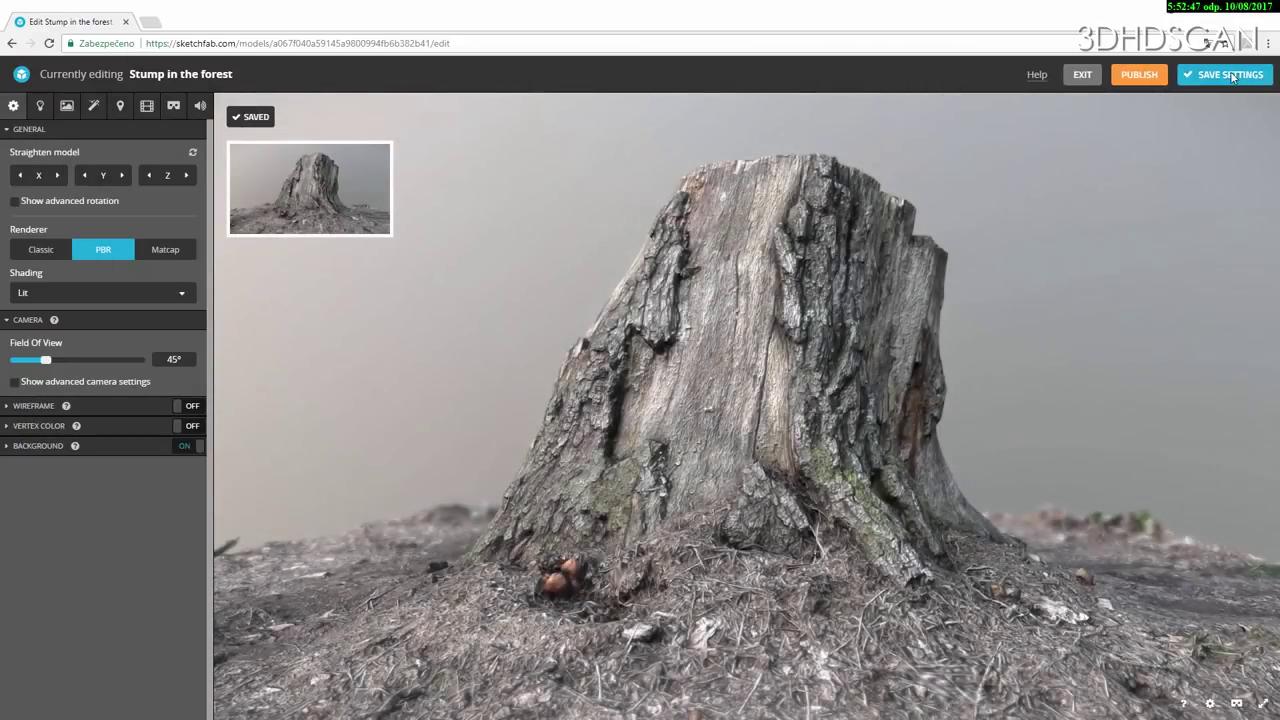
{"action": "left_click", "coordinate": [1083, 77]}
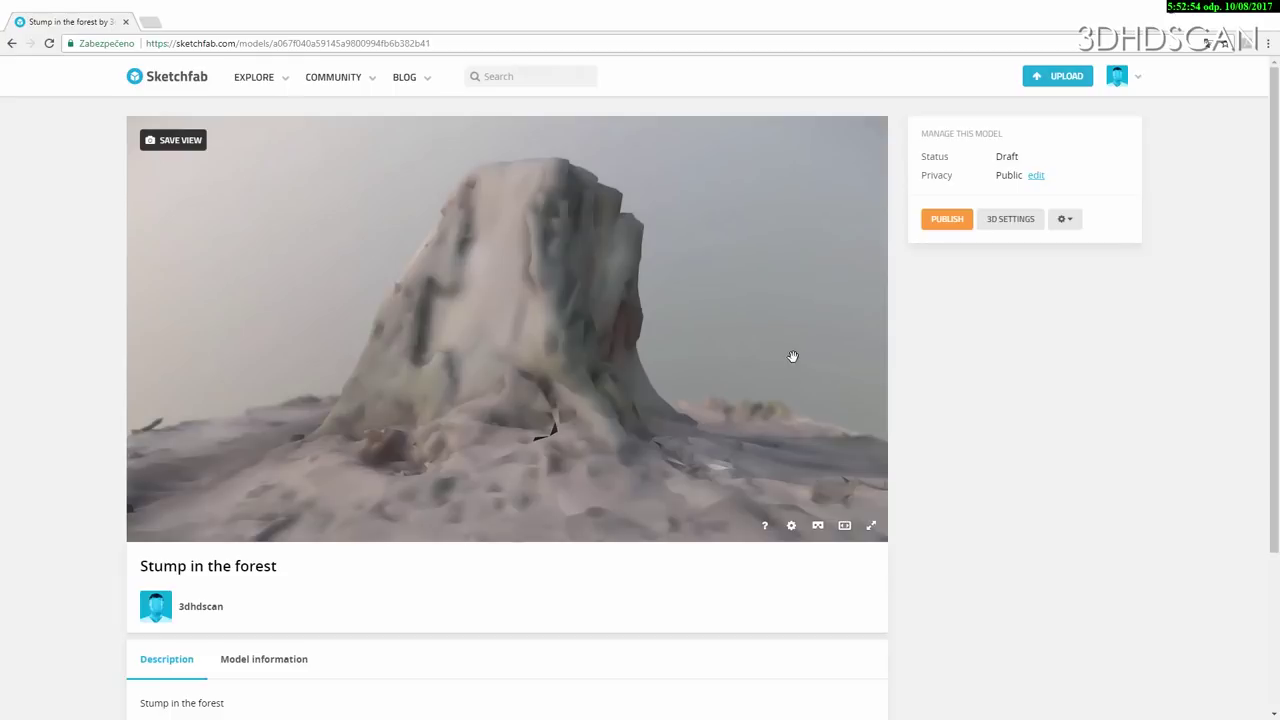
- Inspect the finished stump on its model page and open the account's own profile page
{"action": "left_click_drag", "start_coordinate": [787, 360], "coordinate": [638, 400]}
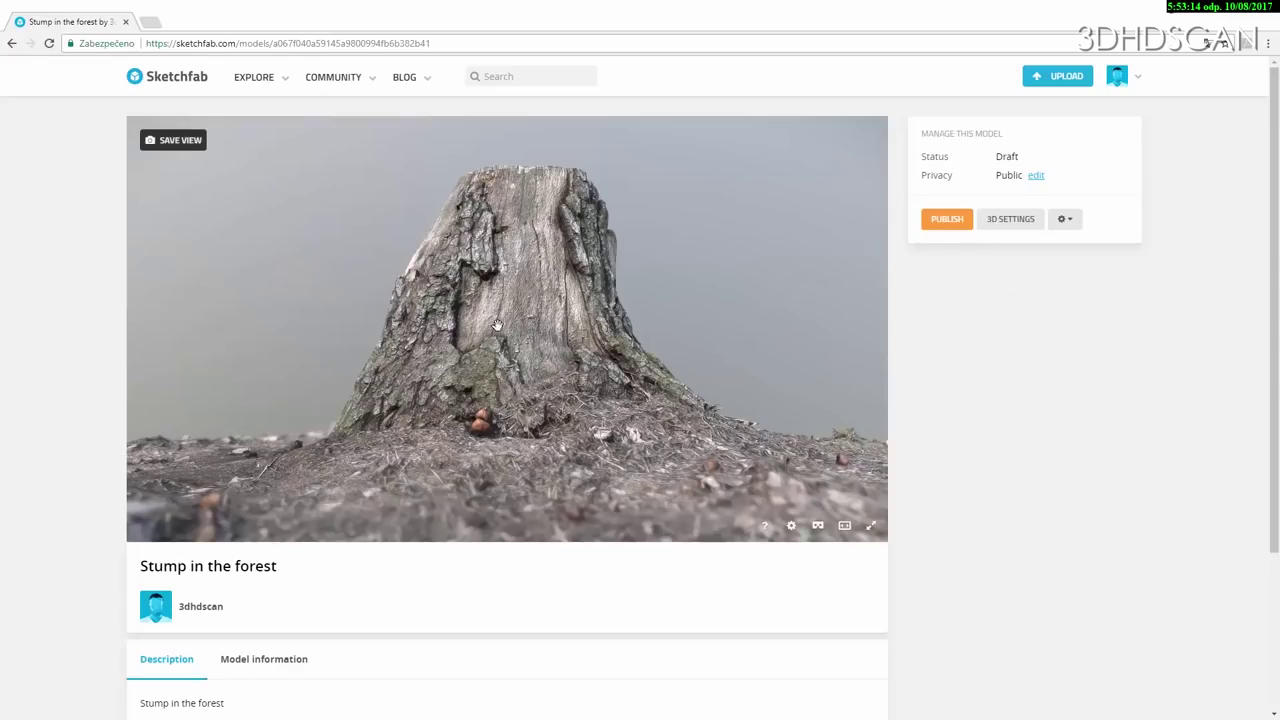
{"action": "mouse_move", "coordinate": [1134, 78]}
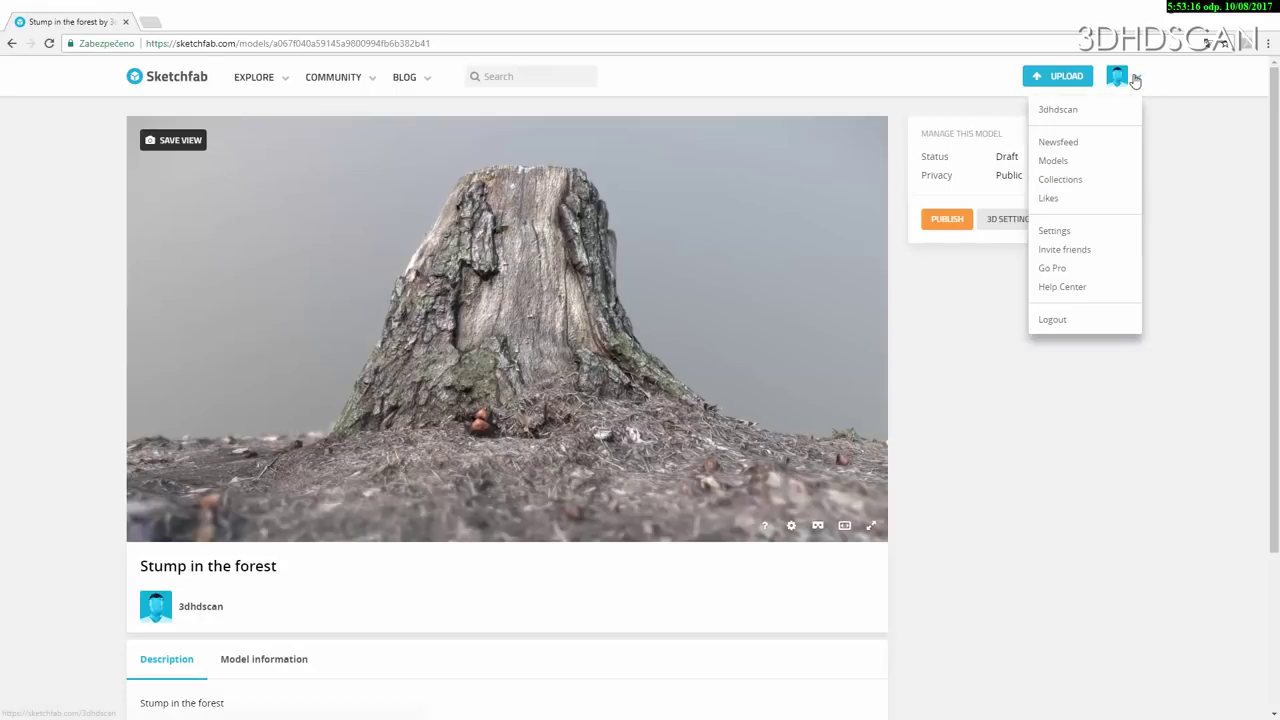
{"action": "left_click", "coordinate": [1075, 115]}
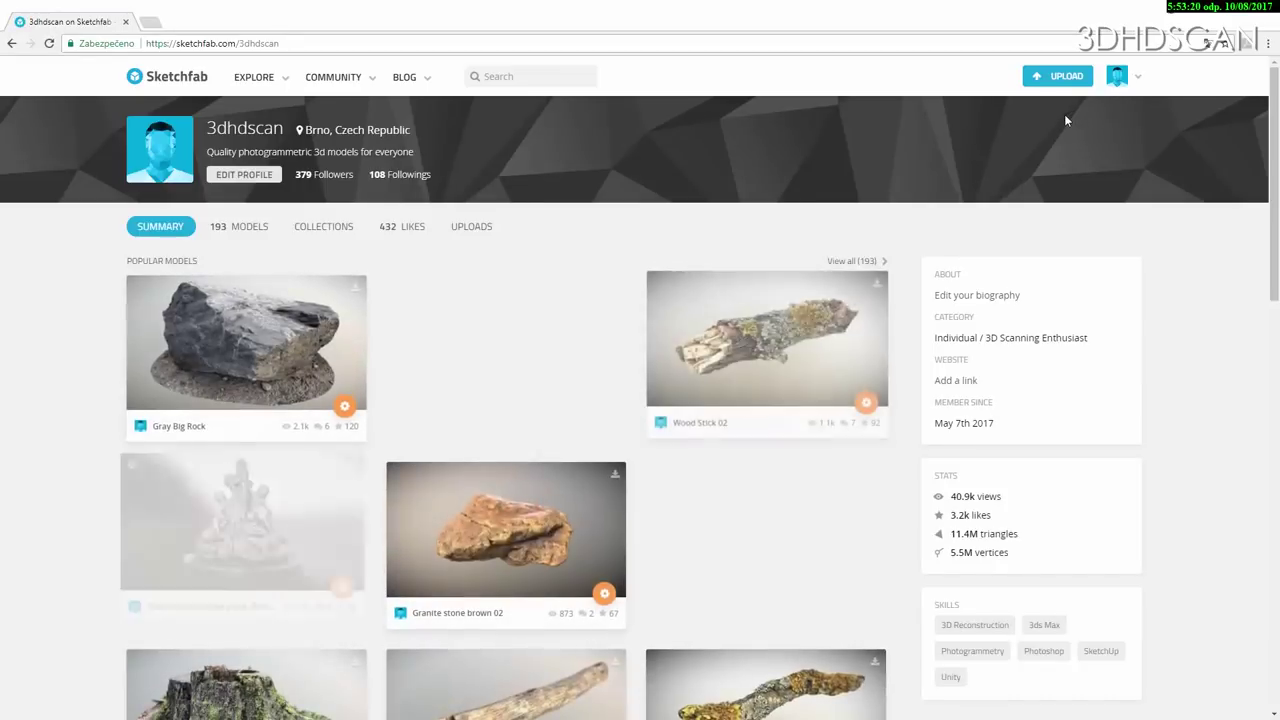
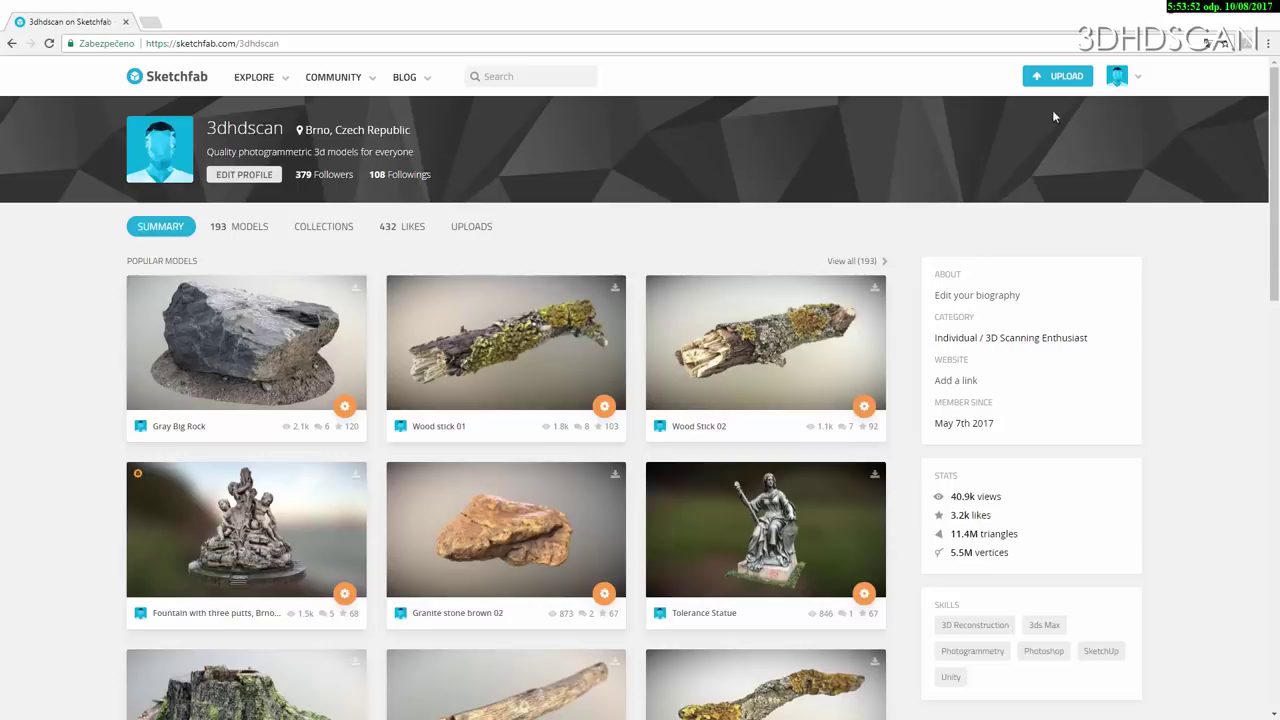
- View the Granite stone brown 02 model from several angles and return to the profile page
{"action": "left_click", "coordinate": [509, 535]}
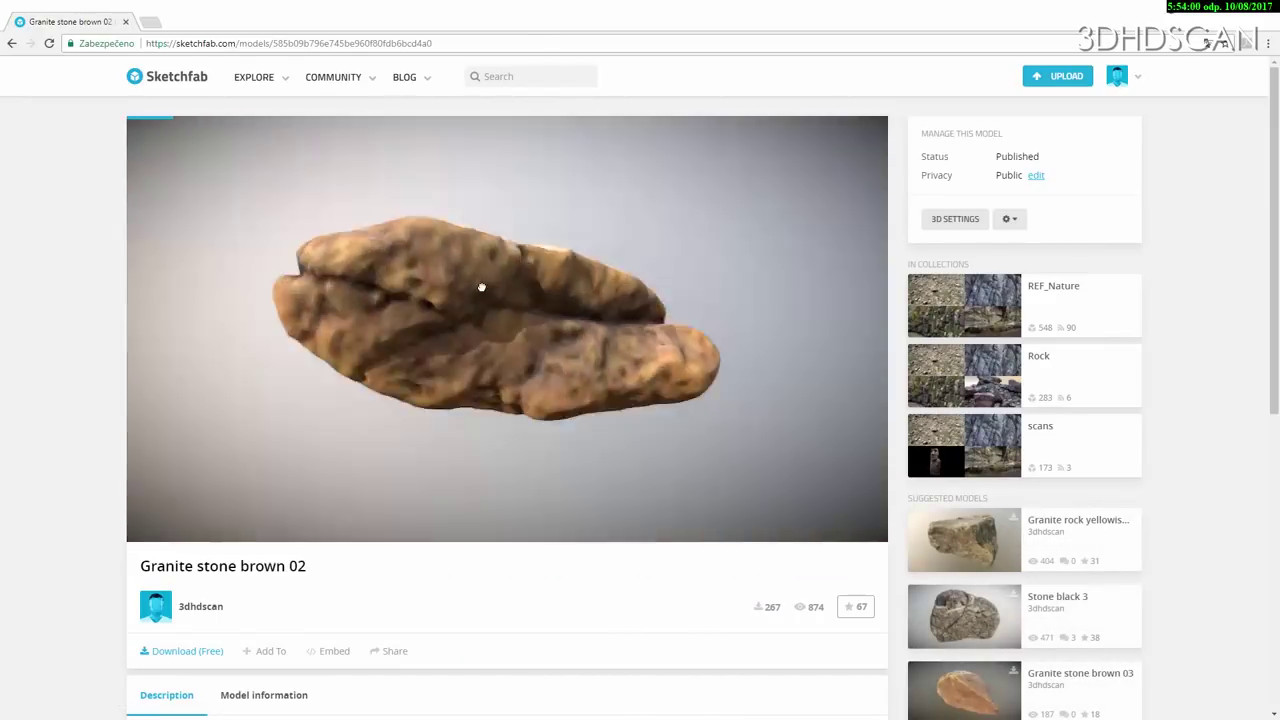
{"action": "mouse_move", "coordinate": [481, 287]}
{"action": "left_mouse_down"}
{"action": "mouse_move", "coordinate": [451, 389]}
{"action": "mouse_move", "coordinate": [600, 477]}
{"action": "mouse_move", "coordinate": [491, 219]}
{"action": "mouse_move", "coordinate": [413, 297]}
{"action": "mouse_move", "coordinate": [486, 266]}
{"action": "mouse_move", "coordinate": [565, 287]}
{"action": "mouse_move", "coordinate": [511, 329]}
{"action": "left_mouse_up"}
{"action": "left_click", "coordinate": [12, 43]}
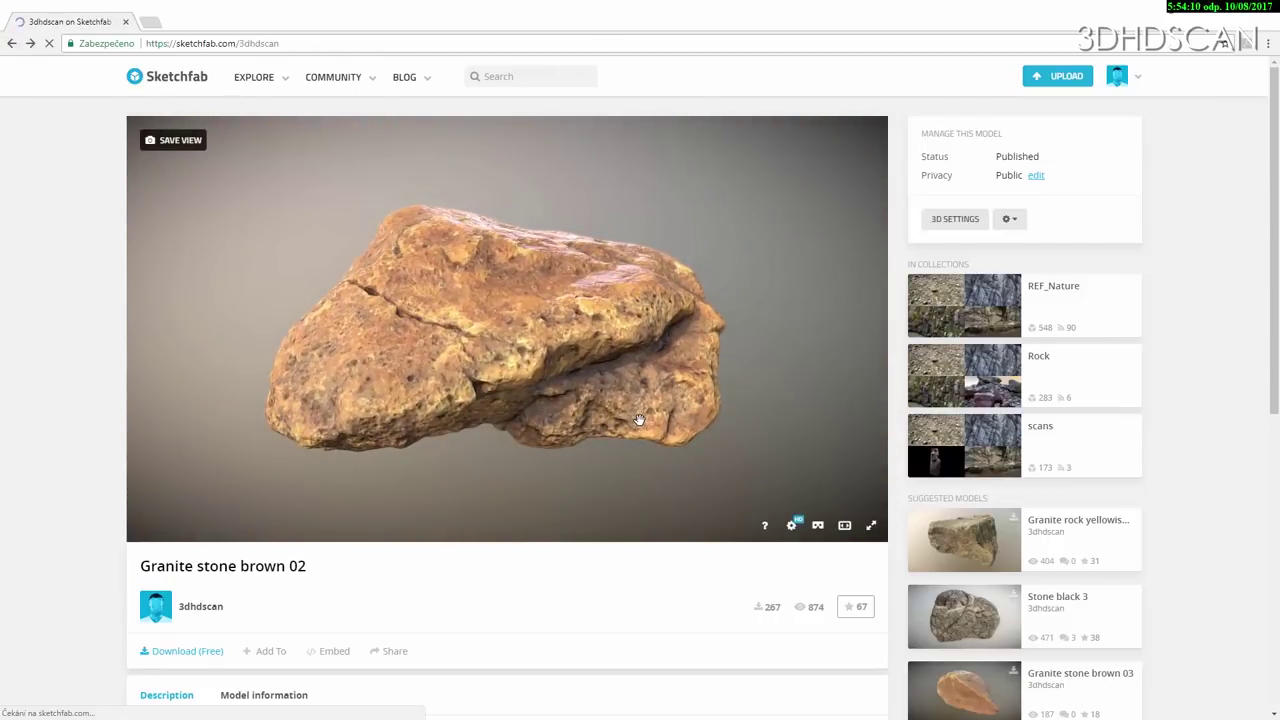
- Browse the profile's popular models, open Ruin - #InteriorScanChallenge and look around its interior
{"action": "scroll", "coordinate": [601, 434], "scroll_direction": "down", "scroll_amount": 3}
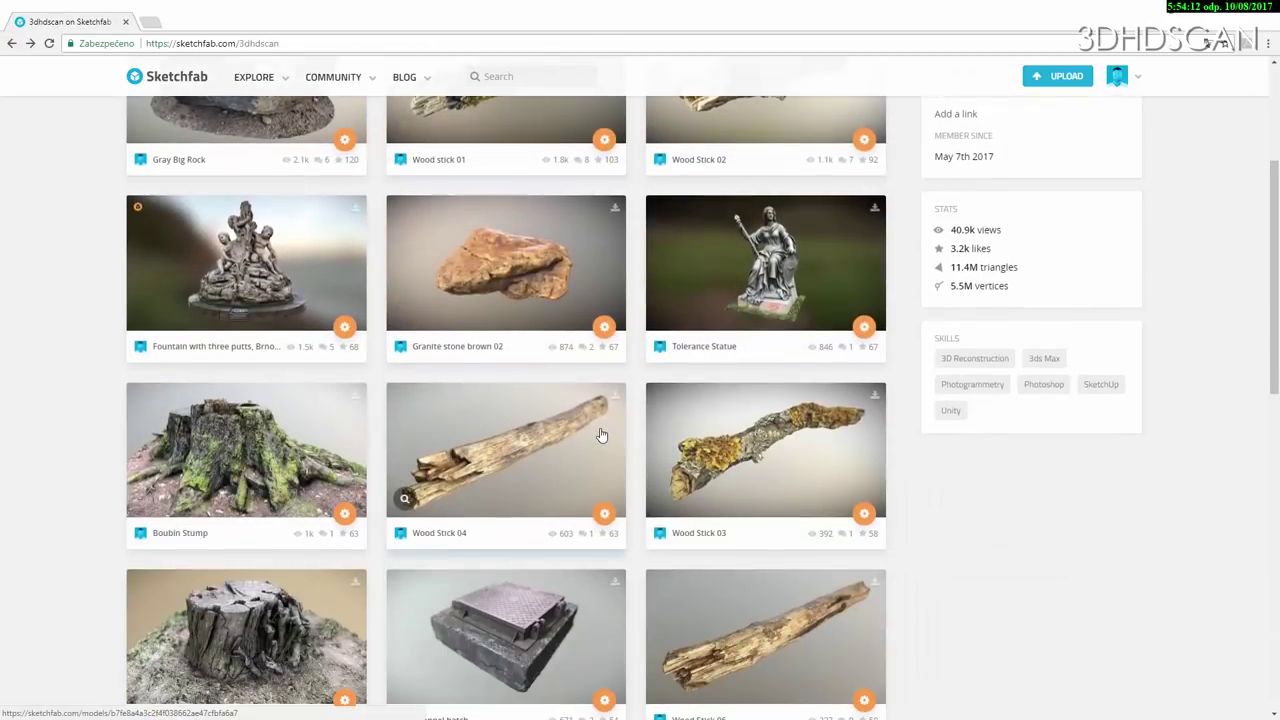
{"action": "scroll", "coordinate": [601, 435], "scroll_direction": "down", "scroll_amount": 6}
{"action": "scroll", "coordinate": [560, 415], "scroll_direction": "down", "scroll_amount": 3}
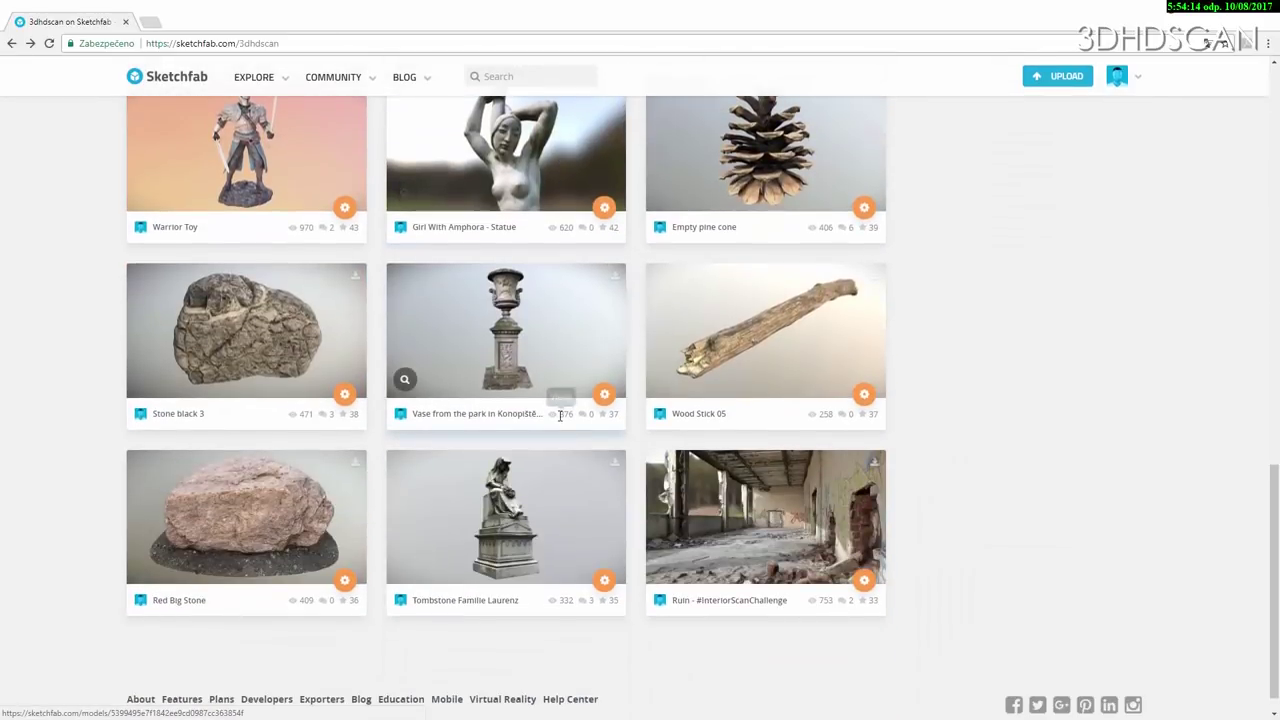
{"action": "left_click", "coordinate": [695, 471]}
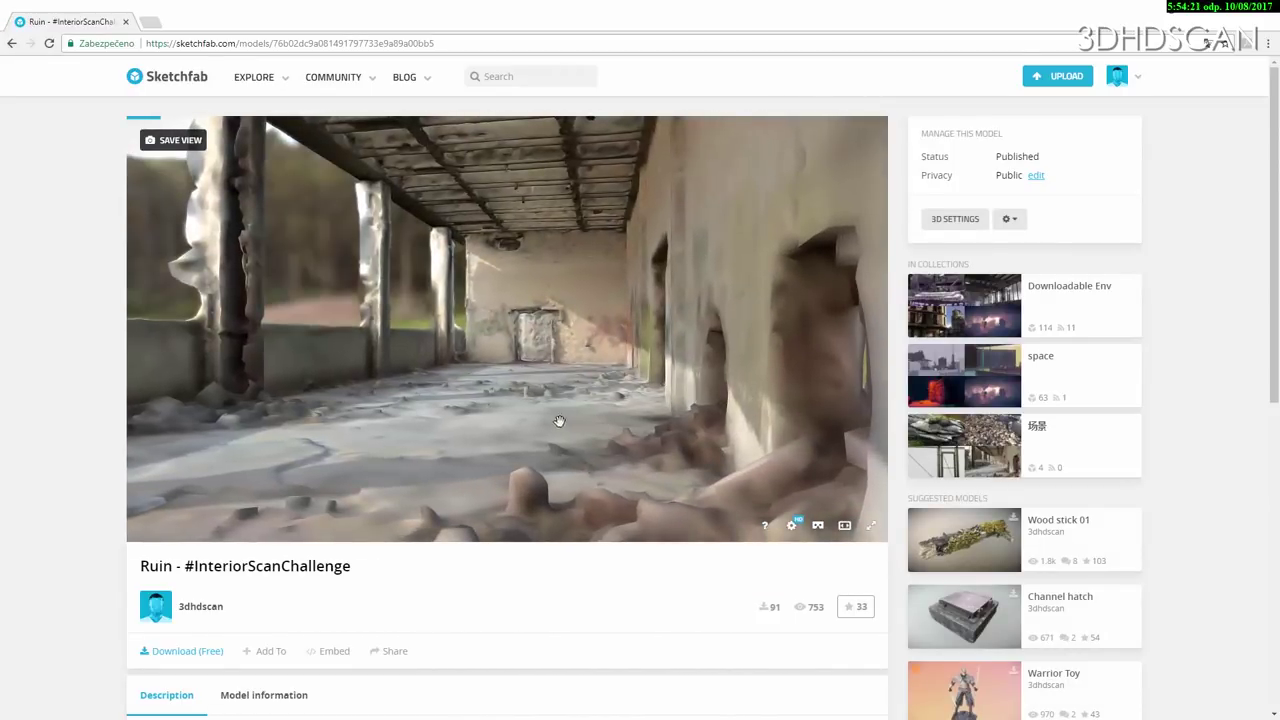
{"action": "left_click_drag", "start_coordinate": [557, 420], "coordinate": [571, 412]}
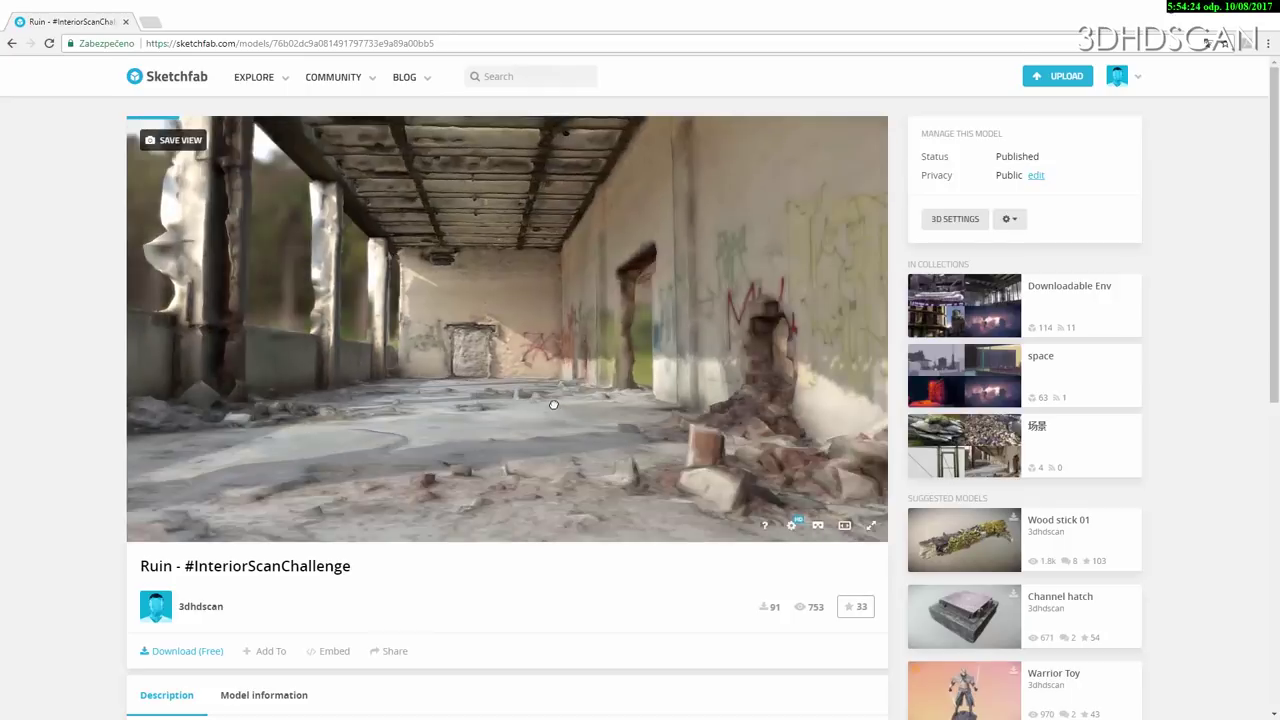